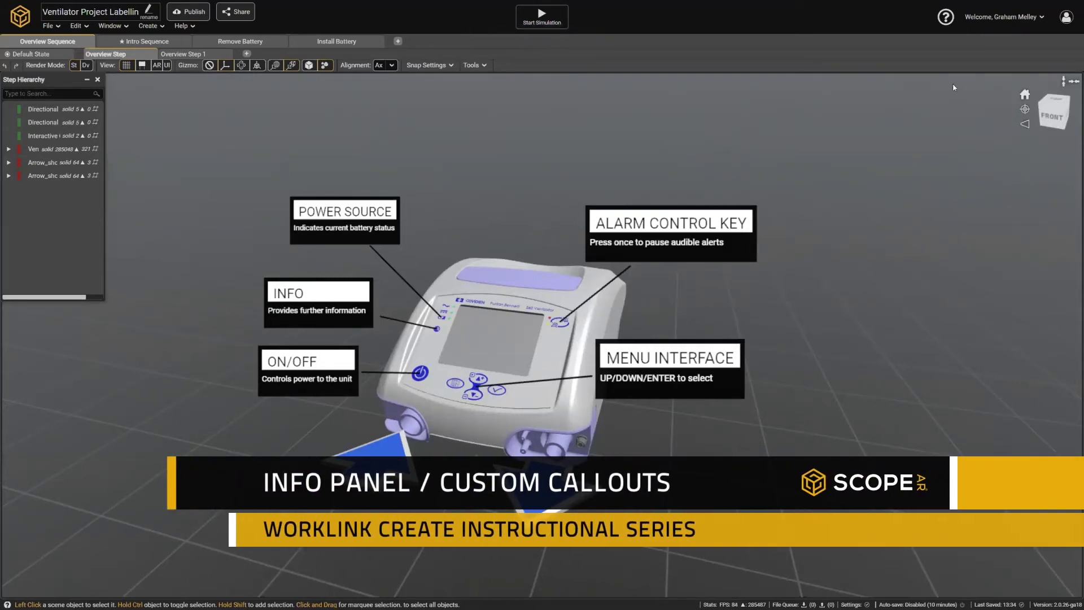
Examine the text callouts and leader lines around the ventilator in the Overview Step from several angles.
left_click(728, 255)
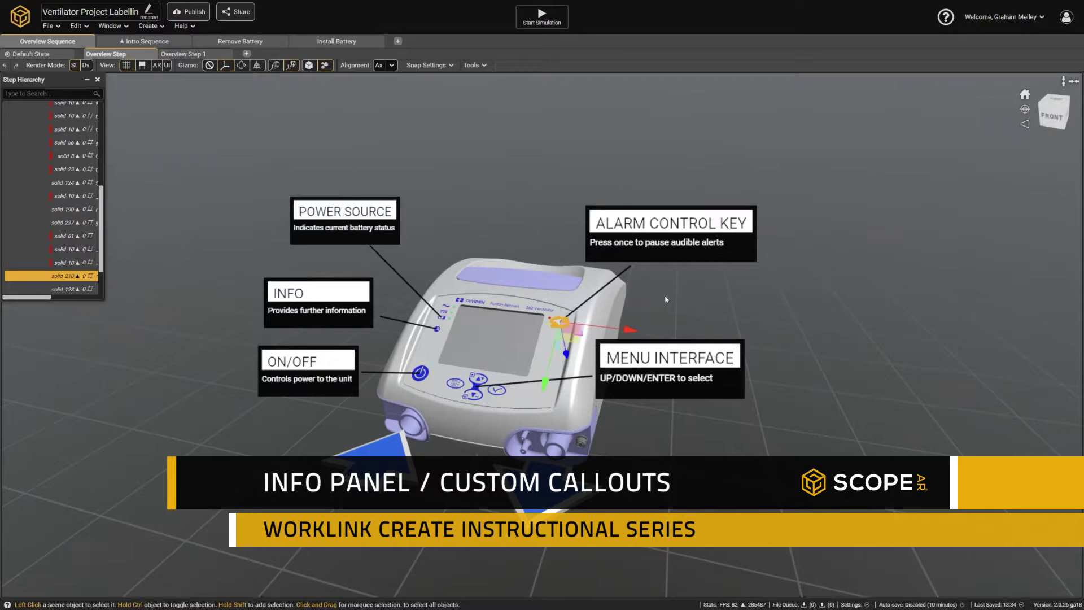
left_click(669, 363)
middle_click_drag(716, 285, 626, 210)
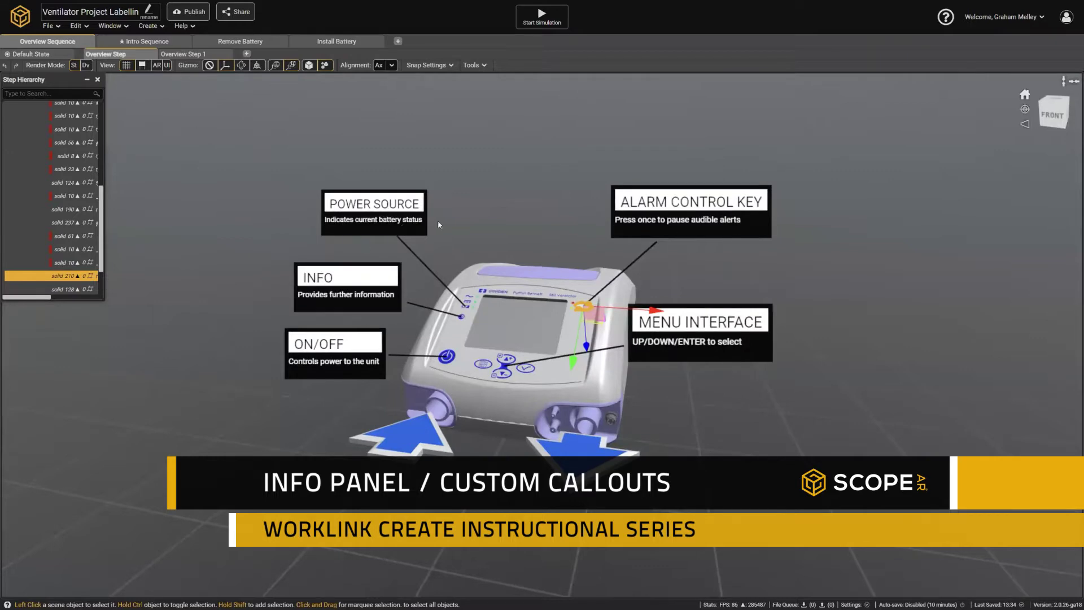
middle_click_drag(476, 219, 479, 222)
middle_click_drag(577, 240, 433, 228)
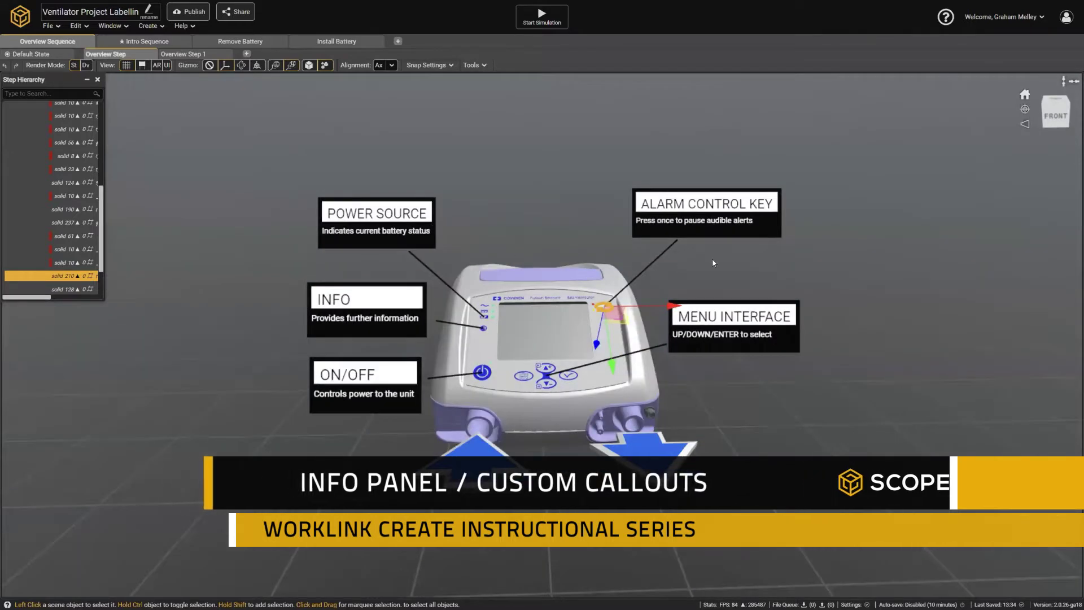
middle_click_drag(713, 259, 707, 232)
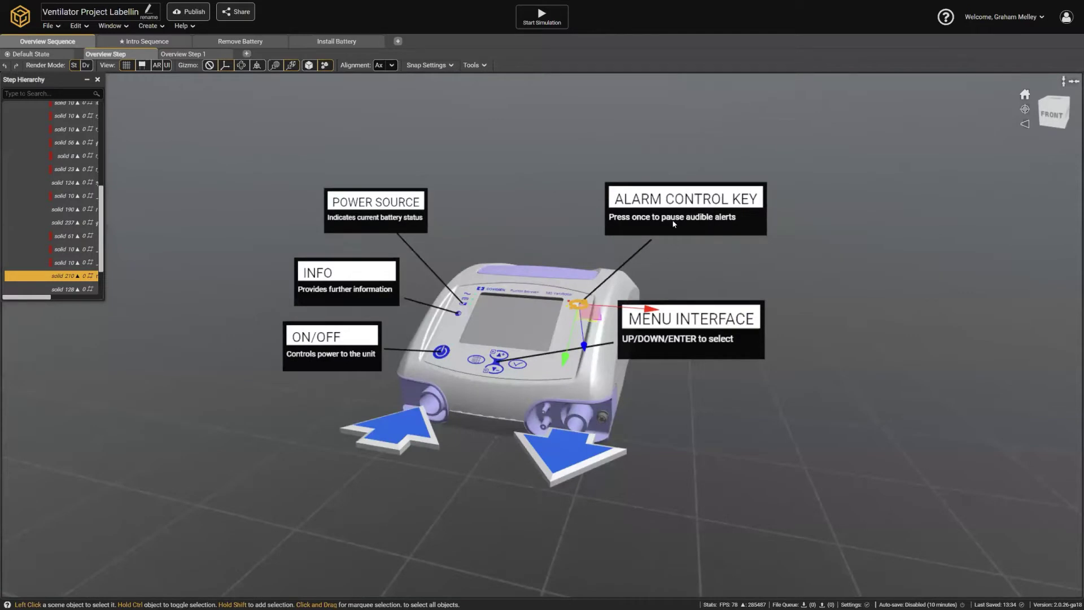
middle_click_drag(729, 329, 732, 334)
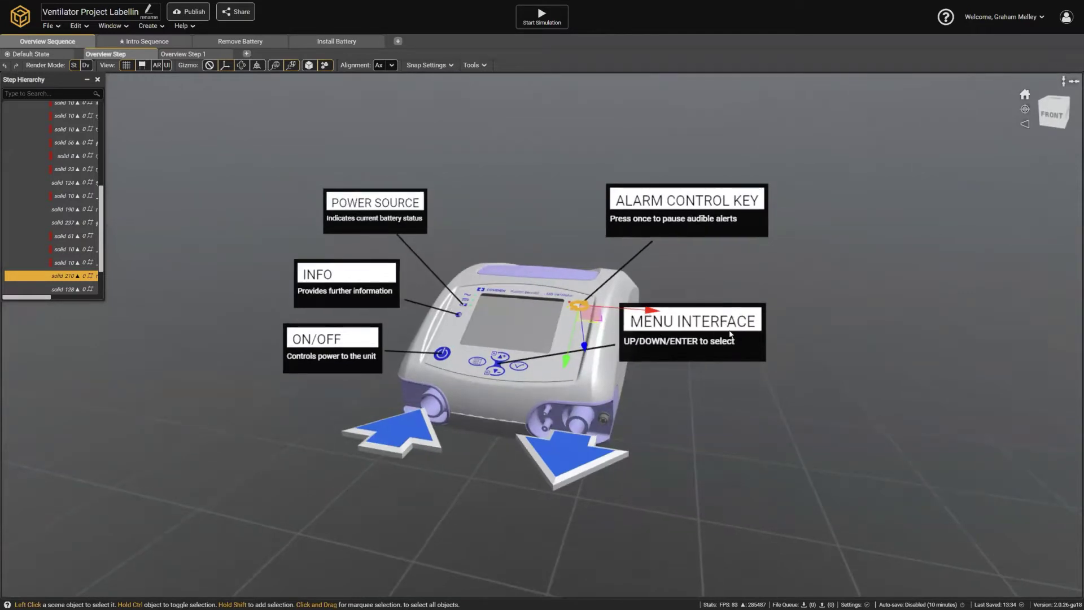
scroll(701, 353, "up", 2)
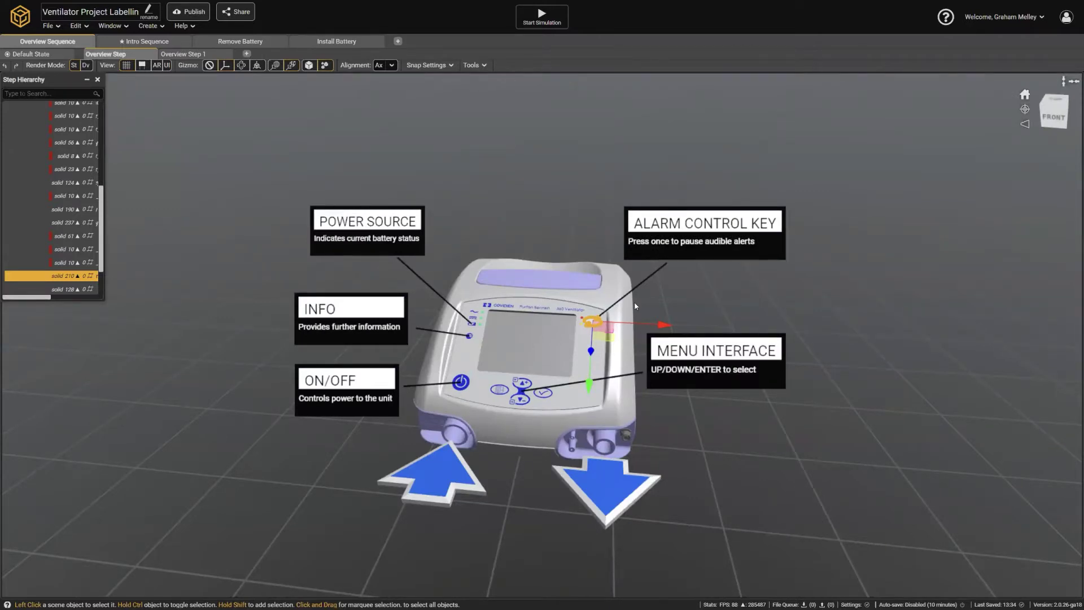
middle_click_drag(716, 295, 694, 294)
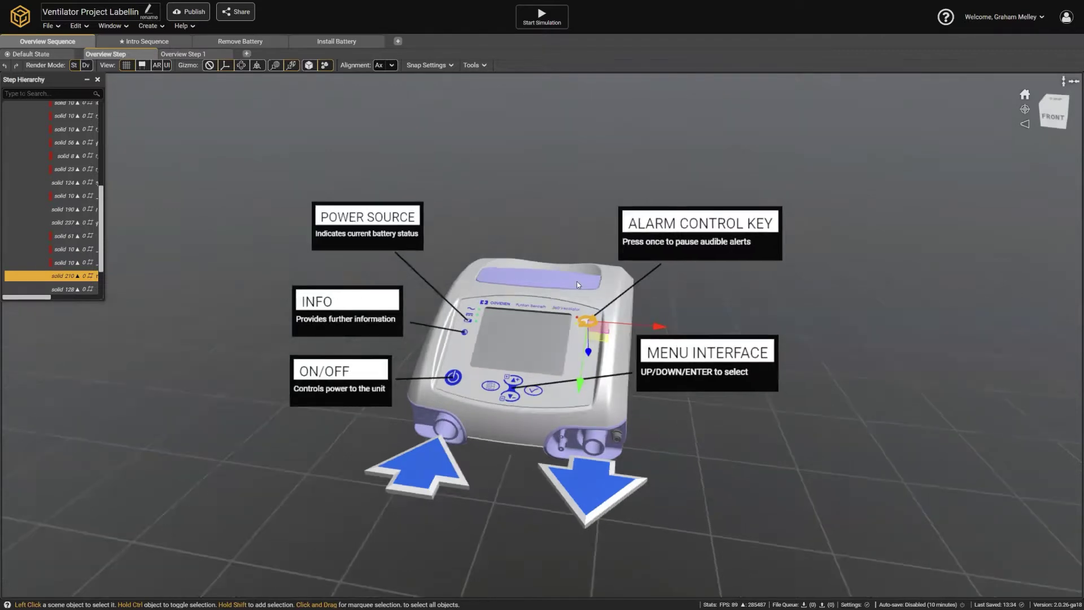
middle_click_drag(751, 214, 638, 266)
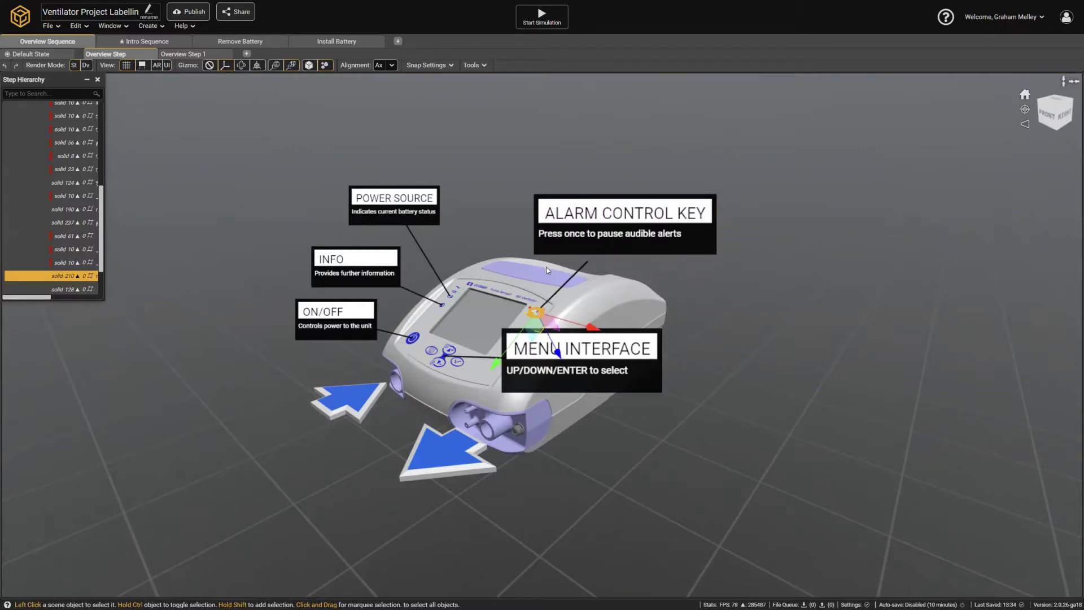
middle_click_drag(571, 276, 580, 281)
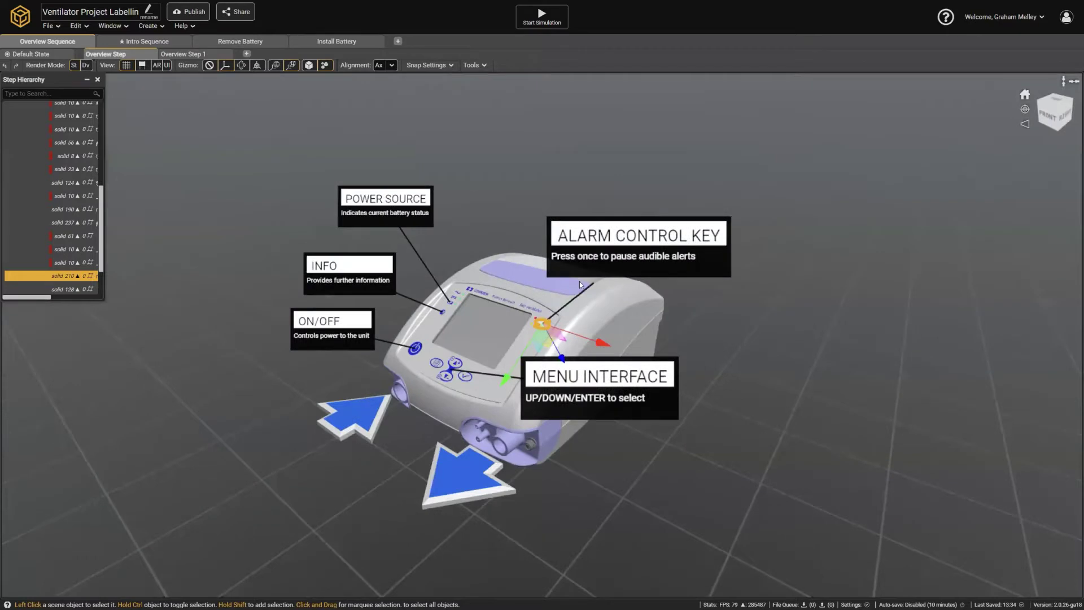
mouse_move(532, 231)
middle_mouse_down()
mouse_move(525, 236)
mouse_move(542, 233)
middle_mouse_up()
left_click(542, 234)
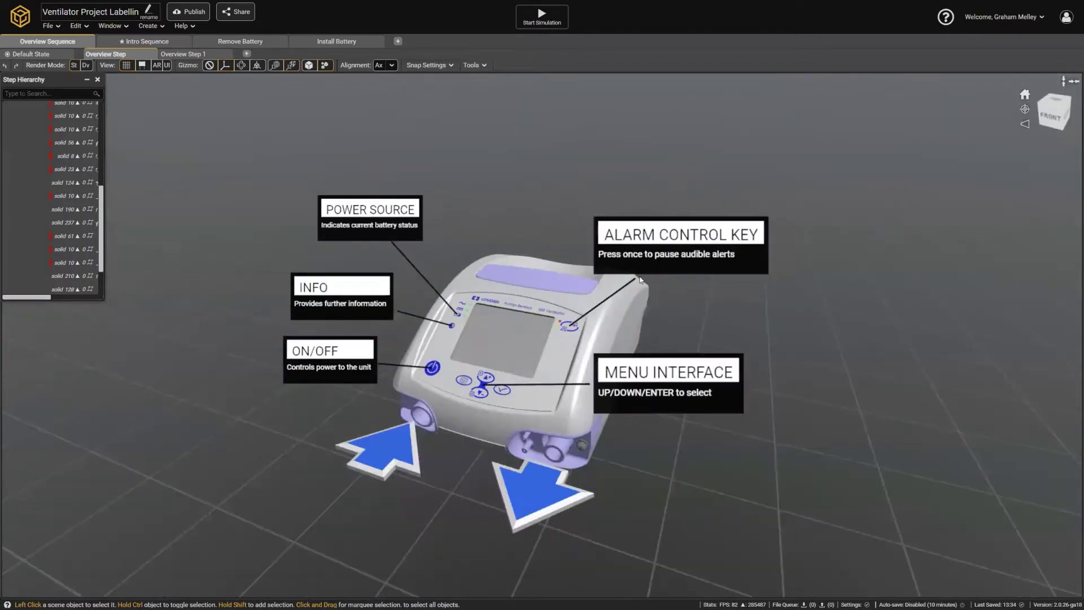
middle_click_drag(634, 298, 696, 286)
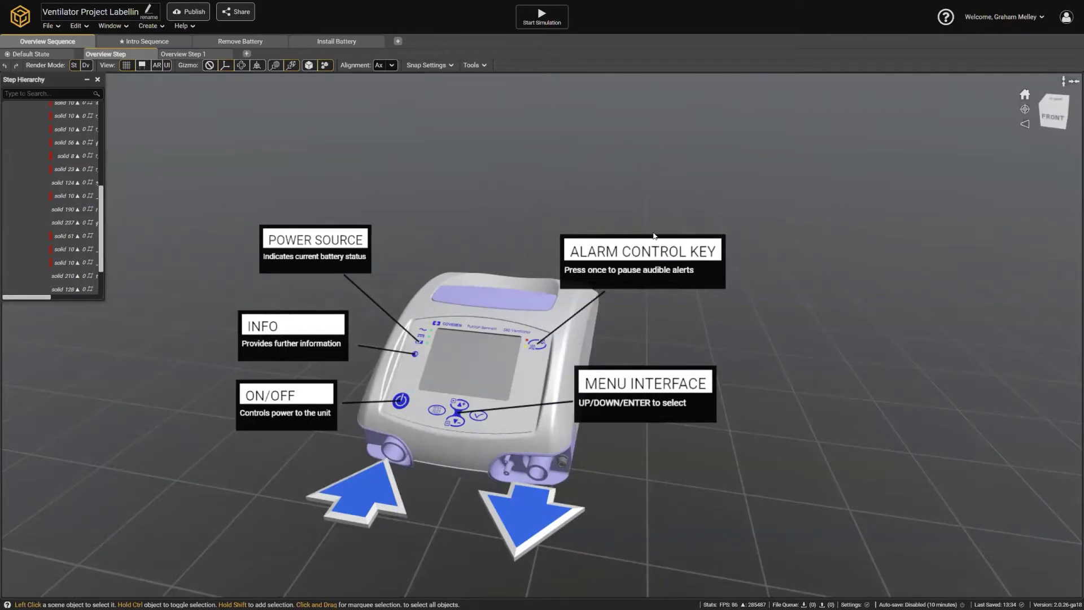
Open Overview Step 1 and examine the To Patient Port info panel and its leader line up close.
left_click(183, 54)
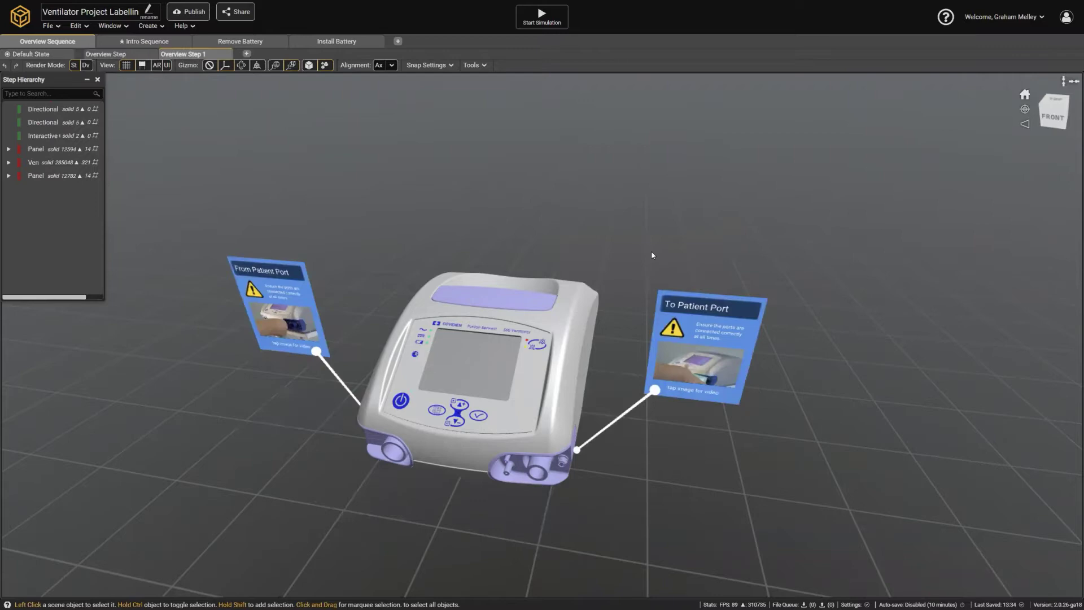
middle_click_drag(682, 296, 533, 282)
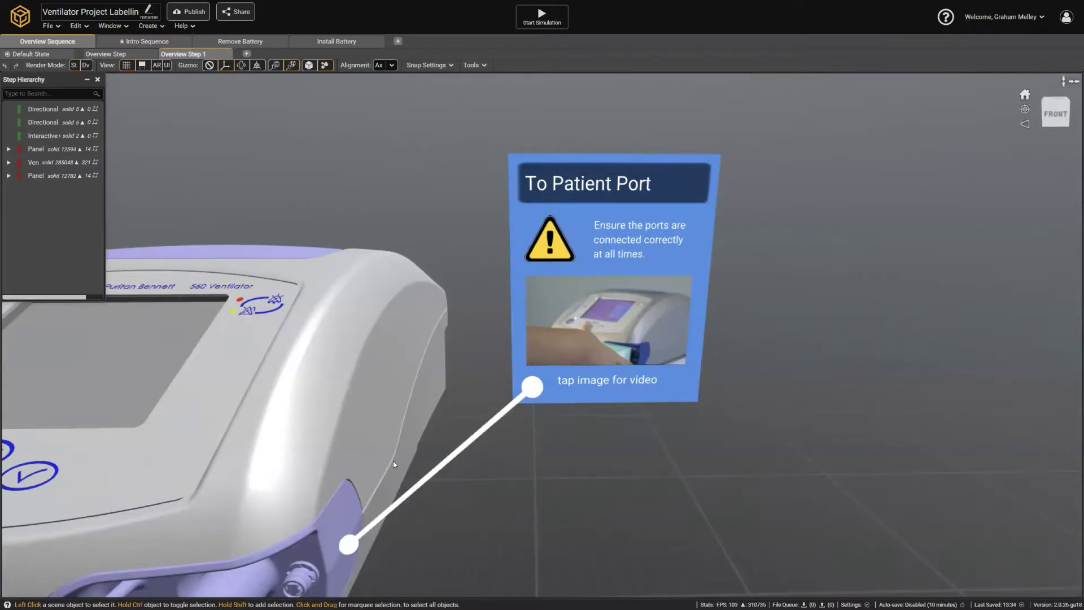
middle_click_drag(393, 464, 437, 364)
right_click_drag(437, 364, 251, 422)
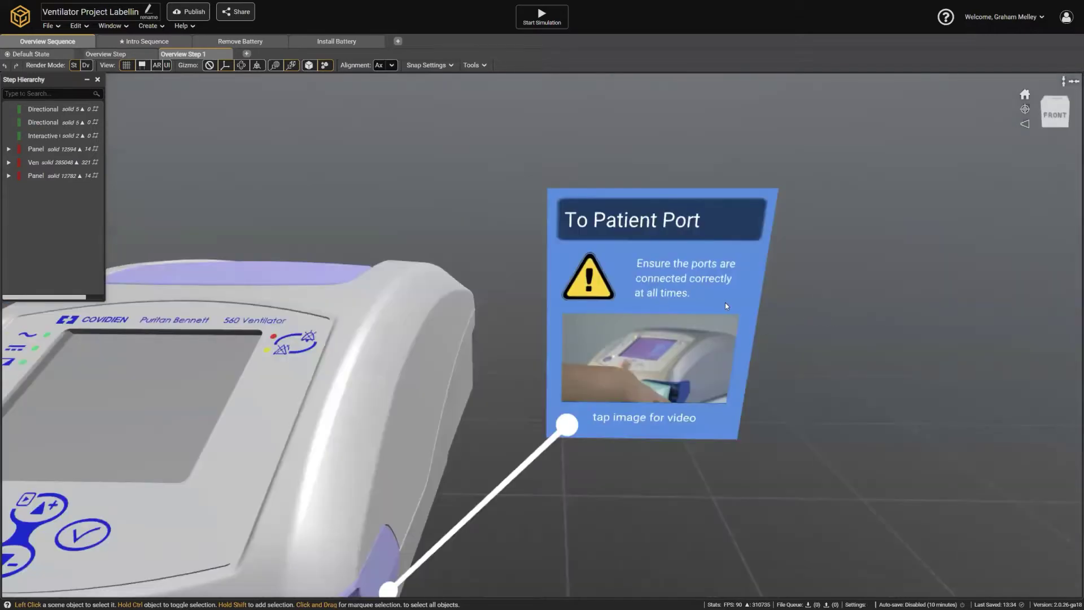
right_click_drag(725, 303, 533, 355)
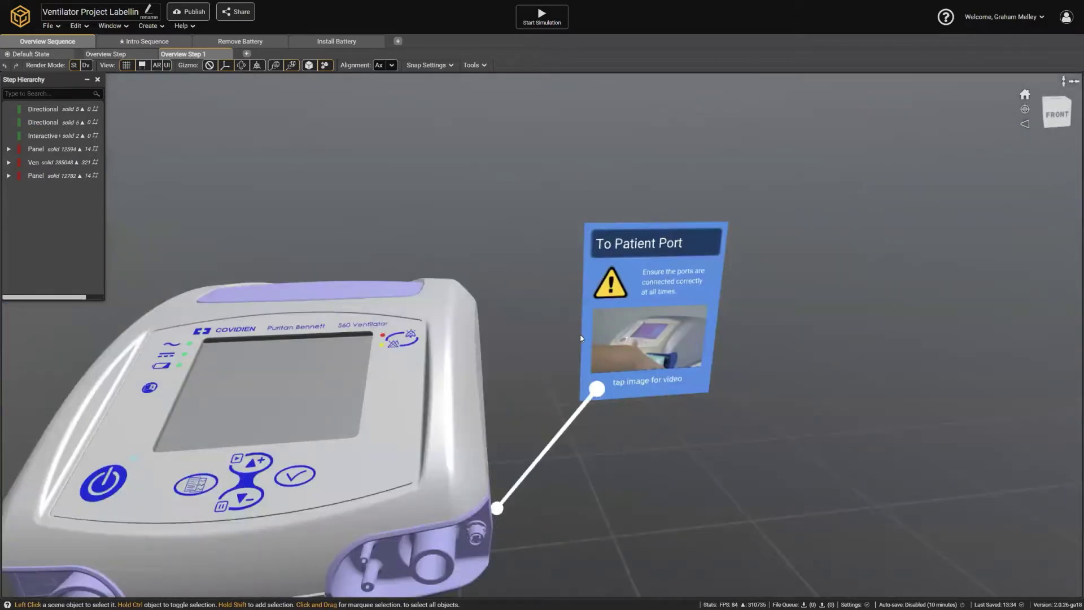
Run the simulation through the Overview section to the patient port panels, and stop it.
left_click(541, 20)
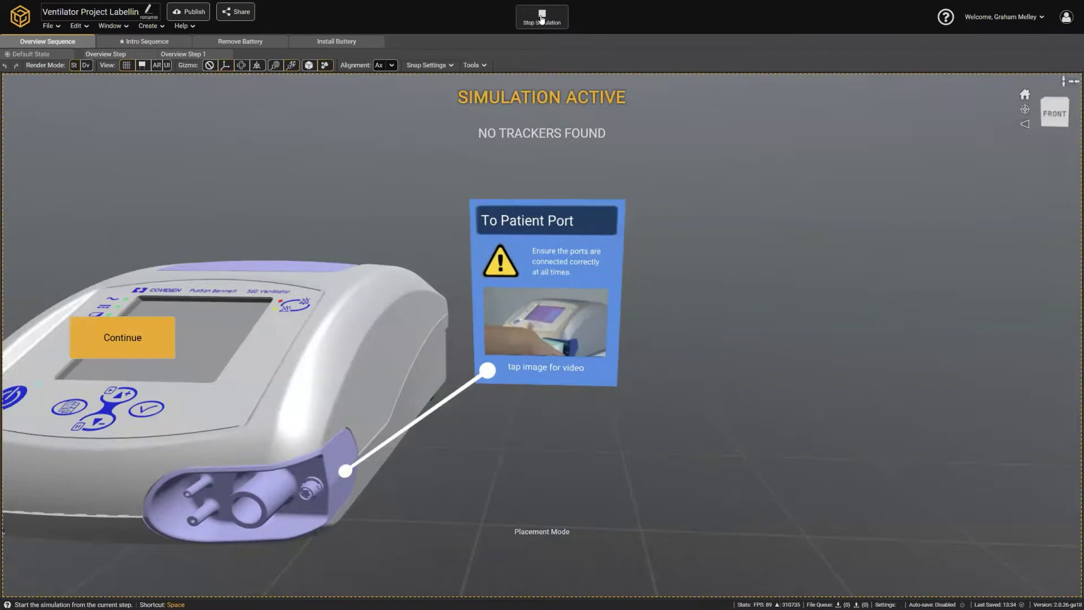
left_click(120, 354)
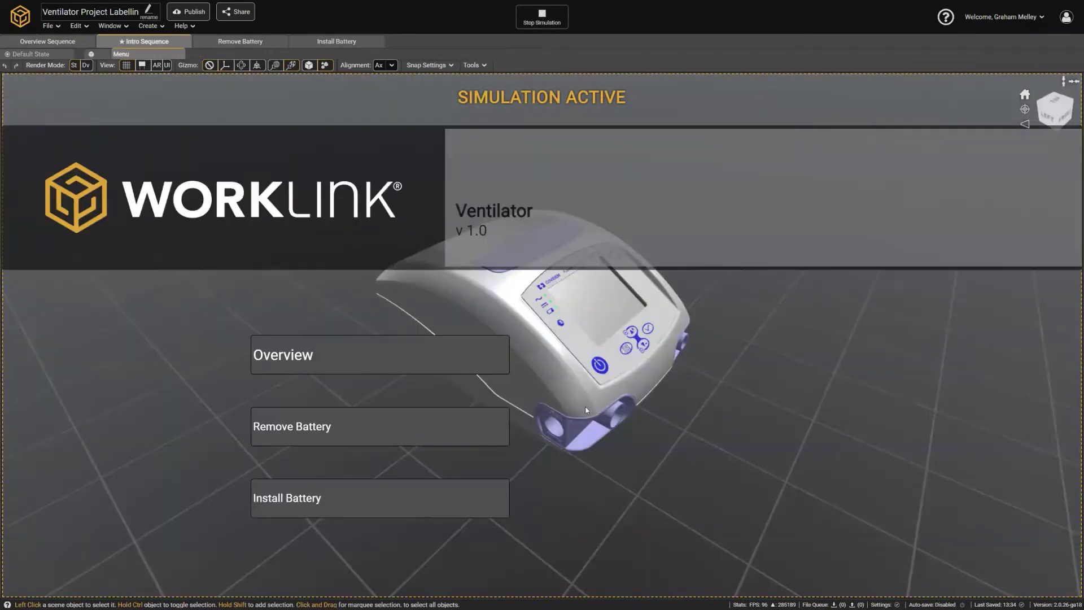
left_click(312, 350)
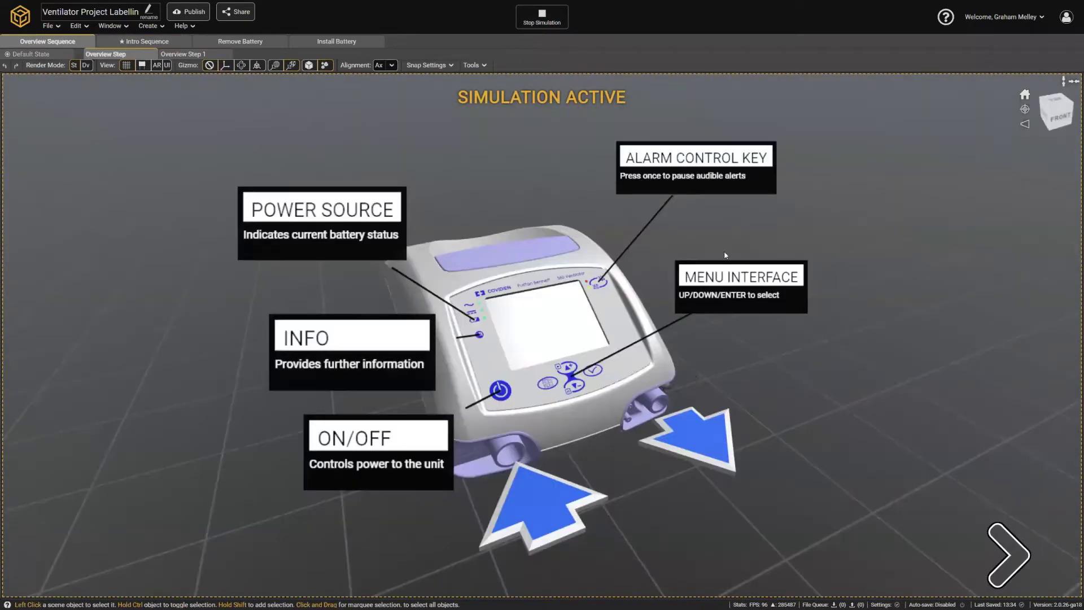
left_click(1006, 550)
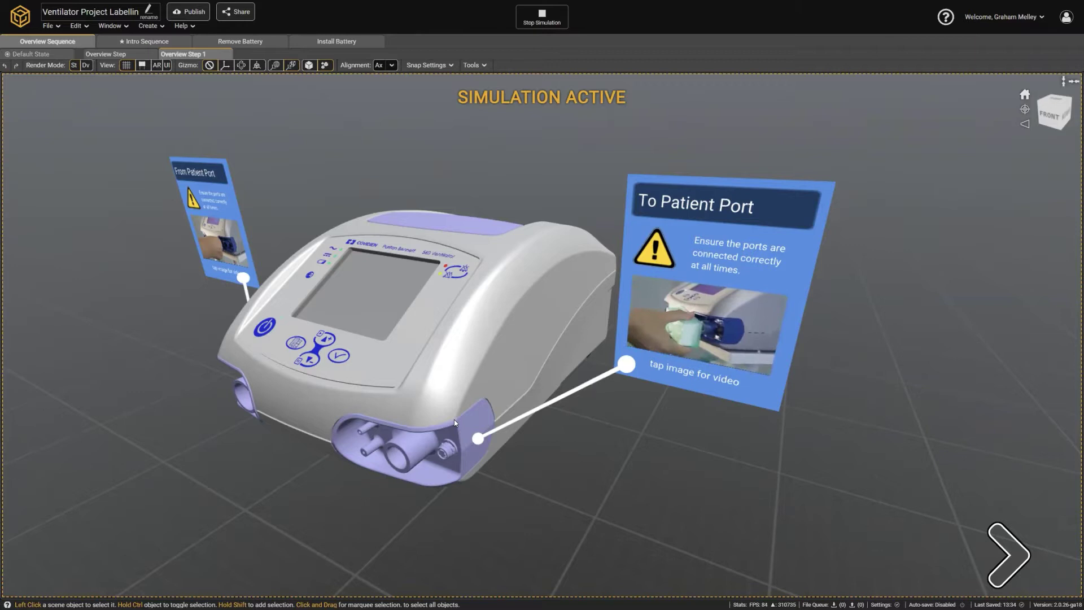
left_click(542, 17)
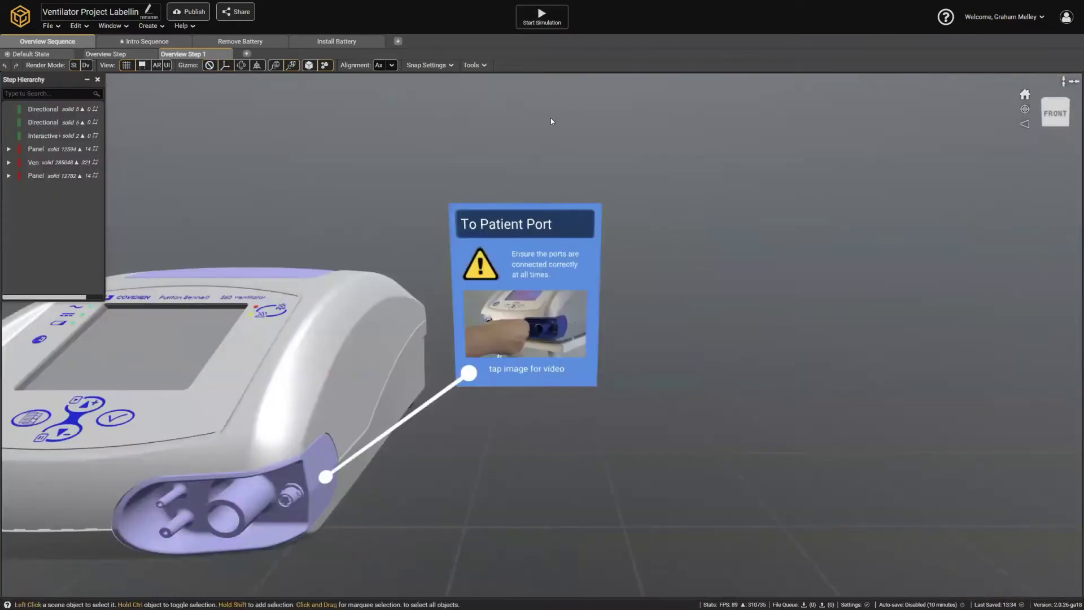
Add a new empty step after Overview Step 1 and enlarge the Step Hierarchy window to show full object names.
right_click_drag(452, 136, 535, 191)
middle_click_drag(563, 189, 360, 115)
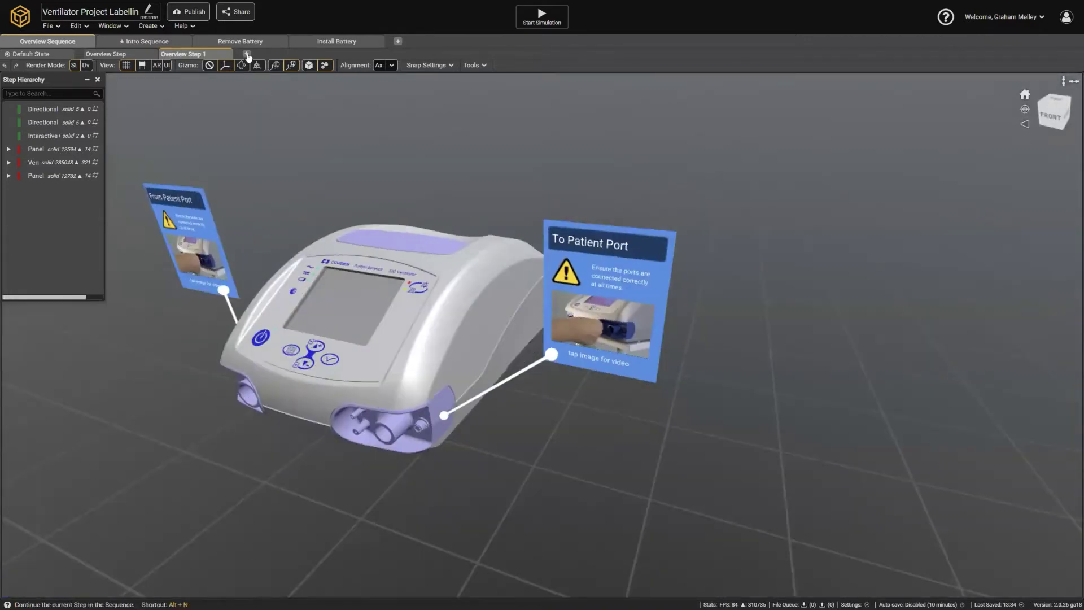
left_click(247, 55)
left_click(290, 99)
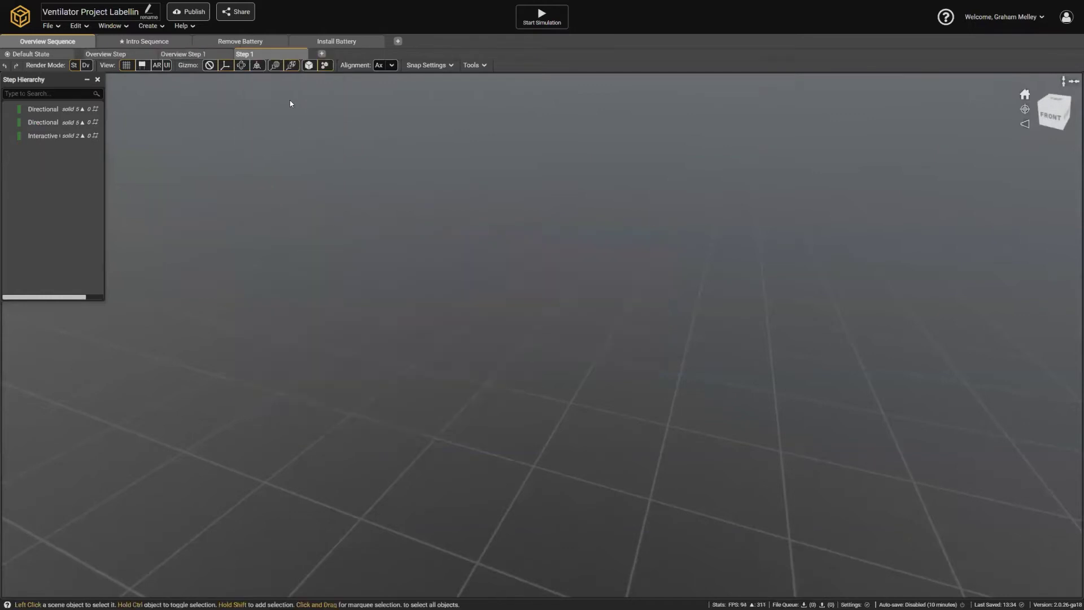
right_click_drag(523, 249, 570, 314)
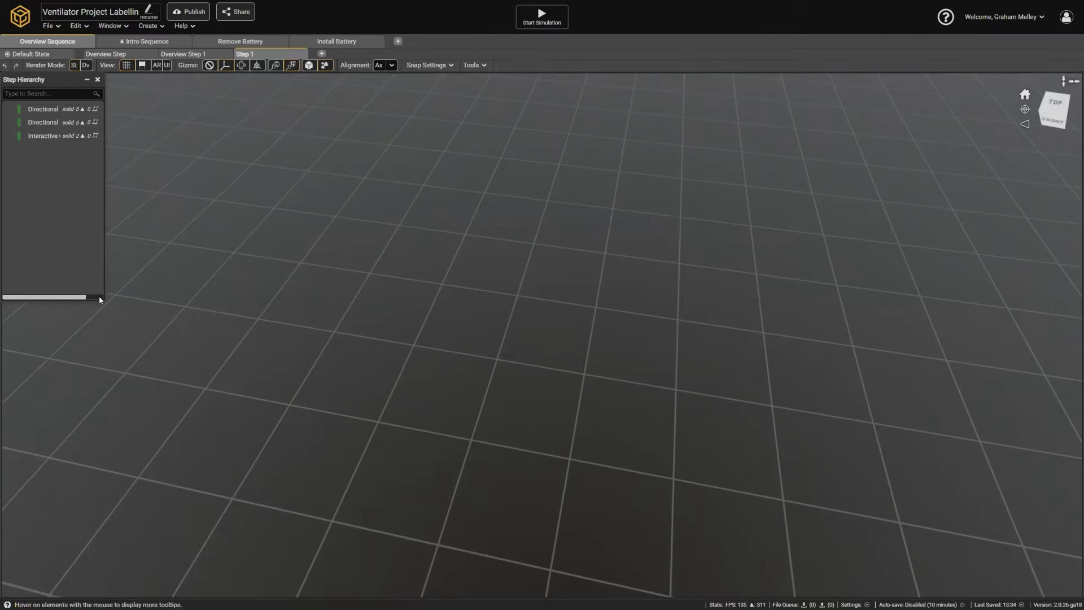
left_click_drag(99, 299, 193, 344)
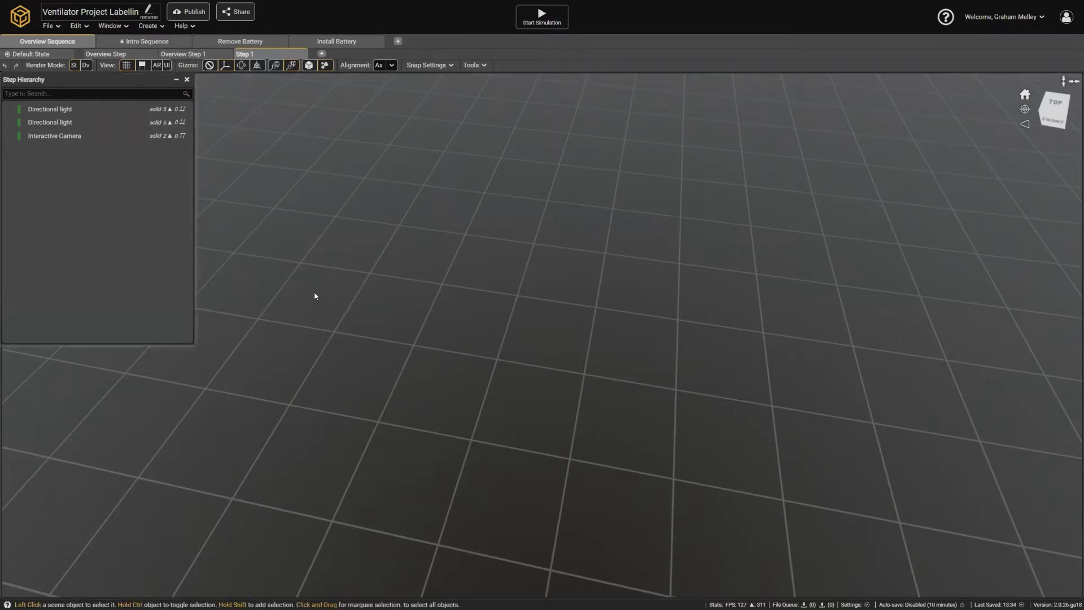
middle_click_drag(352, 286, 353, 280)
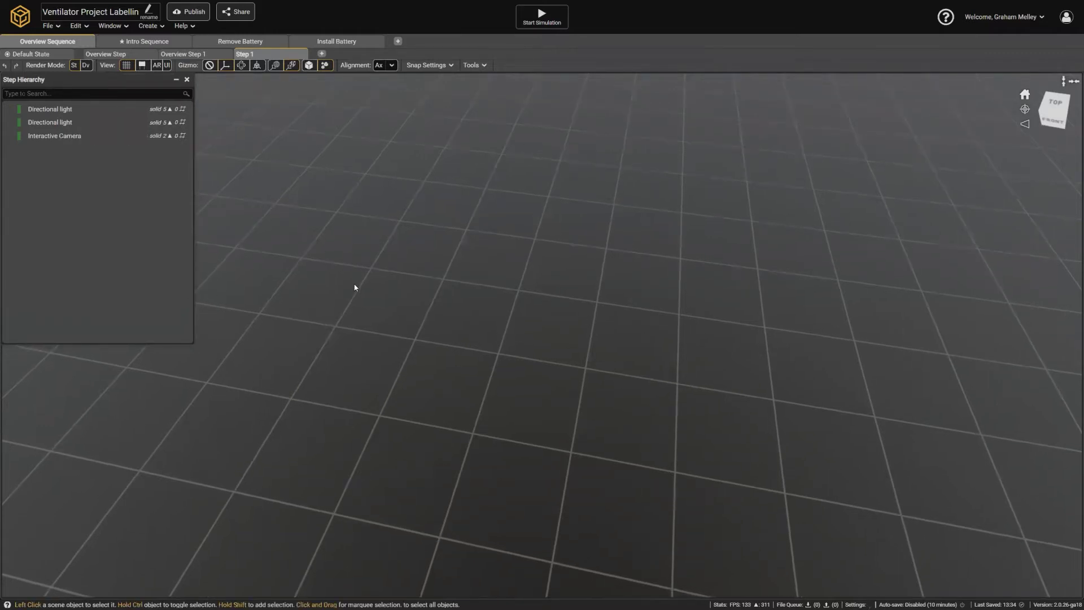
Create a plane and open its object properties in an enlarged, repositioned window.
left_click(156, 29)
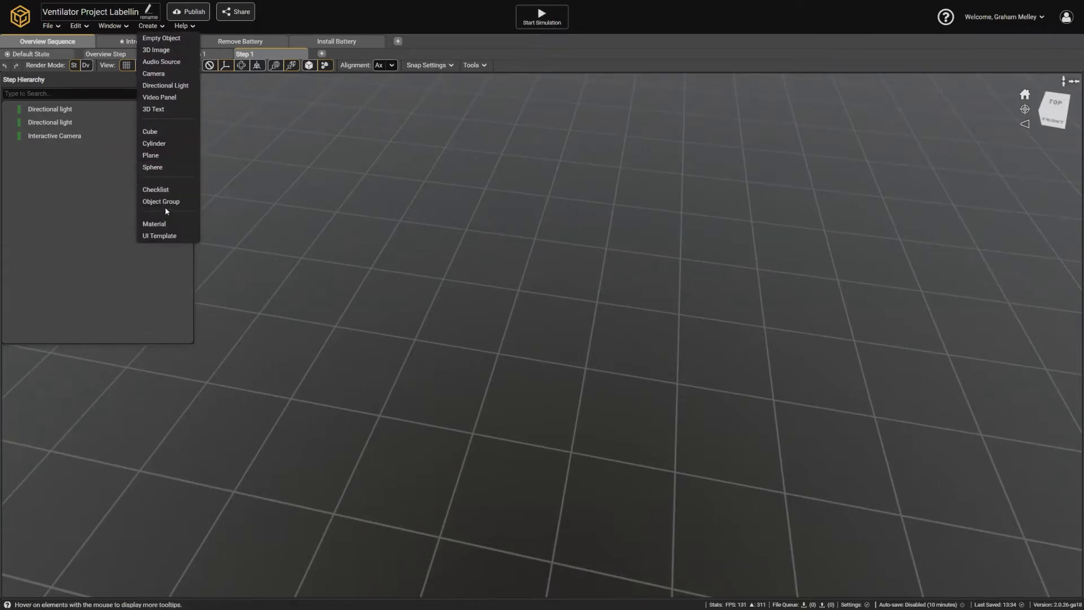
left_click(151, 156)
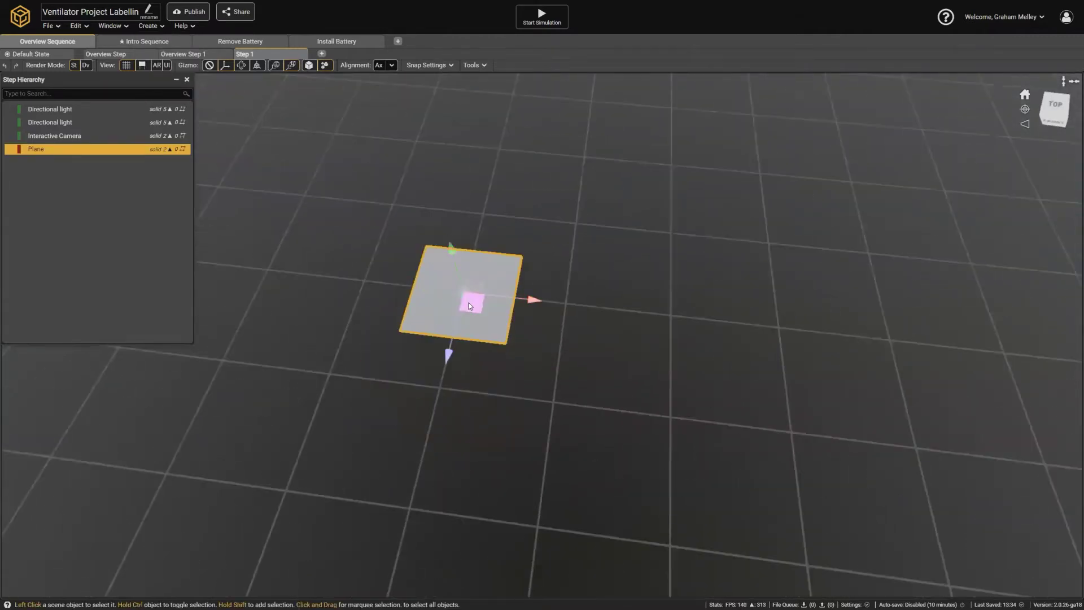
double_click(468, 304)
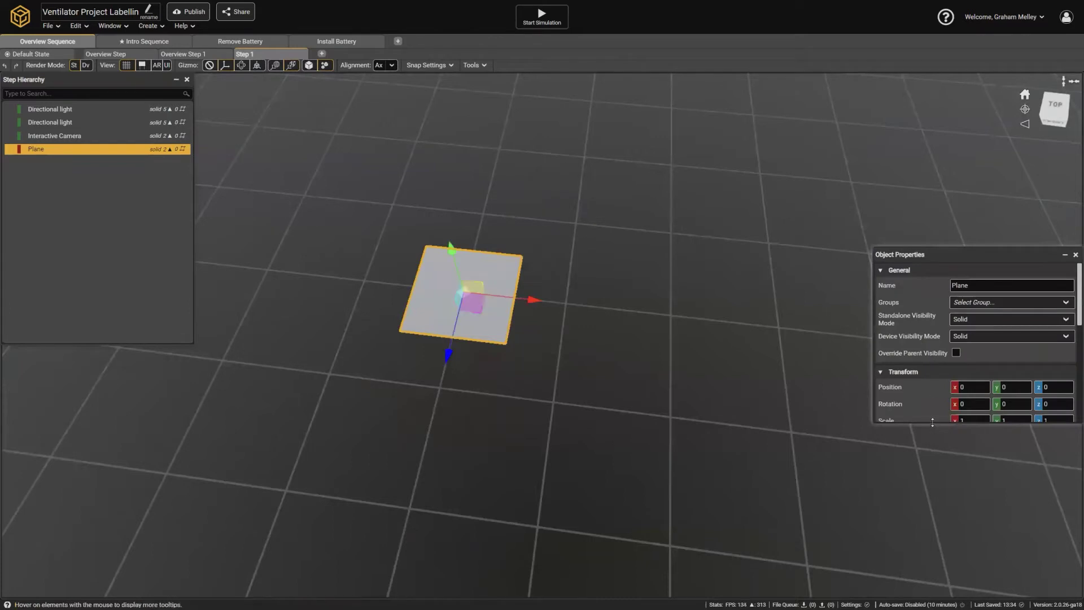
left_click_drag(932, 422, 965, 550)
left_click_drag(950, 256, 895, 197)
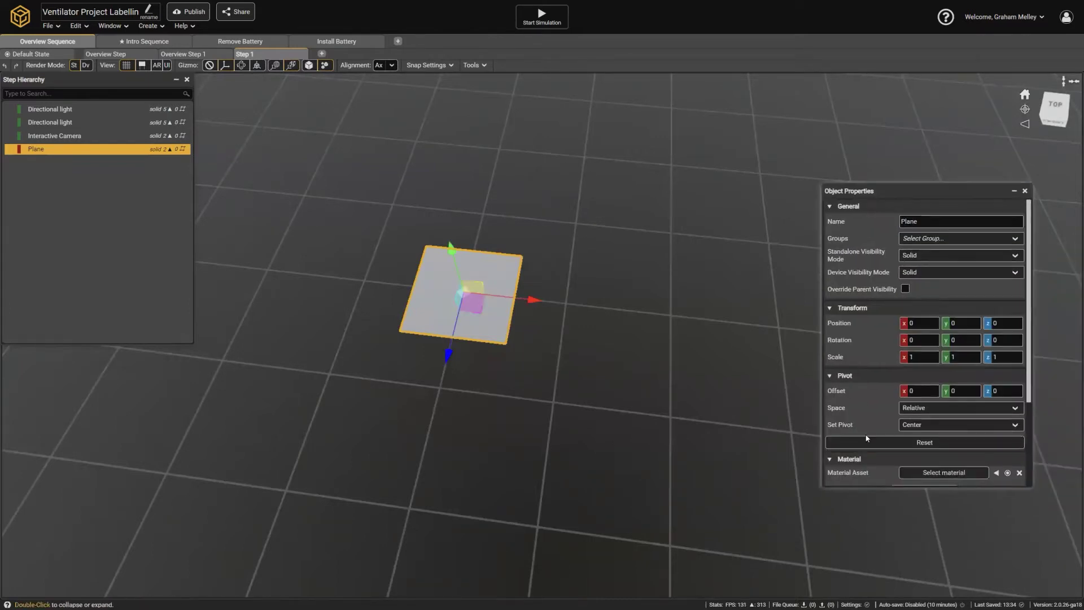
Create a new standard material for the plane and name it Info Panel.
scroll(882, 418, "down", 3)
left_click(910, 372)
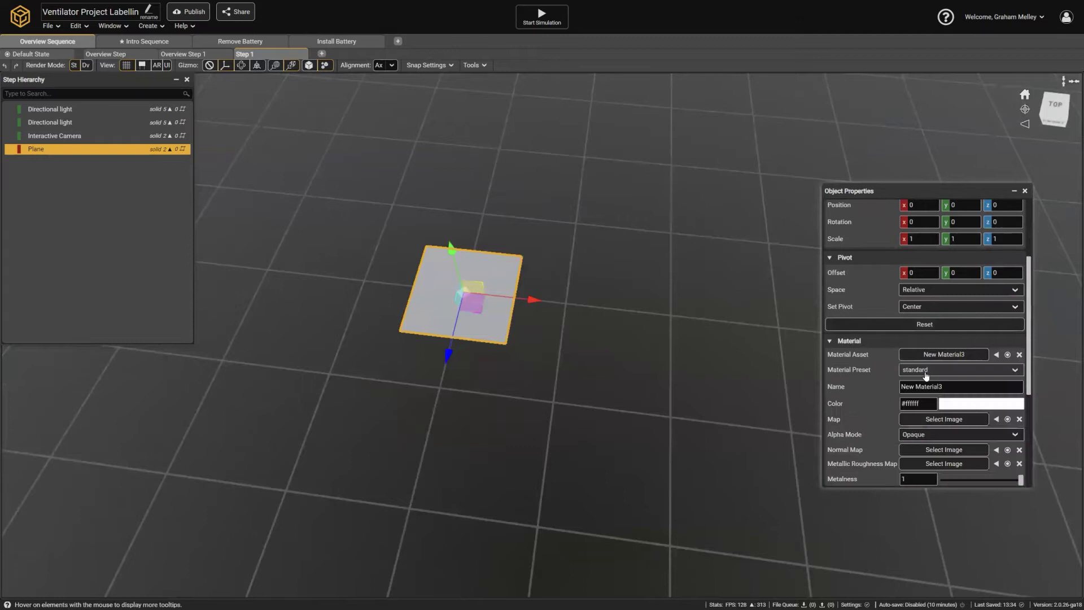
left_click(954, 386)
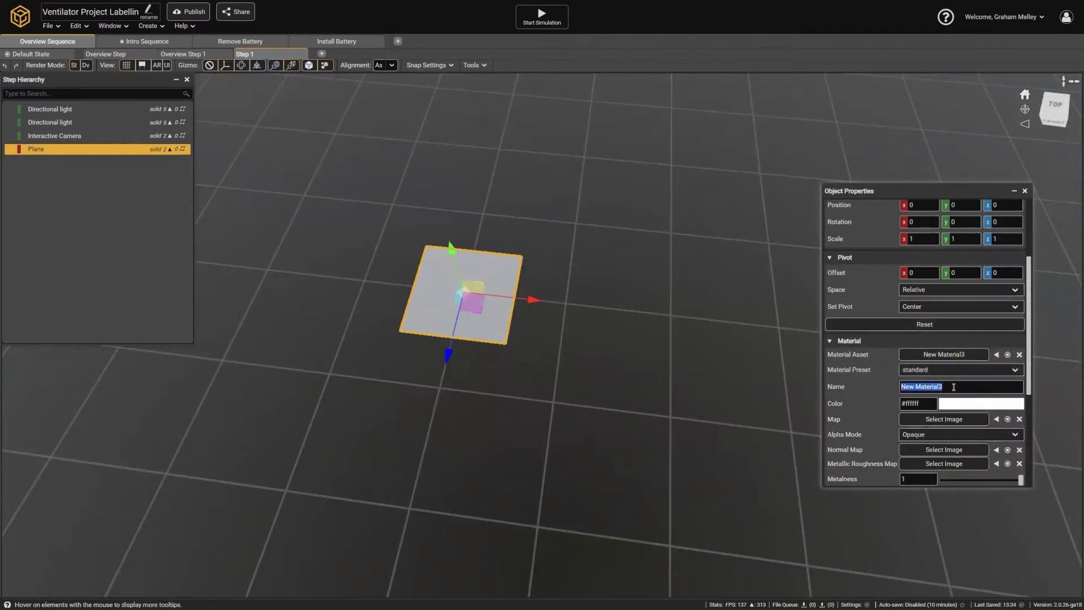
type("Info Panel")
Set the Info Panel material's color to the blue swatch #4a90e2.
left_click(943, 404)
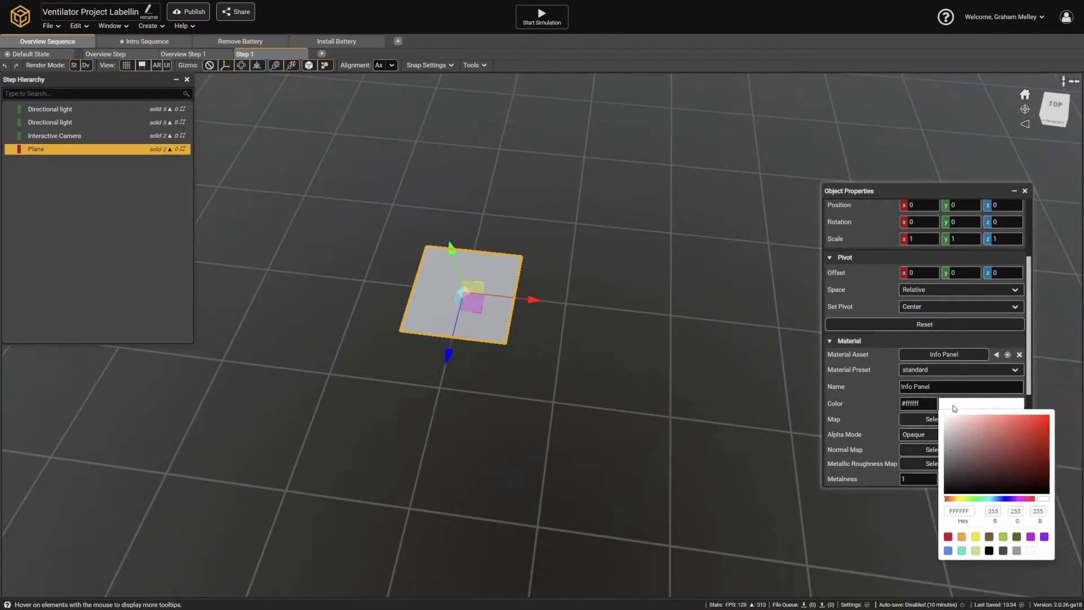
left_click(948, 550)
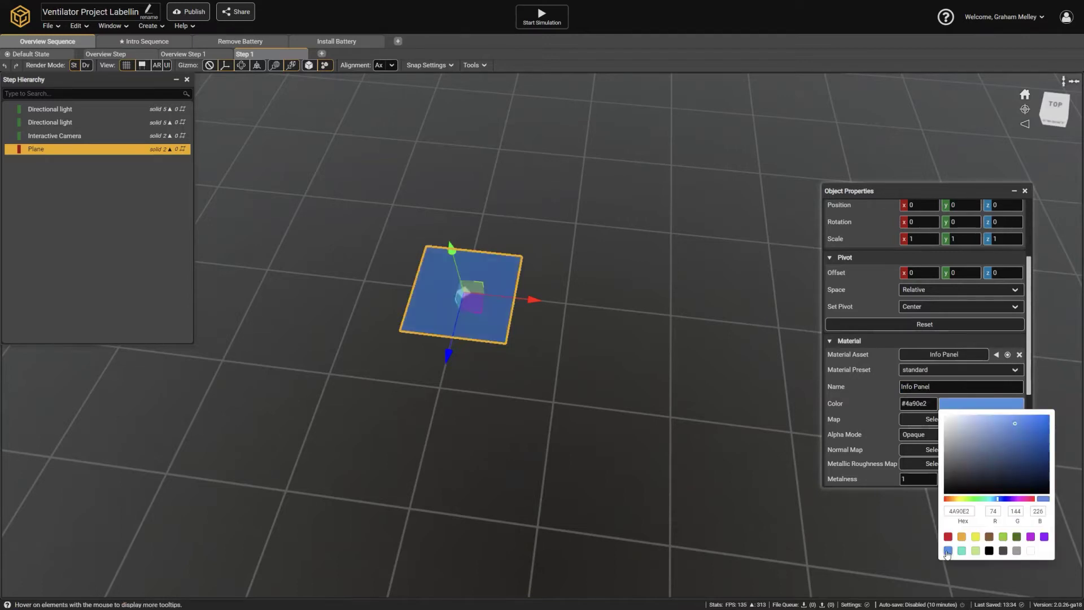
right_click_drag(759, 333, 685, 385)
middle_click_drag(607, 259, 609, 319)
right_click_drag(609, 319, 576, 320)
scroll(740, 282, "up", 2)
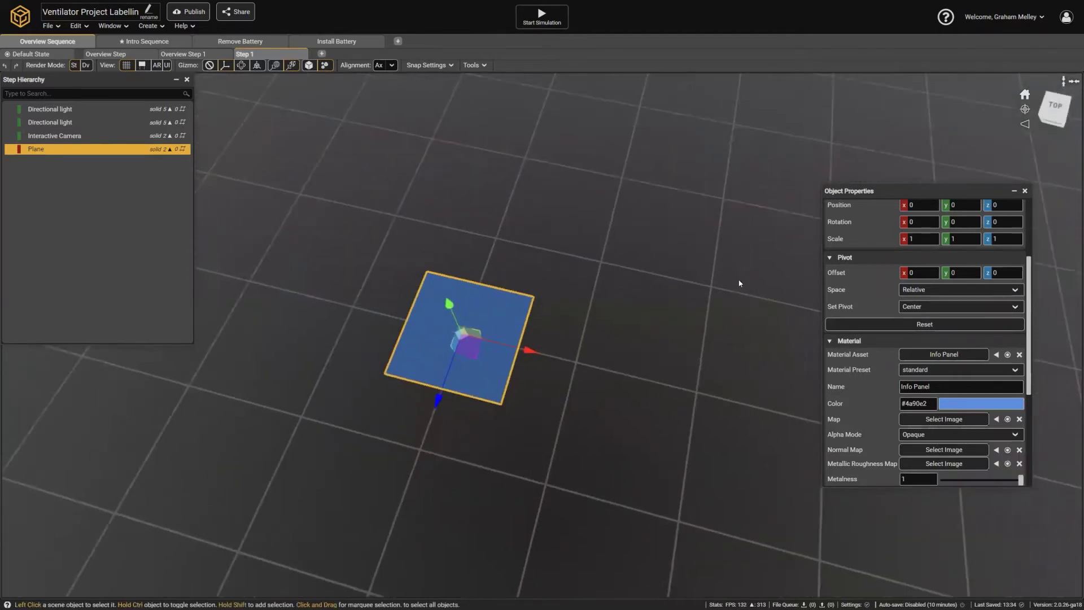
middle_click_drag(619, 326, 647, 288)
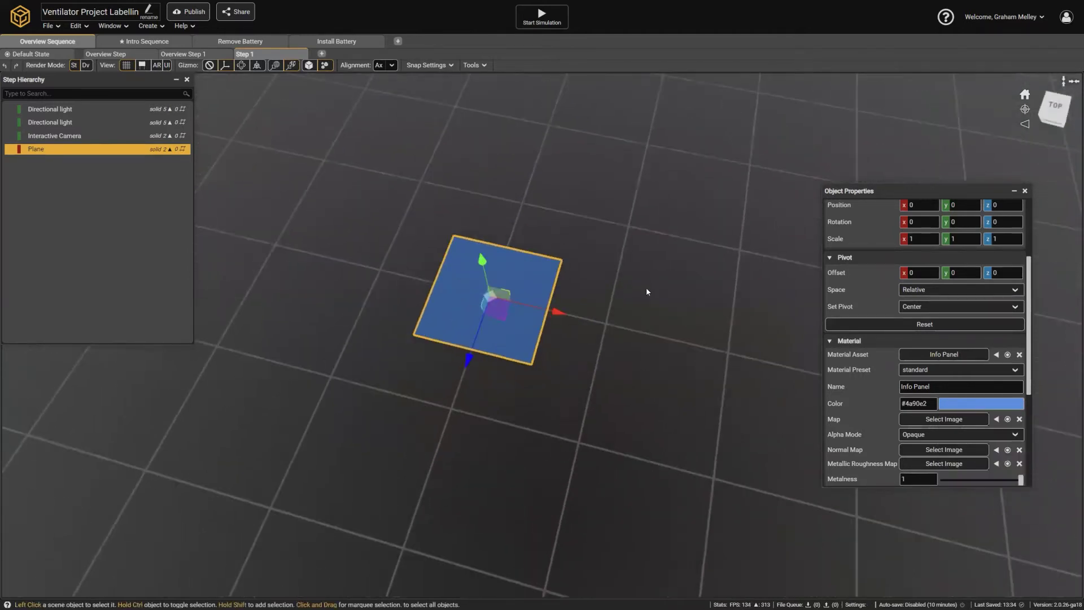
Stretch the blue plane along its Z axis to a scale of about 1.77 and deselect it.
left_click(258, 66)
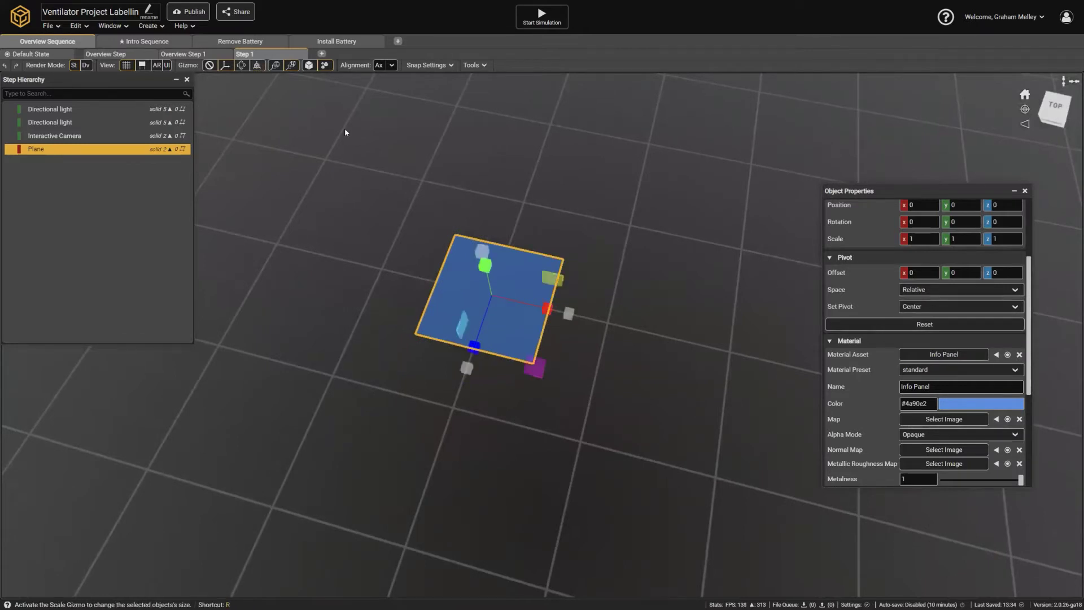
left_click_drag(479, 352, 470, 402)
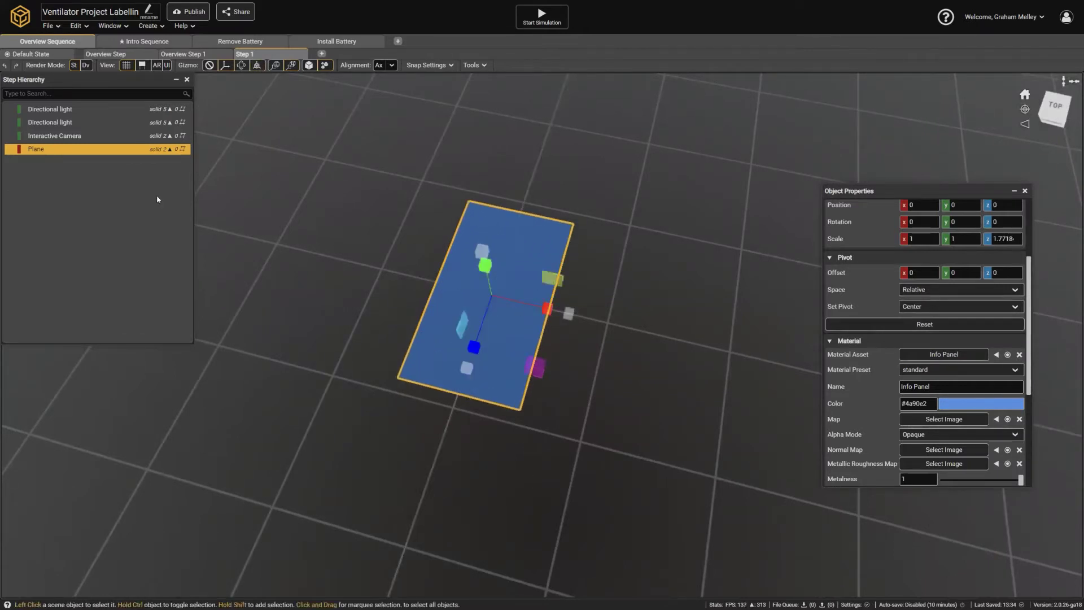
left_click(49, 210)
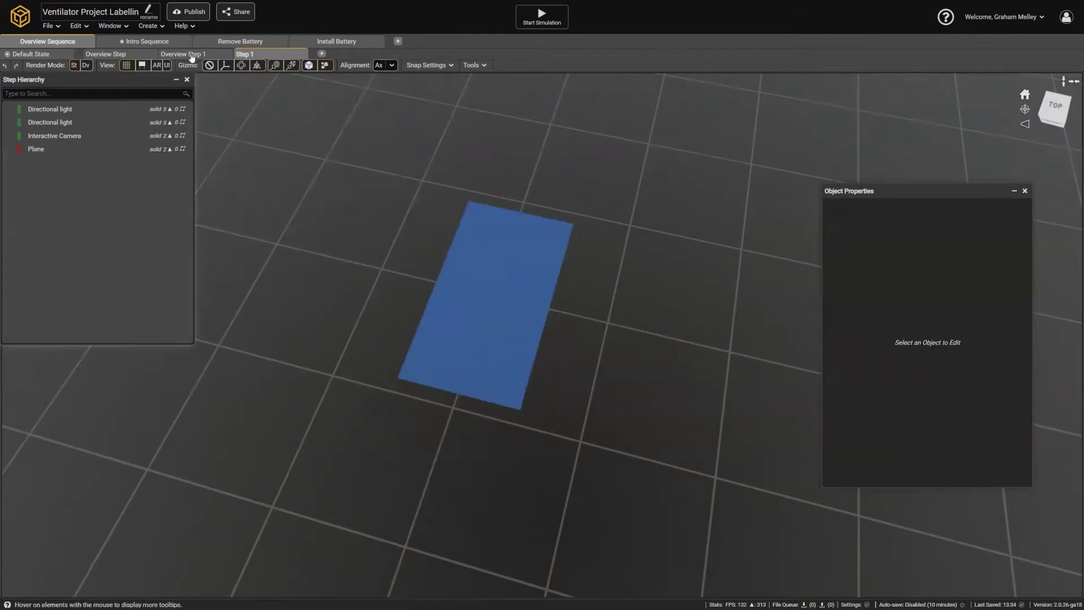
Add a 3D text object to the step and scale it down uniformly to about 0.075.
right_click(49, 189)
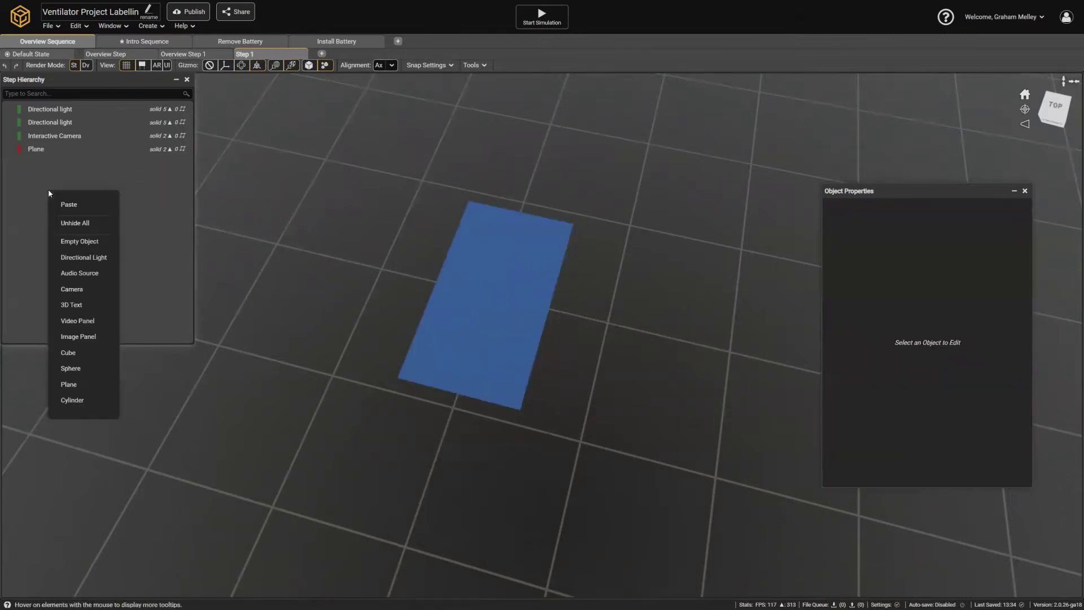
left_click(82, 307)
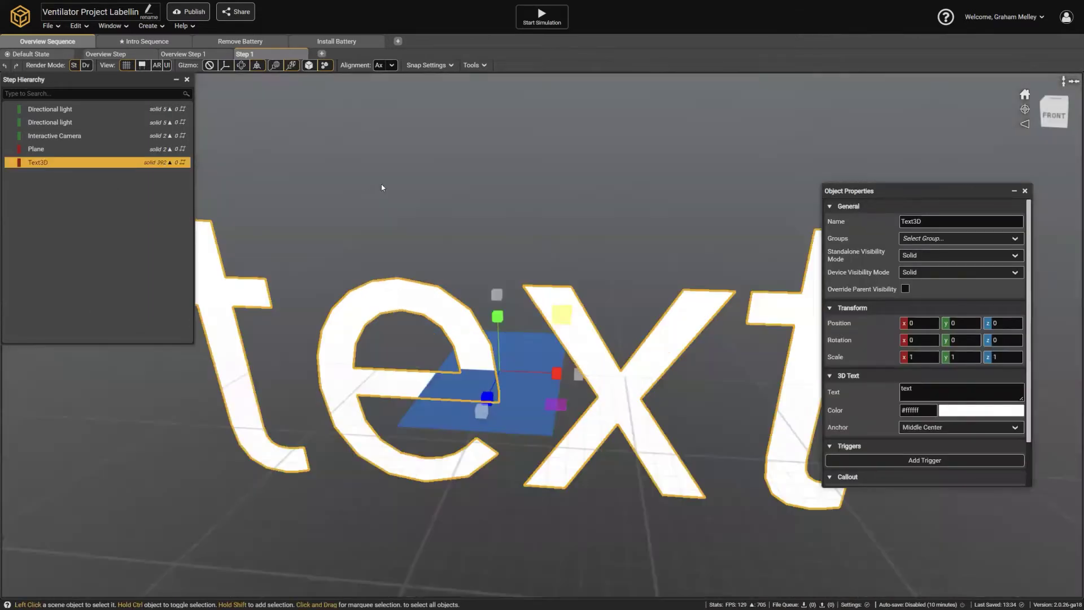
middle_click_drag(628, 234, 516, 243)
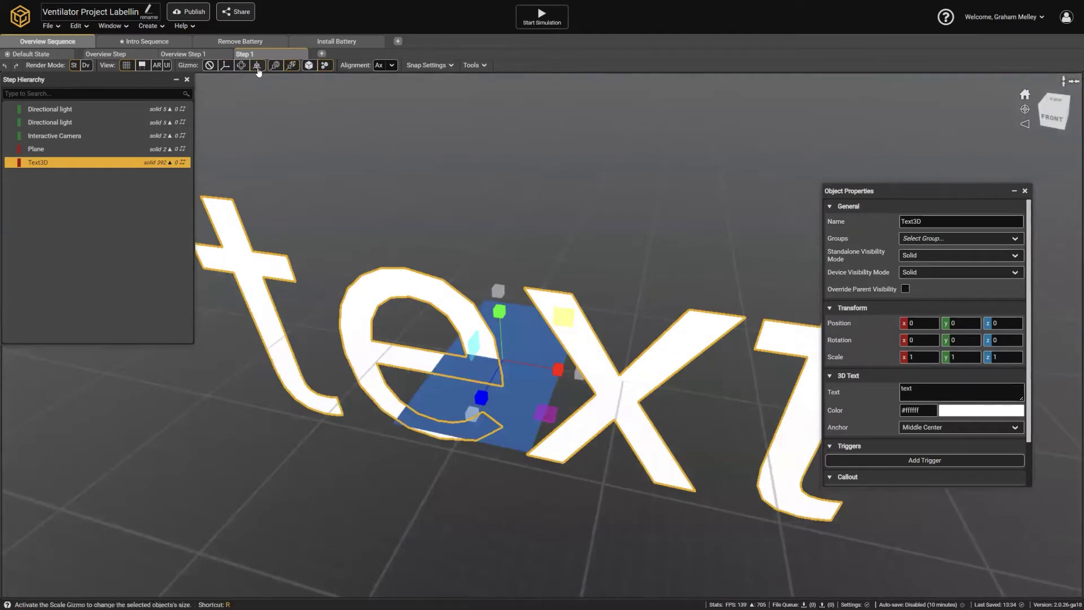
left_click(257, 65)
left_click_drag(580, 373, 503, 325)
Raise the 3D text to about 0.308 on Y and rotate it about -90 degrees on X to lie parallel to the plane.
left_click(225, 65)
left_click(241, 65)
middle_click_drag(528, 212, 585, 344)
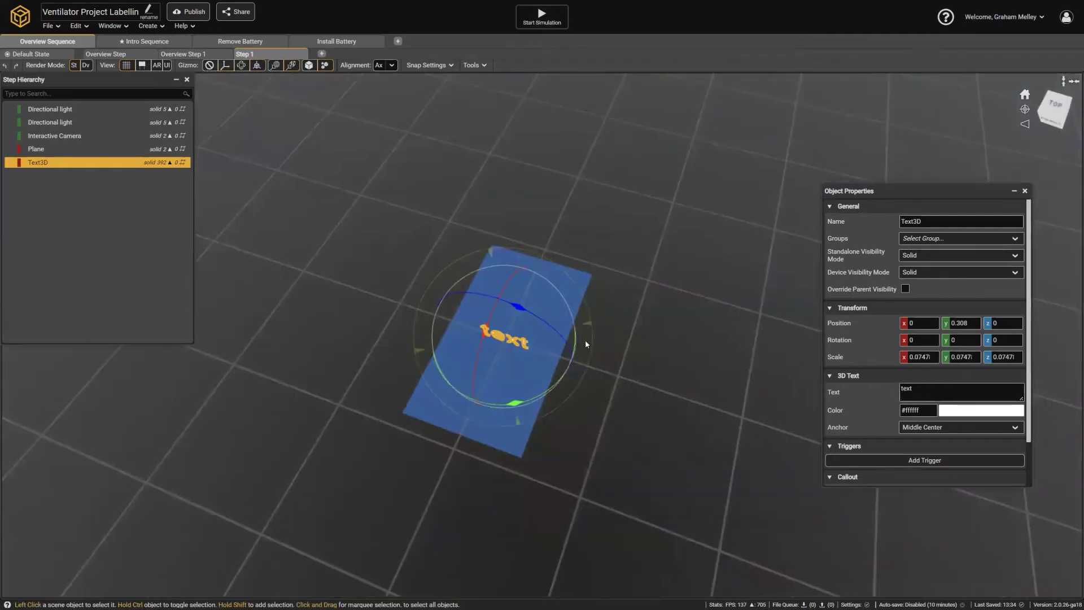
left_click_drag(485, 330, 505, 291)
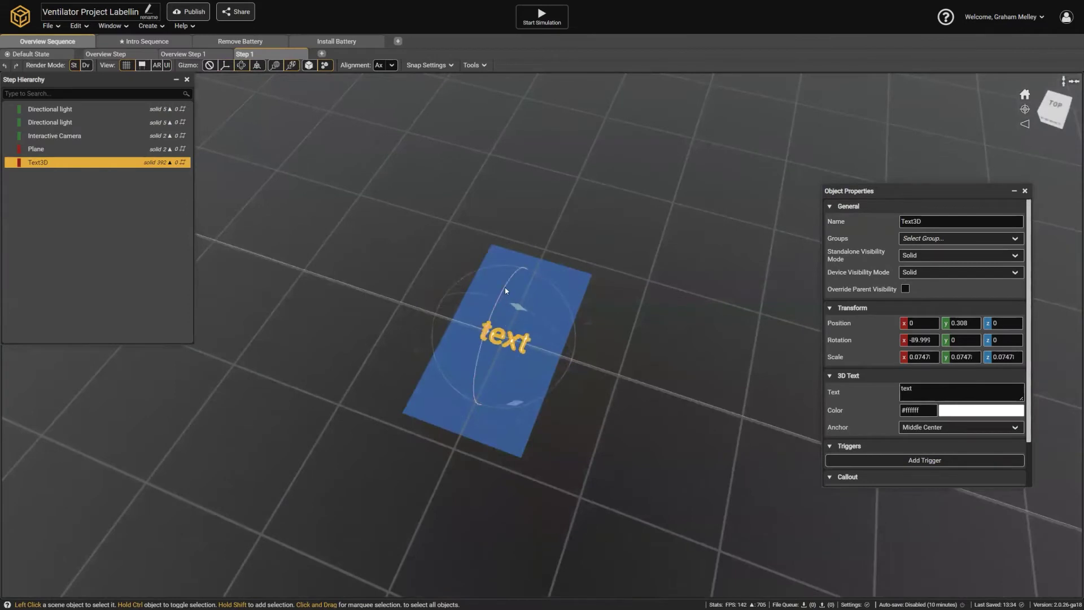
Change the 3D text's wording to "To Patient Port".
right_click_drag(581, 354, 947, 241)
middle_click_drag(555, 261, 927, 368)
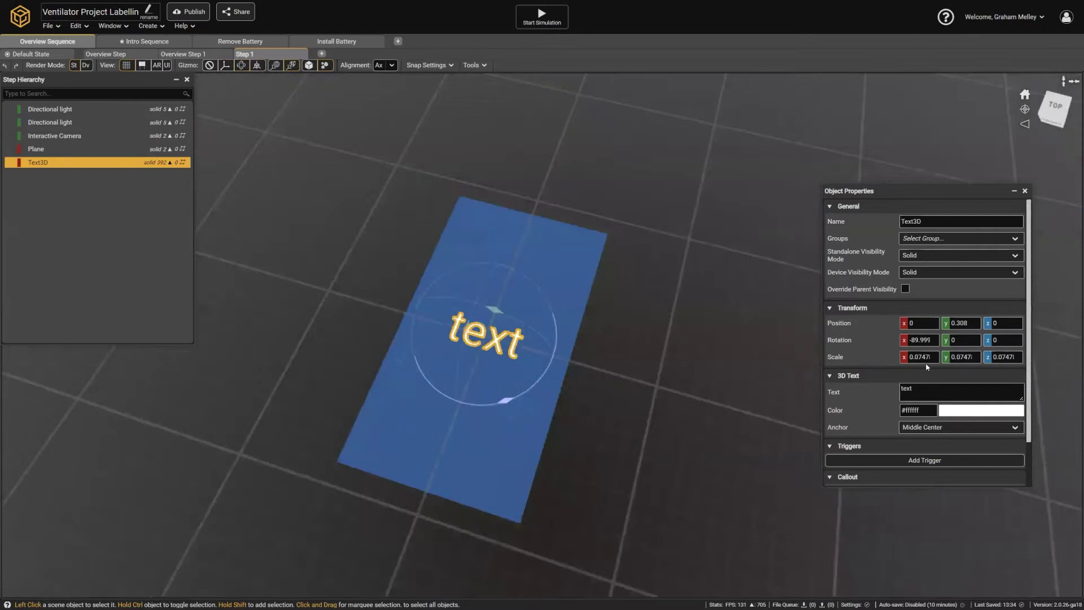
left_click(926, 387)
left_click(932, 386)
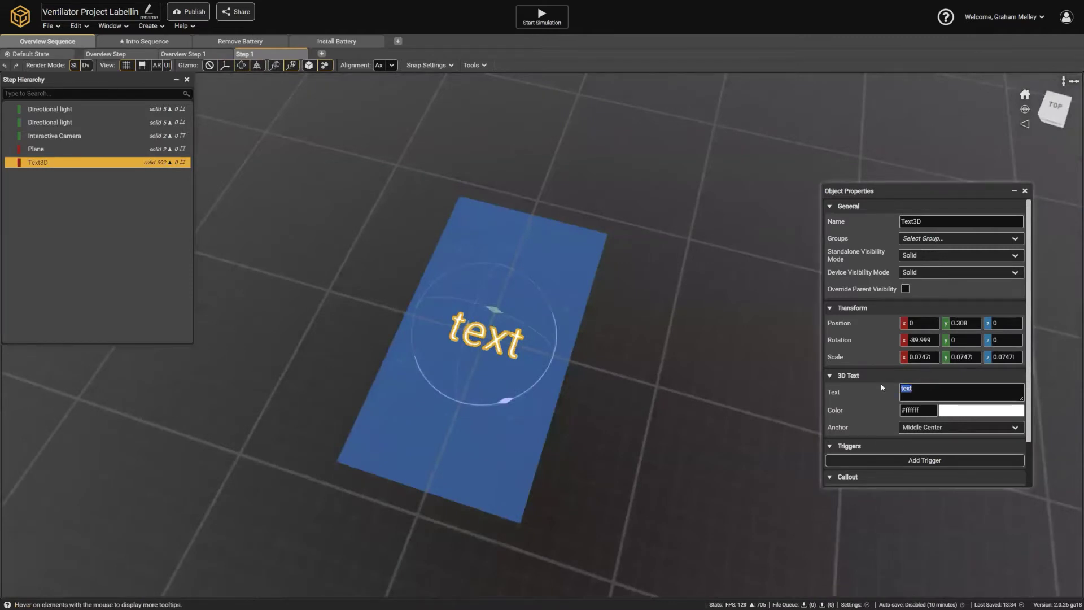
type("T")
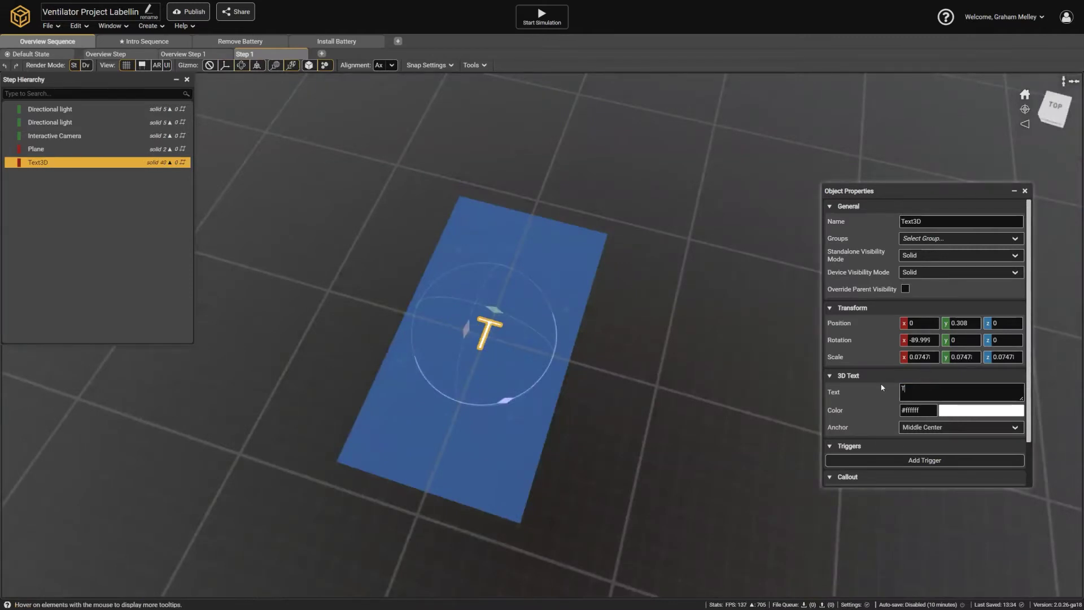
type("o P")
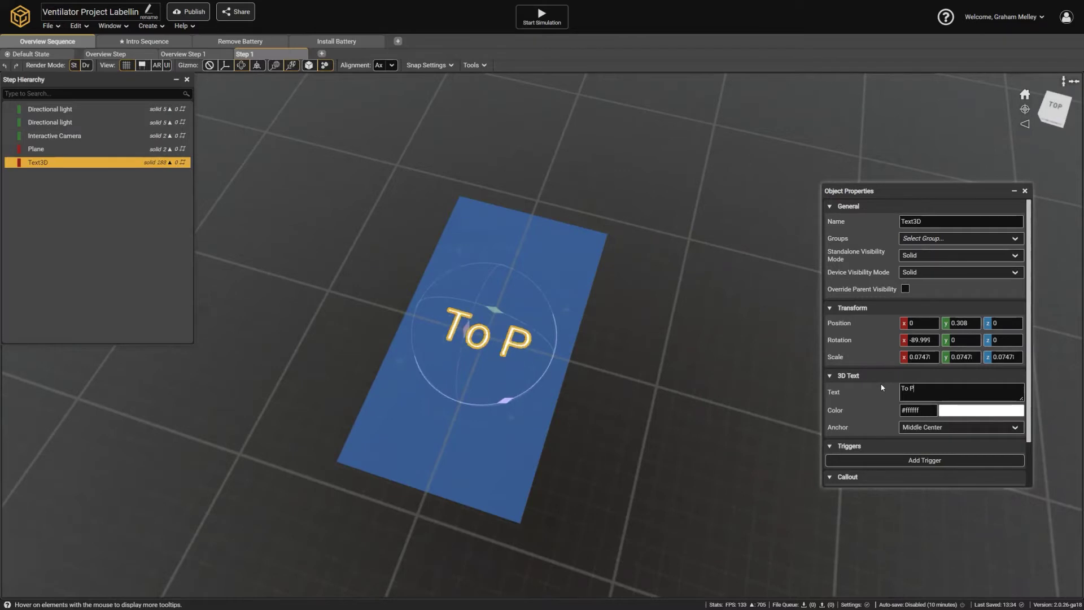
type("atient Port")
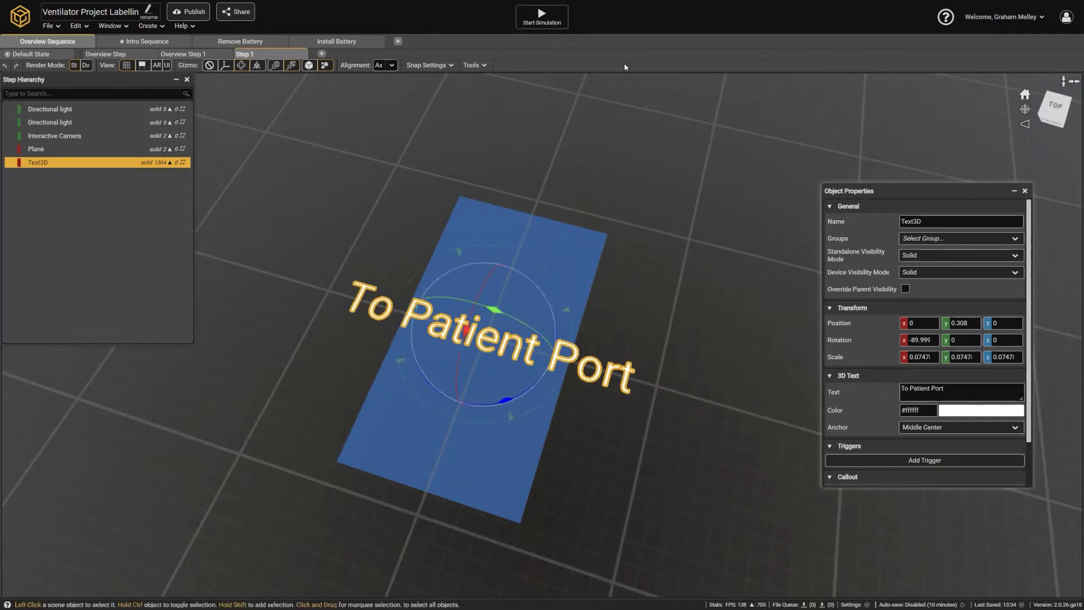
Shrink the "To Patient Port" text uniformly to about 0.031 and move it to X -0.7, Z -6.587 as the panel's heading.
left_click(257, 65)
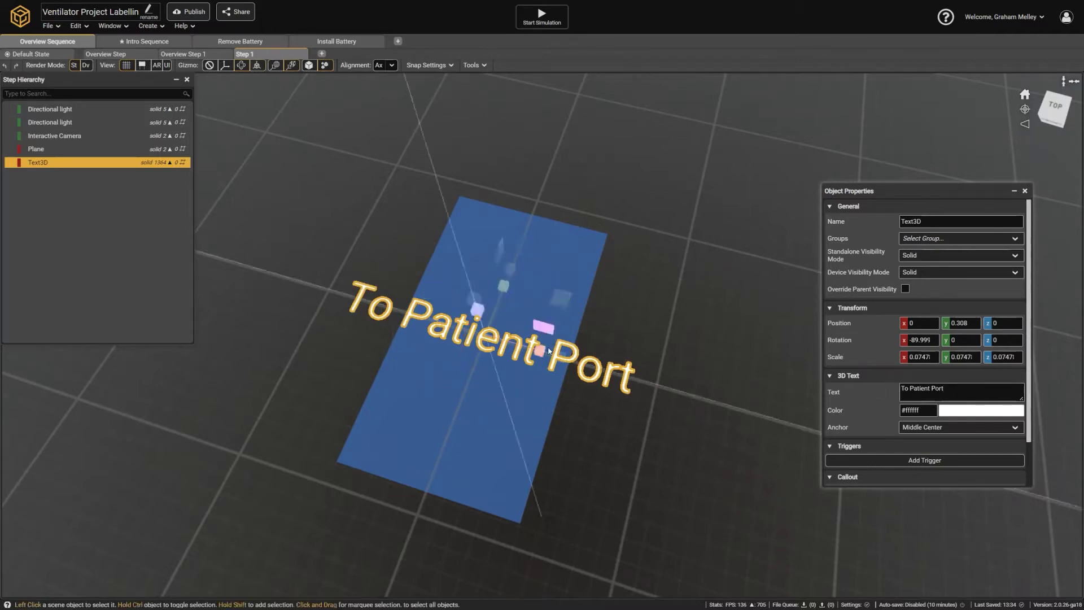
left_click_drag(541, 323, 499, 343)
key("ctrl+z")
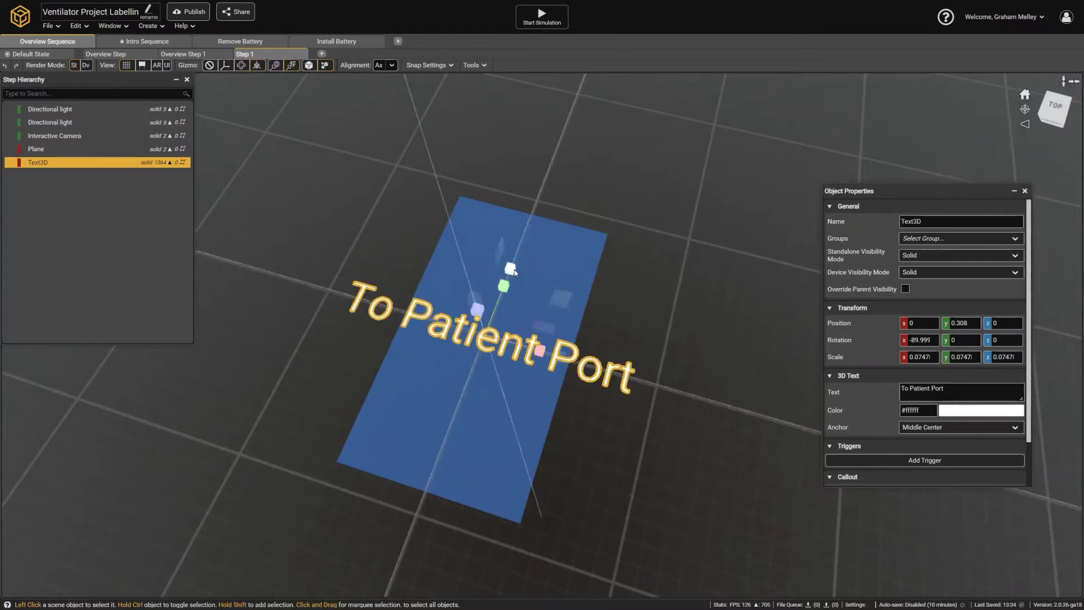
left_click_drag(510, 270, 531, 237)
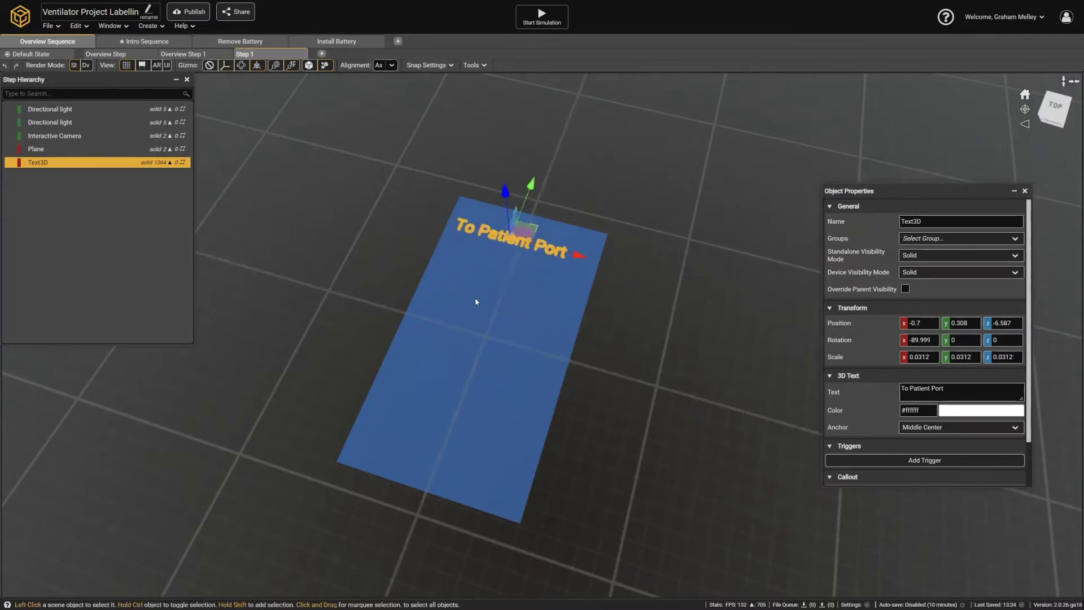
left_click(136, 251)
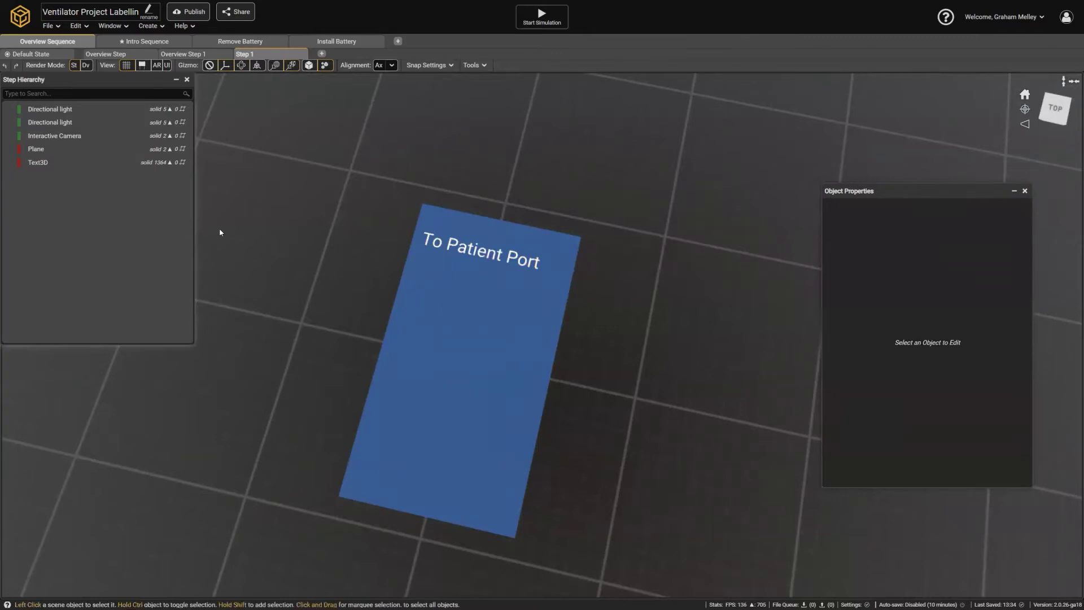
Open the Asset Library, move it closer to the scene and show the Images folder under Company Assets.
key("a")
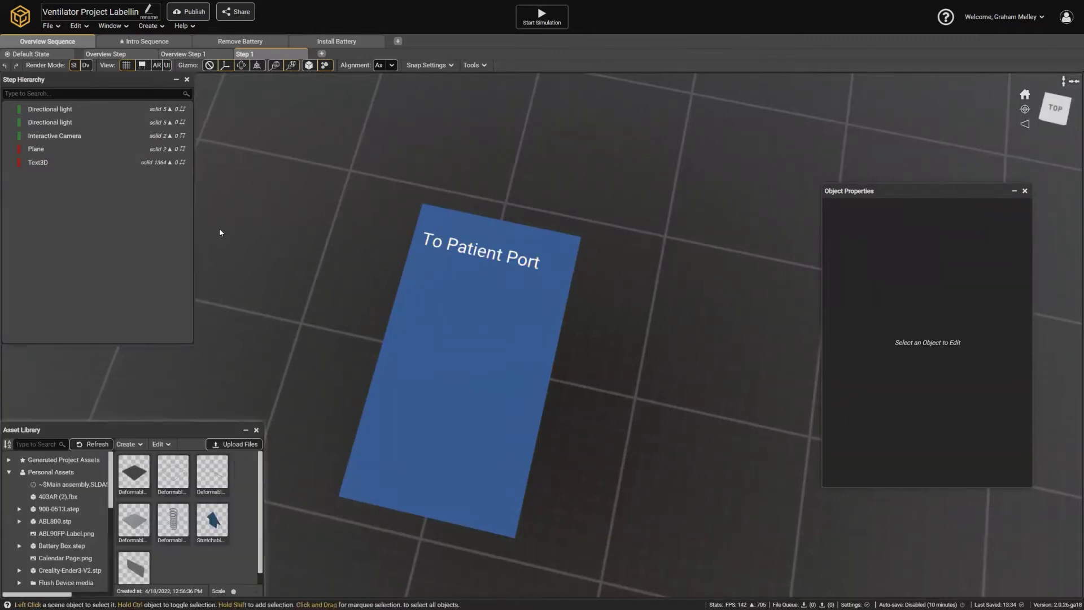
left_click_drag(180, 430, 318, 319)
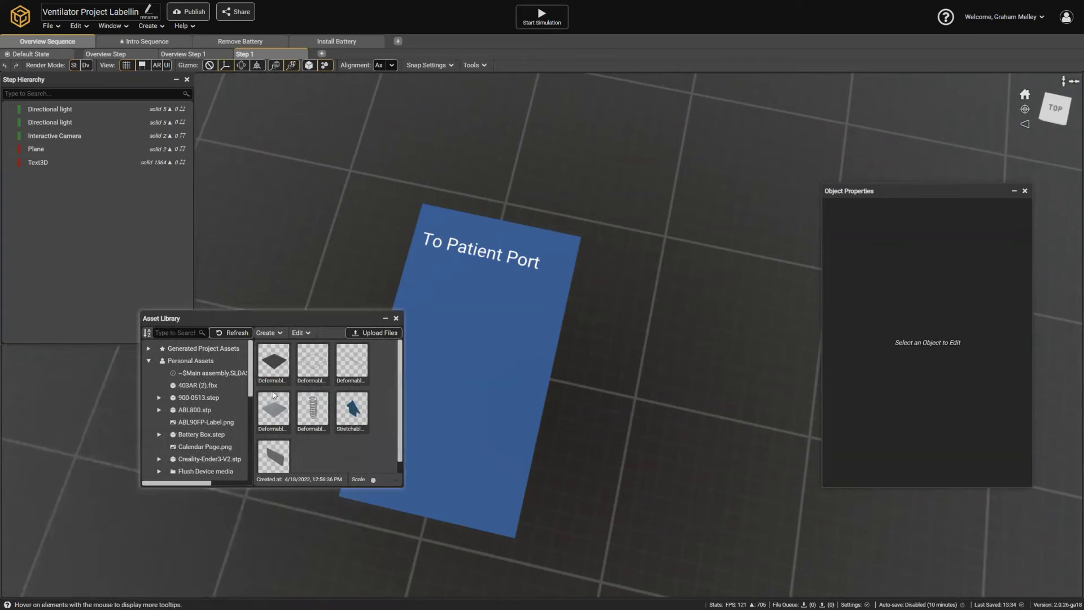
left_click(150, 362)
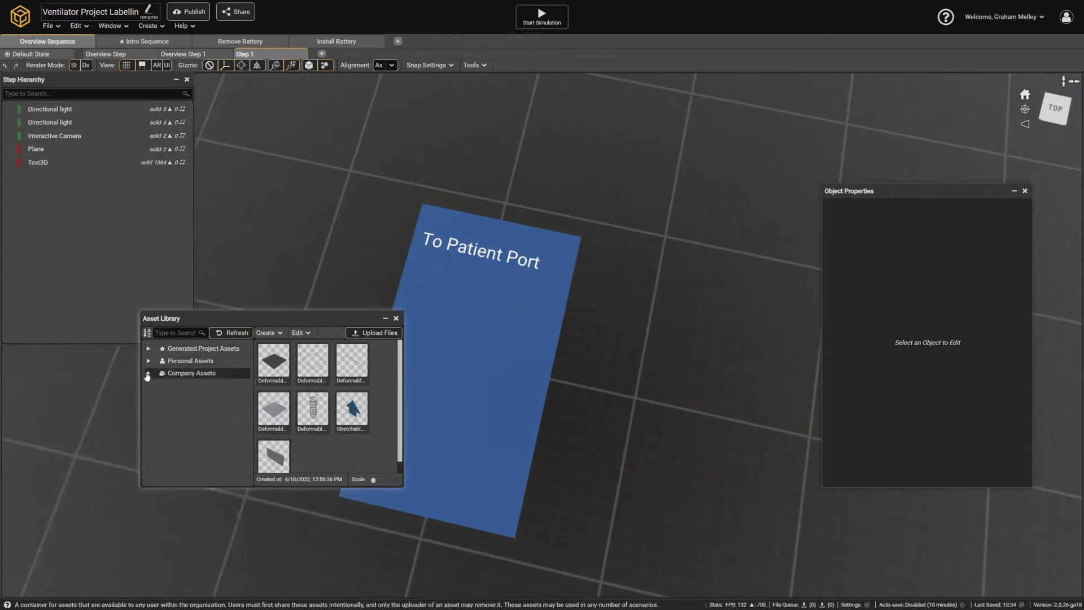
left_click(149, 373)
left_click(181, 447)
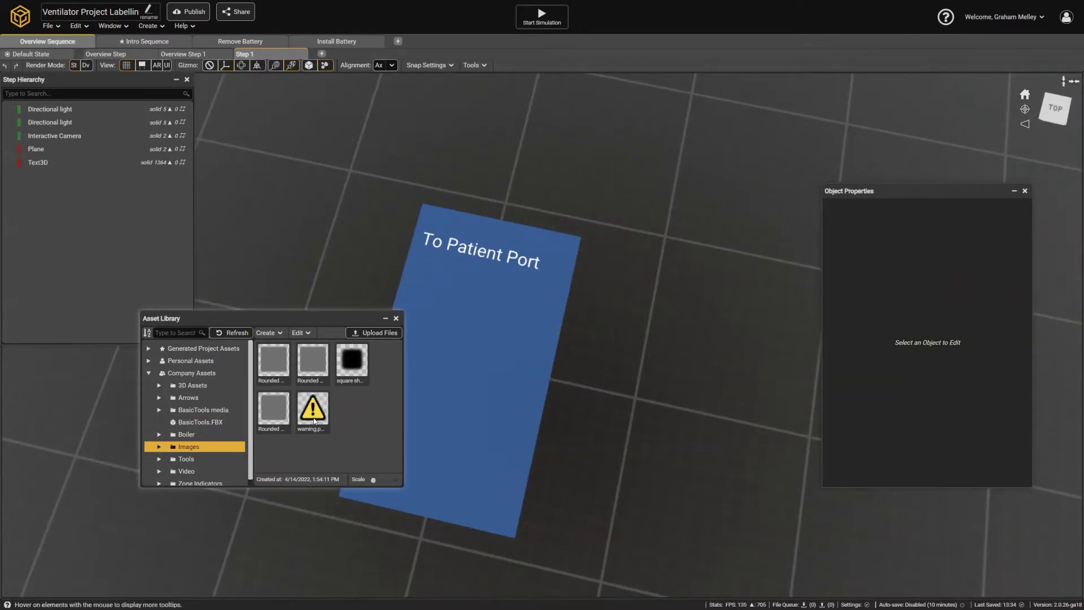
Add the warning and Rounded Rectangle 02 images to the step hierarchy and close the Asset Library.
left_click_drag(315, 421, 40, 222)
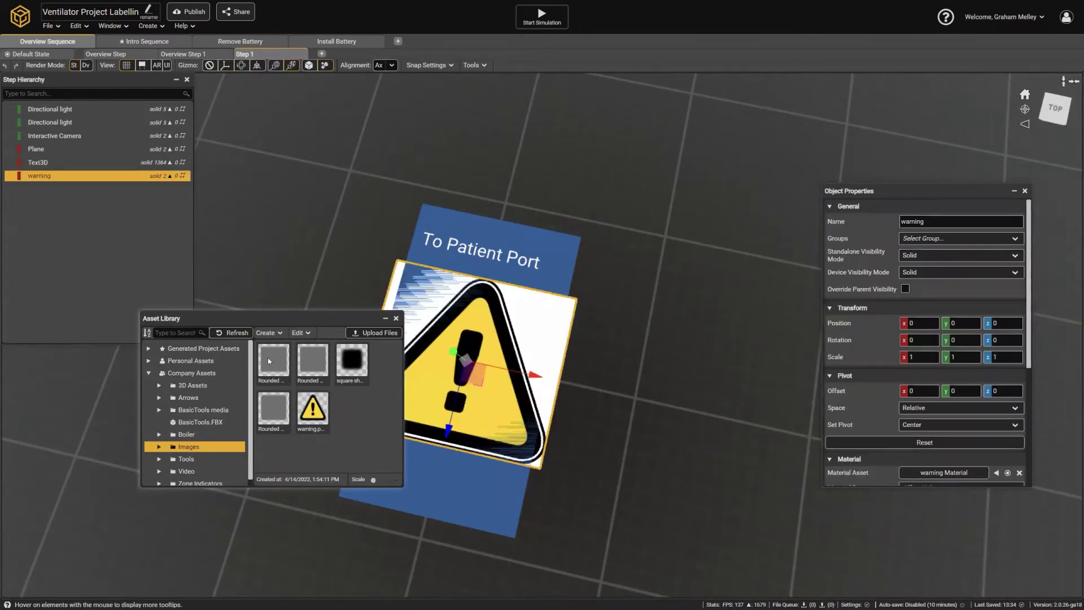
left_click_drag(274, 355, 62, 231)
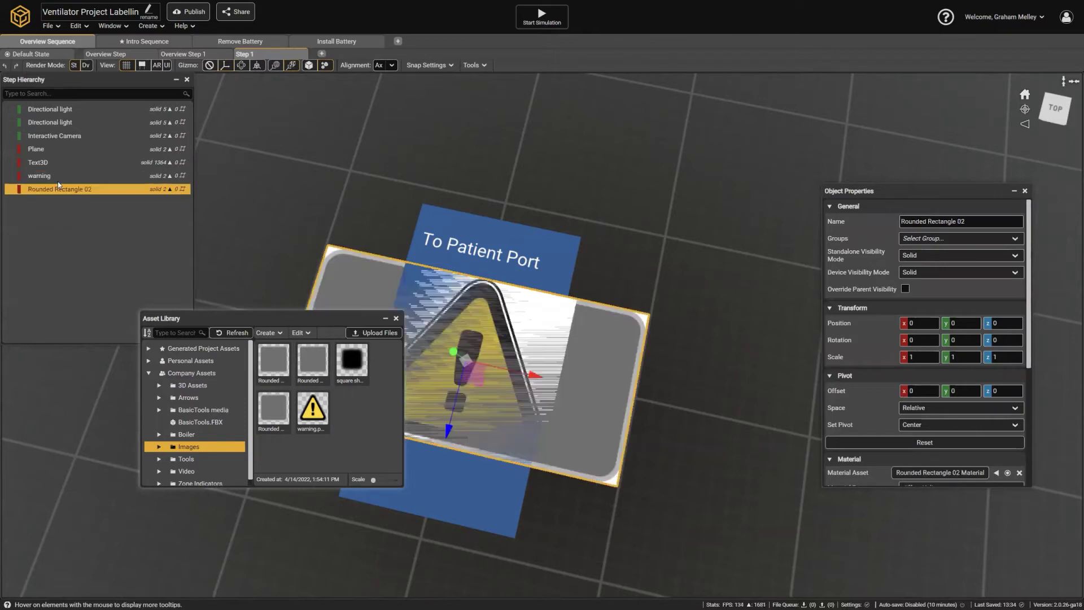
left_click(397, 318)
Raise the warning image to about 0.036 on Y so it sits just above the rounded rectangle.
right_click_drag(456, 289, 462, 375)
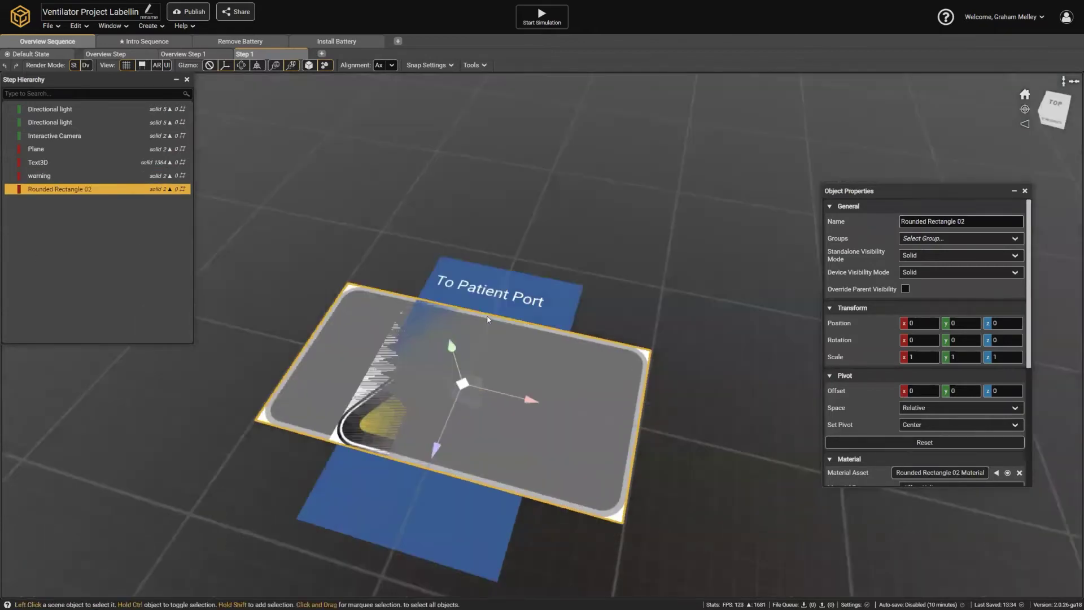
middle_click_drag(463, 375, 463, 331)
mouse_move(464, 331)
right_mouse_down()
mouse_move(655, 247)
mouse_move(434, 198)
mouse_move(380, 306)
mouse_move(451, 324)
right_mouse_up()
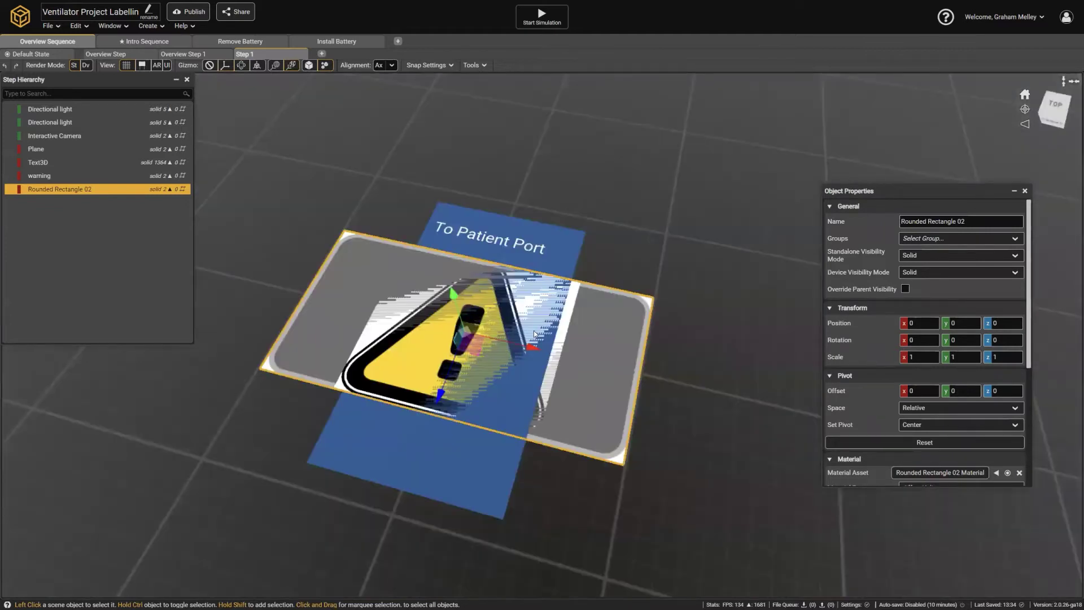
mouse_move(535, 335)
right_mouse_down()
mouse_move(540, 182)
mouse_move(564, 260)
mouse_move(604, 319)
mouse_move(515, 337)
right_mouse_up()
scroll(712, 305, "up", 2)
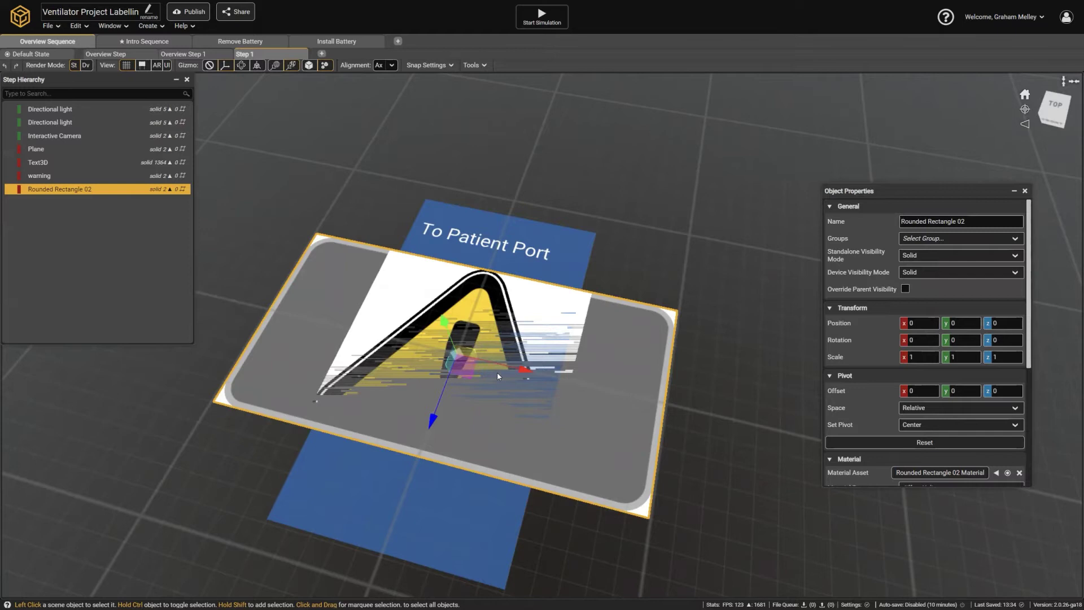
mouse_move(467, 297)
right_mouse_down()
mouse_move(480, 303)
mouse_move(475, 294)
right_mouse_up()
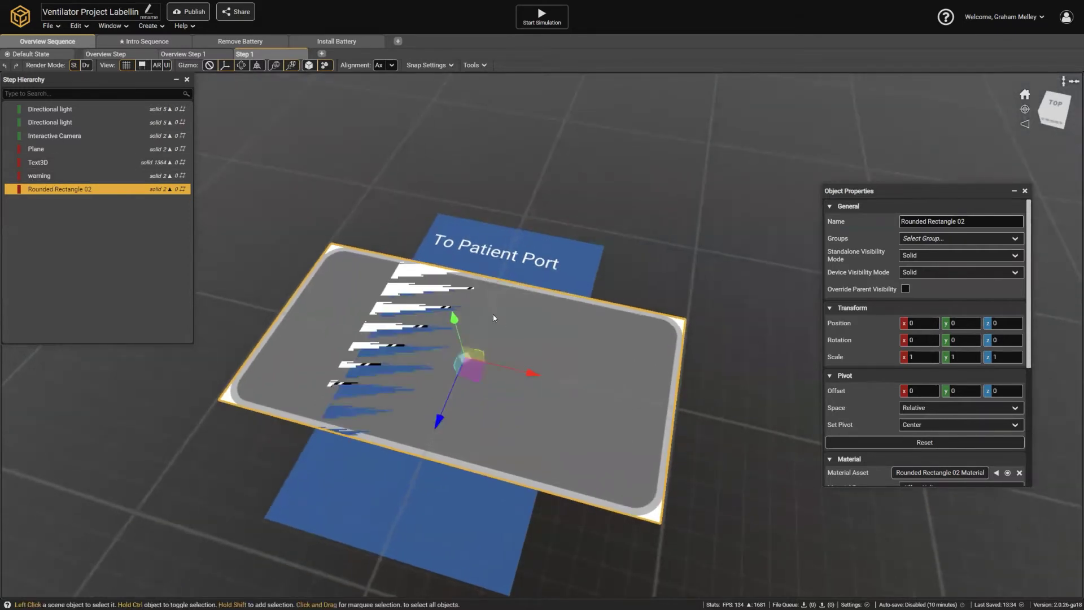
left_click_drag(453, 328, 453, 321)
left_click(40, 176)
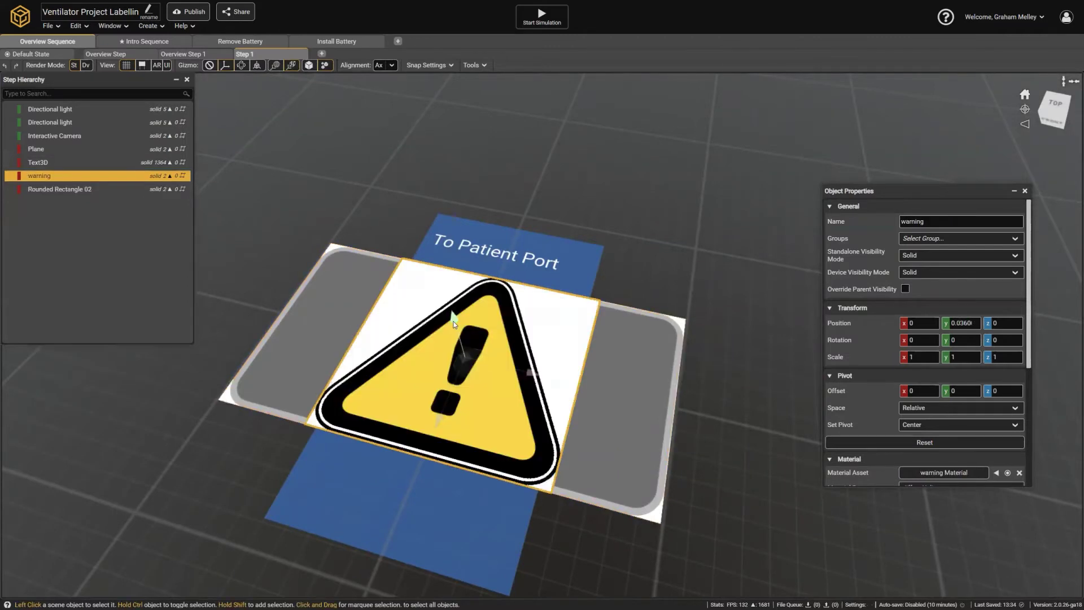
Set the warning image material's alpha mode to Blend.
middle_click_drag(542, 304, 617, 348)
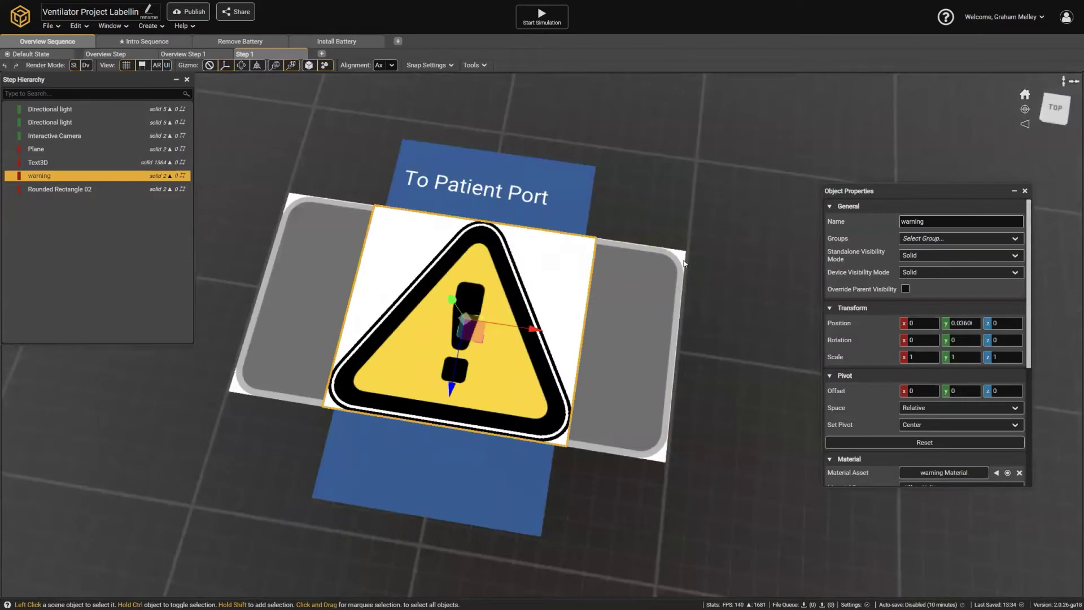
scroll(920, 369, "down", 5)
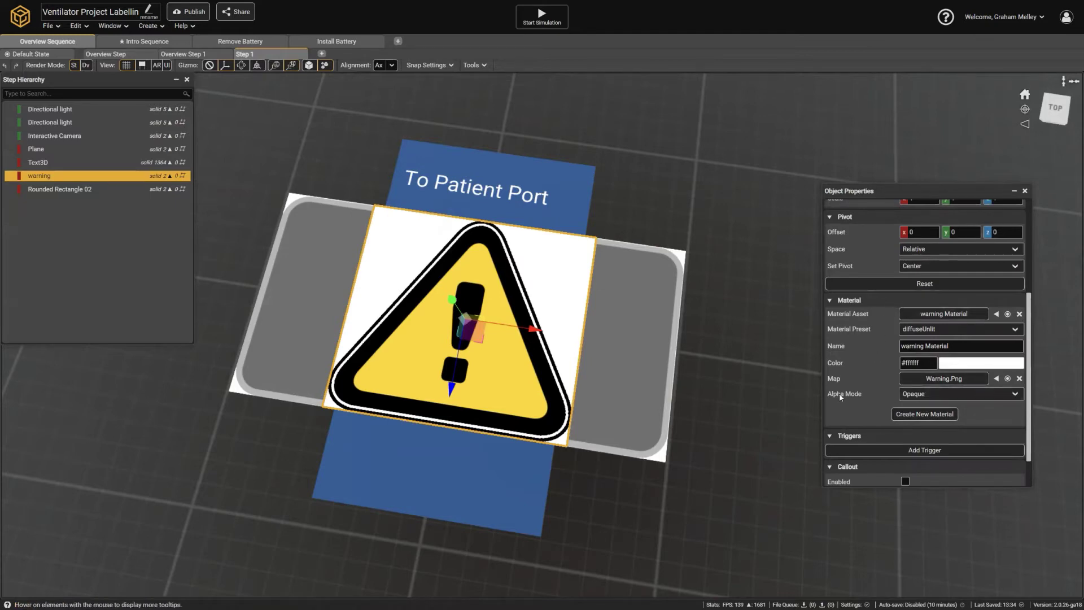
left_click(932, 395)
left_click(924, 414)
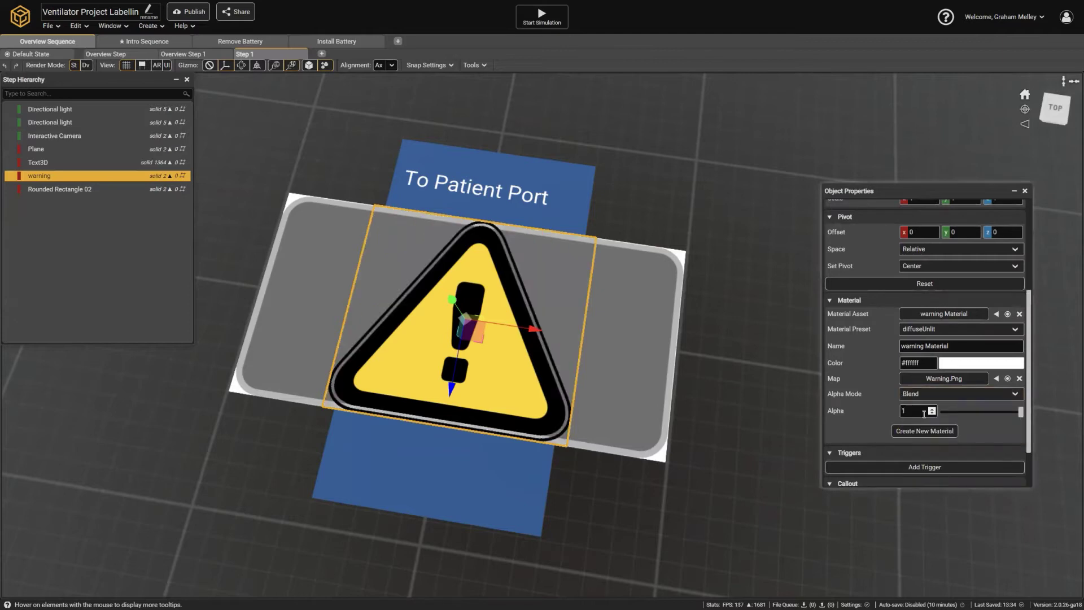
Set the Rounded Rectangle 02 material's alpha mode to Blend and its color to the blue swatch #4a90e2.
left_click(59, 189)
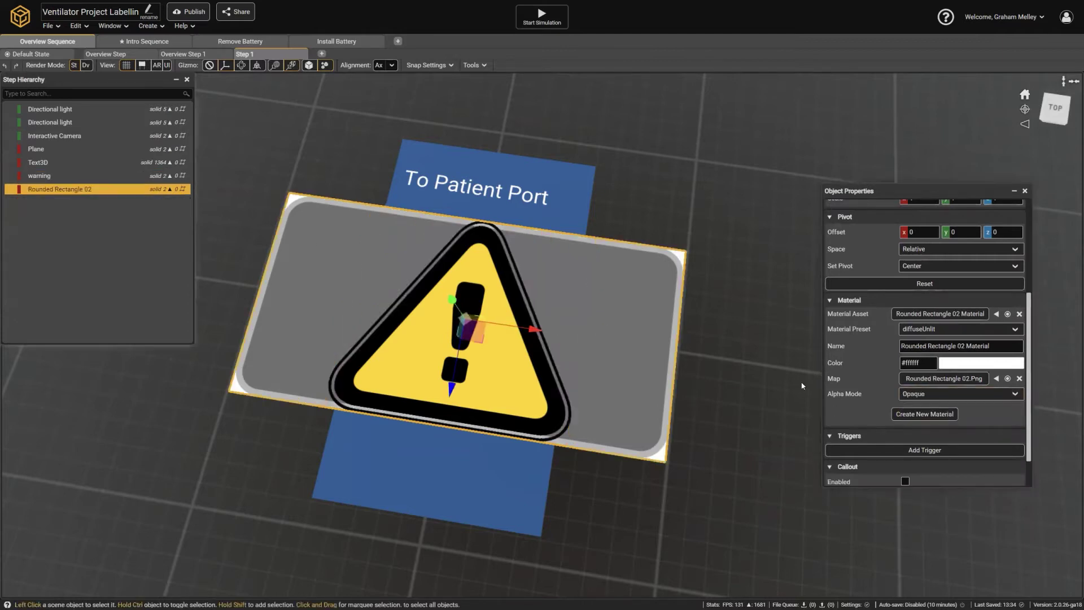
left_click(923, 395)
left_click(920, 411)
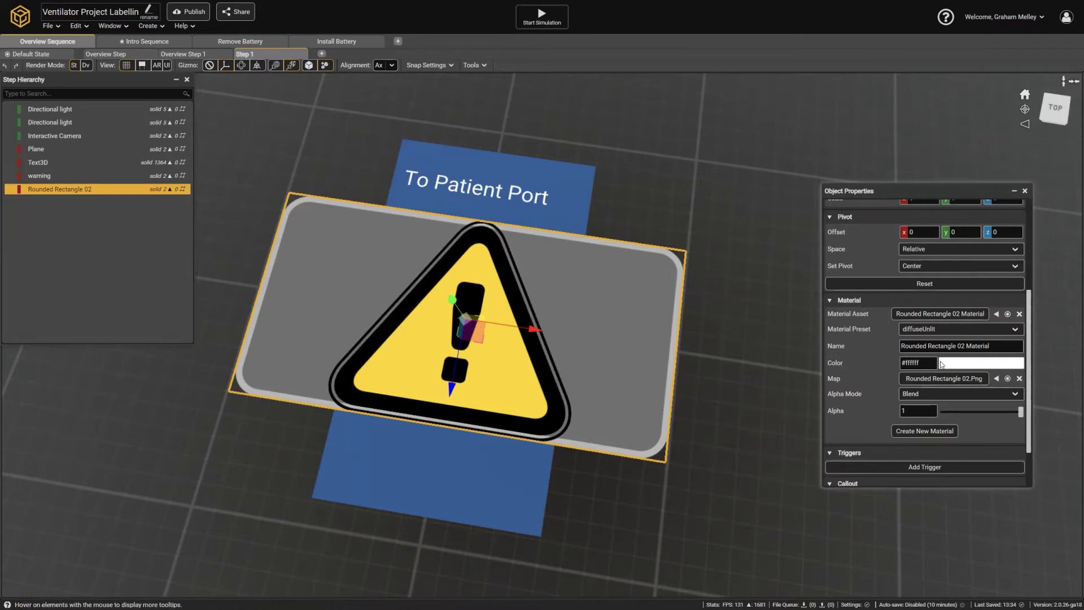
left_click(960, 366)
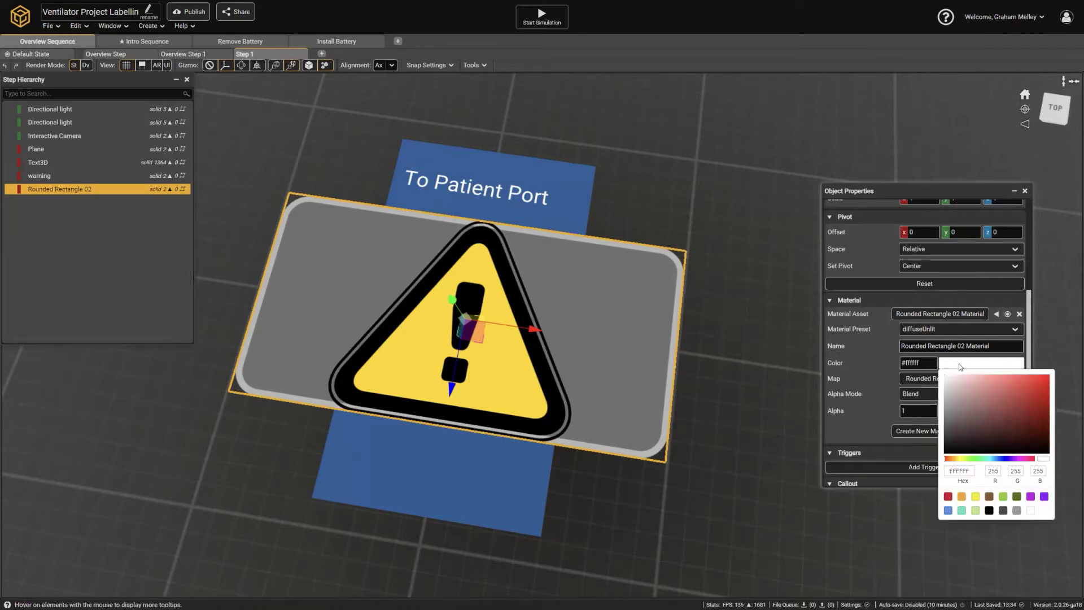
left_click(946, 510)
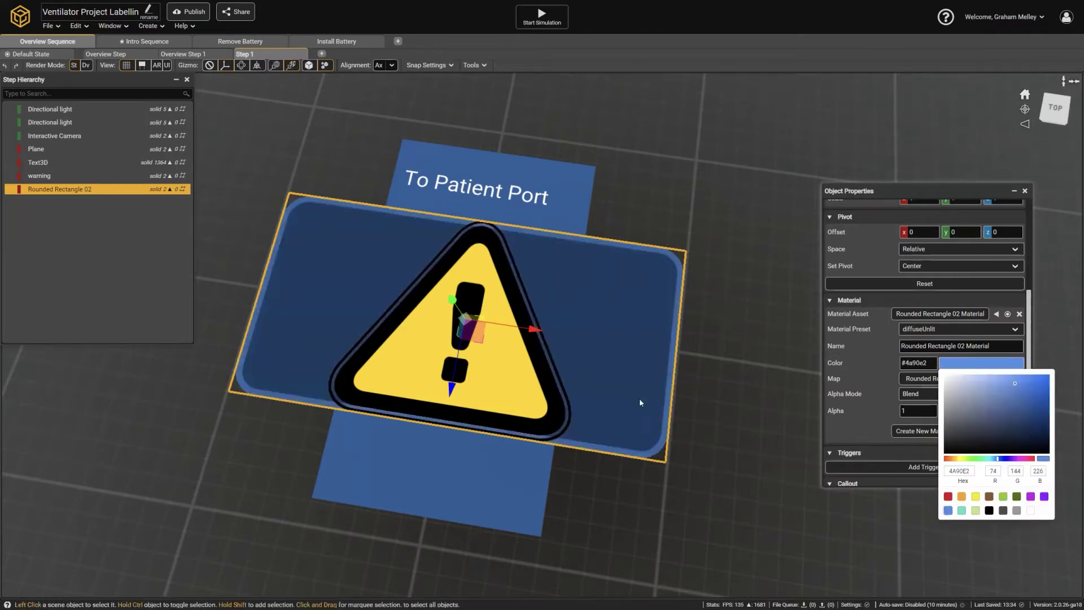
Move the rounded rectangle behind the "To Patient Port" text and scale it down uniformly to fit within the blue plane.
left_click(229, 69)
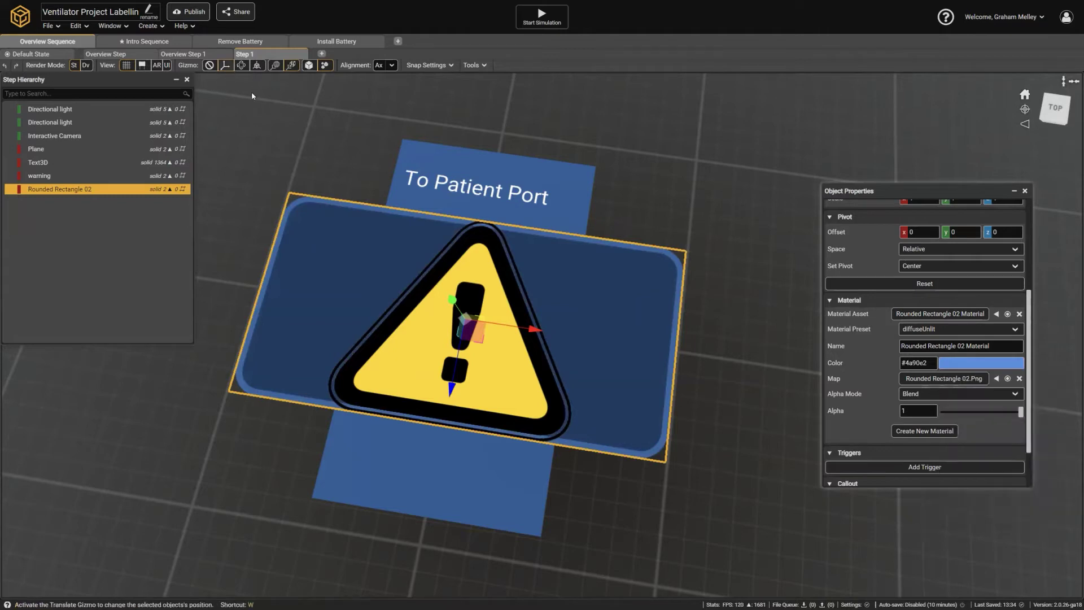
left_click_drag(455, 377, 485, 116)
left_click(252, 68)
left_click_drag(574, 204, 514, 196)
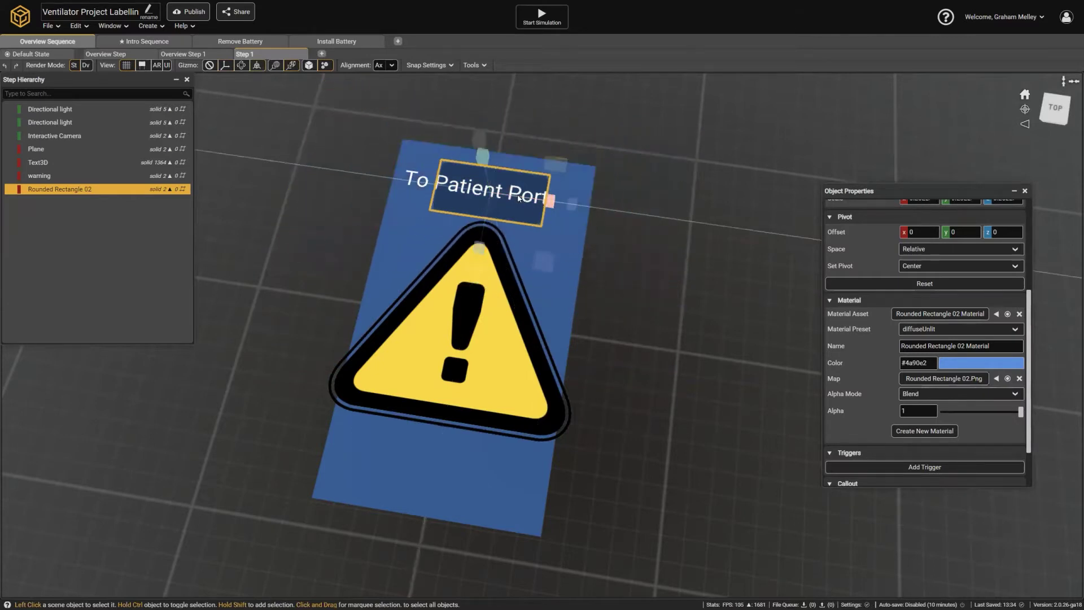
middle_click_drag(512, 206, 497, 255)
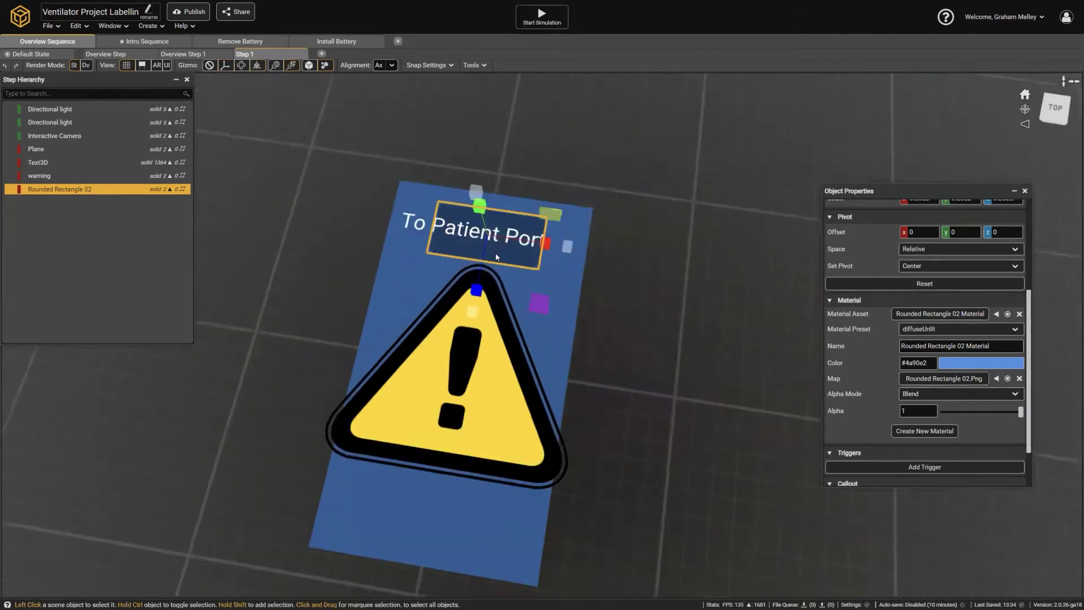
mouse_move(497, 255)
right_mouse_down()
mouse_move(580, 238)
mouse_move(491, 237)
right_mouse_up()
Stretch the rounded rectangle along X to span the whole "To Patient Port" heading and reduce its height slightly along Z.
left_click(225, 64)
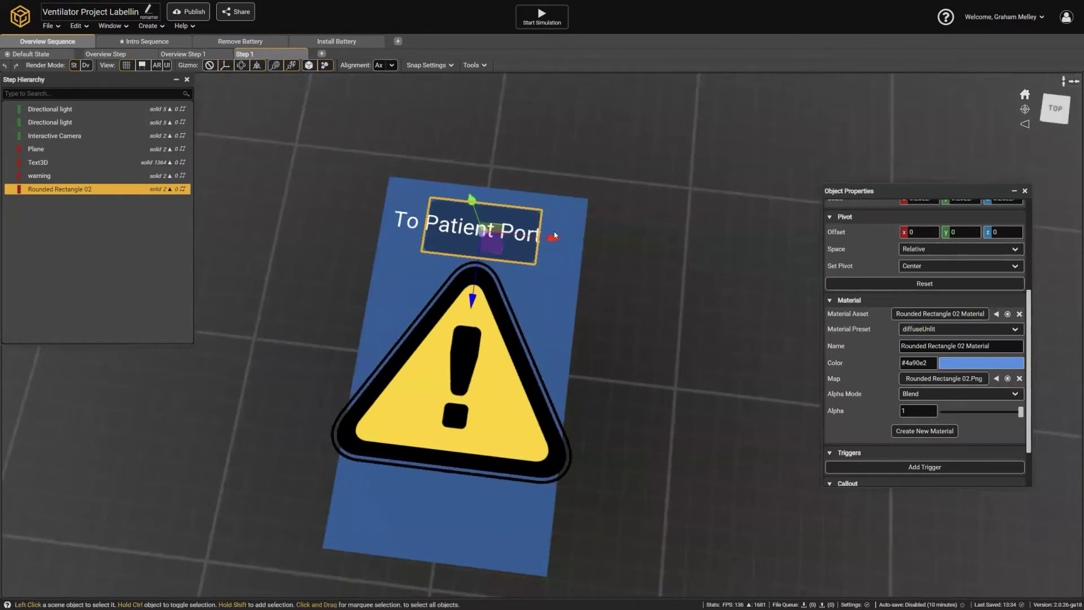
middle_click_drag(367, 107, 524, 242)
scroll(531, 240, "up", 5)
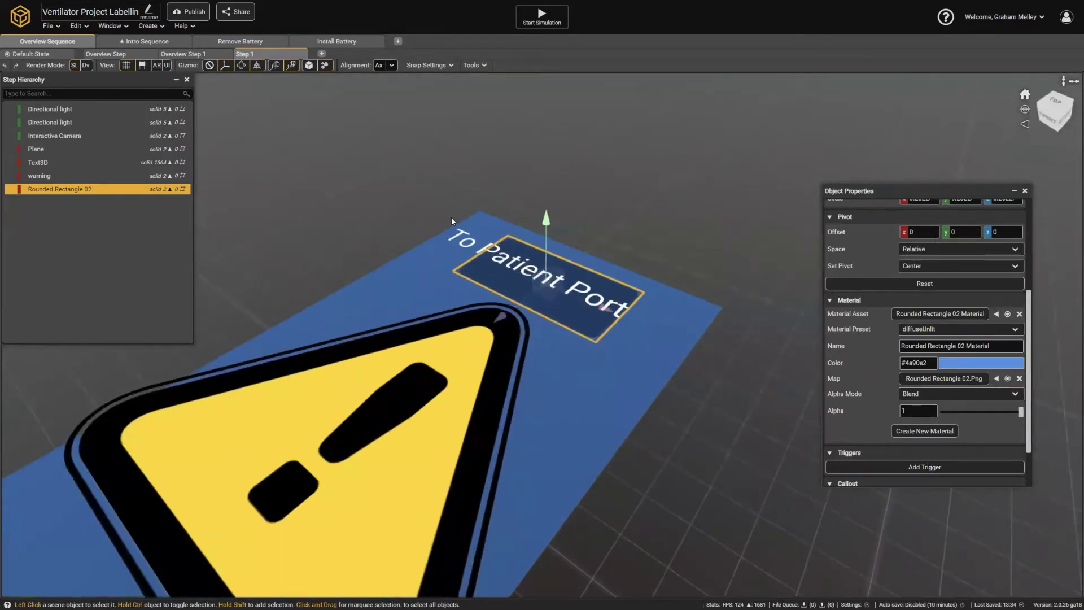
middle_click_drag(451, 221, 375, 249)
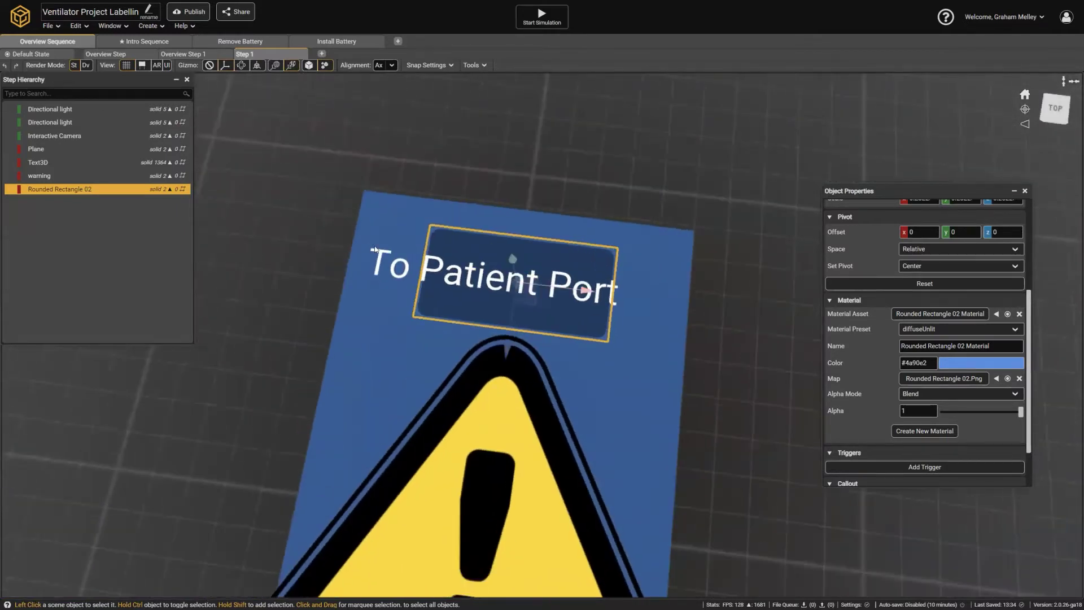
left_click(256, 65)
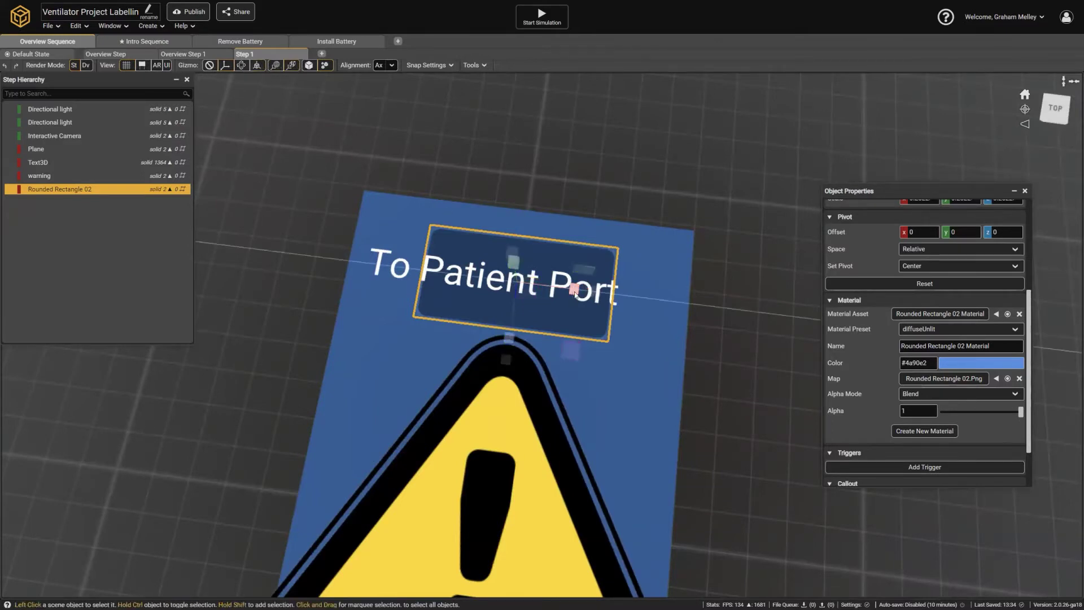
left_click_drag(575, 293, 612, 298)
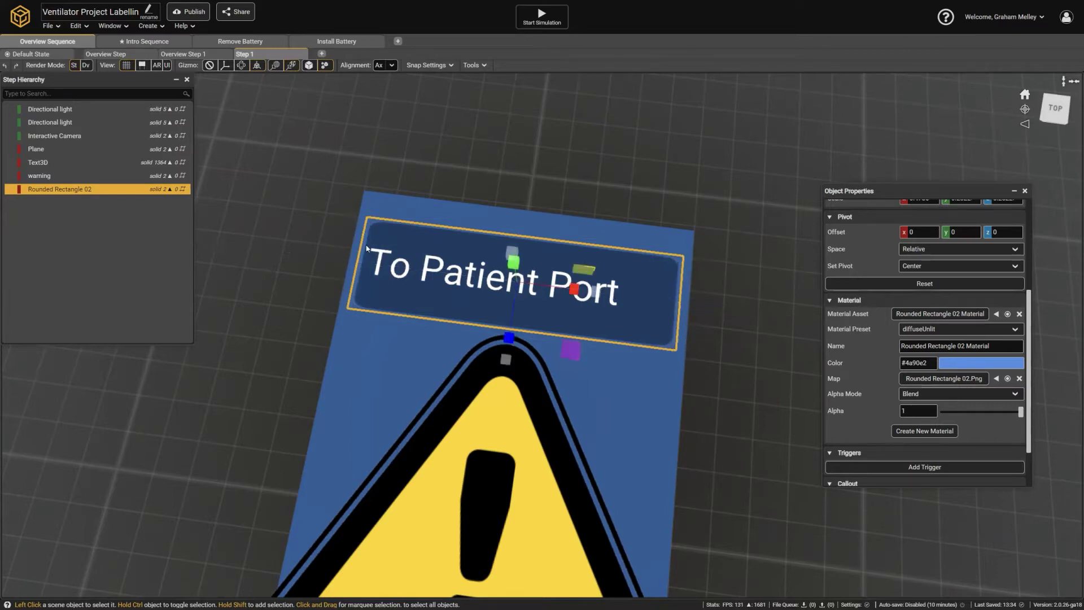
left_click_drag(507, 337, 510, 328)
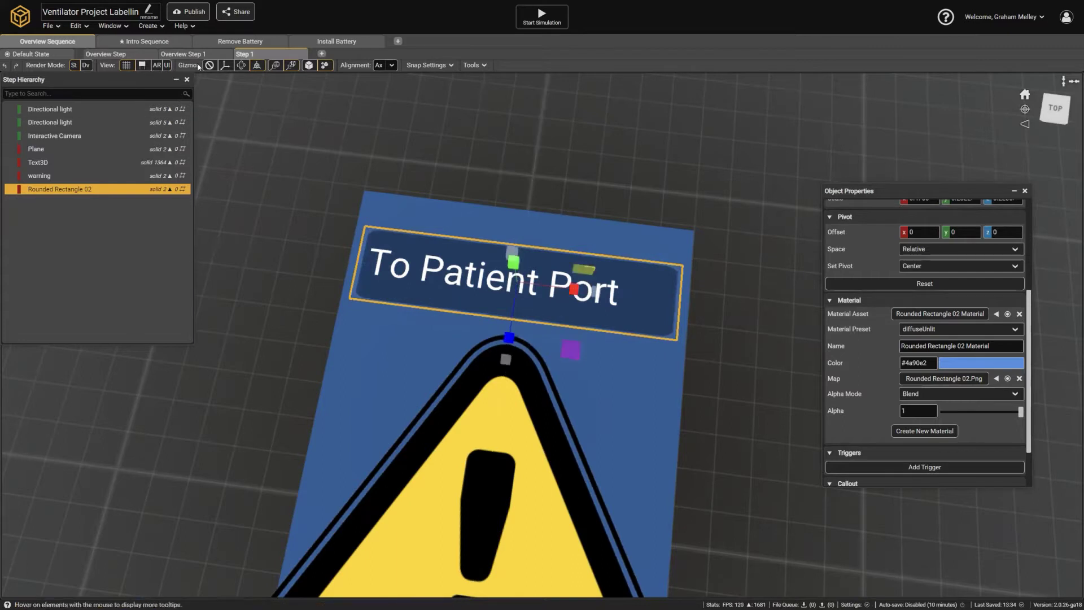
left_click(225, 66)
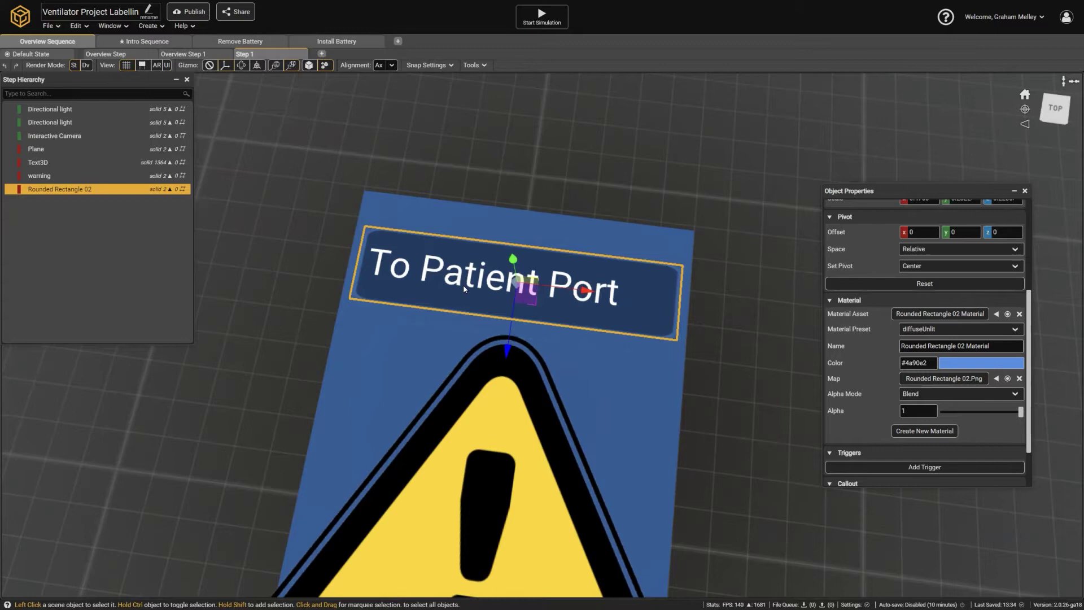
Scale the warning image down to about a third of its size and place it just below the heading's left end.
middle_click_drag(530, 299, 542, 141)
scroll(452, 249, "down", 1)
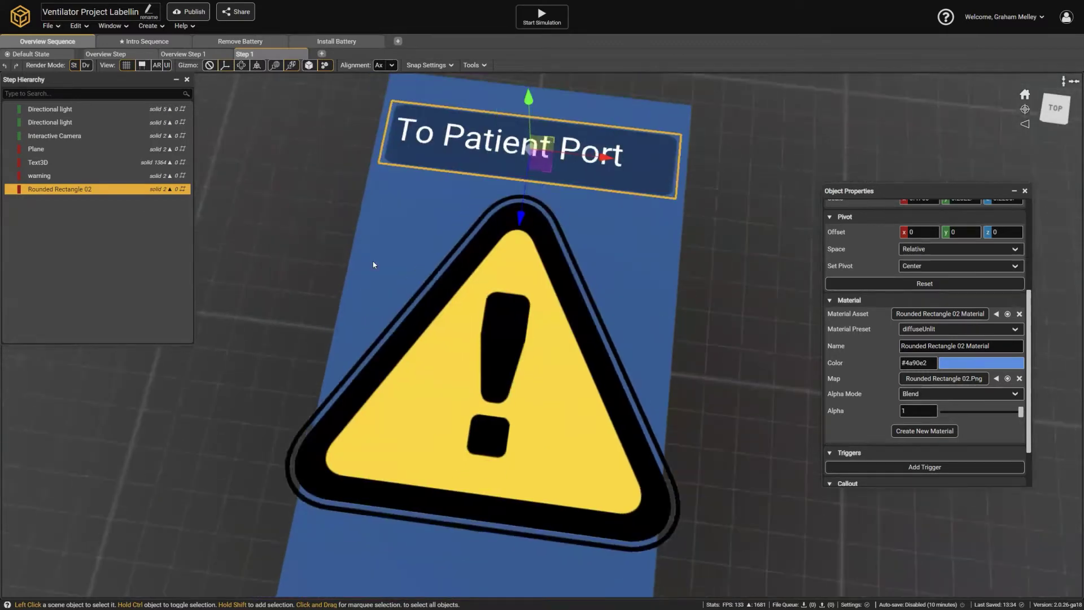
left_click(510, 293)
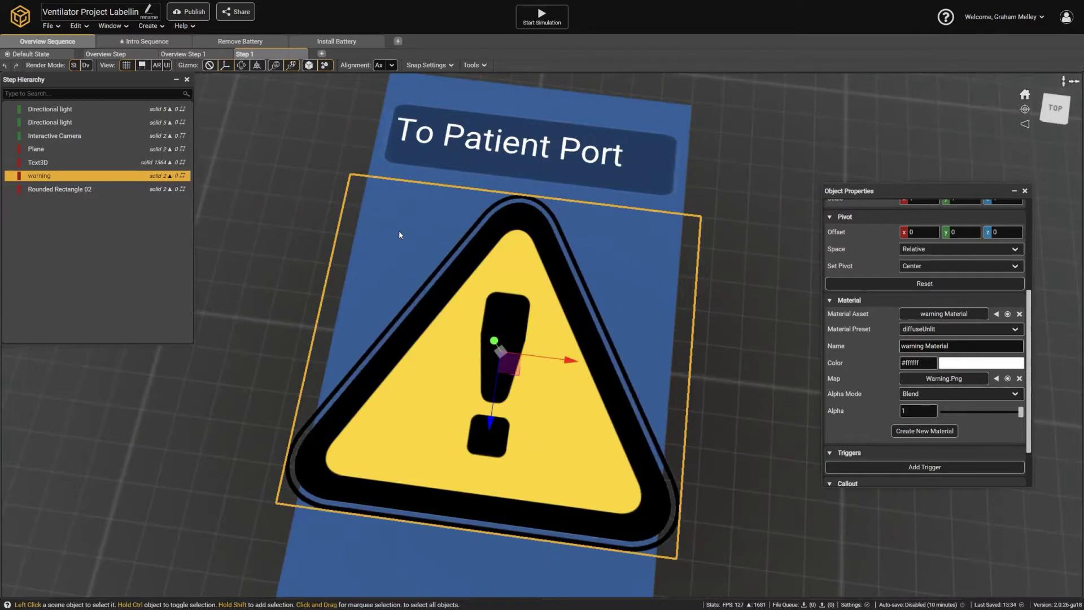
key("e")
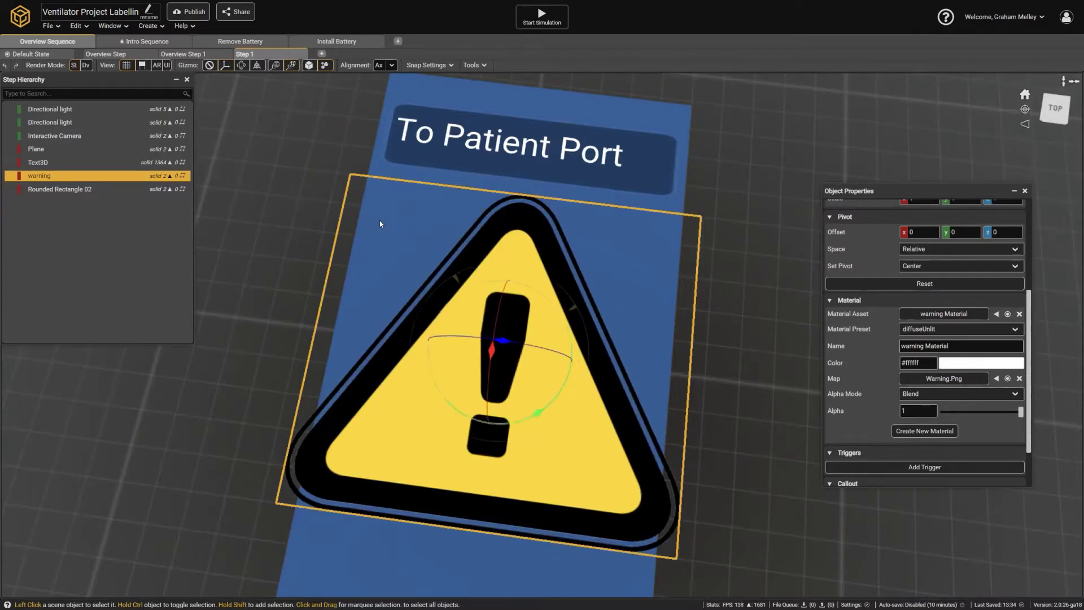
key("r")
left_click_drag(564, 366, 525, 355)
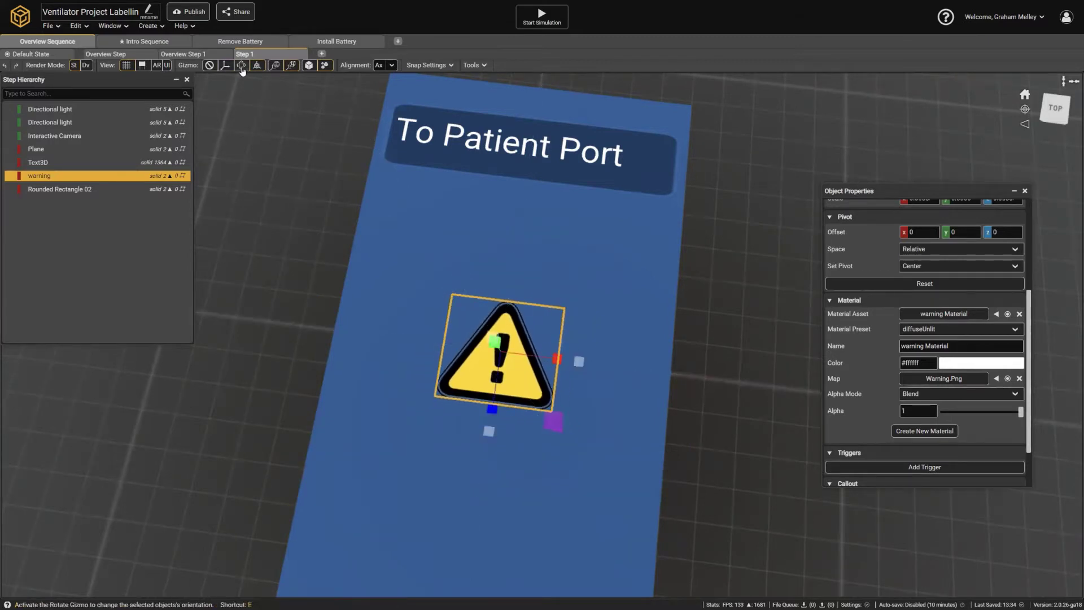
key("w")
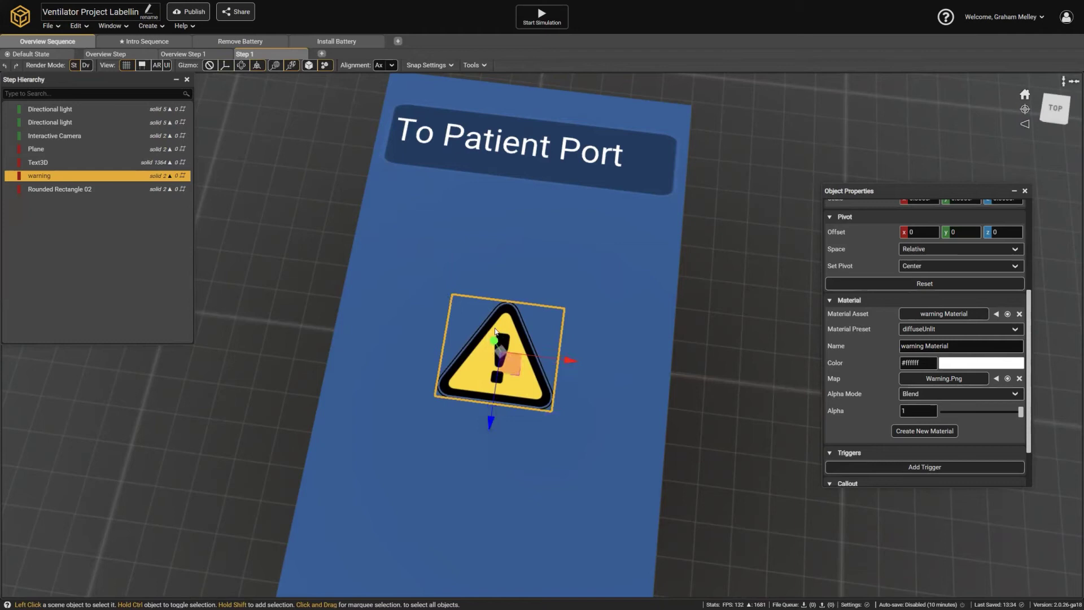
left_click_drag(522, 374, 451, 248)
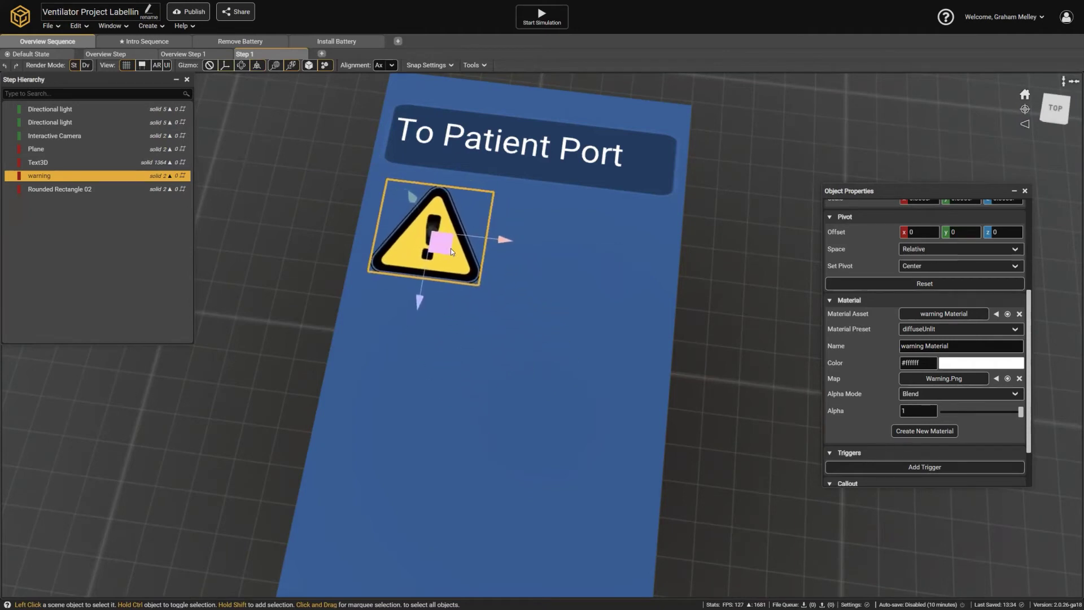
Duplicate the "To Patient Port" 3D text and move the copy beside the warning image, to about X 2.536, Z -3.948.
left_click(51, 162)
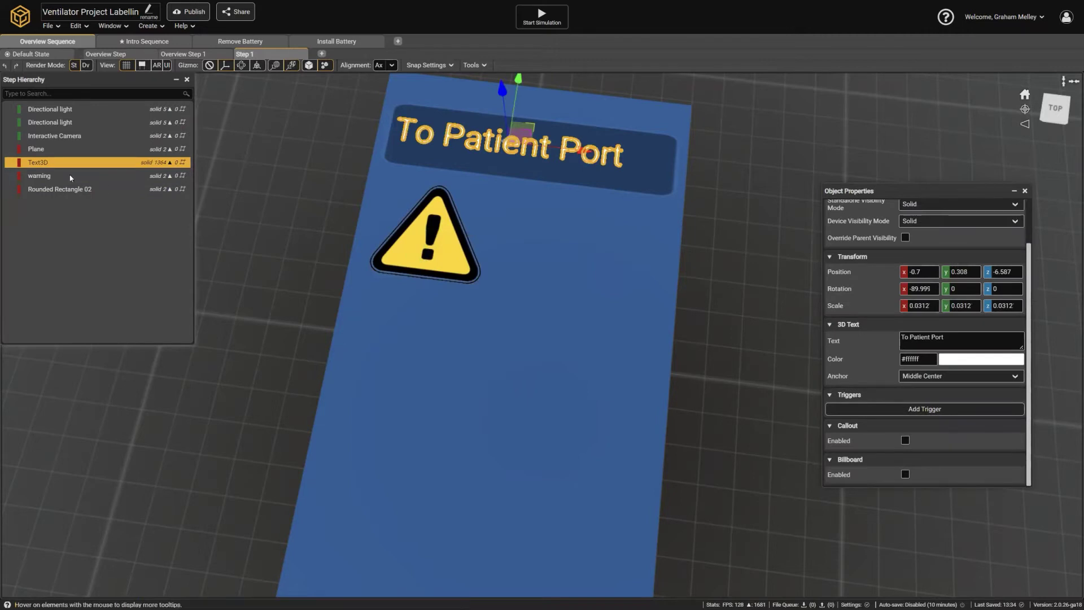
key("ctrl+d")
left_click_drag(533, 125, 624, 216)
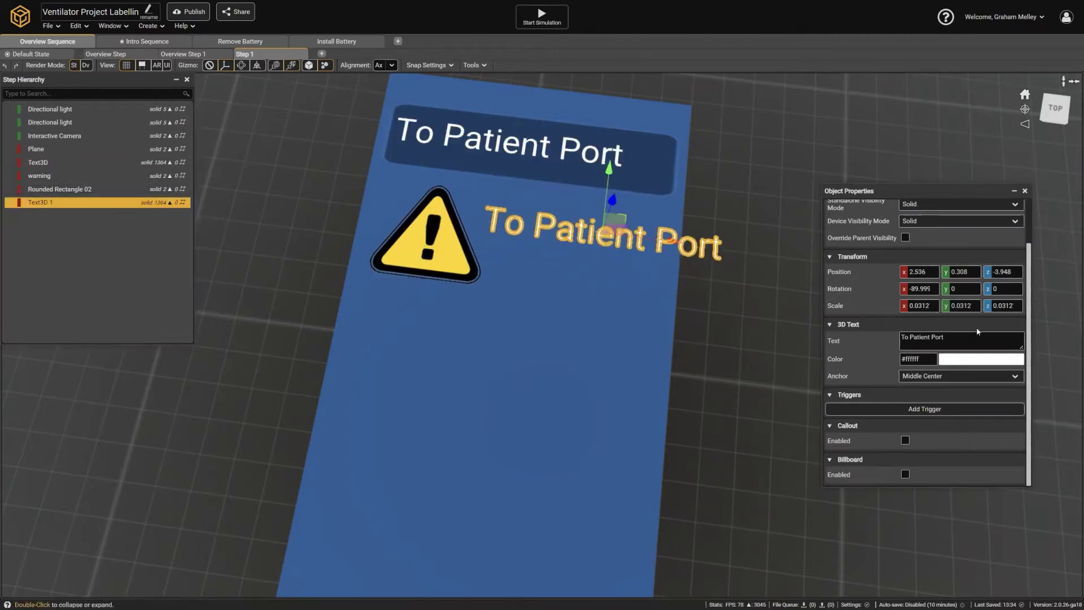
Change the copied text to "Ensure the ports are connected correctly at all times." on three lines and set its anchor to Middle Left.
left_click(963, 341)
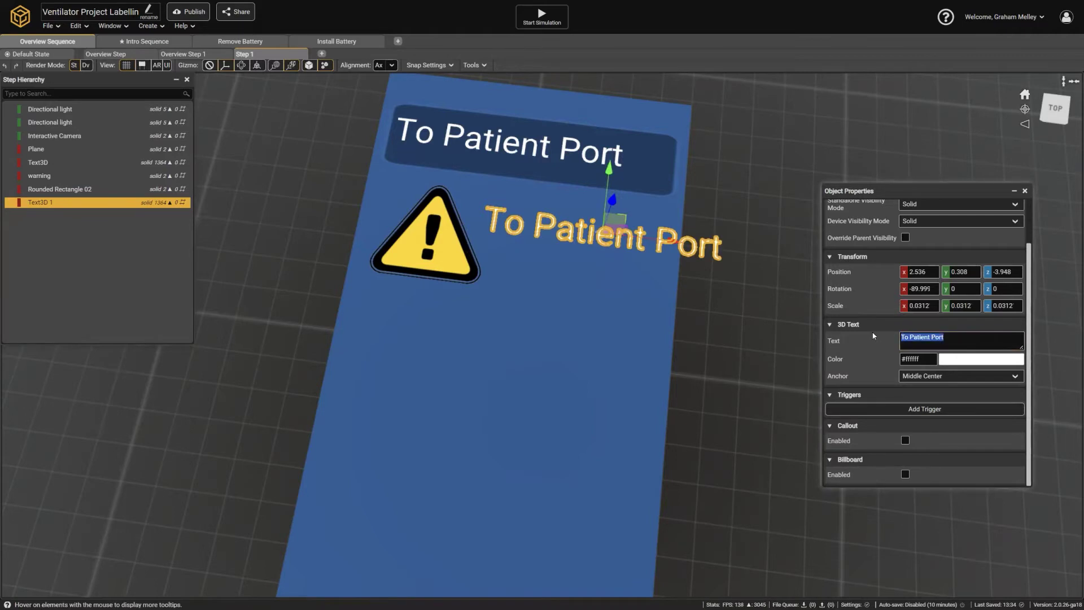
type("Ensure the ")
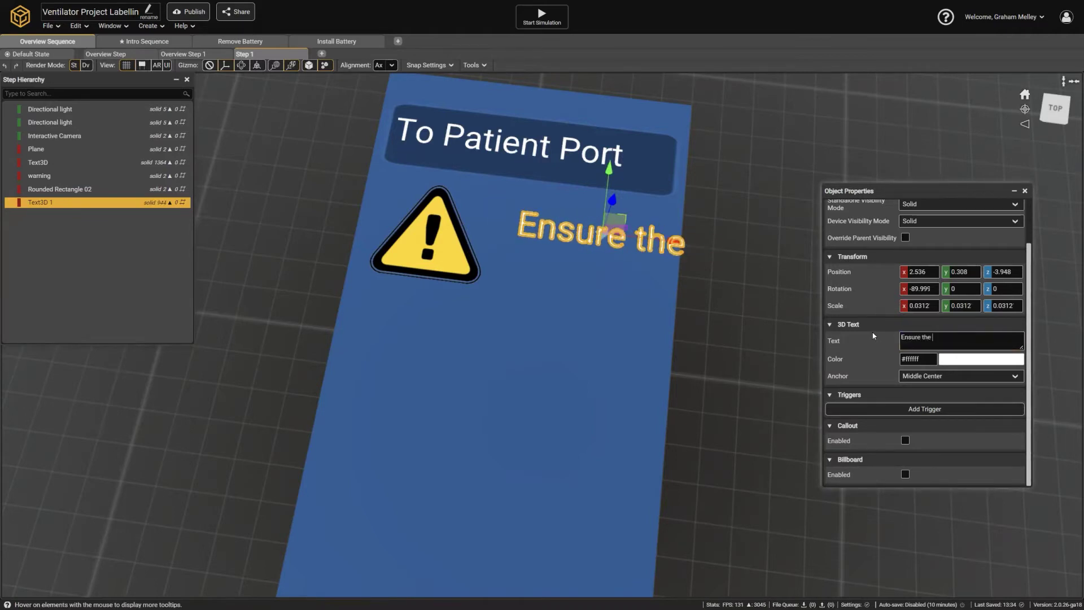
type("ports are ")
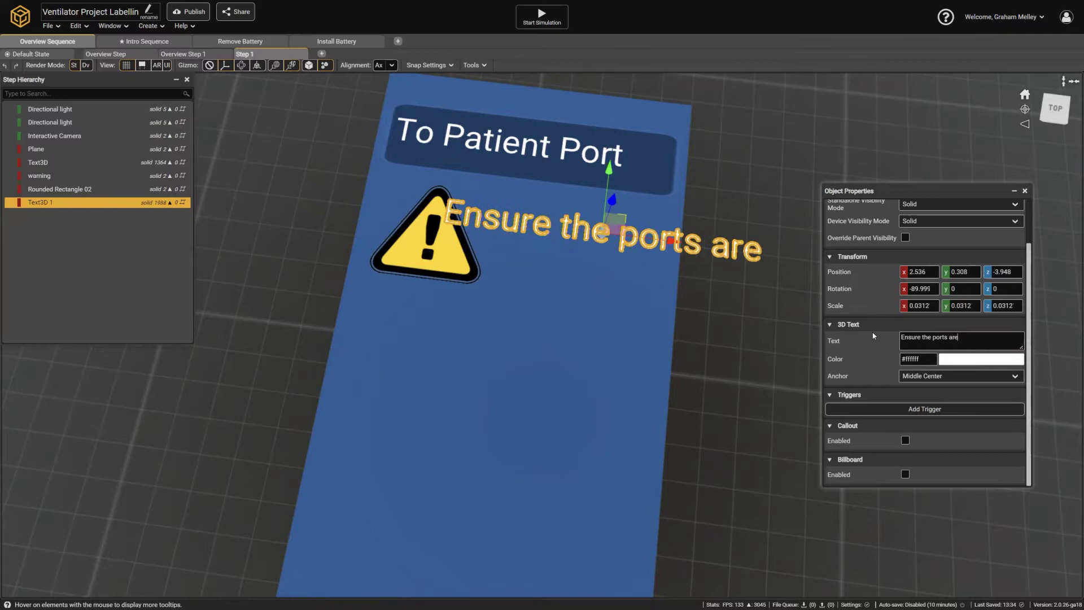
type("connected co")
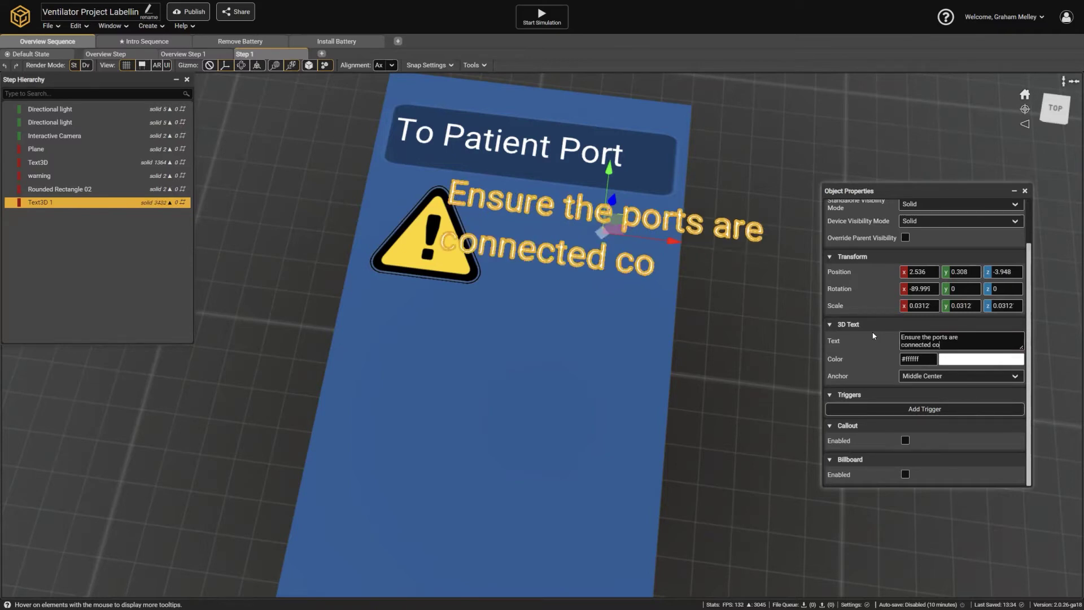
type("rrectly")
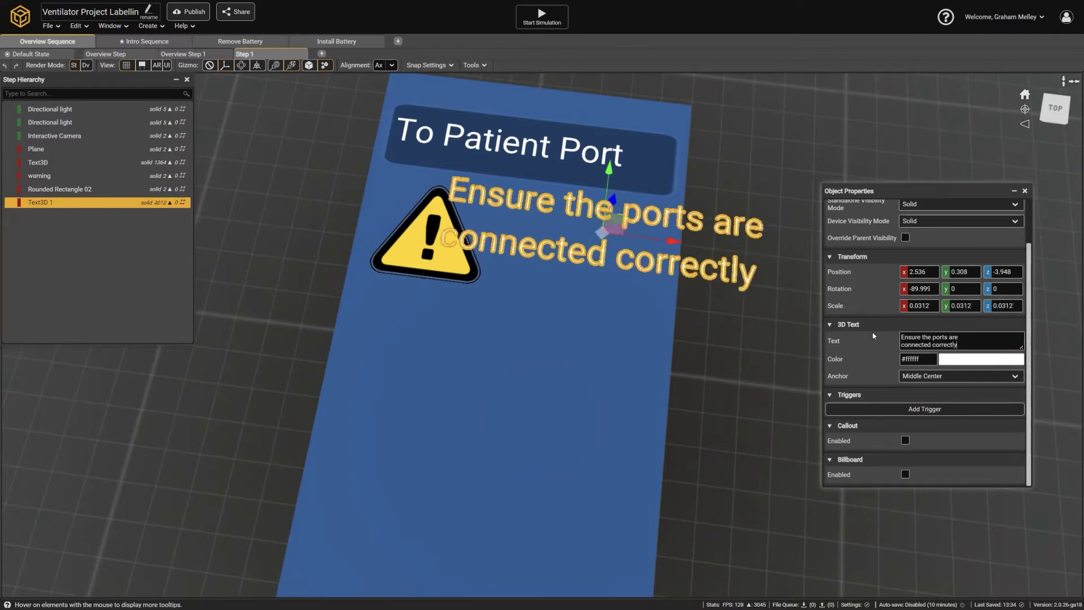
key("Return")
type("at all times.")
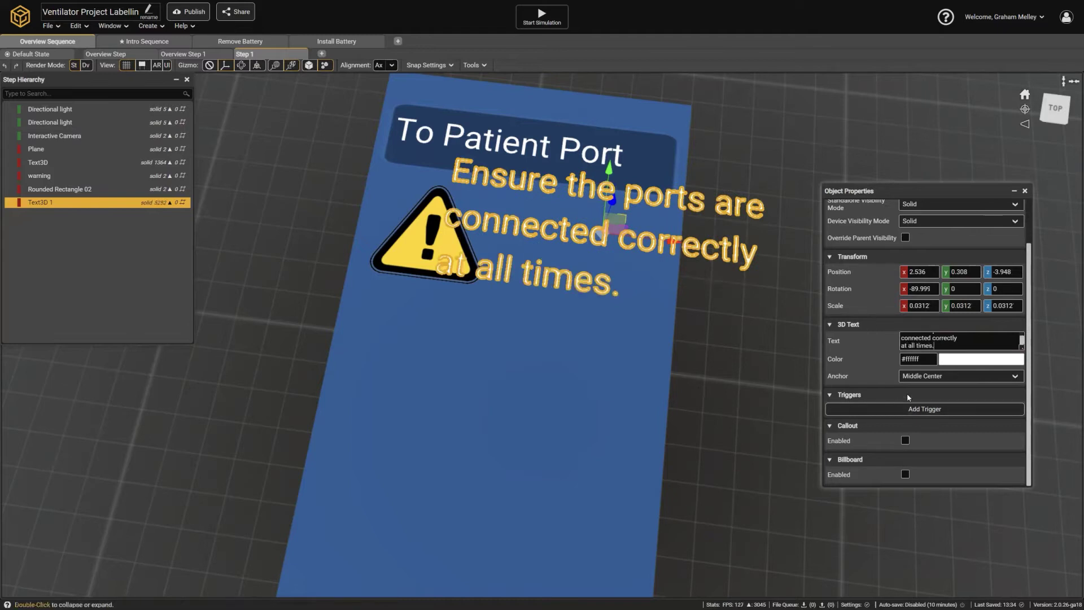
left_click(919, 377)
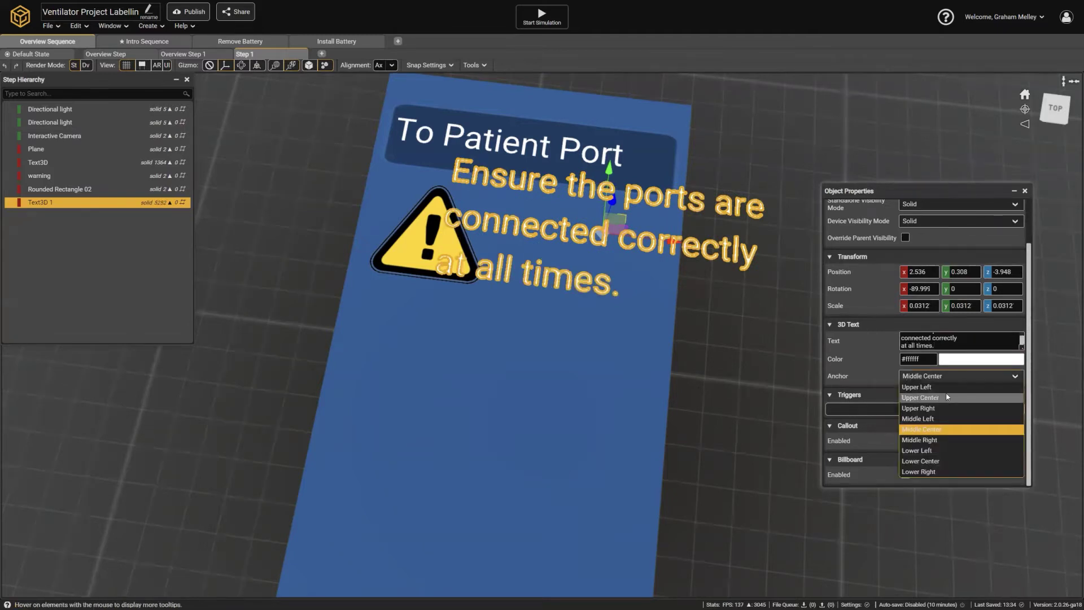
left_click(937, 418)
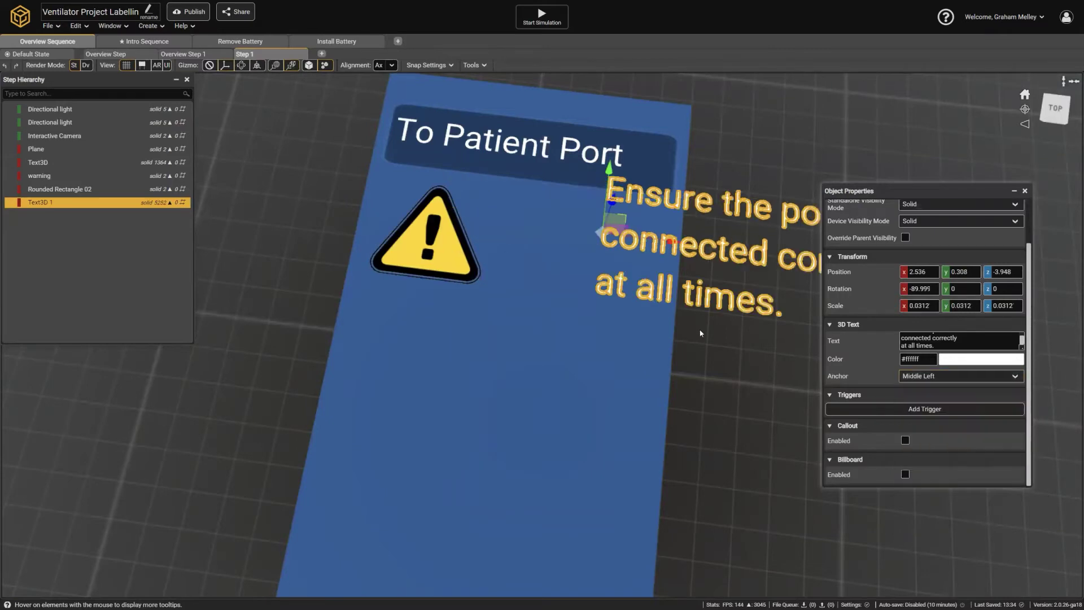
Move the three-line text next to the warning image, at about X -0.55, Z -3.55, and scale it uniformly to about 0.015.
left_click_drag(606, 260, 489, 231)
left_click(220, 67)
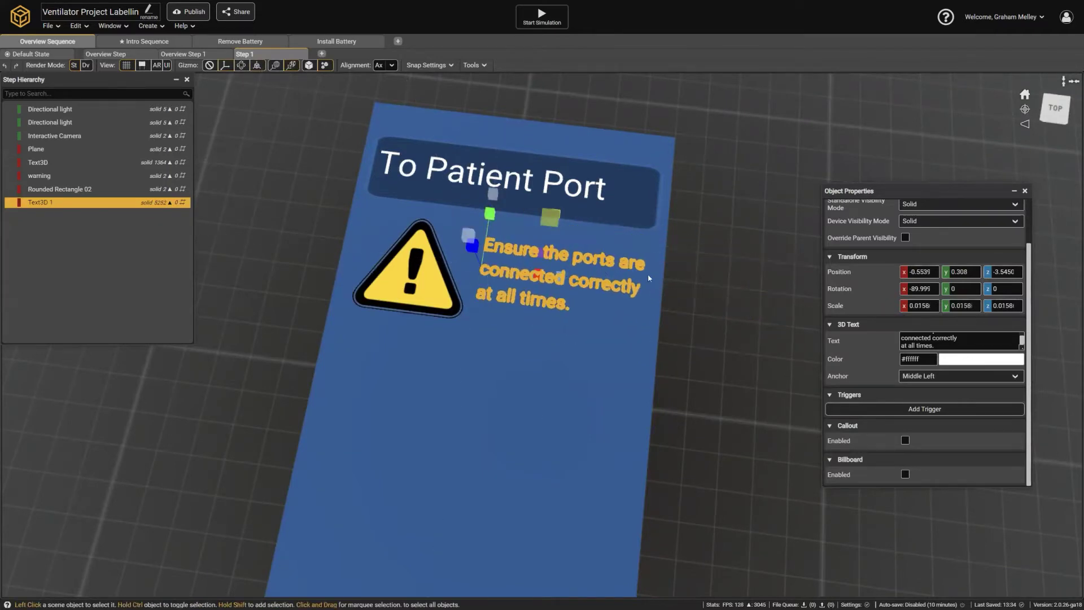
middle_click_drag(648, 273, 645, 267)
left_click_drag(489, 190, 588, 240)
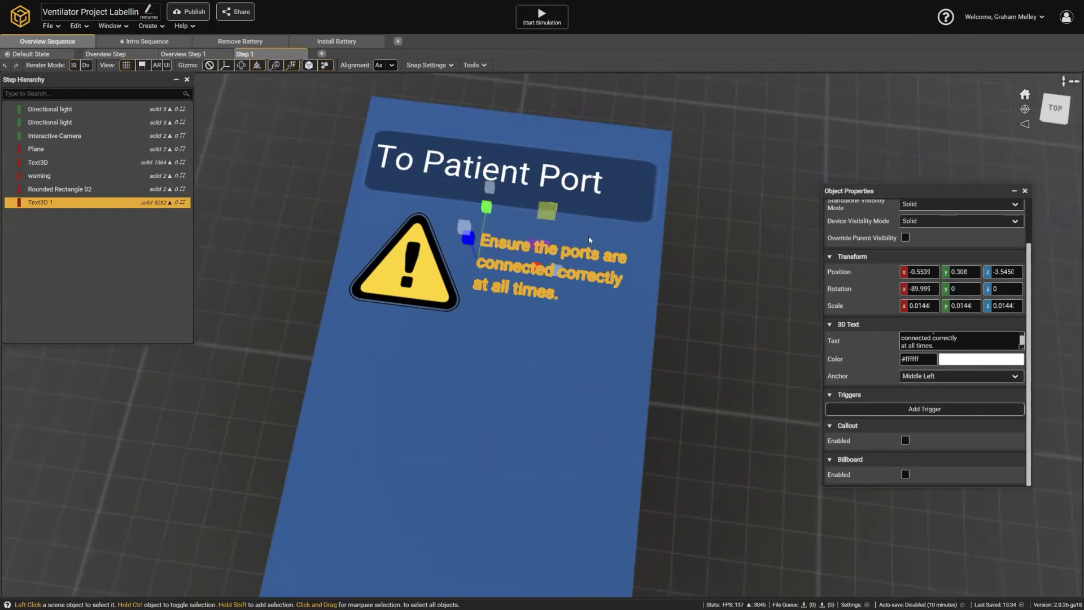
left_click(671, 243)
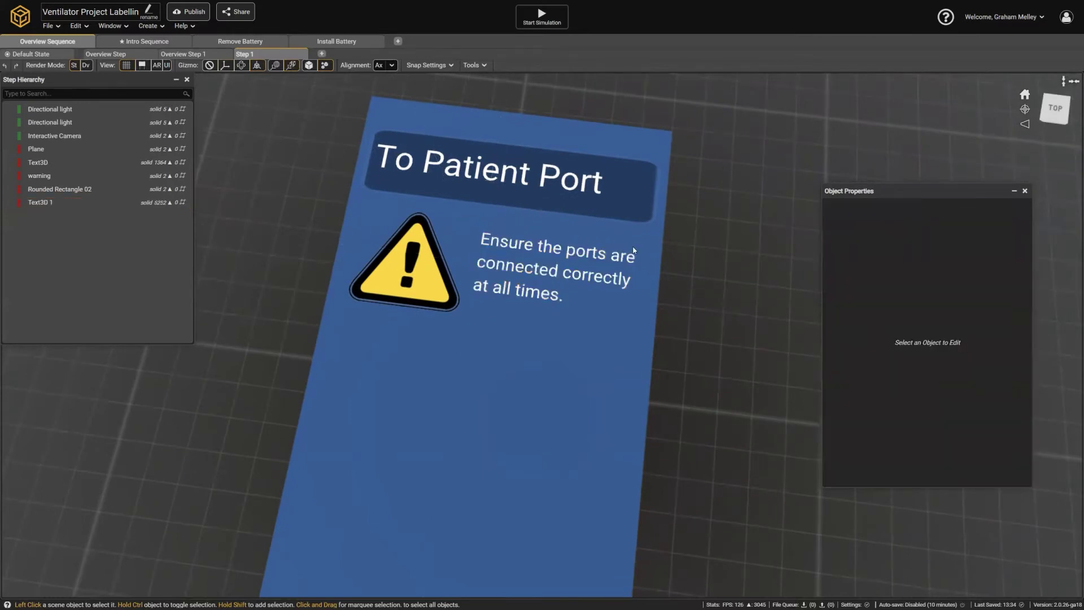
Add Ventilator Clip.mp4 from the Video folder of the company assets to the step.
middle_click_drag(636, 266, 636, 219)
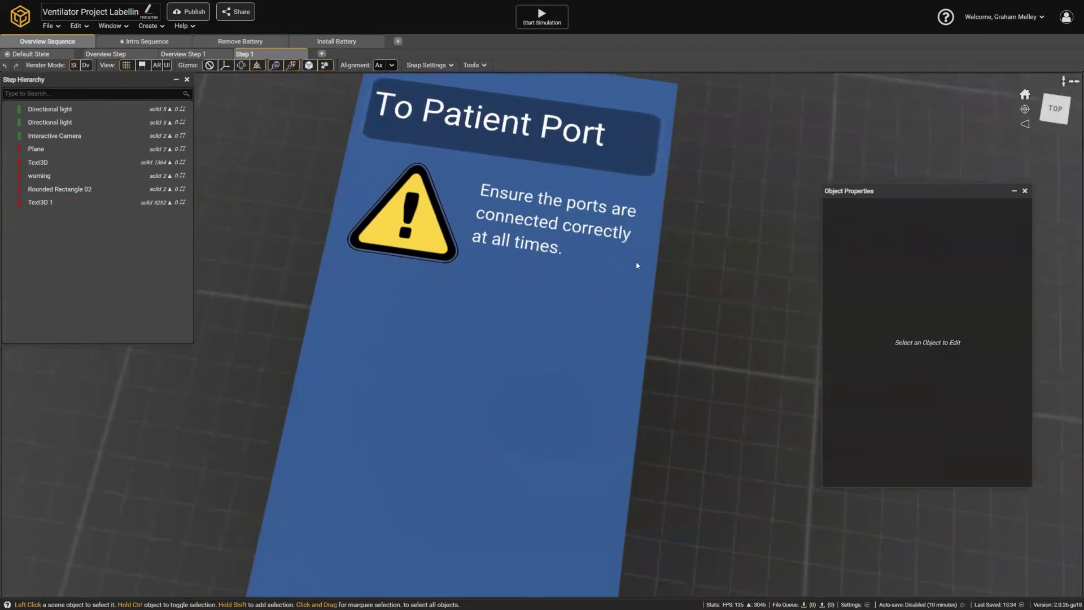
right_click_drag(636, 261, 617, 262)
right_click_drag(405, 288, 145, 302)
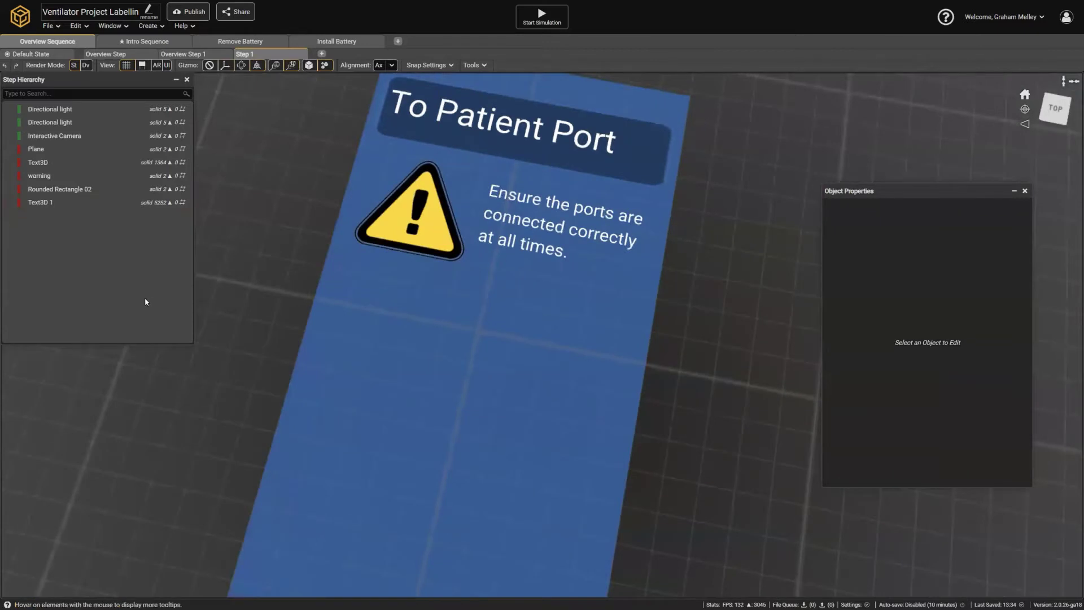
key("a")
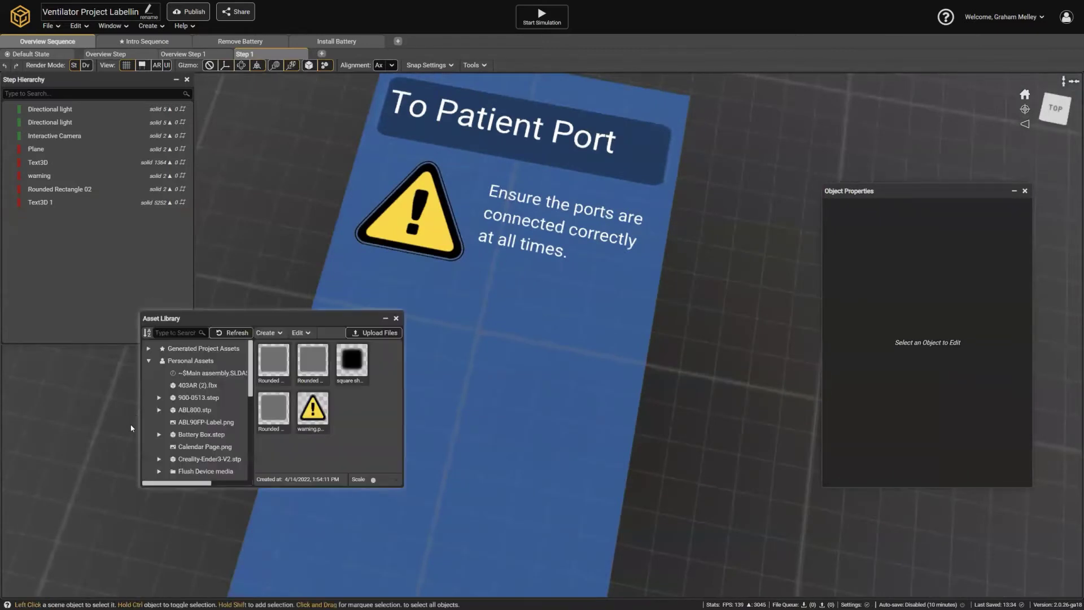
scroll(195, 441, "down", 10)
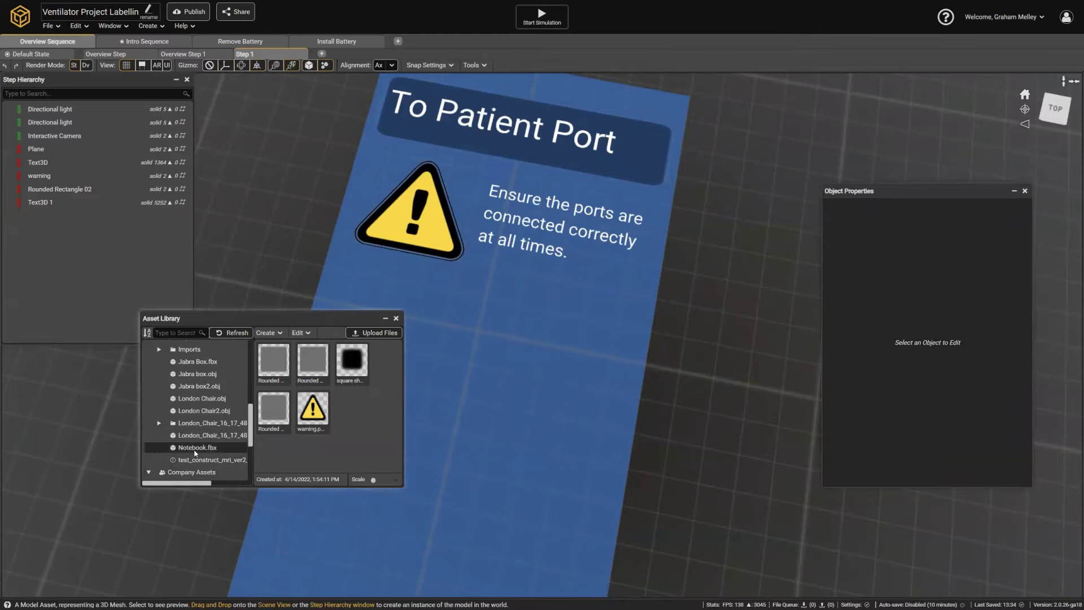
scroll(195, 446, "down", 5)
left_click(174, 460)
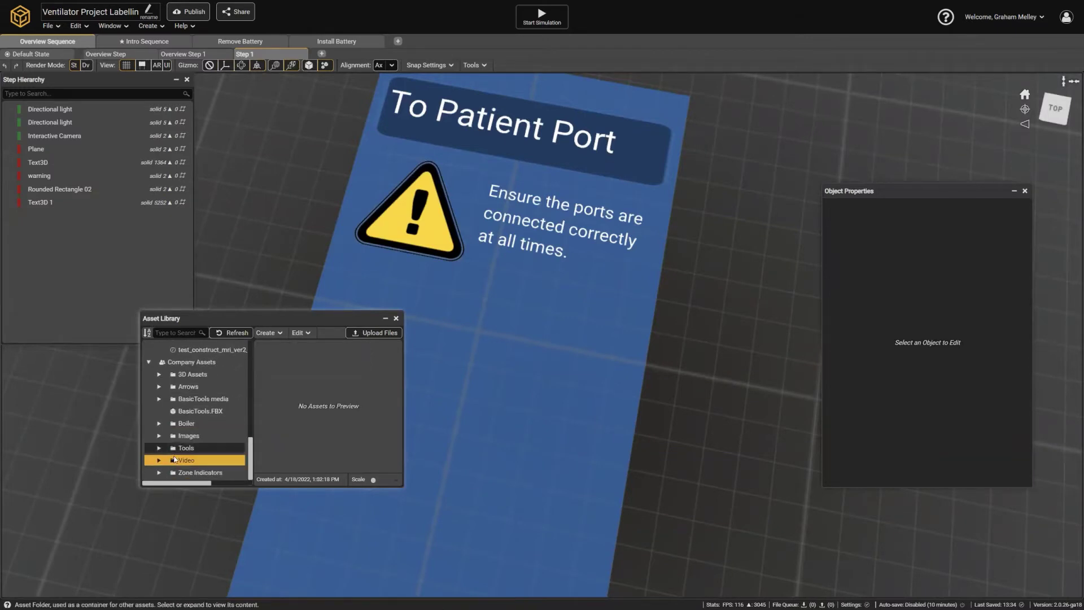
left_click(159, 460)
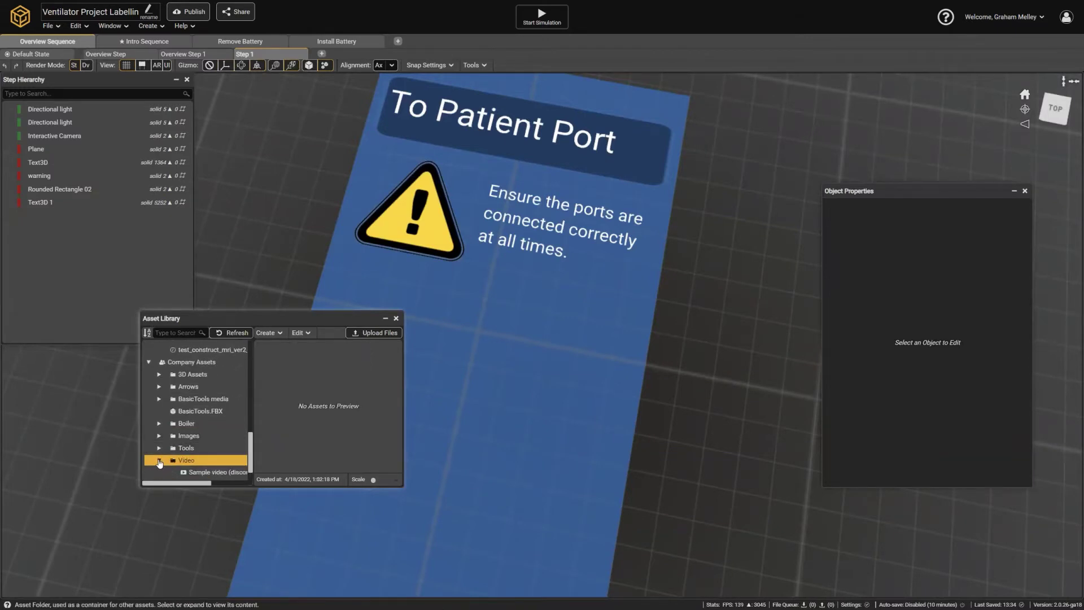
scroll(159, 463, "down", 1)
left_click(202, 461)
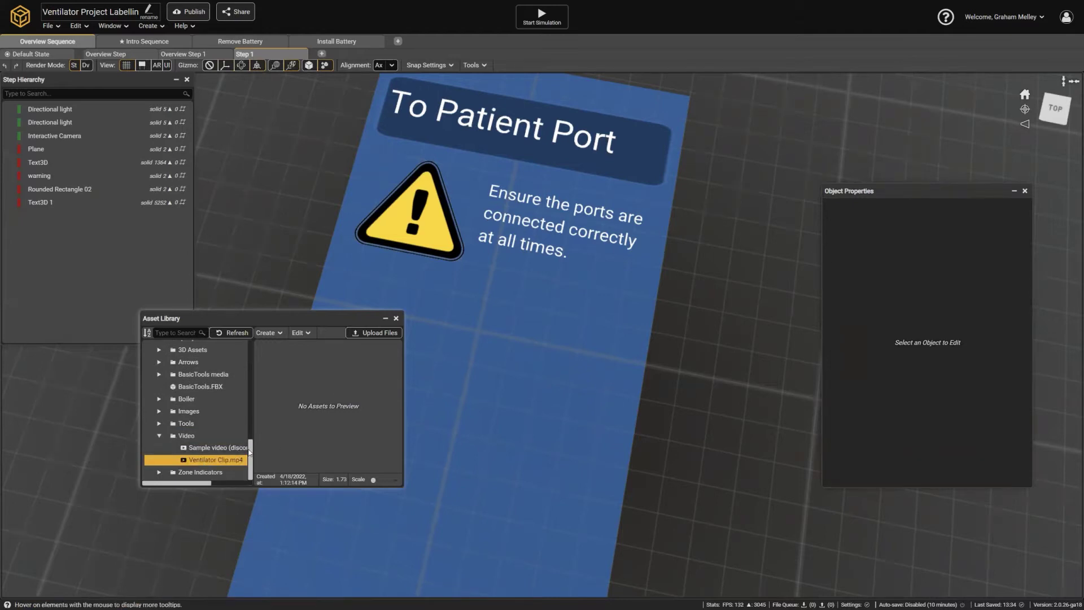
left_click_drag(237, 459, 58, 265)
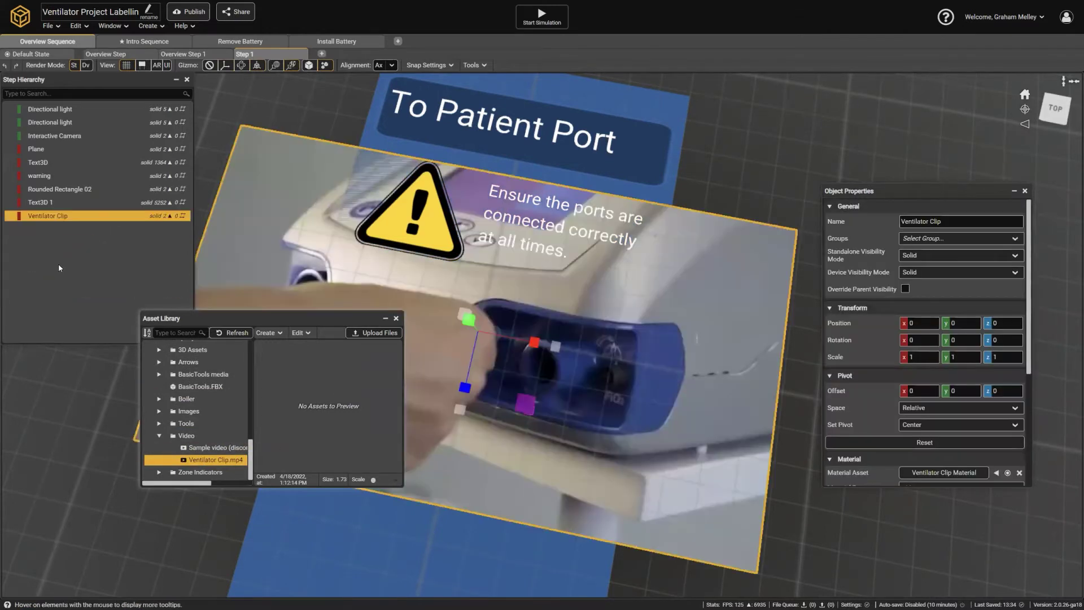
left_click(397, 319)
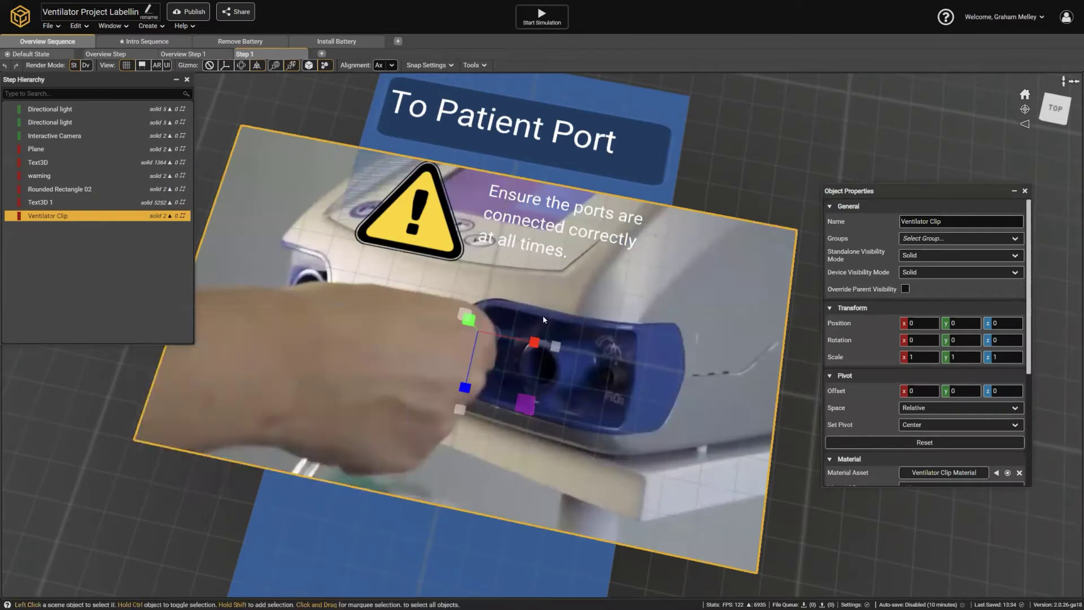
Raise the ventilator video clip slightly above the blue plane, to about Y 0.088.
middle_click_drag(590, 318, 568, 263)
scroll(570, 264, "down", 1)
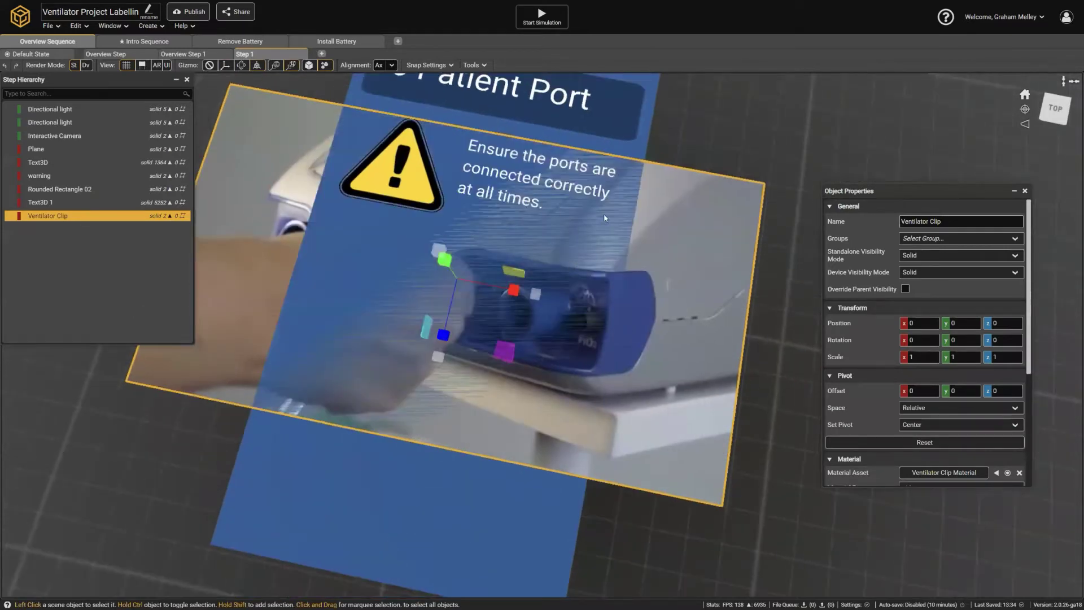
right_click_drag(605, 218, 443, 206)
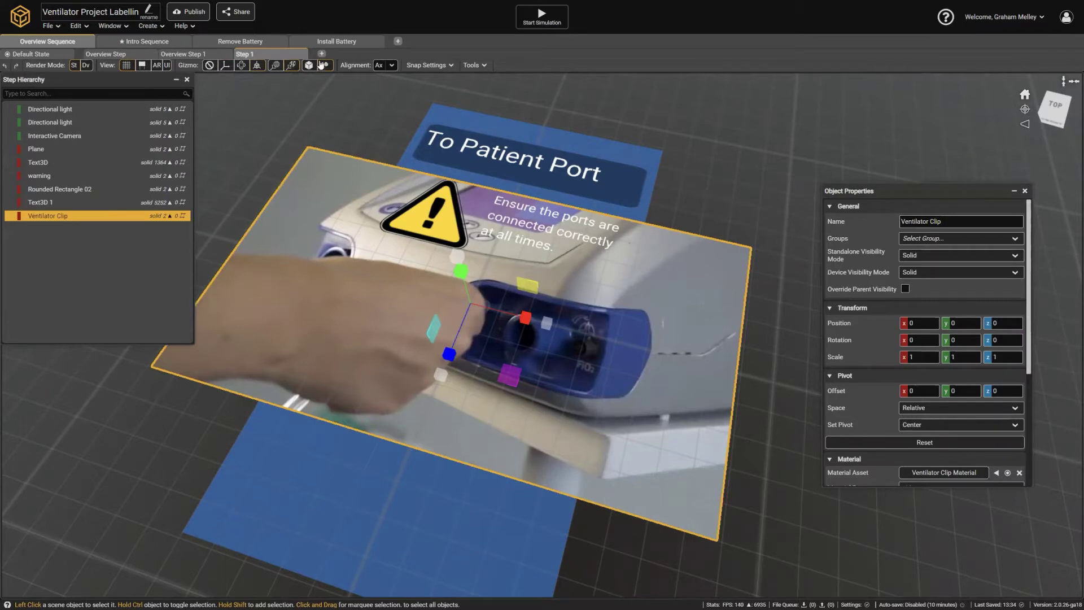
left_click(226, 66)
scroll(484, 271, "down", 2)
scroll(484, 271, "down", 1)
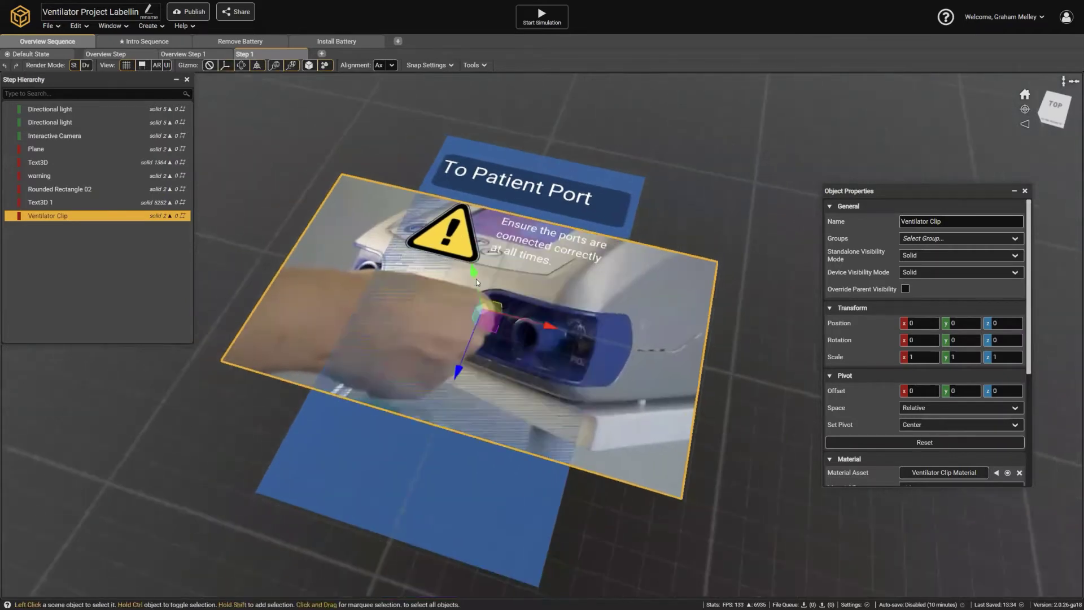
left_click_drag(475, 275, 475, 270)
right_click_drag(640, 219, 672, 210)
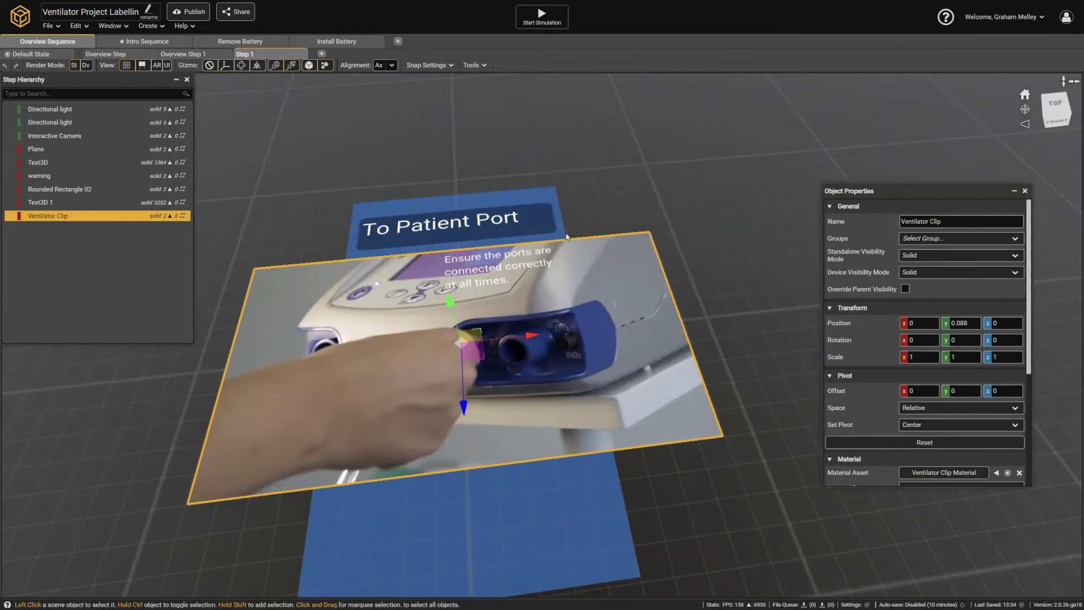
right_click_drag(609, 207, 509, 208)
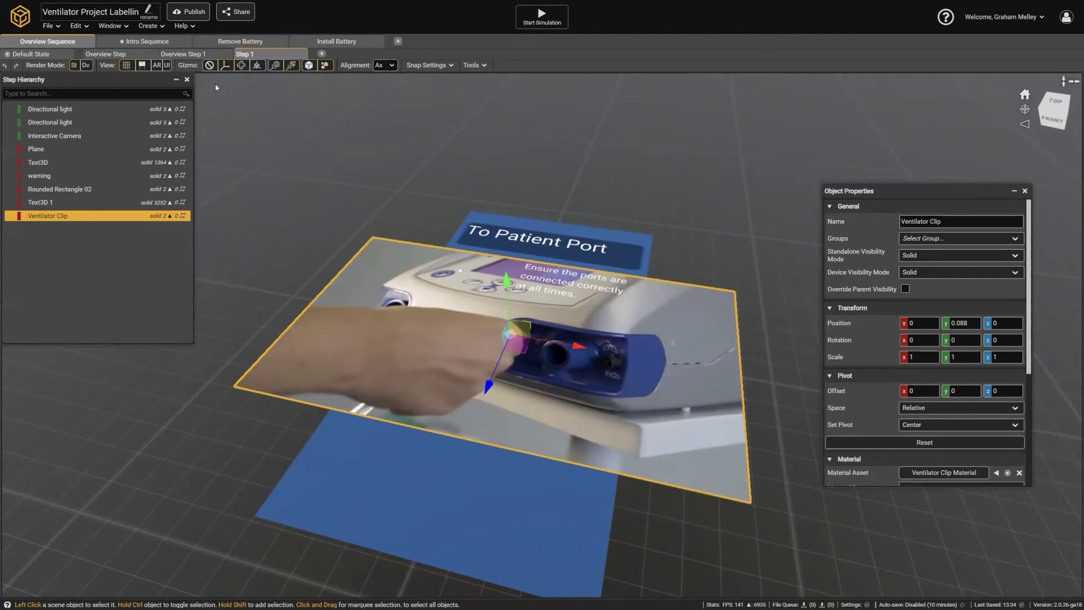
left_click(240, 41)
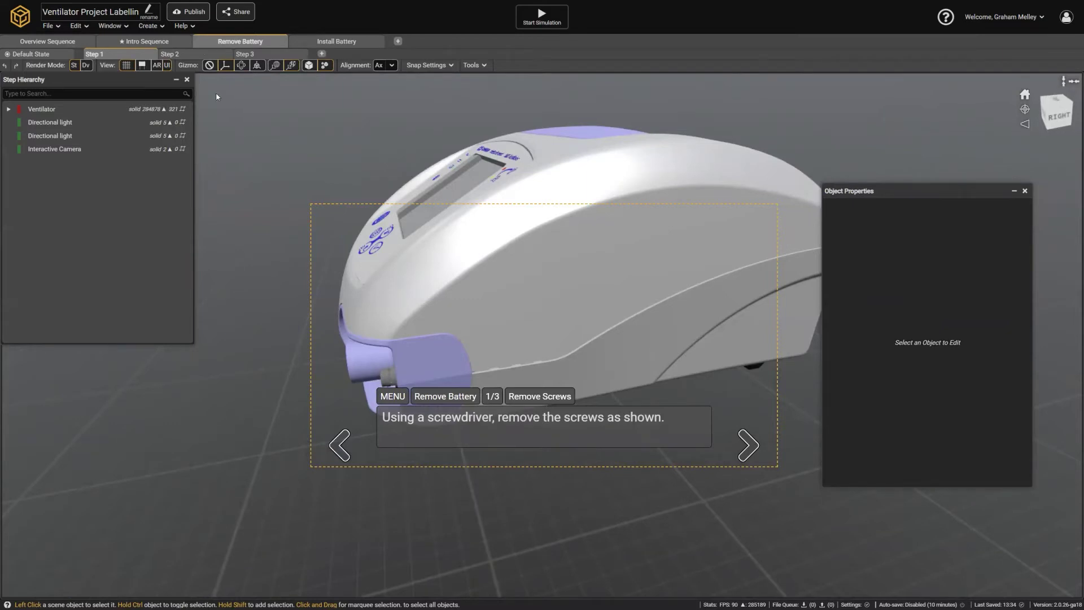
left_click(47, 41)
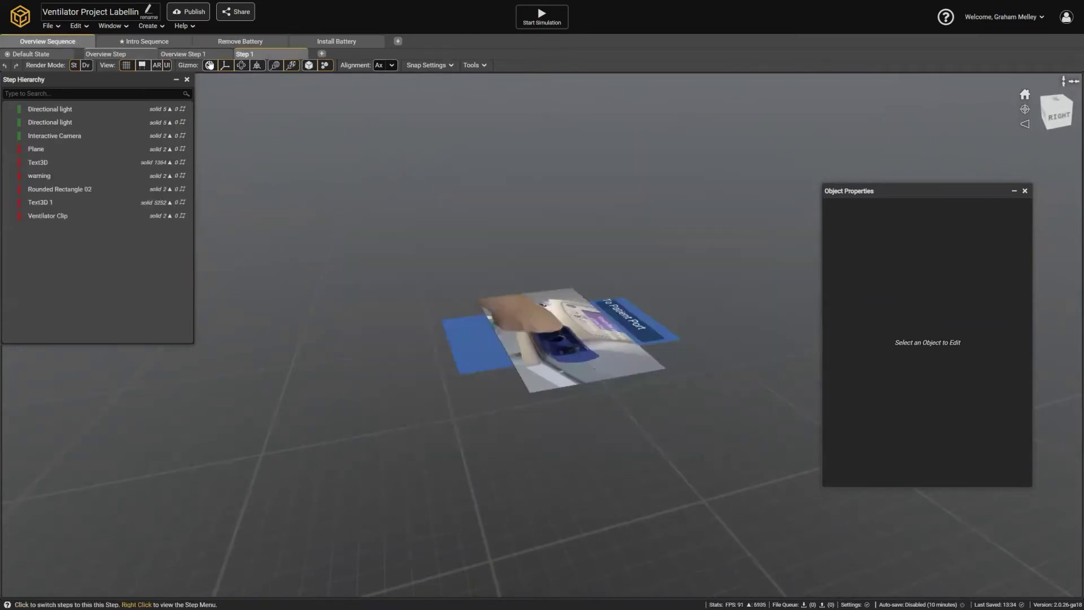
middle_click_drag(450, 276, 674, 333)
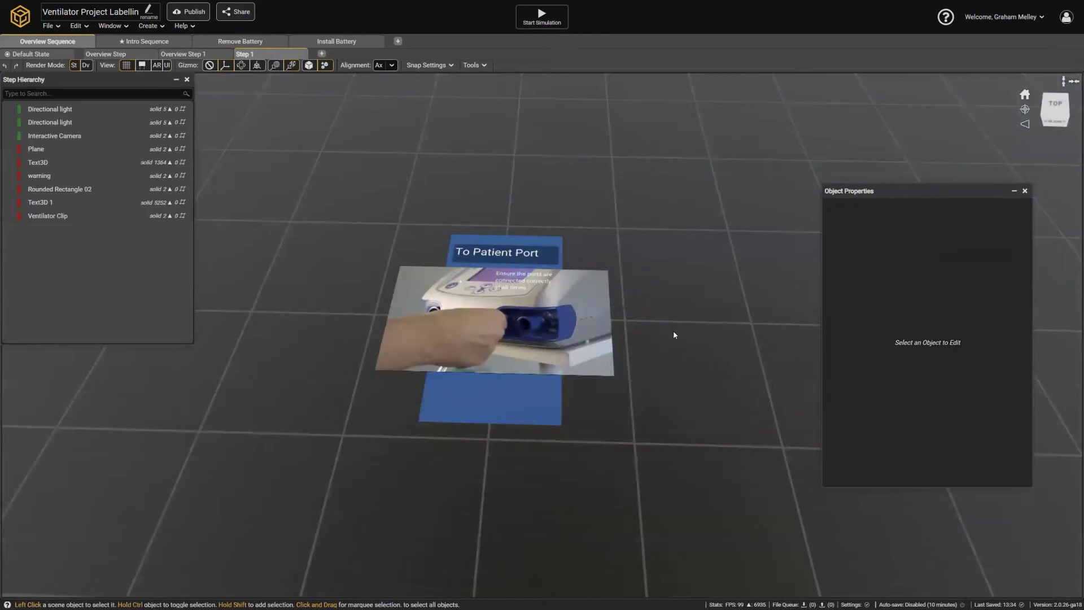
left_click(559, 300)
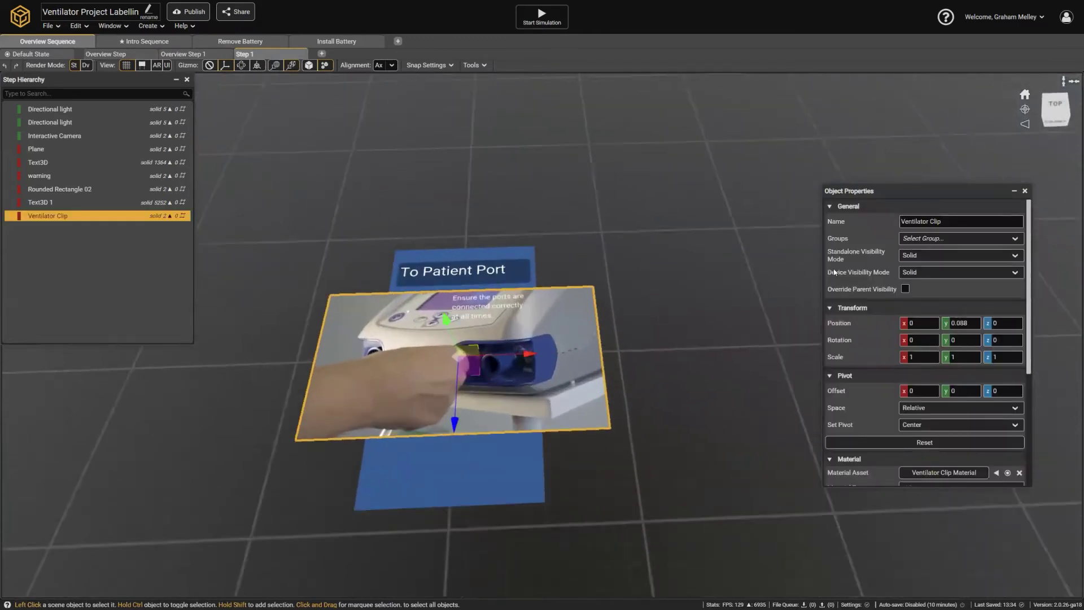
right_click(834, 273)
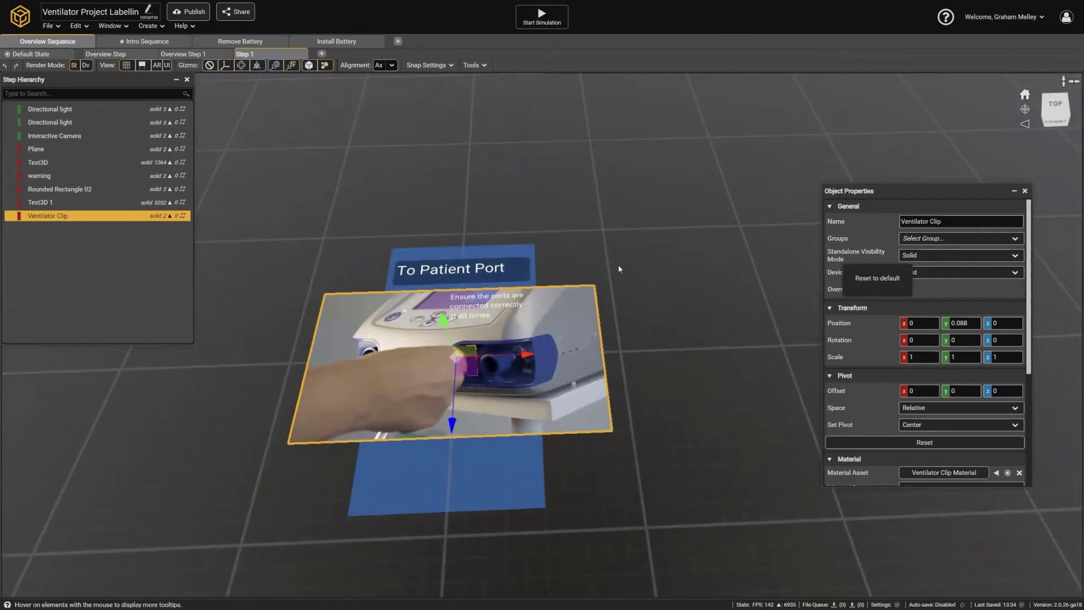
Move the ventilator clip toward the panel's lower end, to about Z 2.997, and scale it uniformly to about 0.504.
left_click(59, 203)
left_click(57, 216)
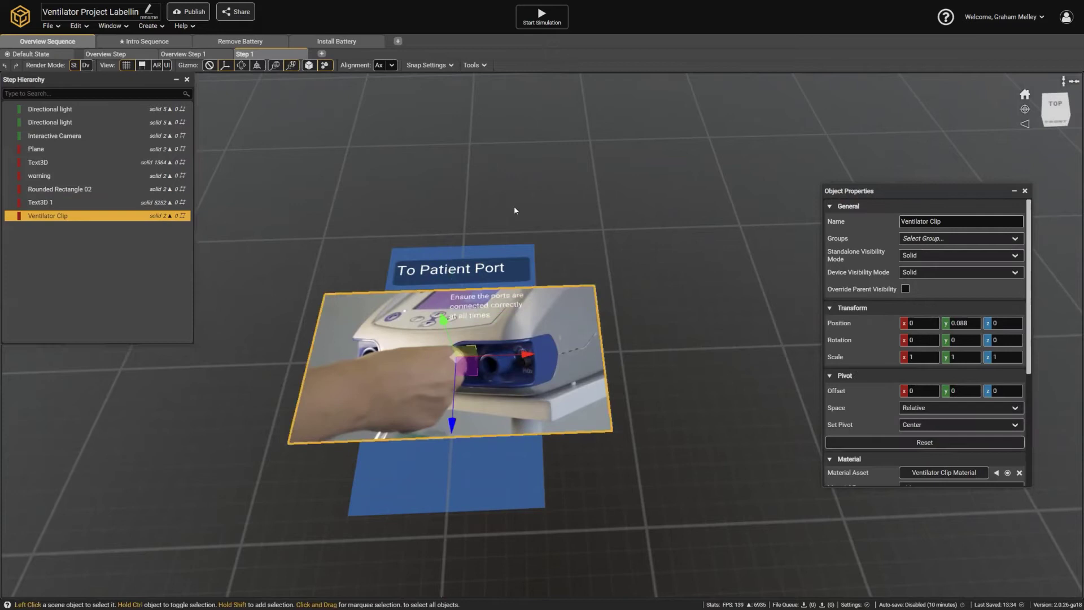
middle_click_drag(513, 208, 530, 142)
left_click_drag(471, 333, 471, 368)
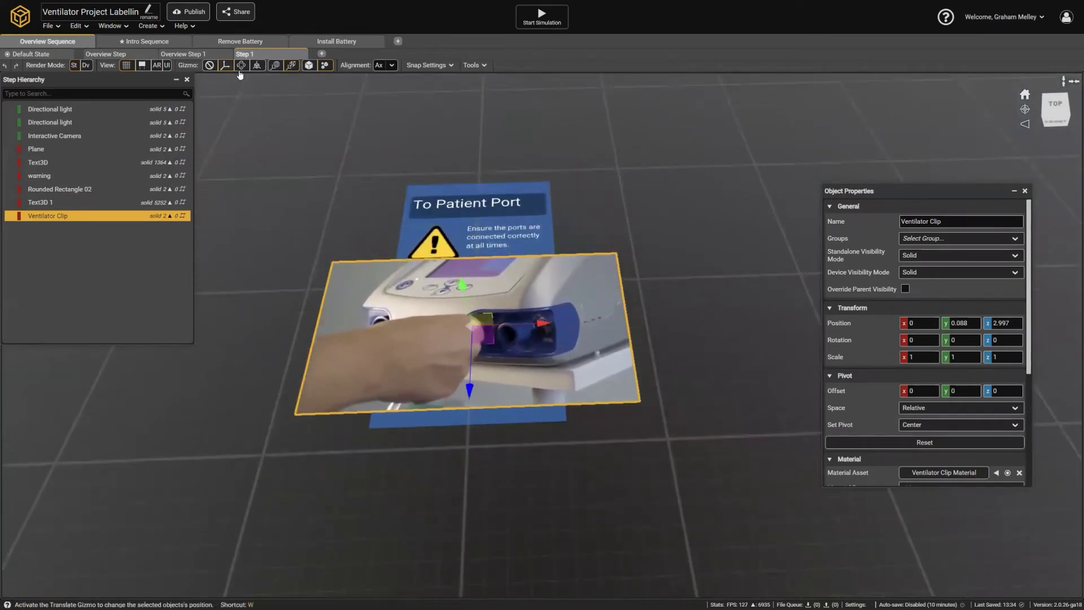
left_click(257, 66)
left_click_drag(551, 324, 506, 338)
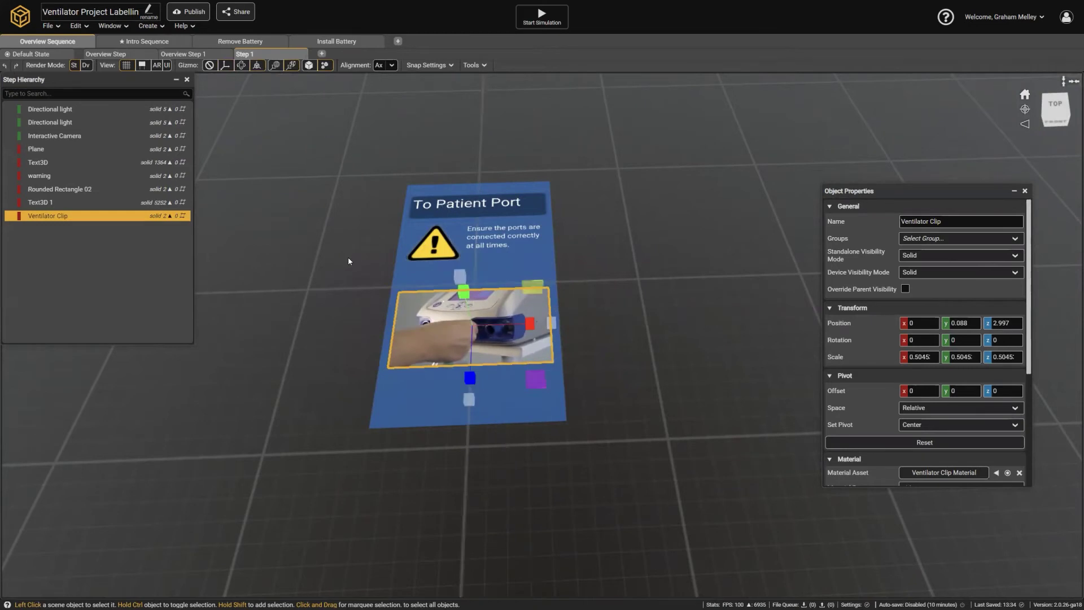
Shift the scaled video clip up close beneath the warning image and text, to about Z 1.408.
left_click(224, 65)
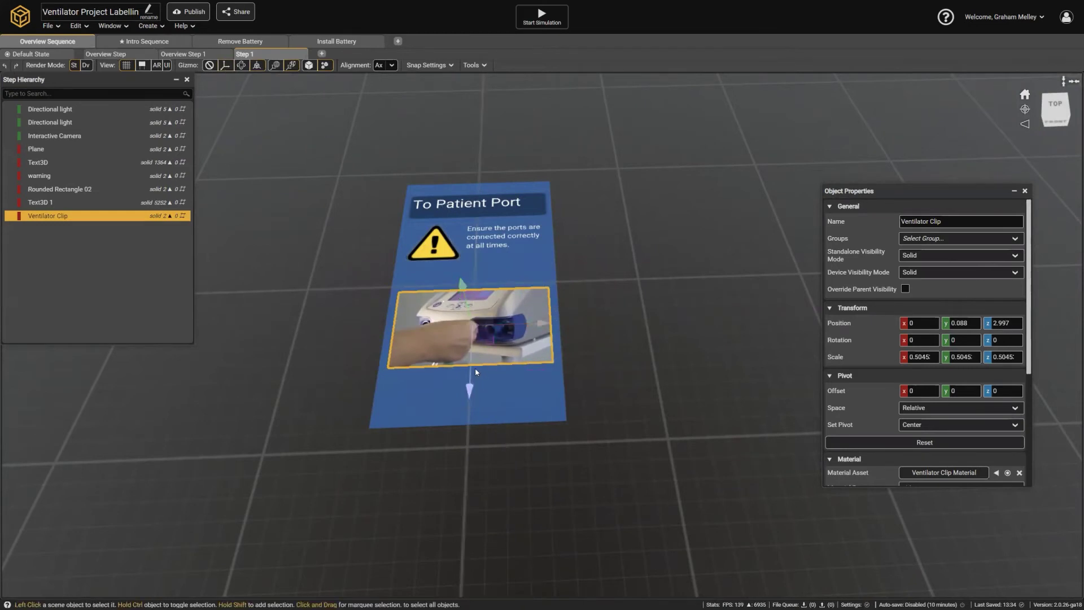
left_click_drag(475, 371, 475, 341)
middle_click_drag(475, 341, 390, 361)
middle_click_drag(515, 228, 503, 308)
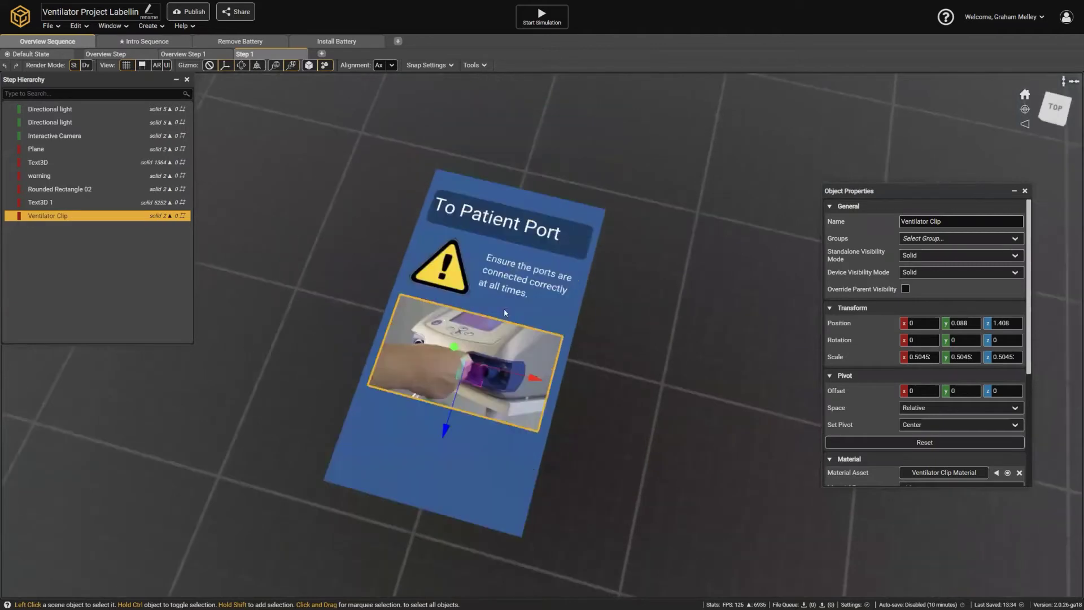
Duplicate the three-line port warning text and move the copy below the video, to about Z 5.483.
left_click(51, 203)
key("ctrl+d")
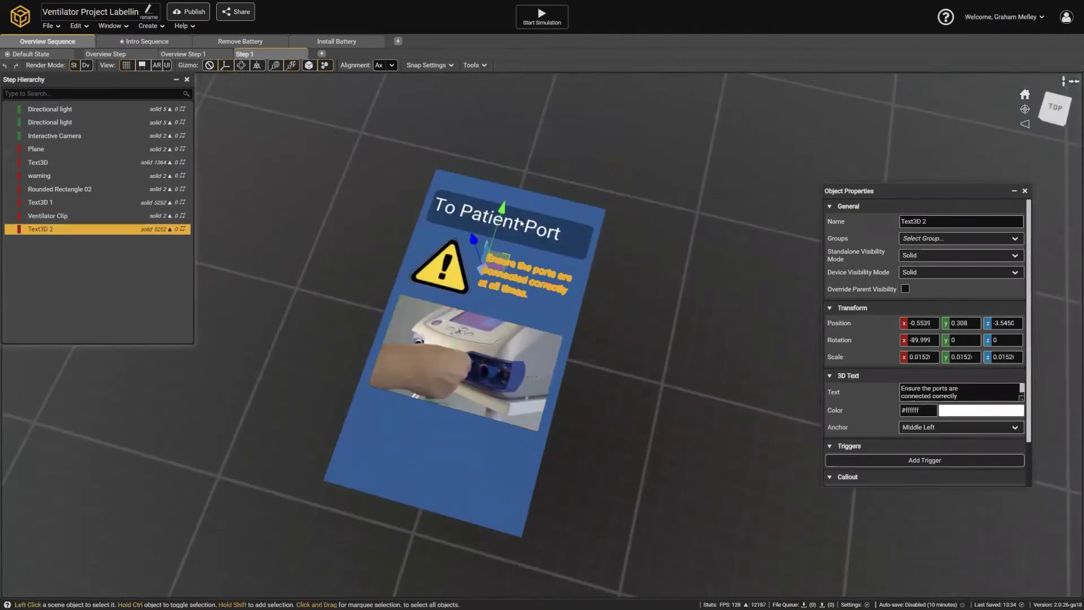
left_click_drag(506, 205, 455, 367)
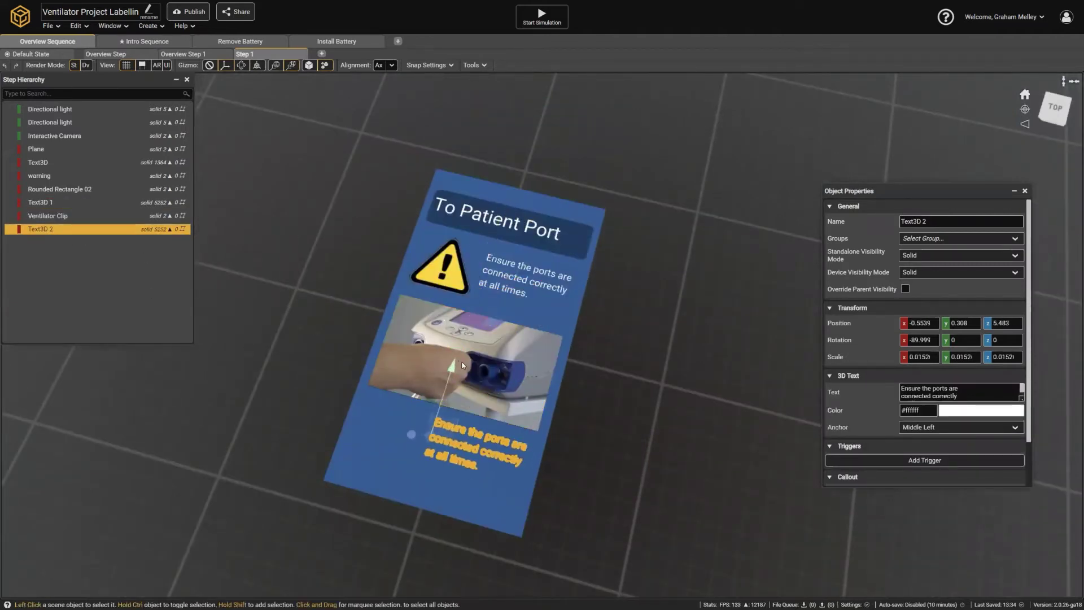
Set the copied text's anchor to Middle Center and change its wording to "tap image for video".
left_click(928, 431)
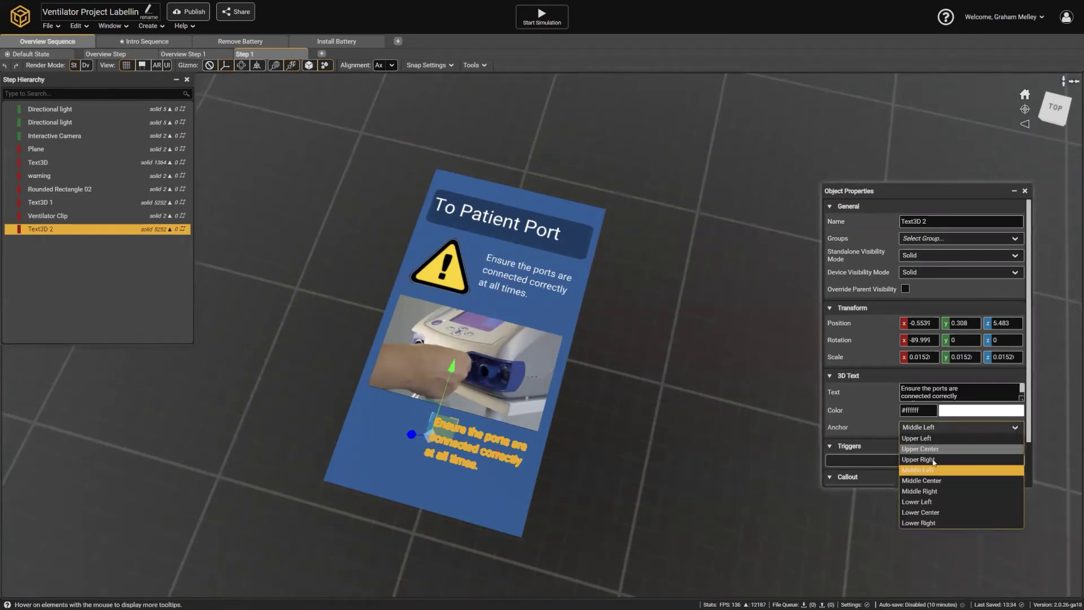
left_click(926, 481)
left_click(967, 396)
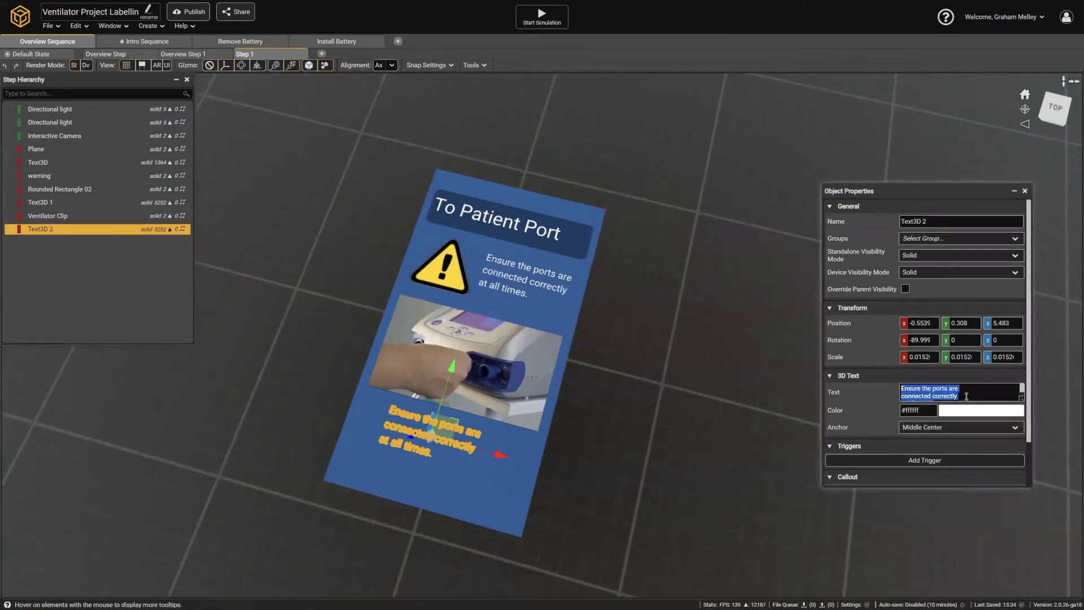
type("tap")
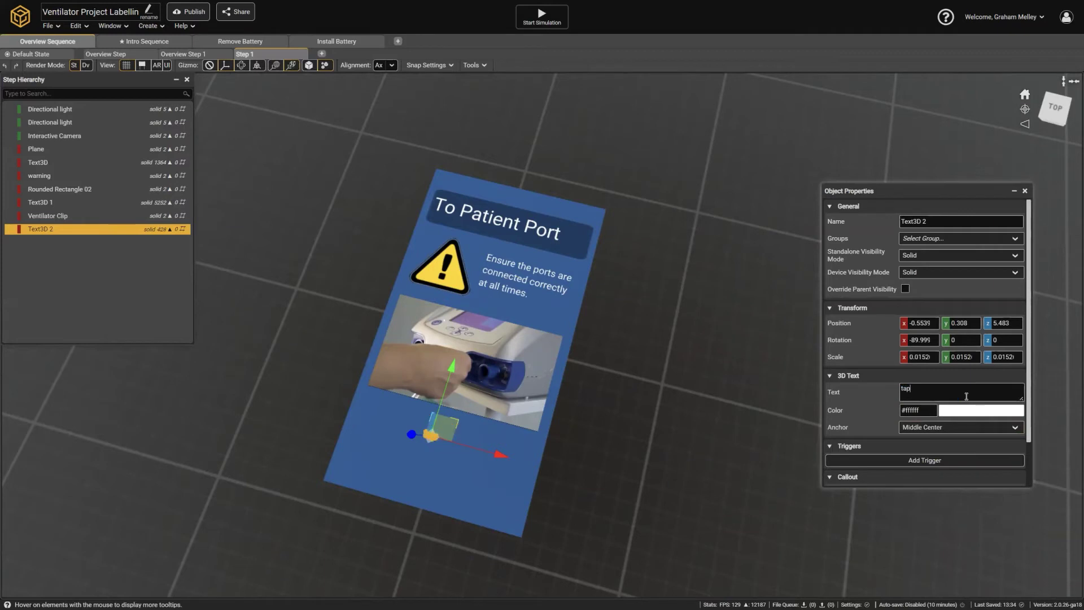
type(" image for video")
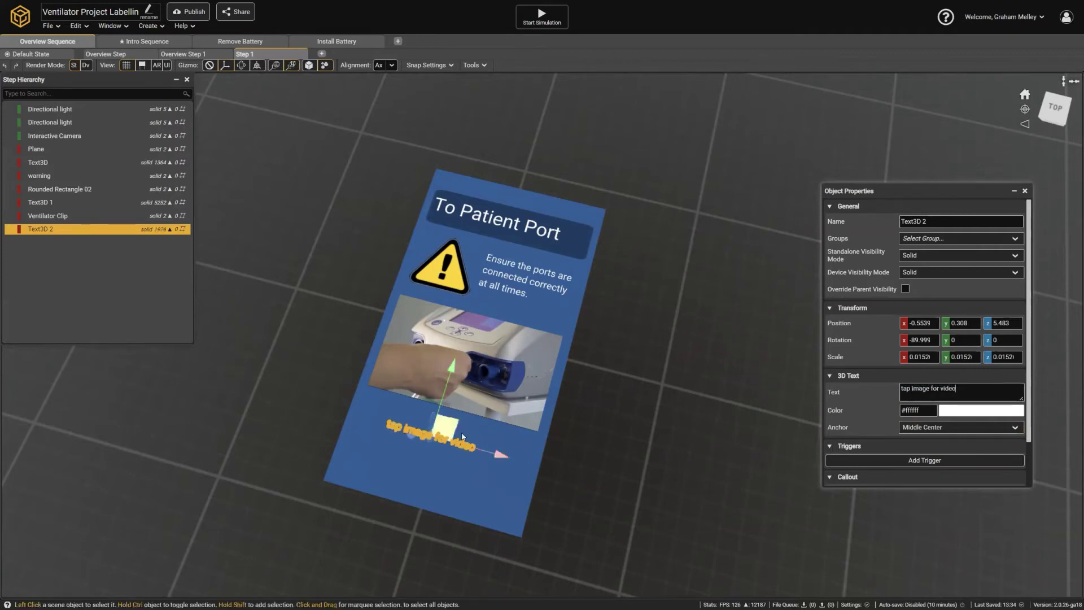
Position the "tap image for video" caption centrally just under the video, at about X -0.062, Z 4.818.
left_click_drag(473, 448, 482, 452)
right_click_drag(482, 446, 454, 388)
left_click_drag(457, 379, 468, 378)
middle_click_drag(527, 384, 535, 412)
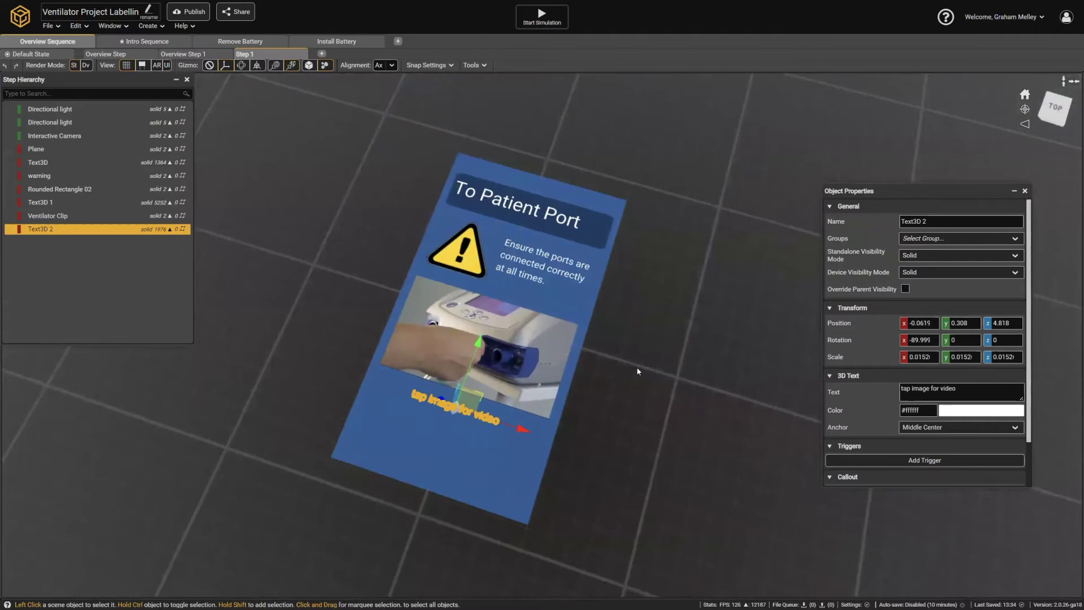
Move the blue plane toward the heading end, to about Z -1.261, and enlarge the Step Hierarchy window.
middle_click_drag(504, 256, 412, 446)
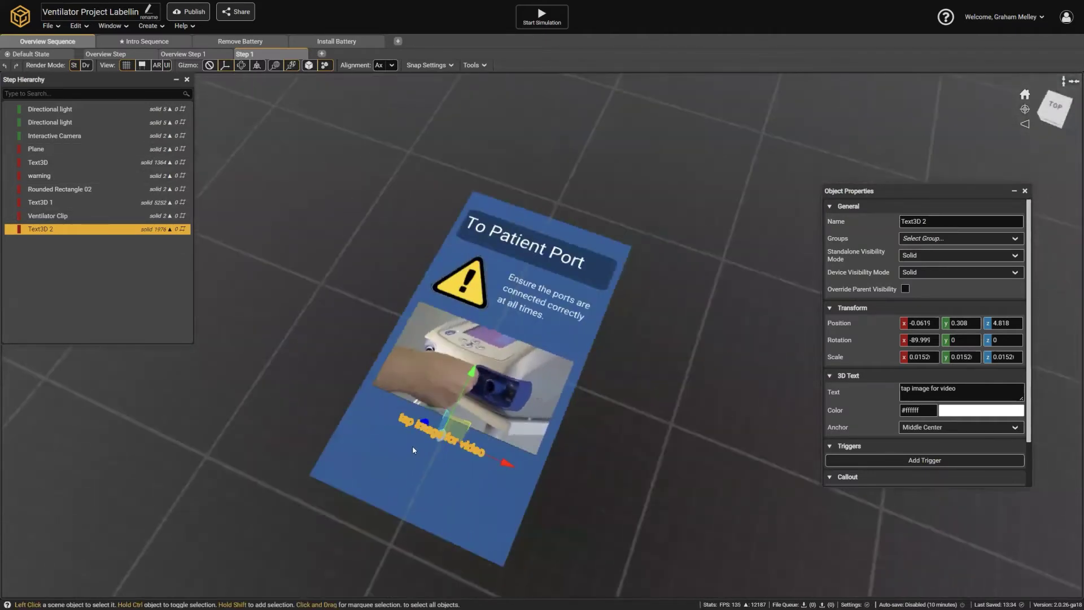
left_click(412, 446)
left_click_drag(459, 405, 477, 385)
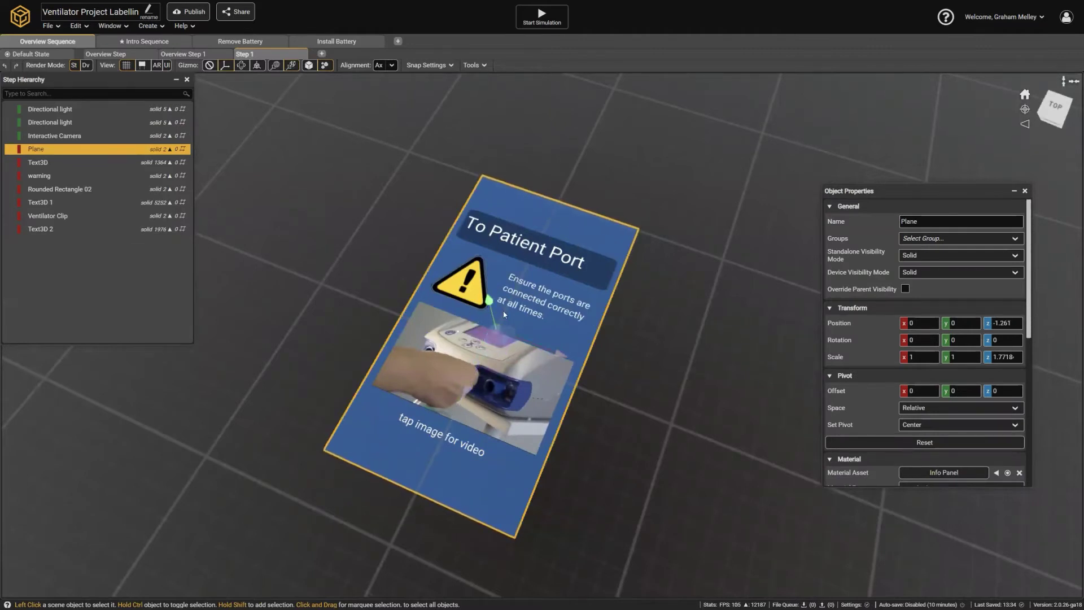
left_click_drag(188, 349, 253, 398)
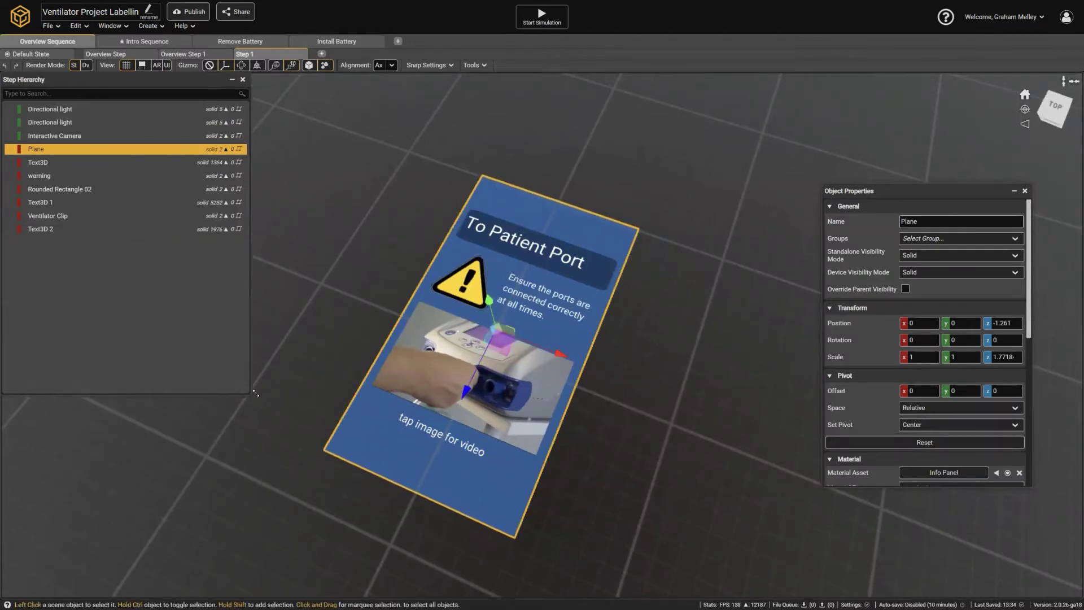
mouse_move(596, 297)
left_mouse_down()
mouse_move(825, 238)
mouse_move(792, 239)
left_mouse_up()
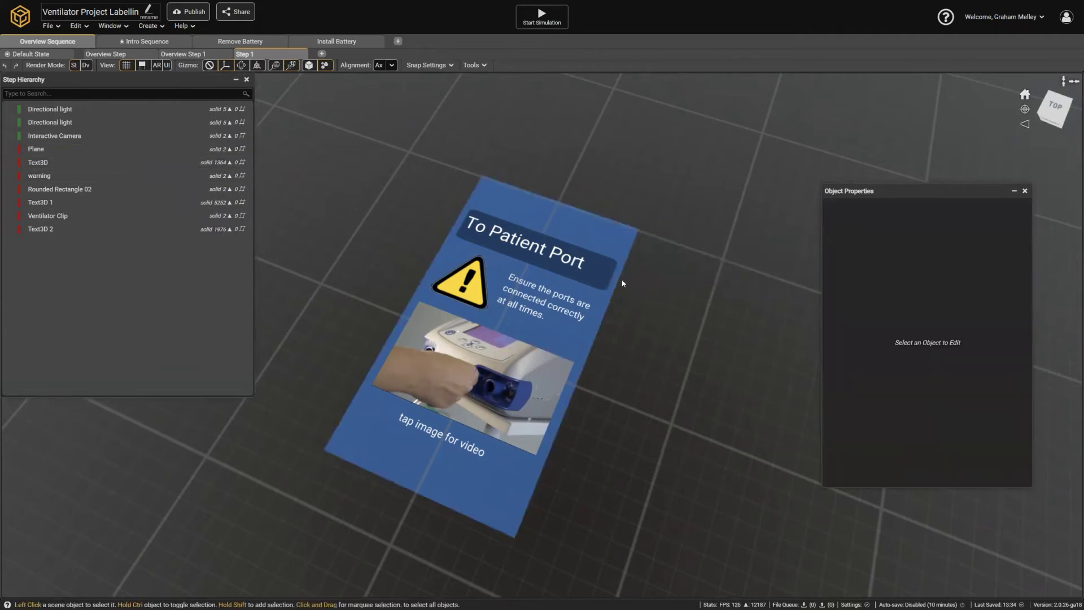
Shorten the blue plane along its length with the Scale gizmo to a Z scale of about 1.455.
left_click(625, 240)
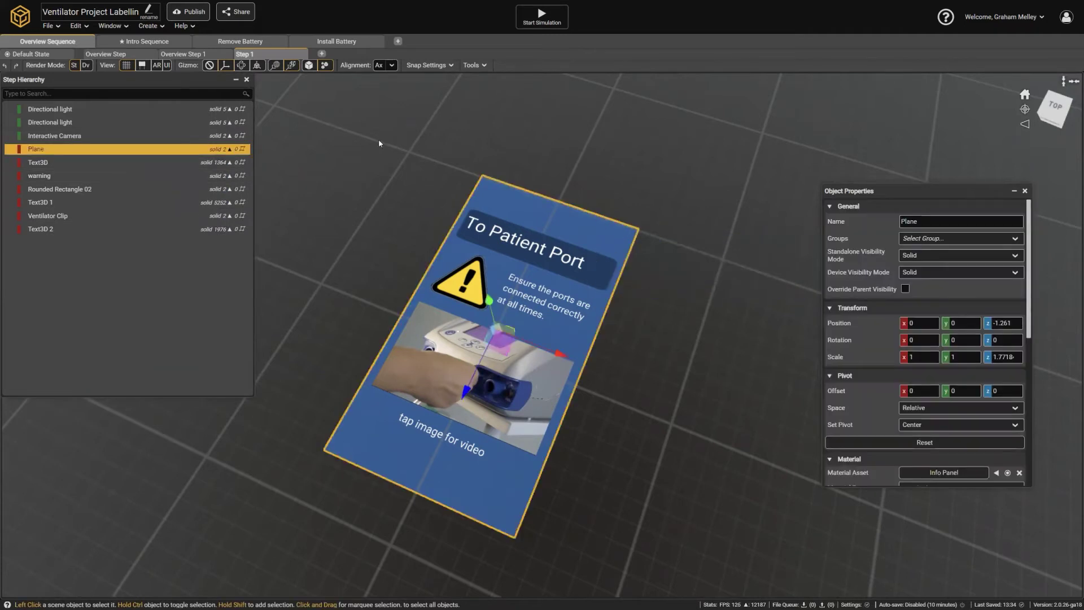
left_click(249, 66)
left_click_drag(476, 383, 362, 215)
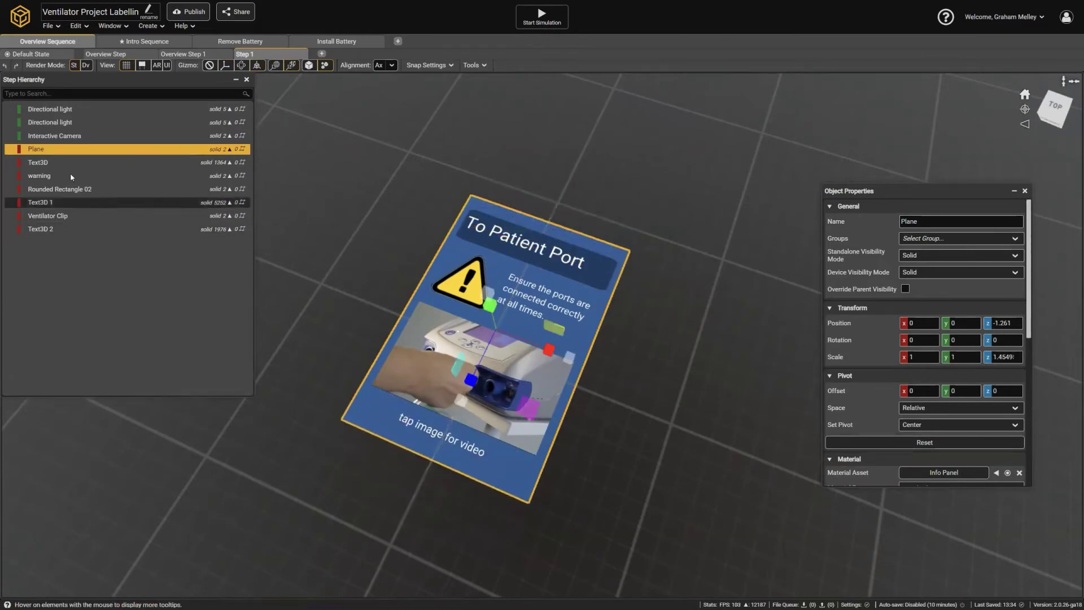
Select the plane and all its text, image and video elements together, check their shared rotation gizmo, and clear the selection.
left_click(65, 231, "shift")
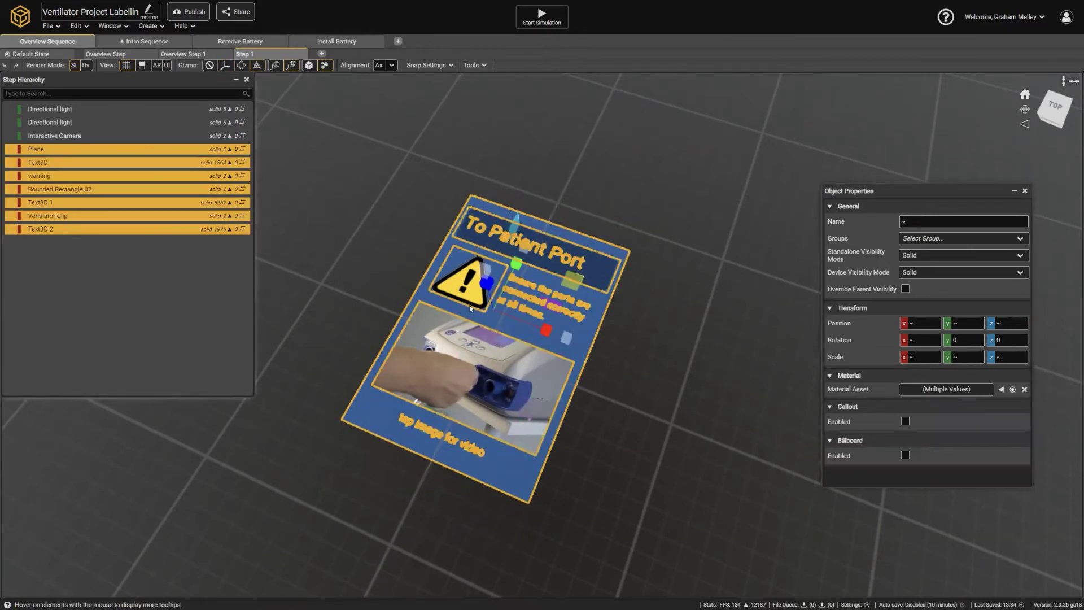
right_click_drag(610, 338, 75, 138)
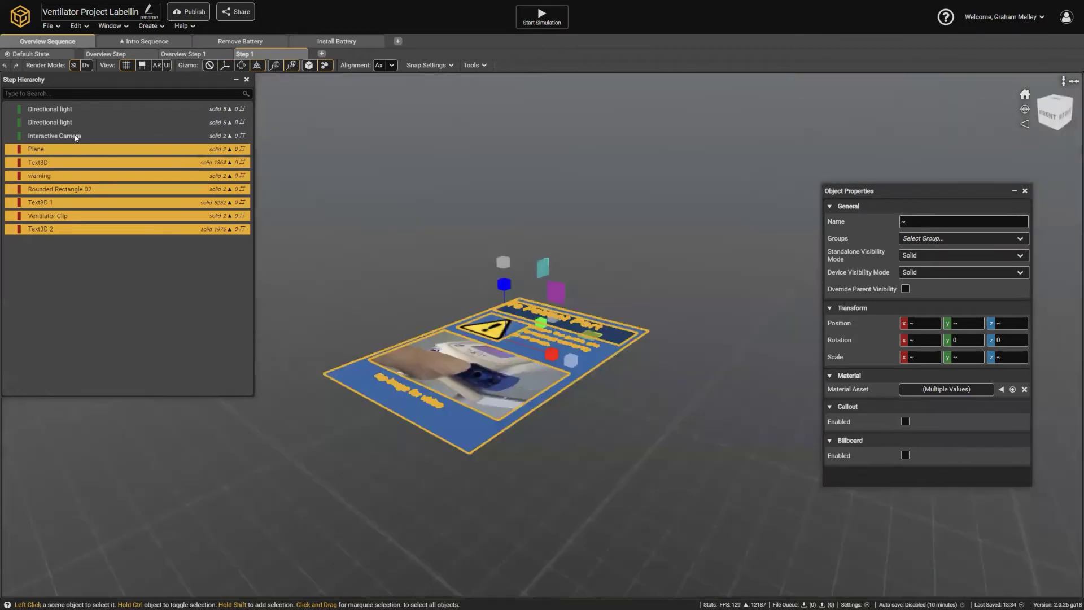
left_click(240, 66)
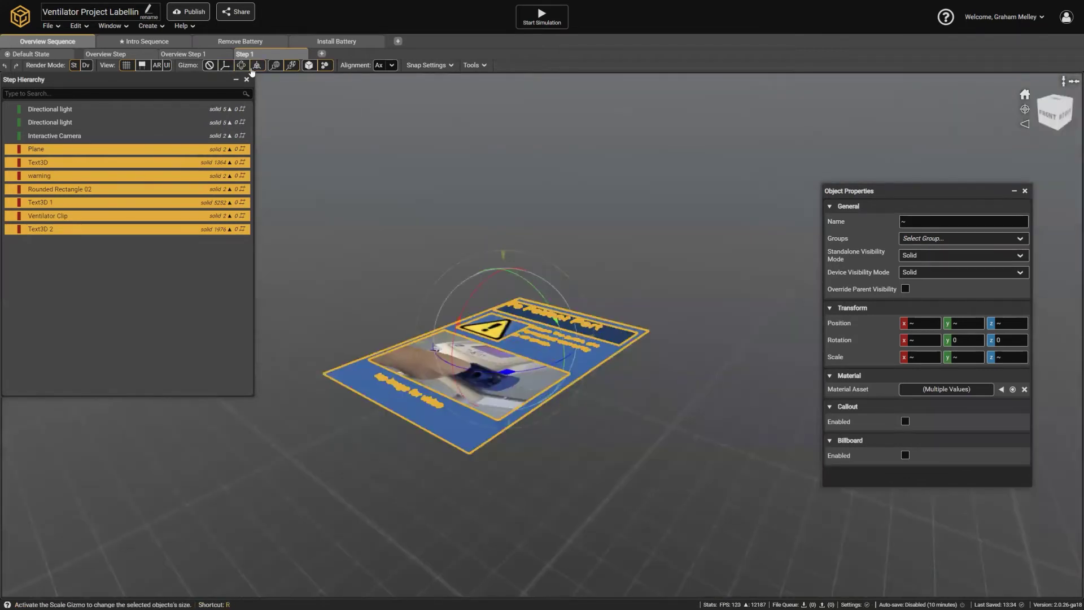
middle_click_drag(311, 91, 357, 124)
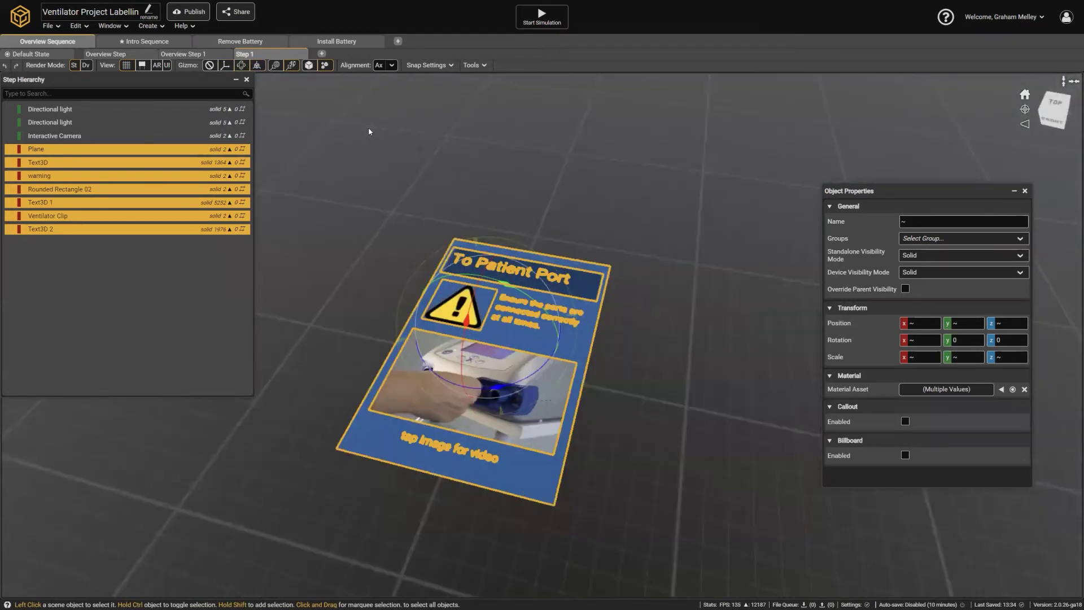
middle_click_drag(583, 164, 168, 164)
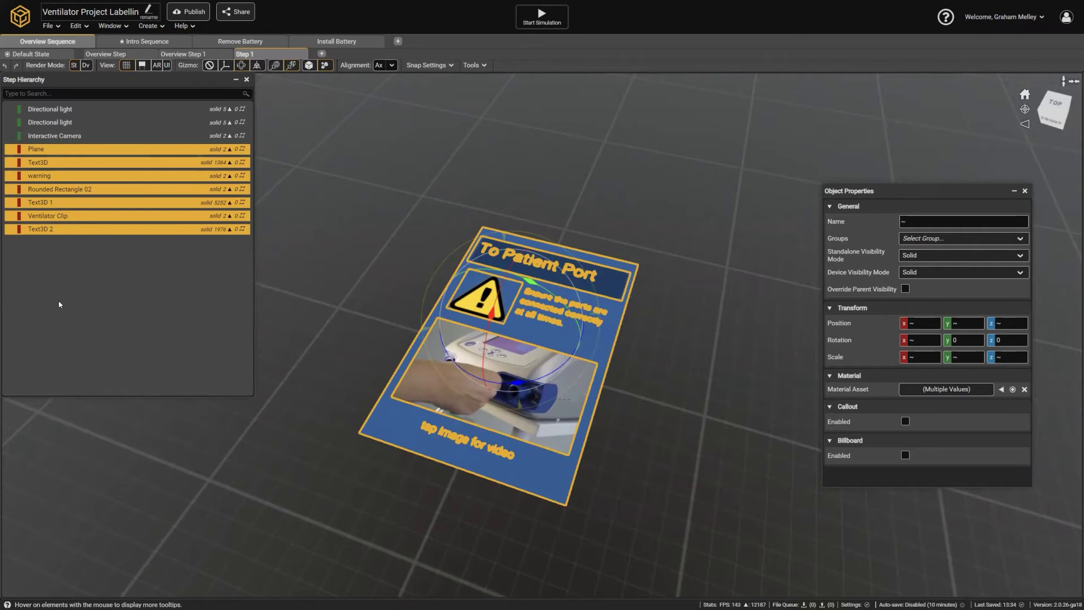
left_click(102, 334)
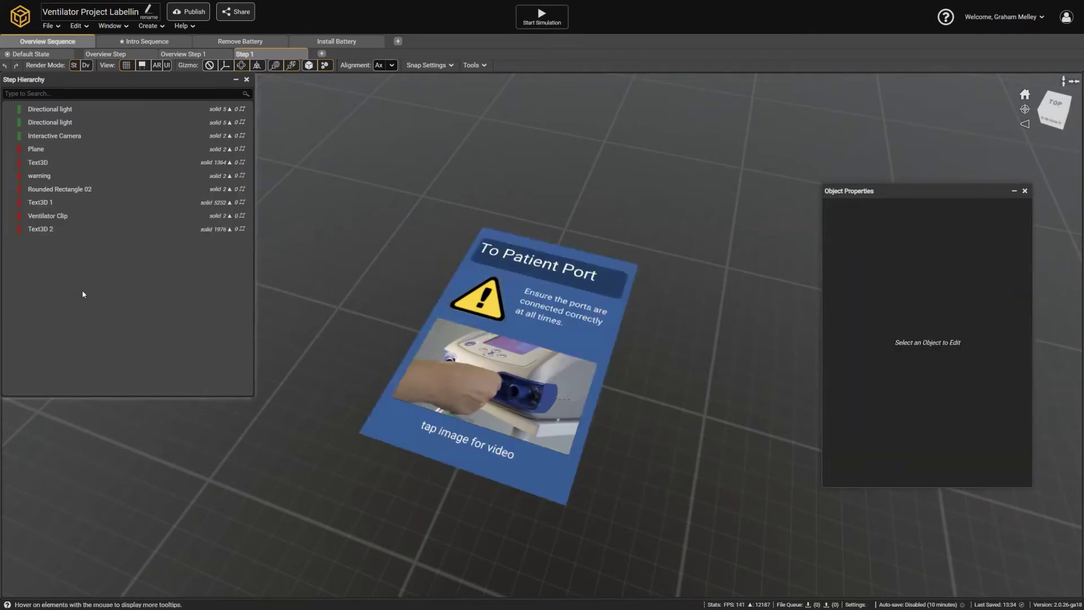
Add an empty object to the step.
right_click(57, 279)
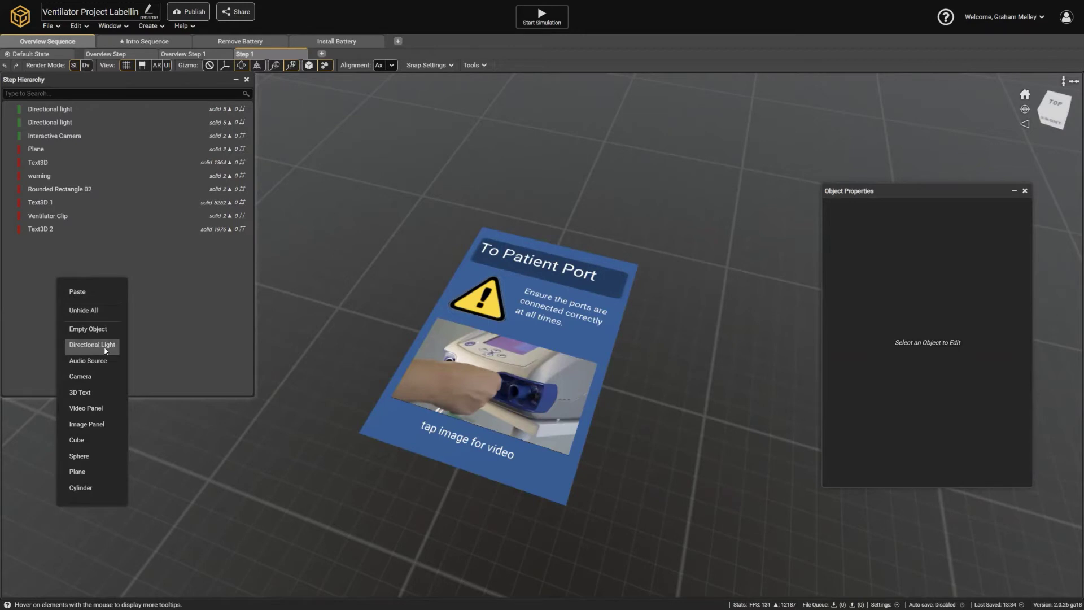
left_click(107, 332)
middle_click_drag(572, 298, 557, 242)
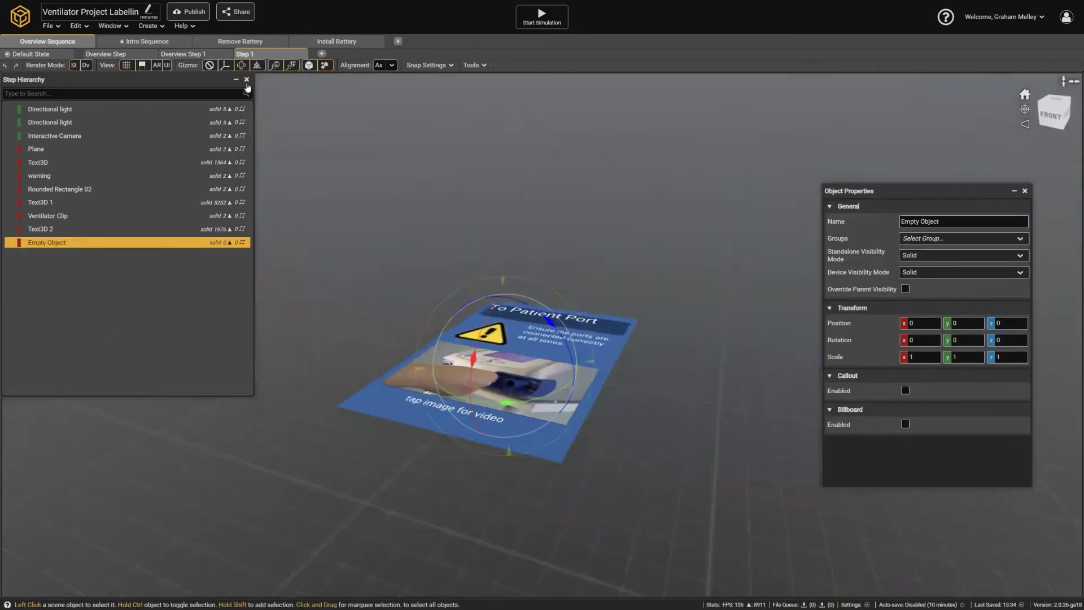
Try moving the empty object along X to about -9.338, and undo the move.
left_click(225, 66)
middle_click_drag(507, 210, 571, 332)
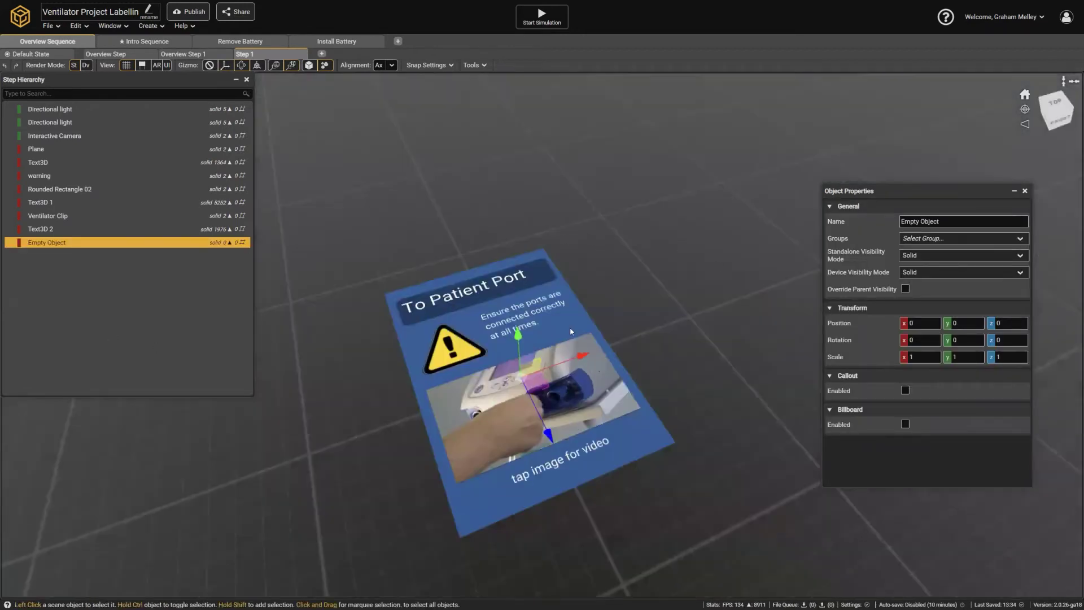
right_click_drag(571, 331, 573, 345)
left_click_drag(573, 345, 396, 346)
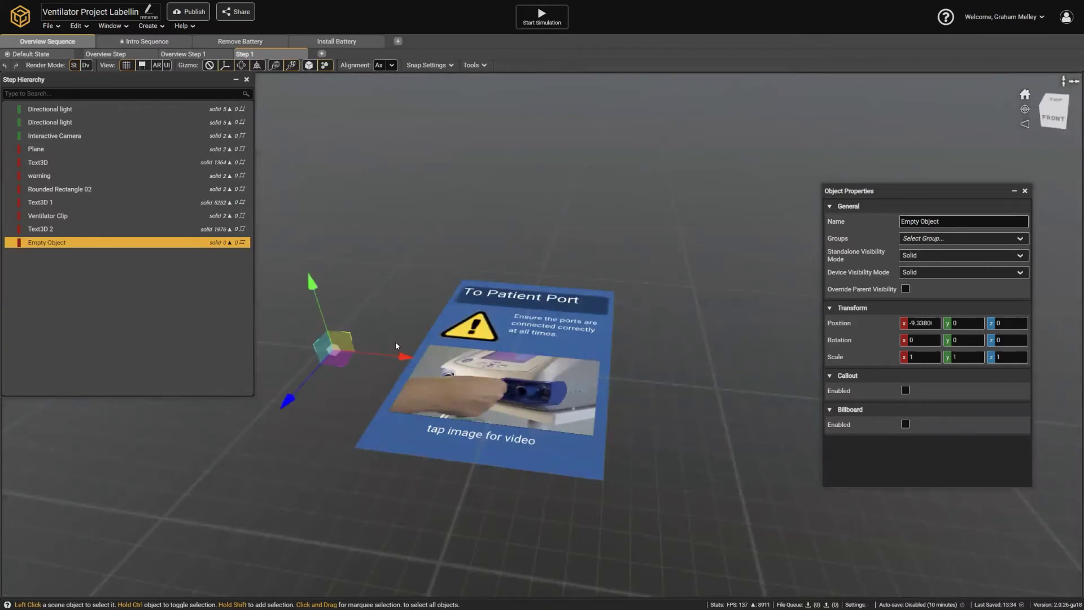
key("ctrl+z")
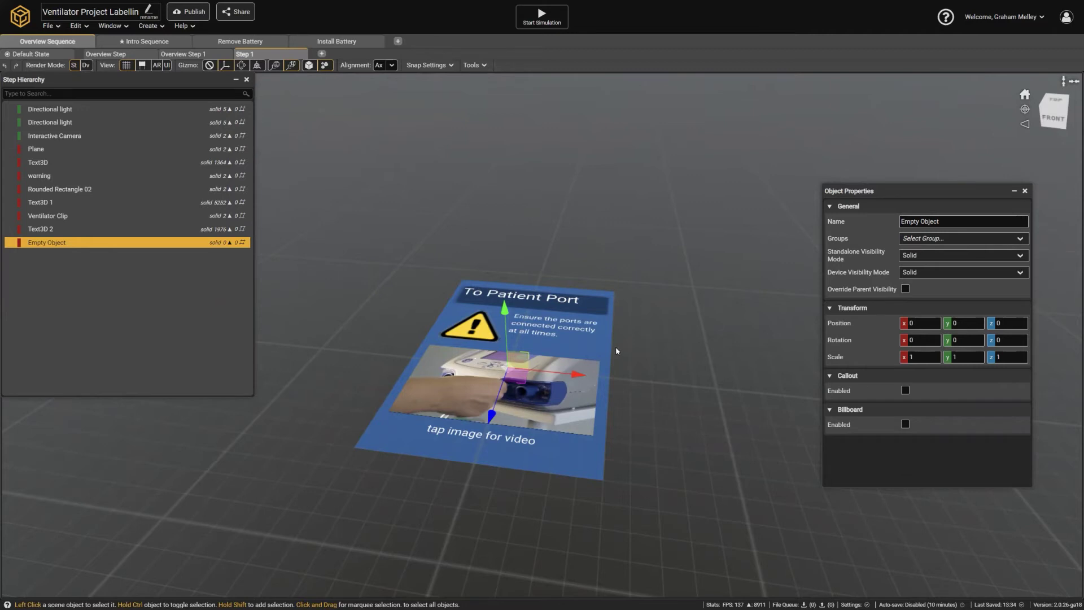
middle_click_drag(631, 355, 661, 384)
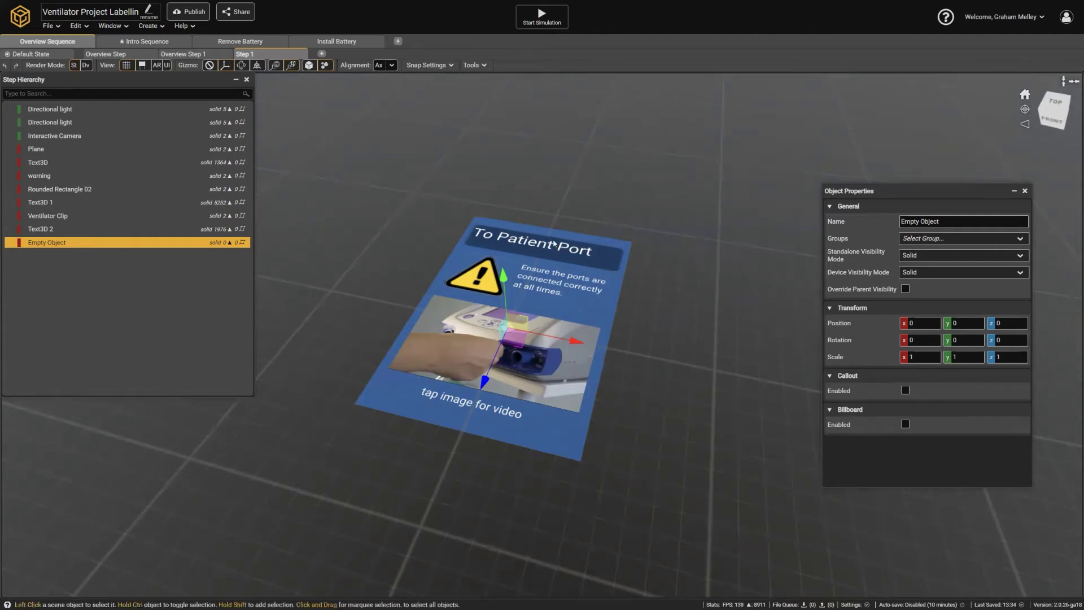
Rename the empty object as "Info Panel 1".
left_click(958, 225)
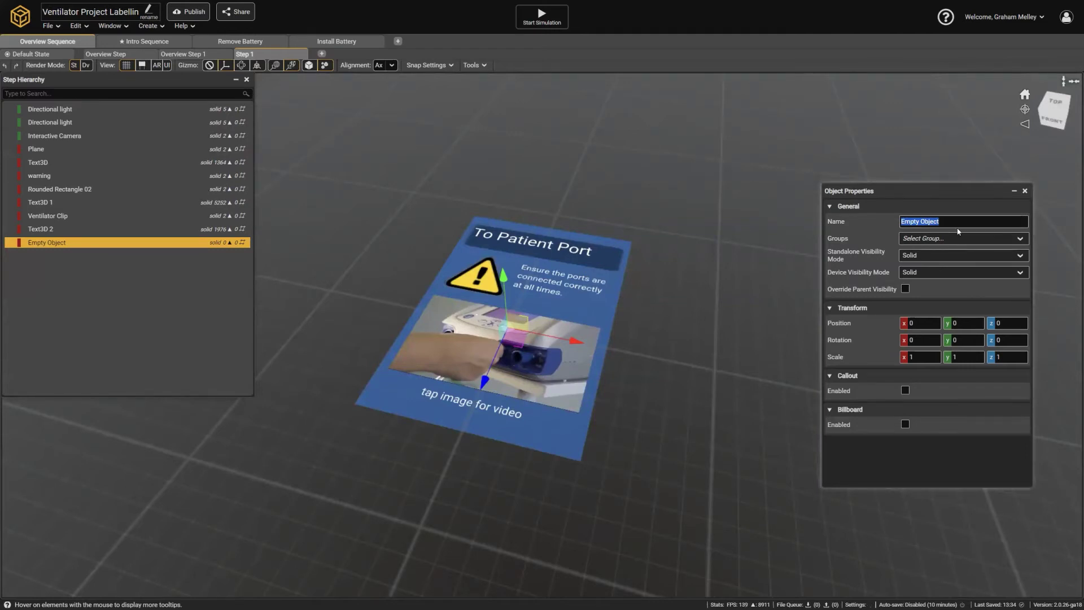
key("BackSpace")
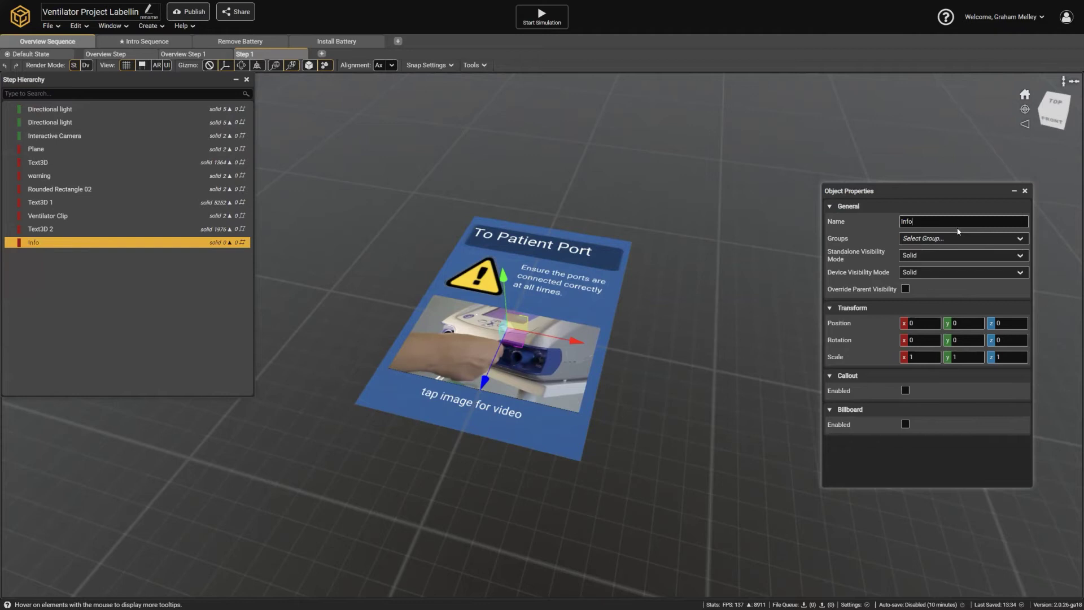
type("Info Paanel")
key("BackSpace")
key("BackSpace")
key("BackSpace")
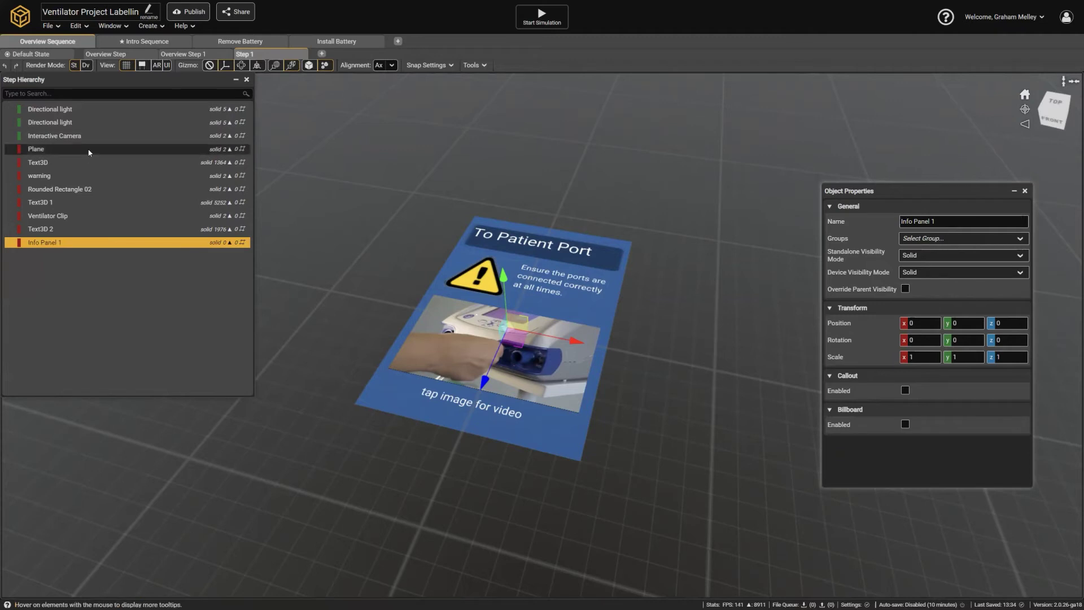
Nest the plane and all text, image and video elements under Info Panel 1, and expand the group.
left_click(57, 149)
left_click(62, 228, "shift")
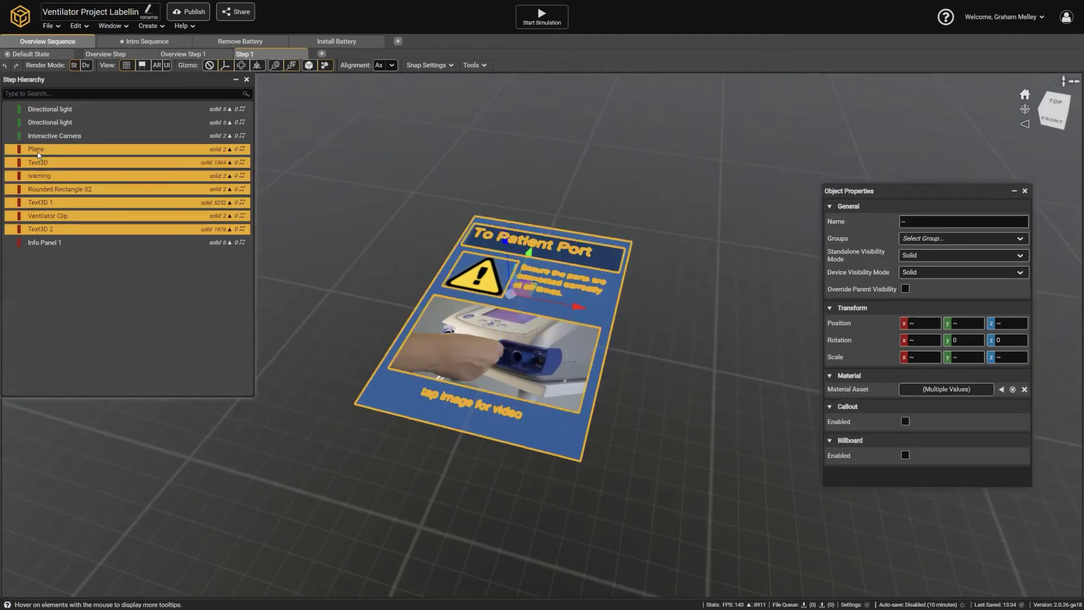
left_click_drag(36, 233, 47, 245)
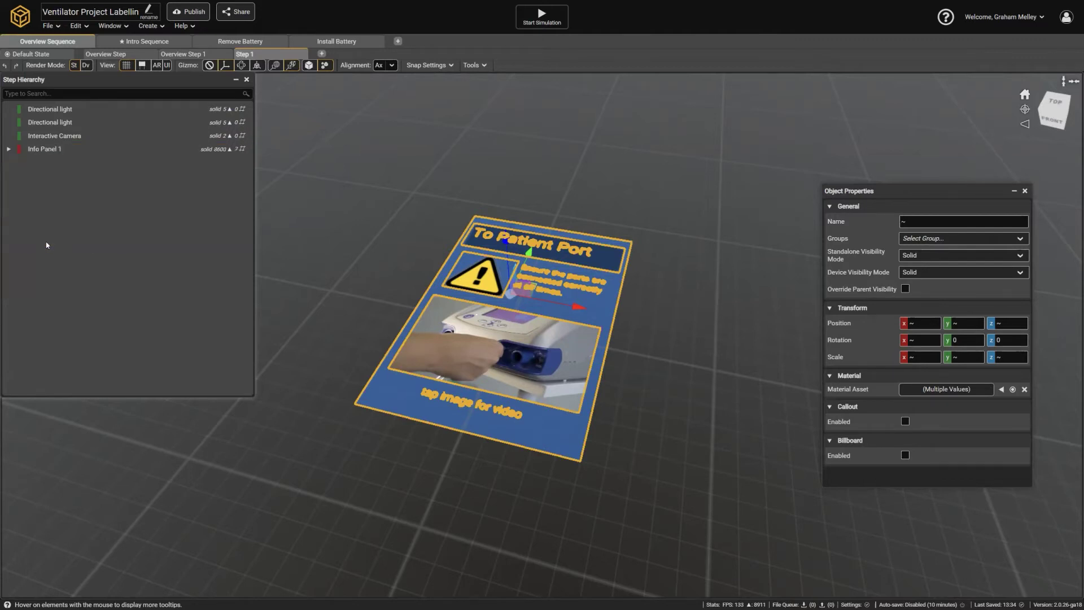
left_click(62, 188)
left_click(9, 148)
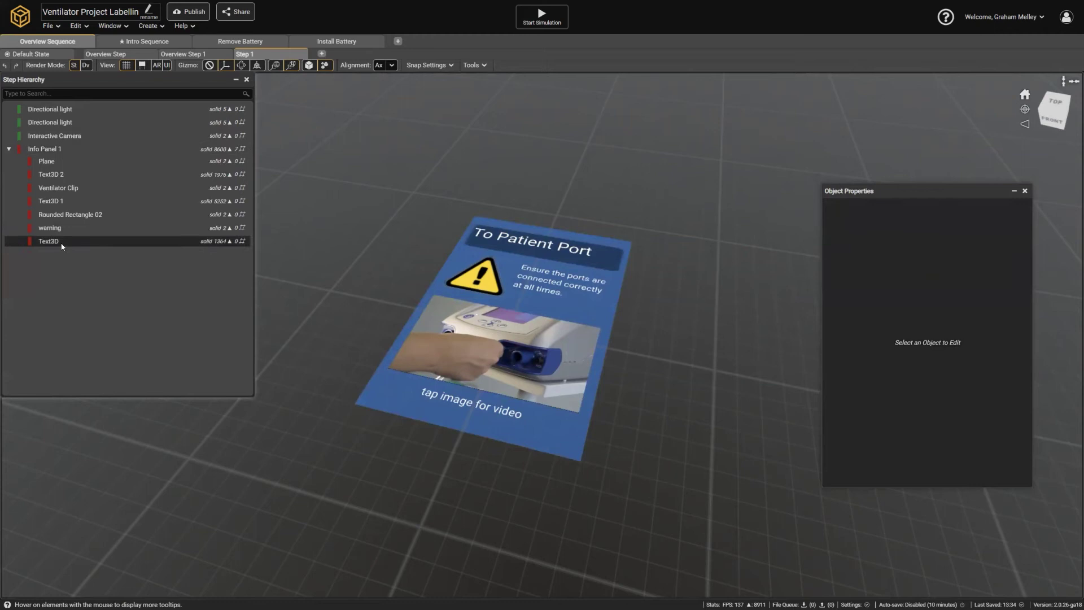
Try moving the whole Info Panel 1 group, including along X to about -8.378, and undo the moves.
left_click(51, 162)
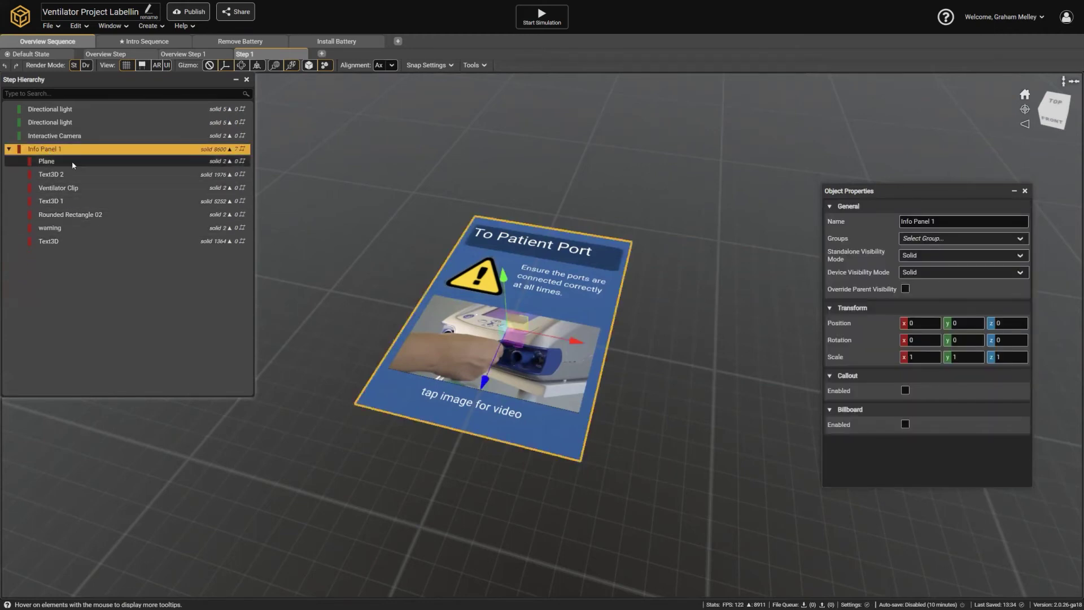
right_click_drag(388, 276, 633, 378)
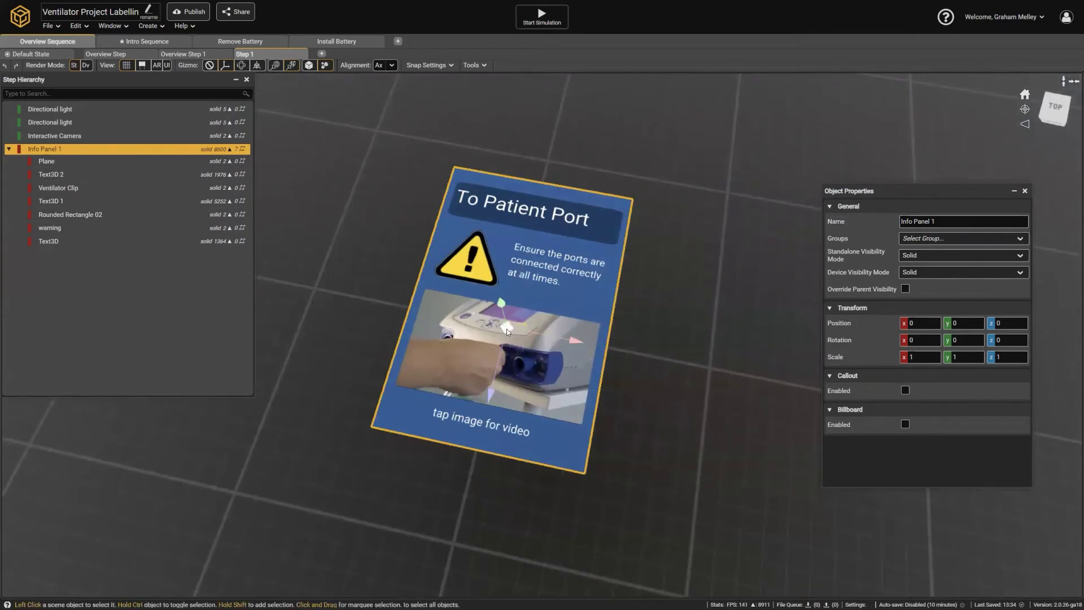
left_click_drag(502, 324, 582, 351)
key("ctrl+z")
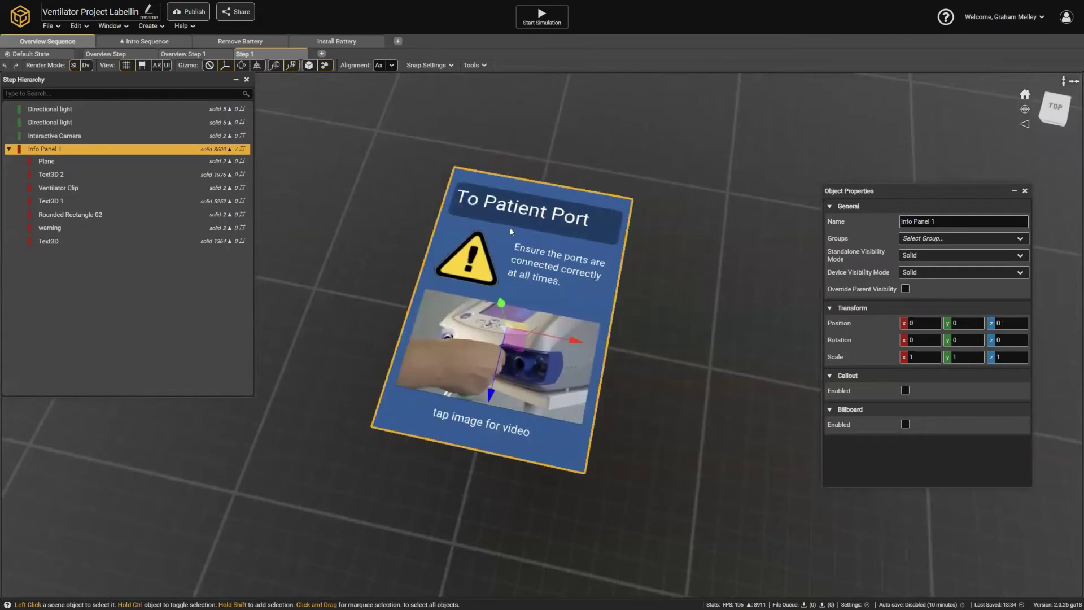
middle_click_drag(511, 232, 556, 232)
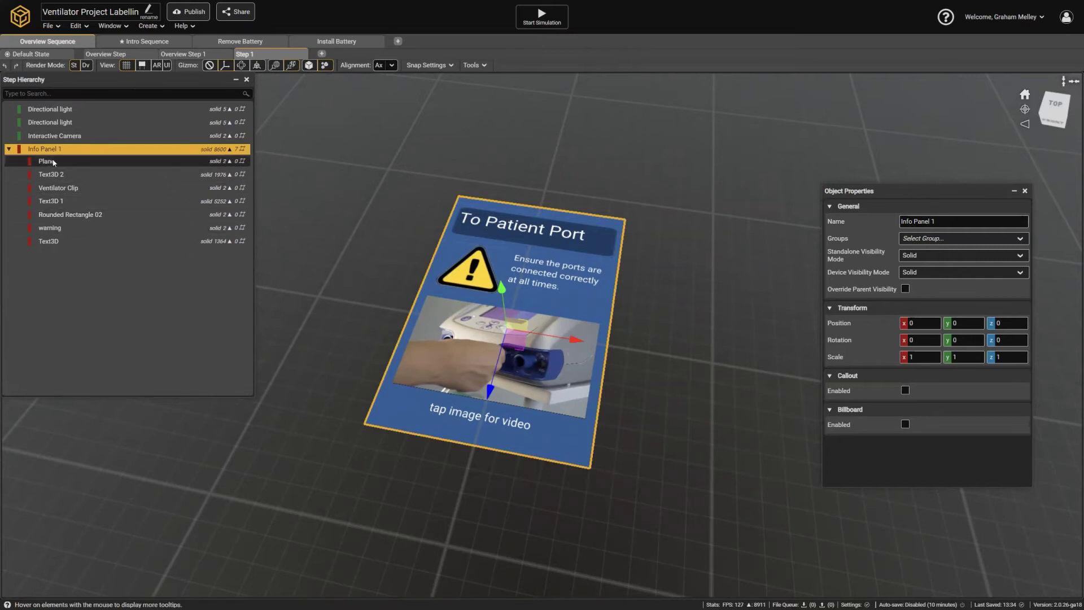
left_click_drag(575, 340, 511, 331)
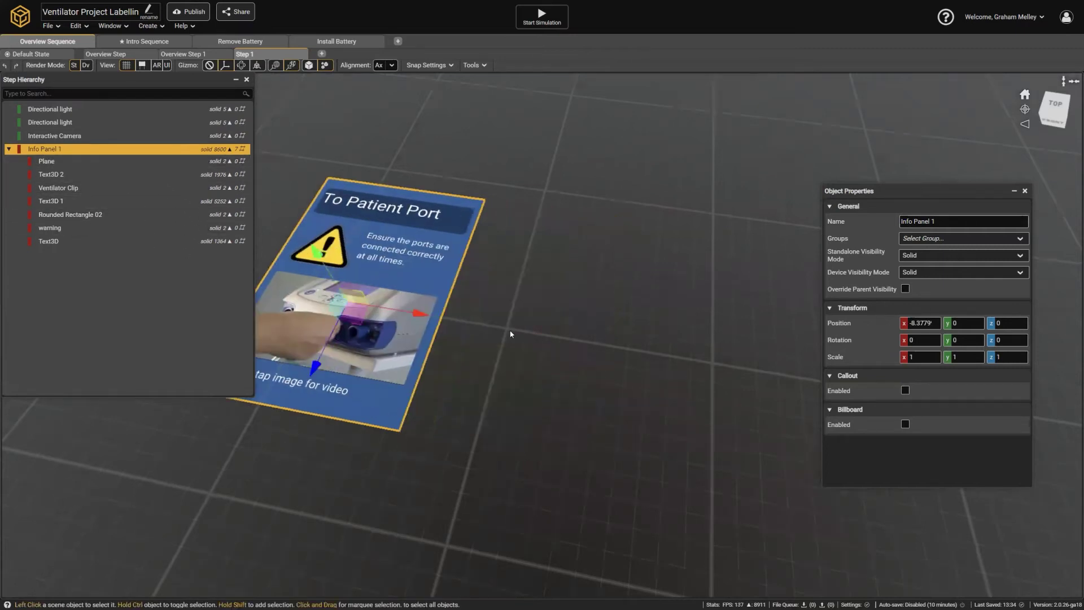
key("ctrl+z")
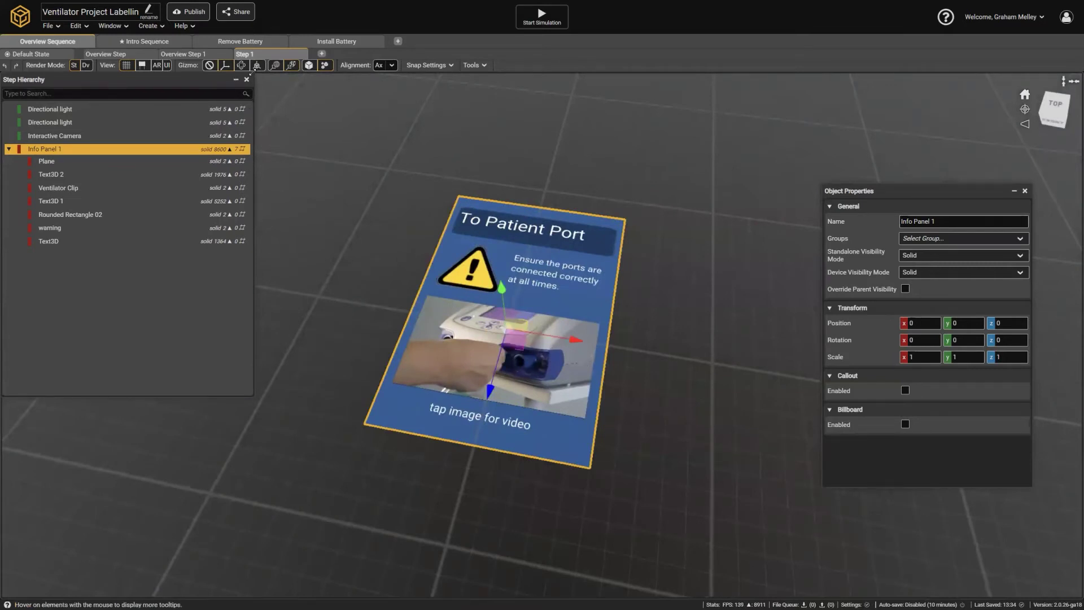
Nest the six text, image and video elements under the Plane inside Info Panel 1, and select the Plane.
left_click(60, 164)
middle_click_drag(503, 222, 503, 271)
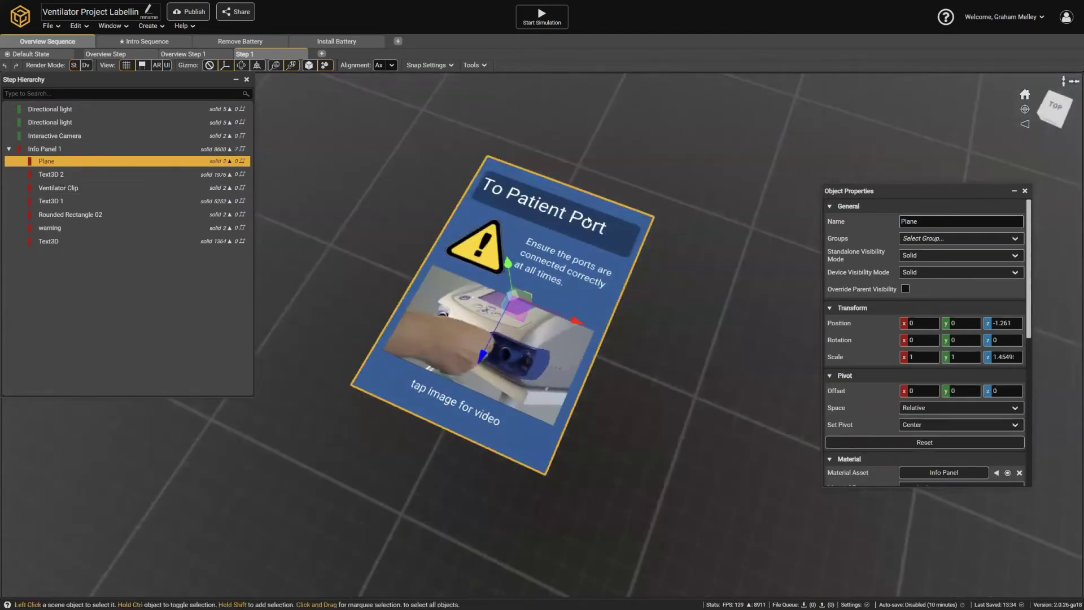
middle_click_drag(562, 209, 614, 225)
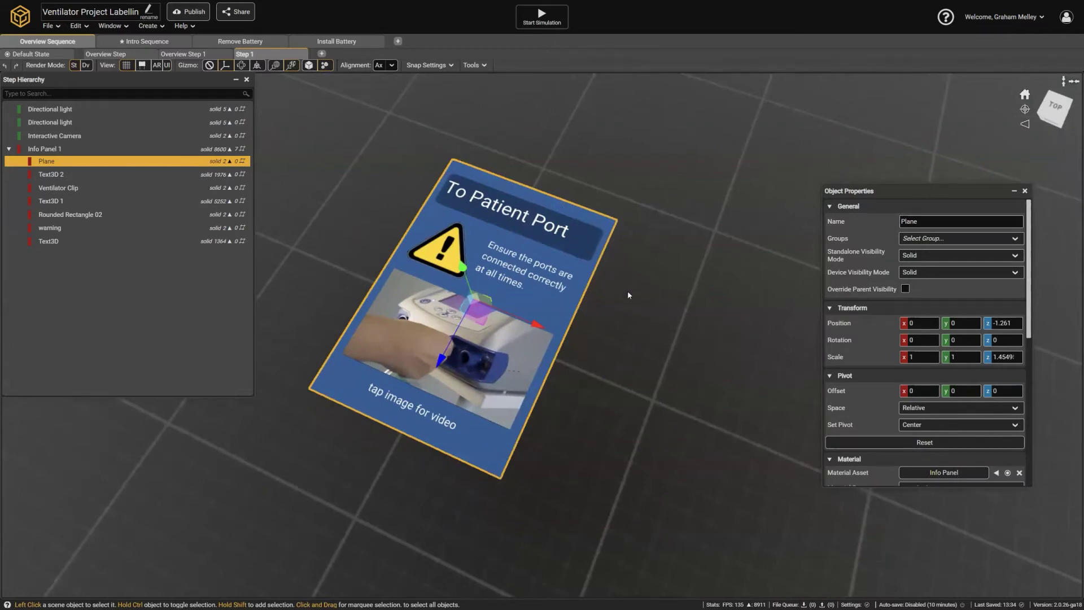
middle_click_drag(628, 290, 504, 263)
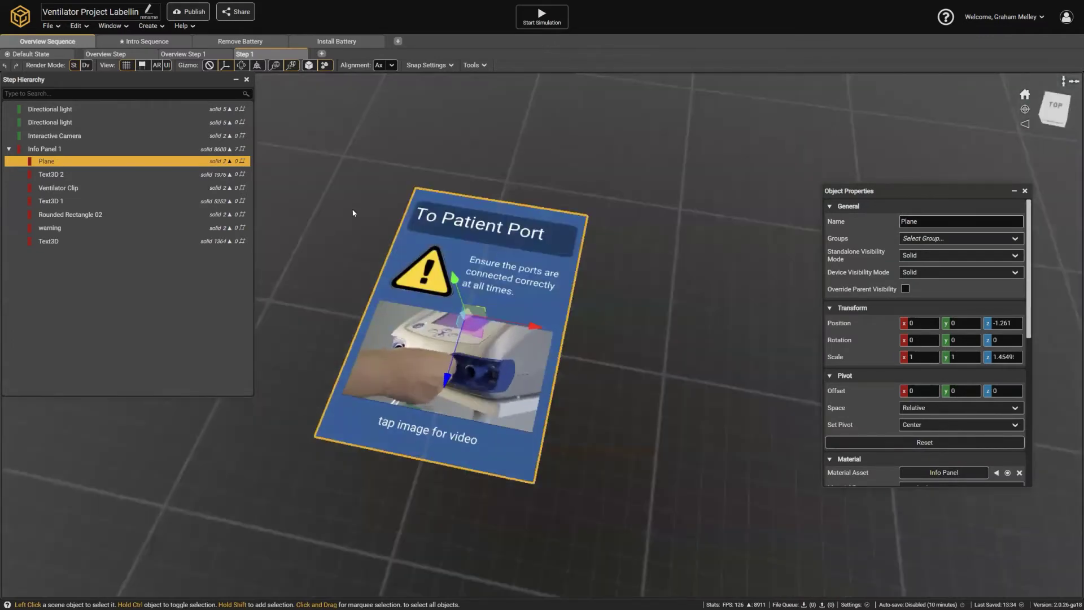
left_click(58, 175)
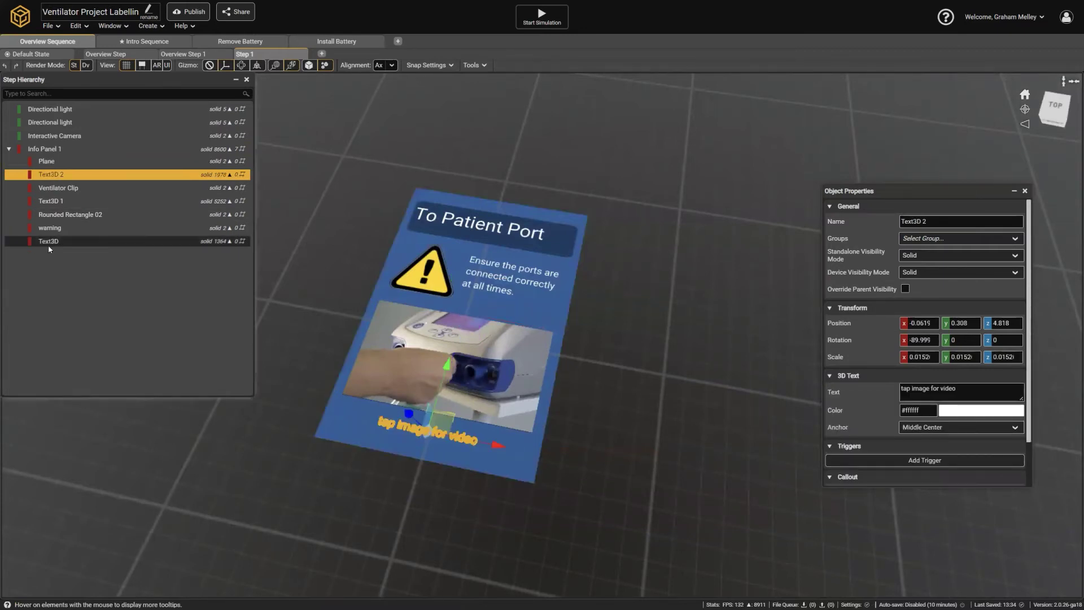
left_click(49, 242, "shift")
left_click_drag(59, 176, 54, 164)
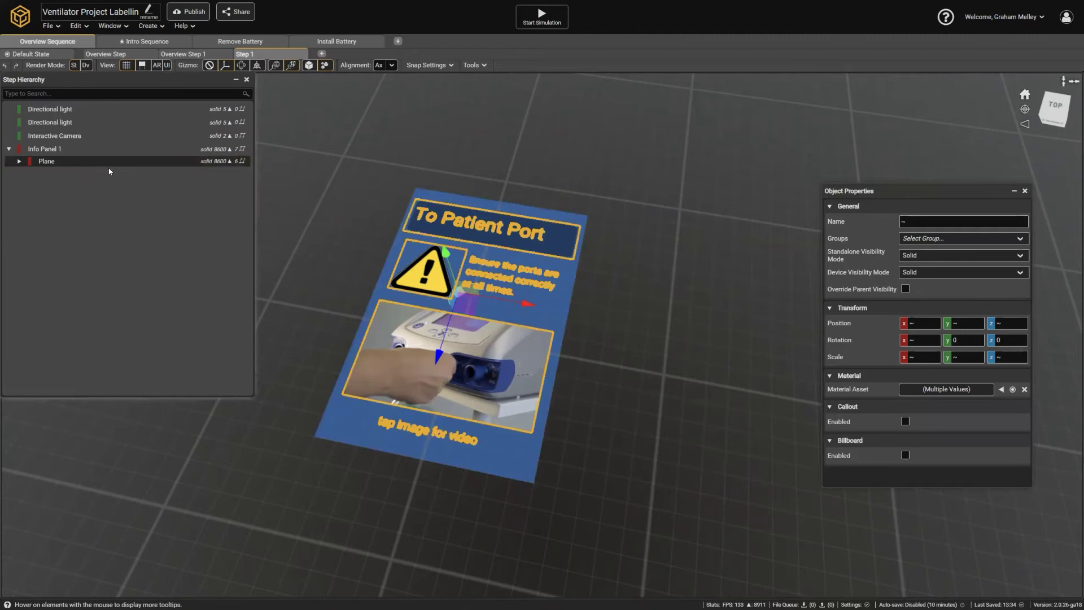
left_click(54, 162)
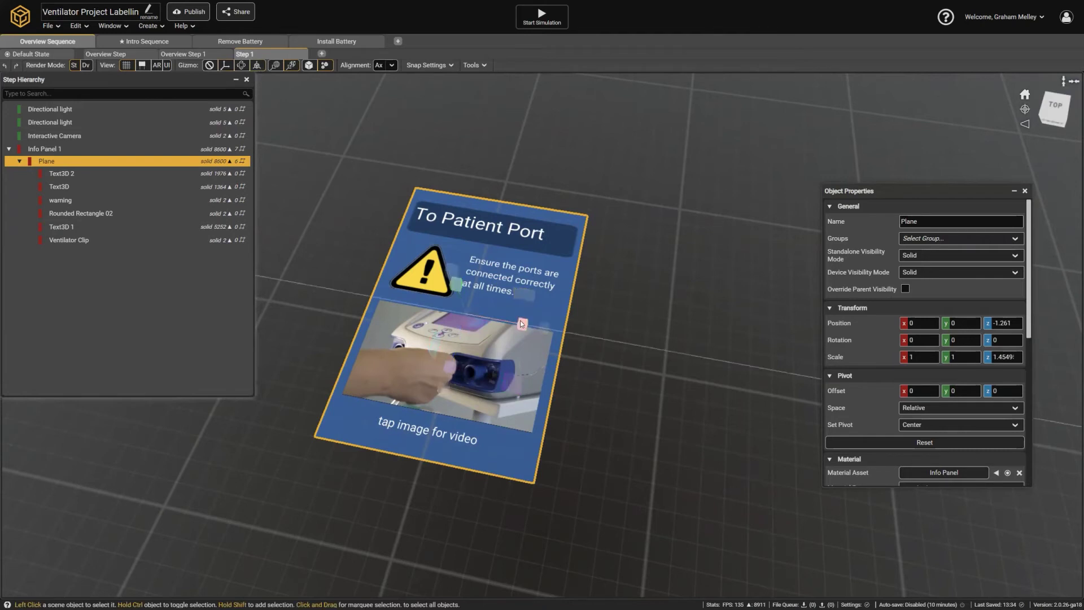
Try stretching the Plane to a Z scale of about 2.62, and undo both the stretch and the nesting under the Plane.
left_click_drag(450, 371, 445, 422)
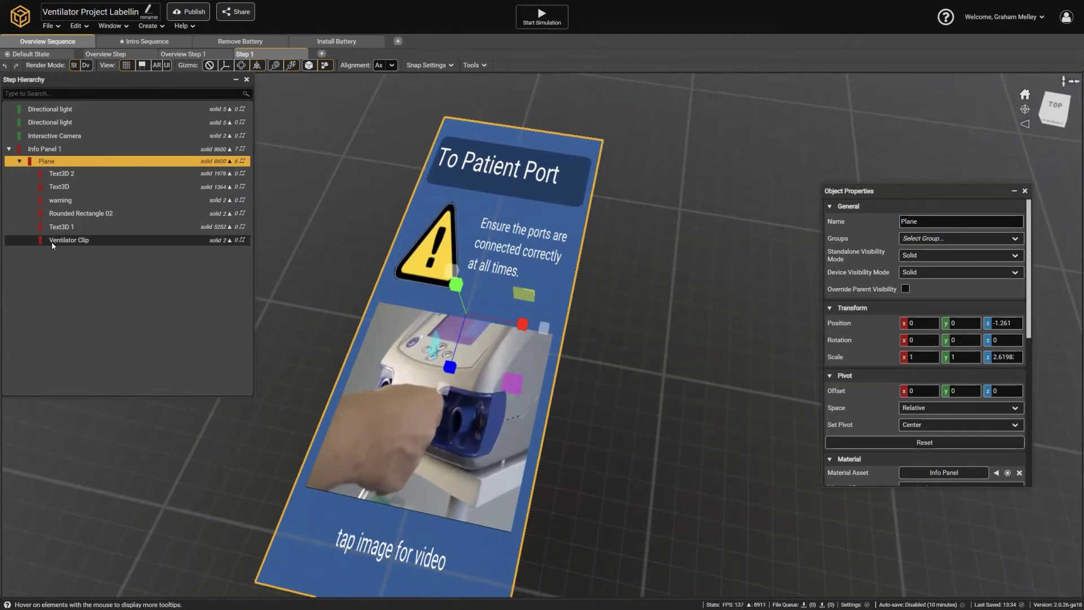
key("ctrl+z")
key("ctrl+z")
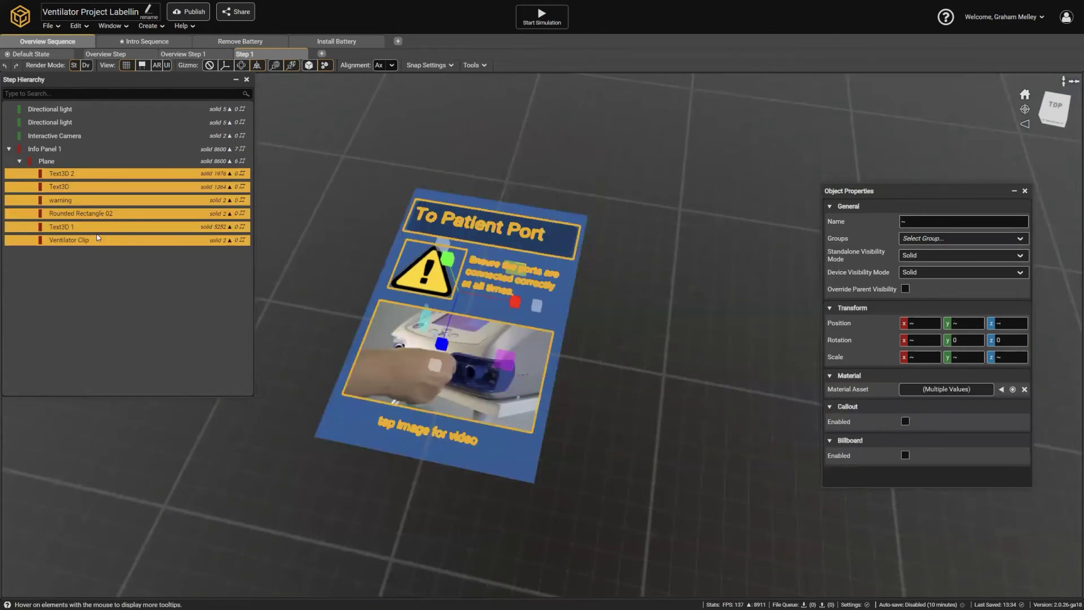
key("ctrl+z")
left_click(35, 266)
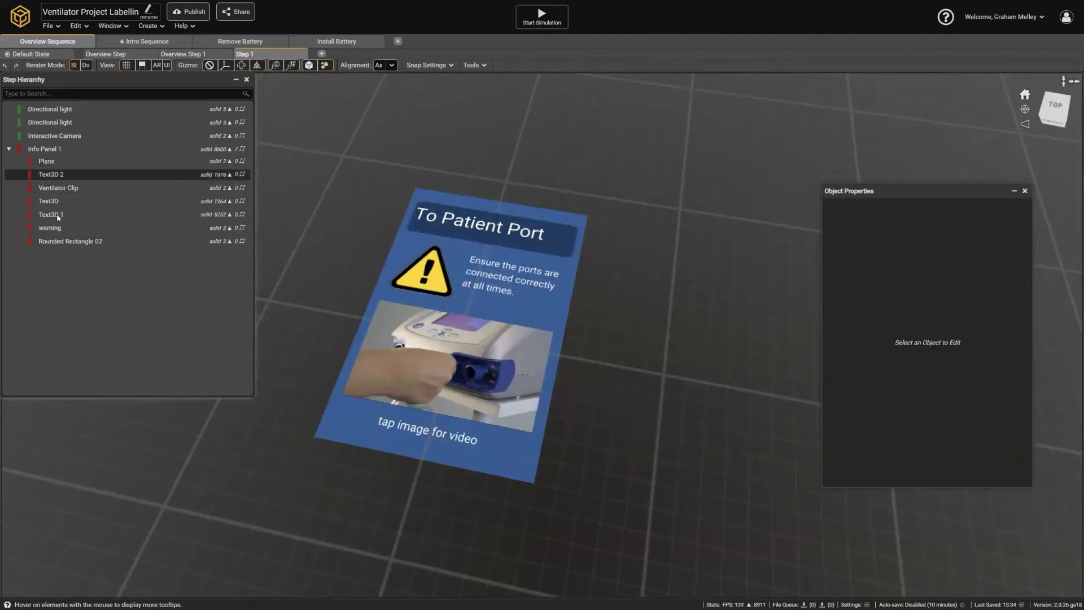
Try stretching only the Plane within Info Panel 1 along its Z and X axes, and undo both changes.
left_click(48, 148)
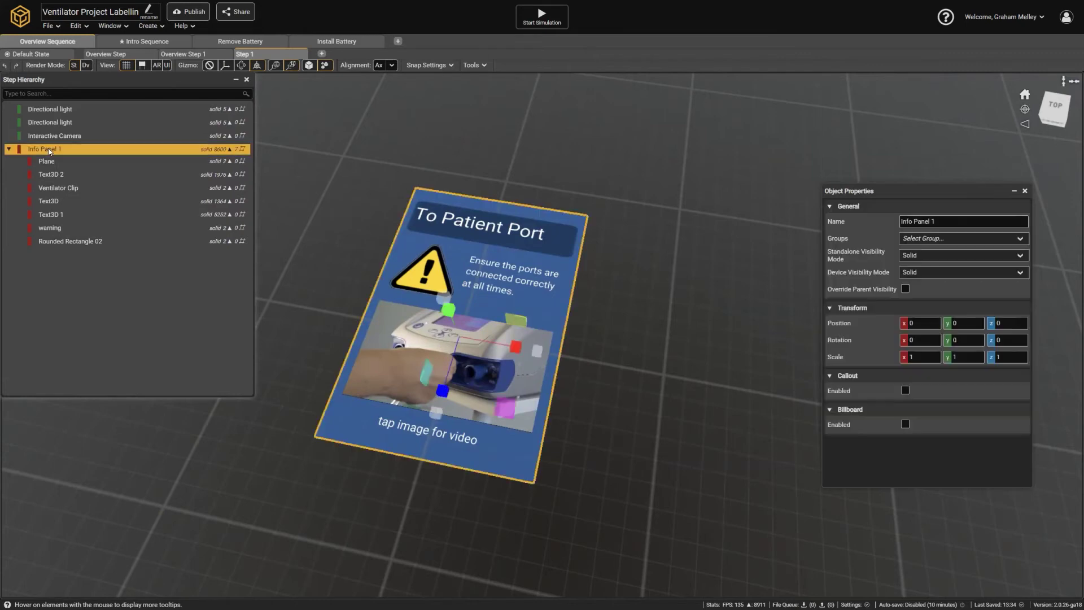
left_click(113, 161)
left_click_drag(450, 368, 443, 415)
key("ctrl+z")
left_click_drag(519, 325, 545, 336)
key("ctrl+z")
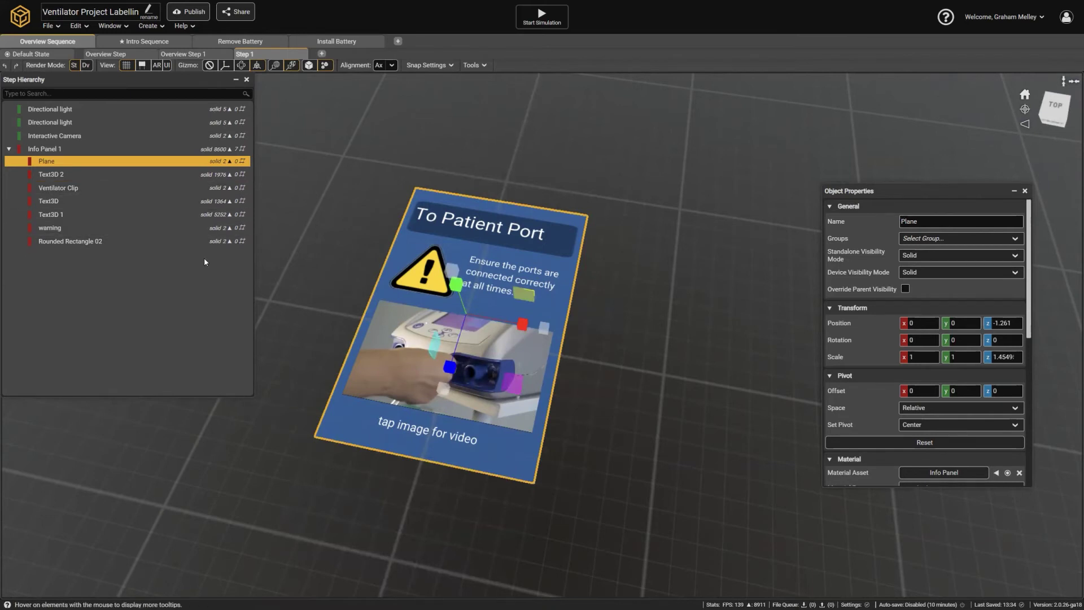
Rotate the whole Info Panel 1 group to about 90 degrees around X so the panel stands upright.
right_click_drag(638, 283, 619, 224)
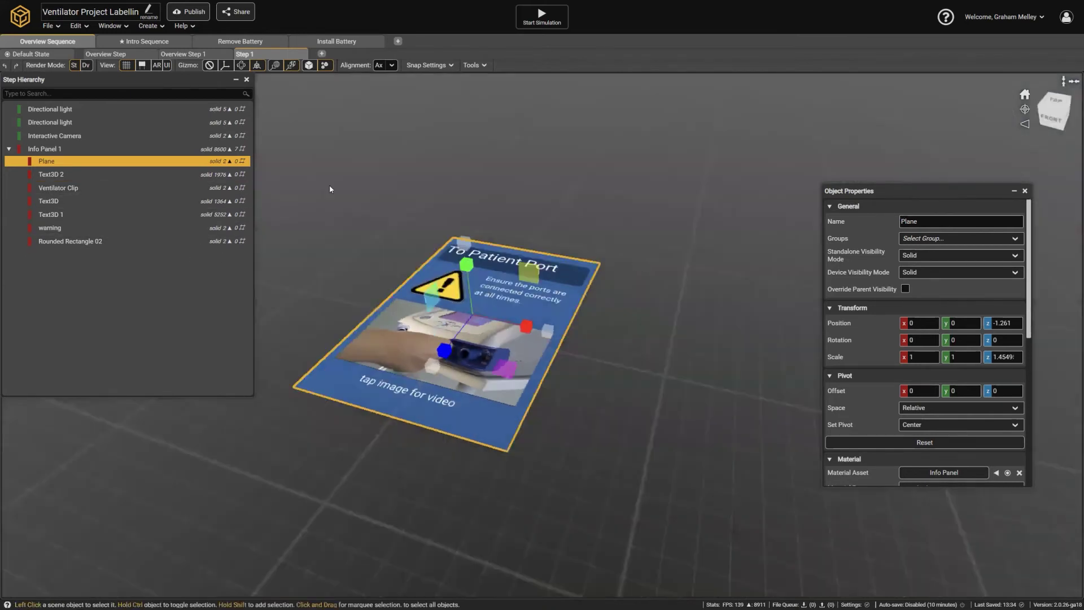
left_click(439, 293)
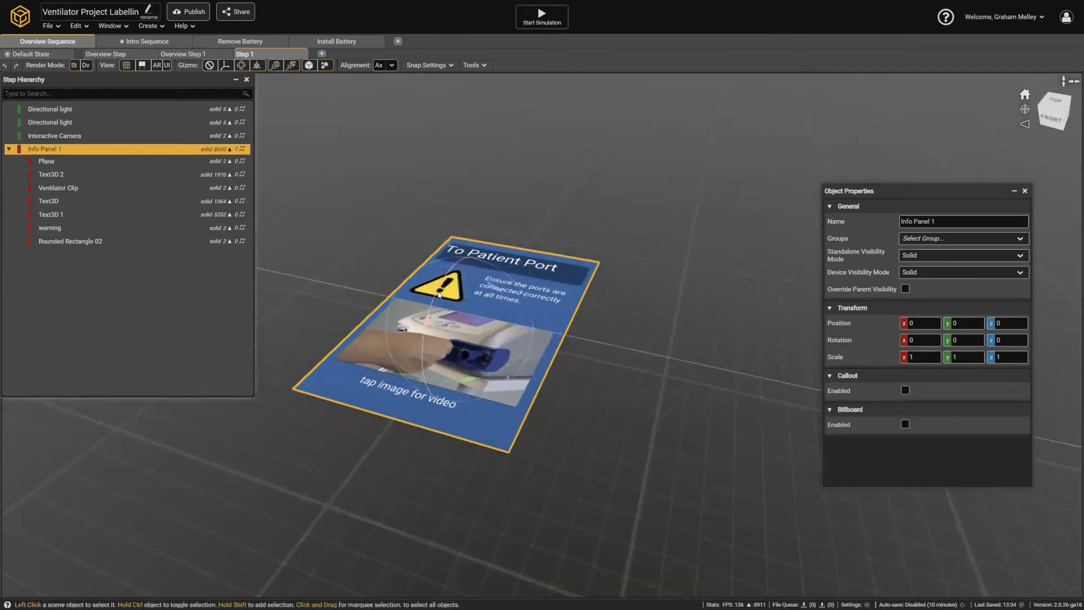
scroll(443, 303, "up", 2)
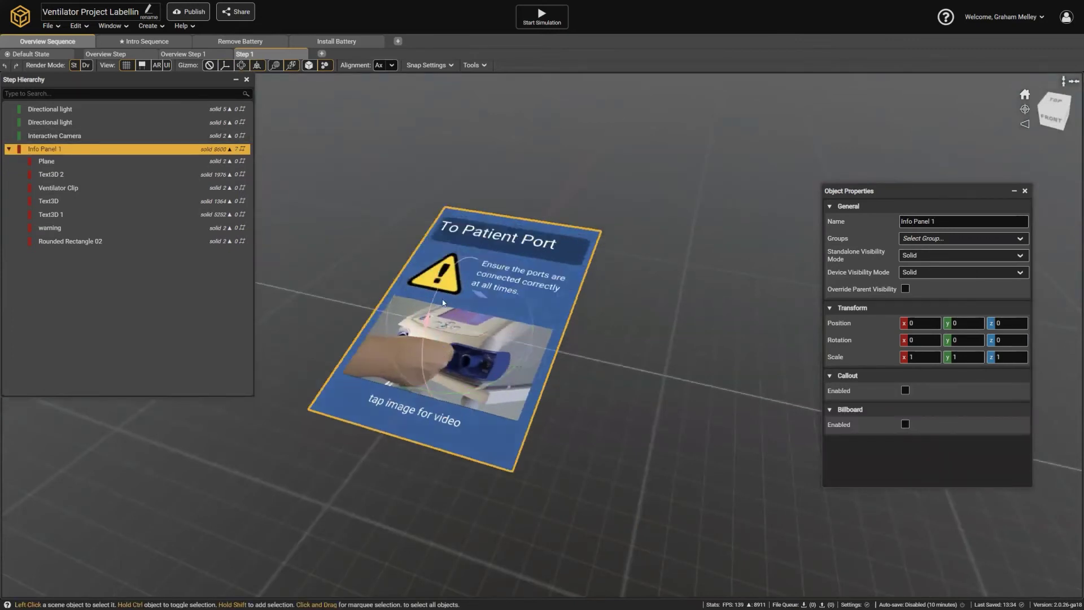
left_click_drag(443, 303, 439, 316)
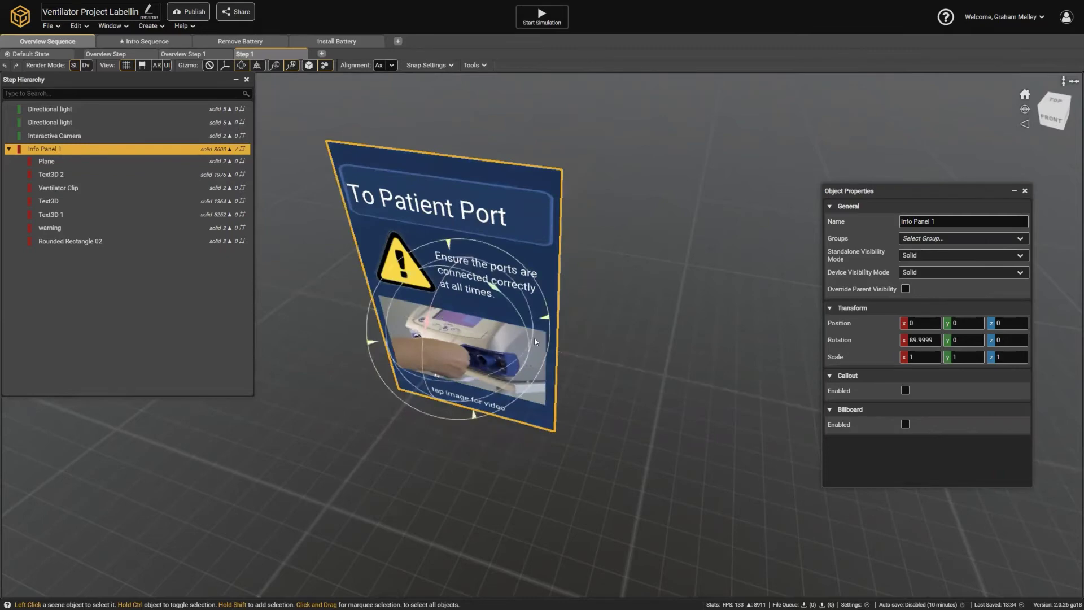
Move the upright Info Panel 1 in the vertical plane to about X 13.041 and Y 4.631.
right_click_drag(589, 309, 602, 240)
middle_click_drag(601, 241, 730, 242)
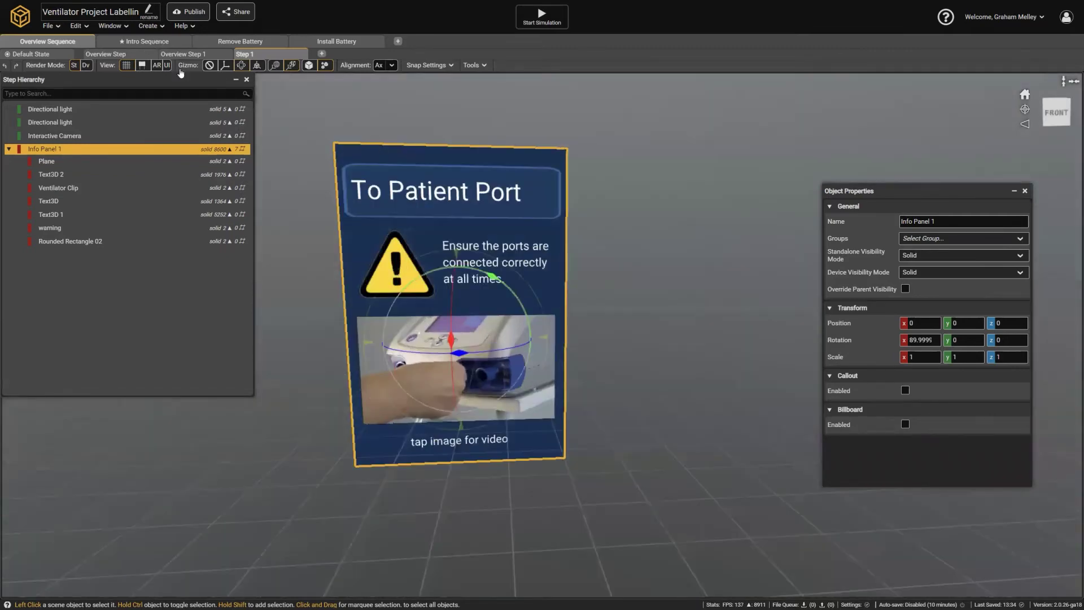
left_click(225, 66)
right_click_drag(530, 202, 497, 216)
scroll(497, 216, "down", 3)
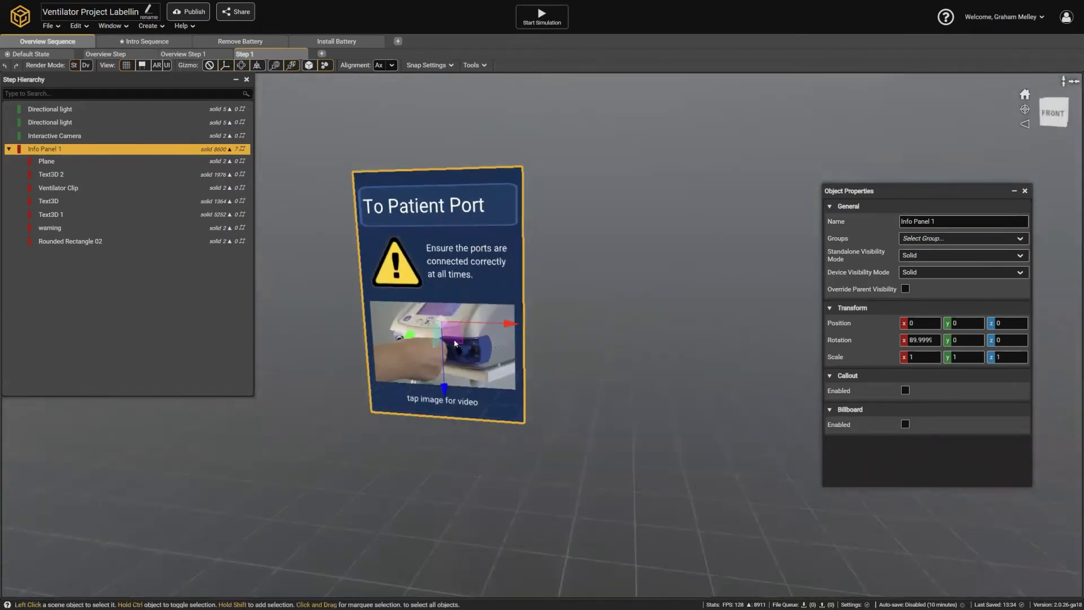
left_click_drag(375, 335, 670, 299)
left_click(478, 346)
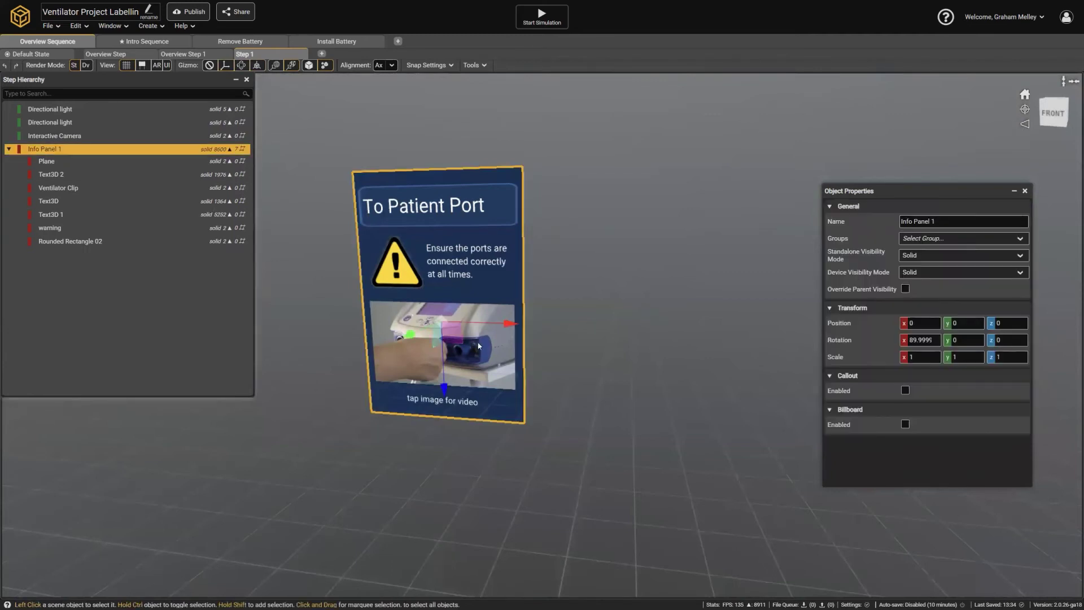
left_click_drag(479, 346, 556, 293)
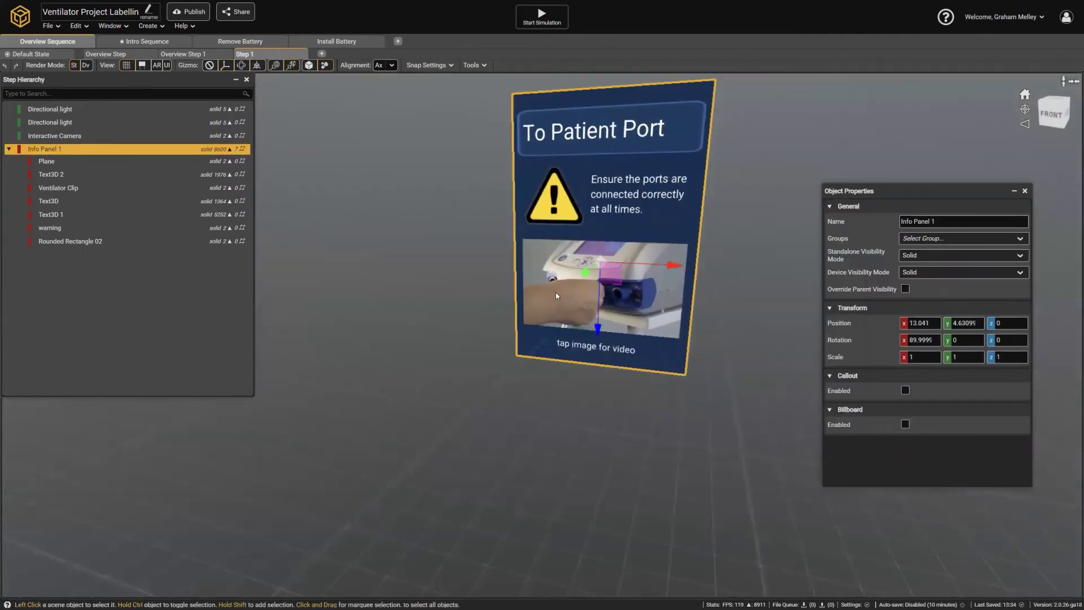
Open the Asset Library and expand the Deformable Objects folder inside the Tools folder of Company Assets.
right_click_drag(556, 296, 476, 283)
scroll(477, 283, "down", 3)
middle_click_drag(586, 270, 546, 336)
middle_click_drag(540, 418, 505, 285)
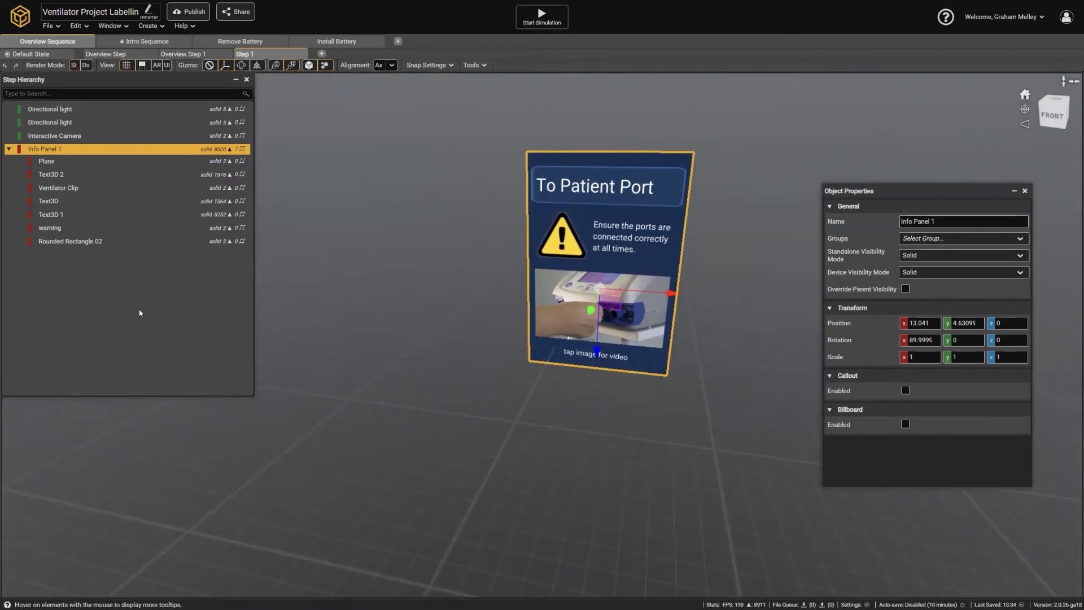
key("a")
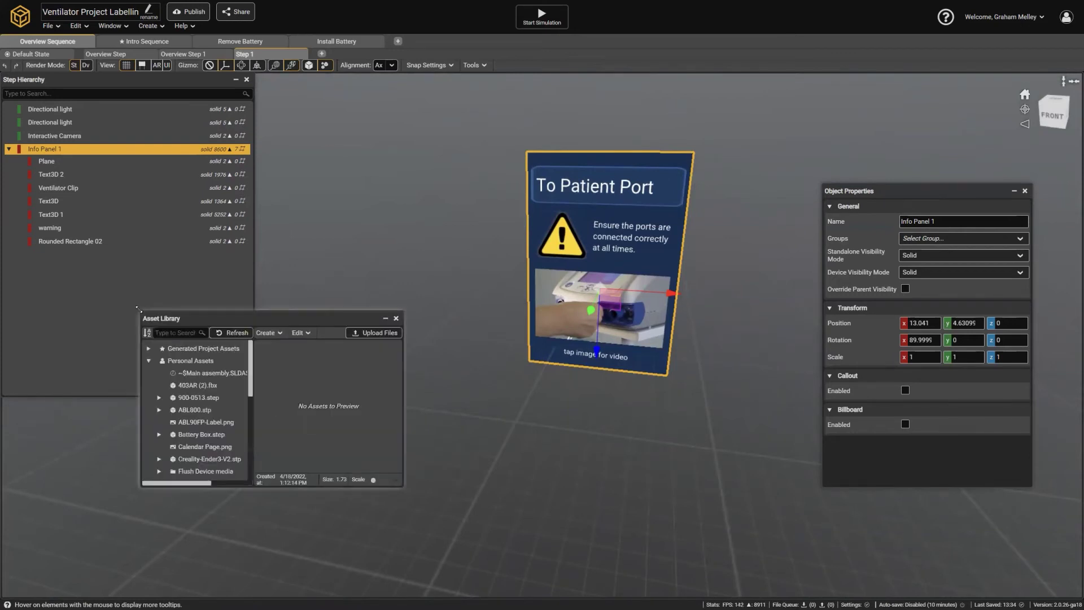
left_click(148, 362)
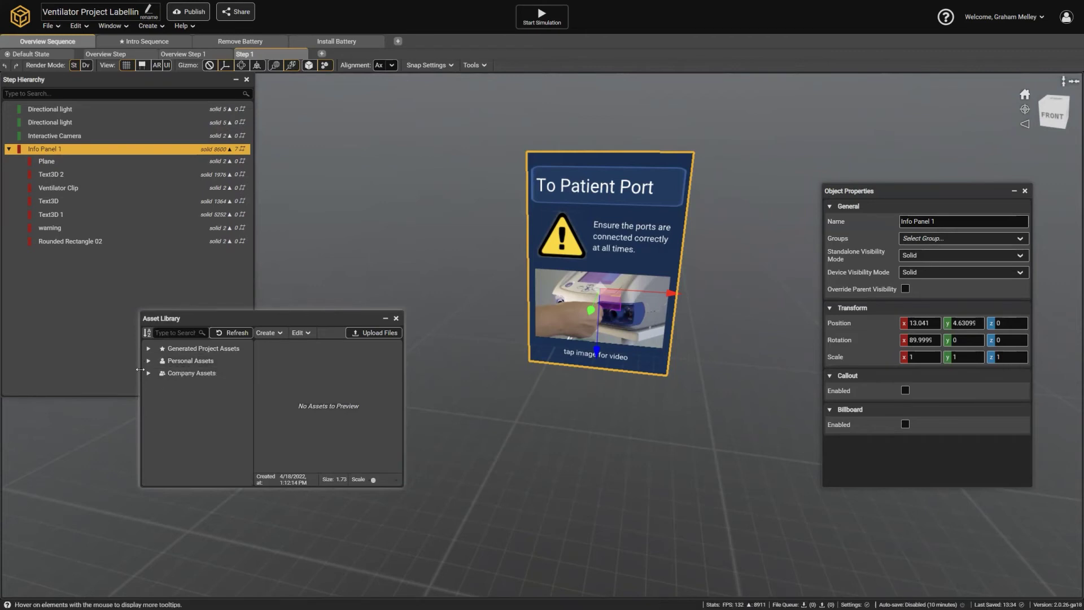
left_click(148, 373)
double_click(175, 456)
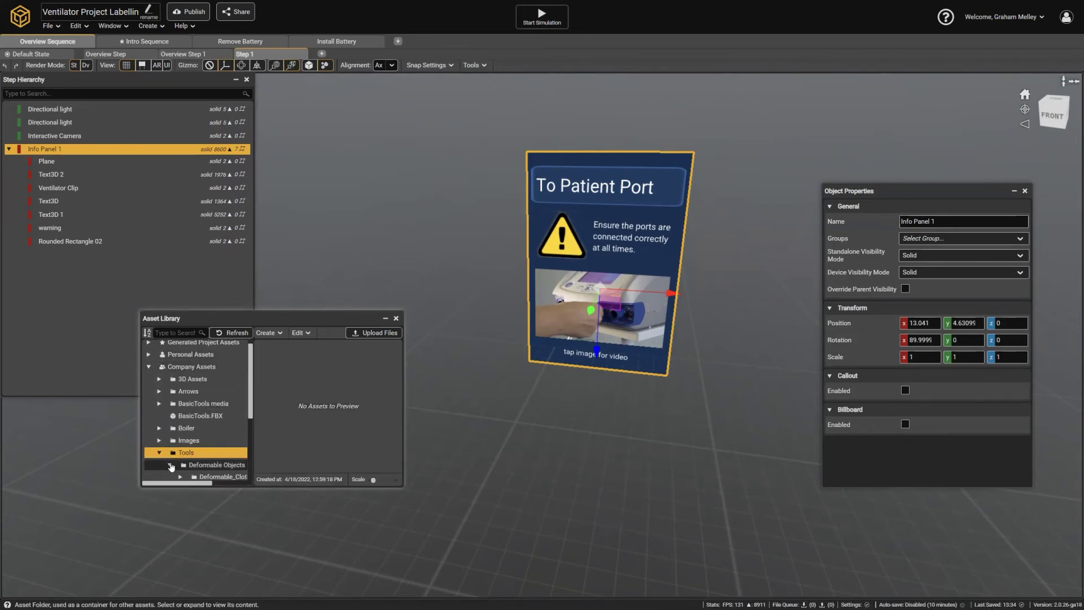
left_click(169, 464)
scroll(248, 387, "down", 3)
left_click_drag(252, 388, 303, 388)
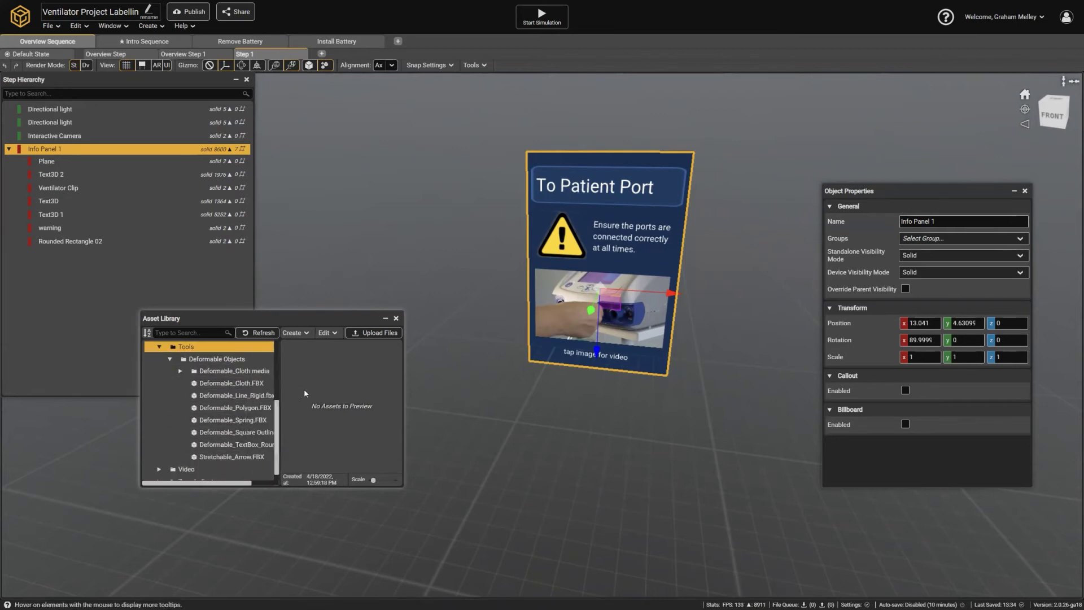
Add Deformable_Line_Rigid.fbx to the step as a separate top-level object, and close the Asset Library.
left_click(224, 396)
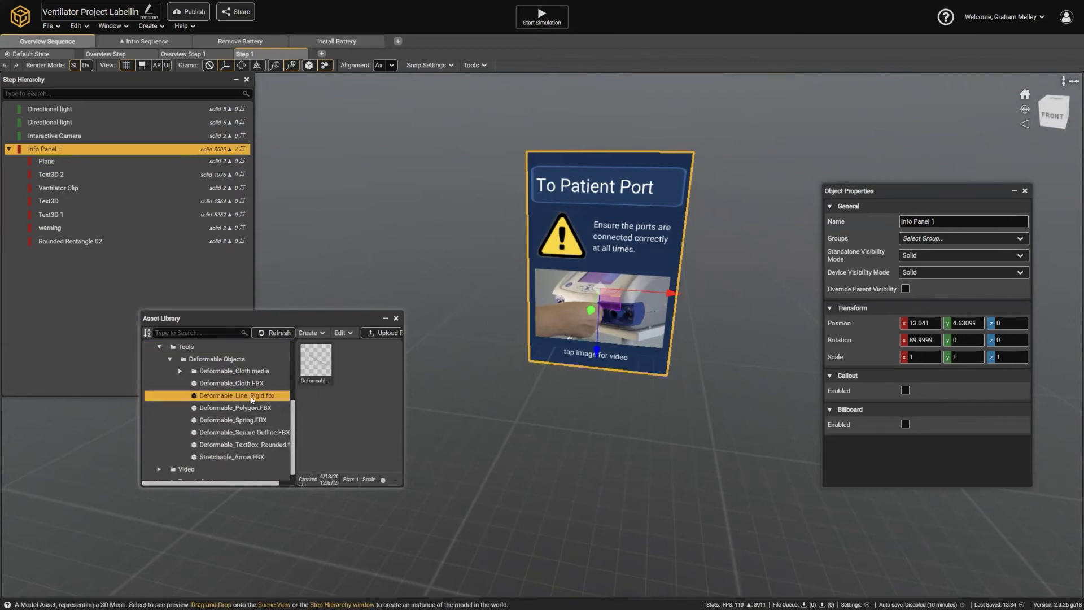
left_click_drag(223, 399, 73, 313)
left_click(396, 318)
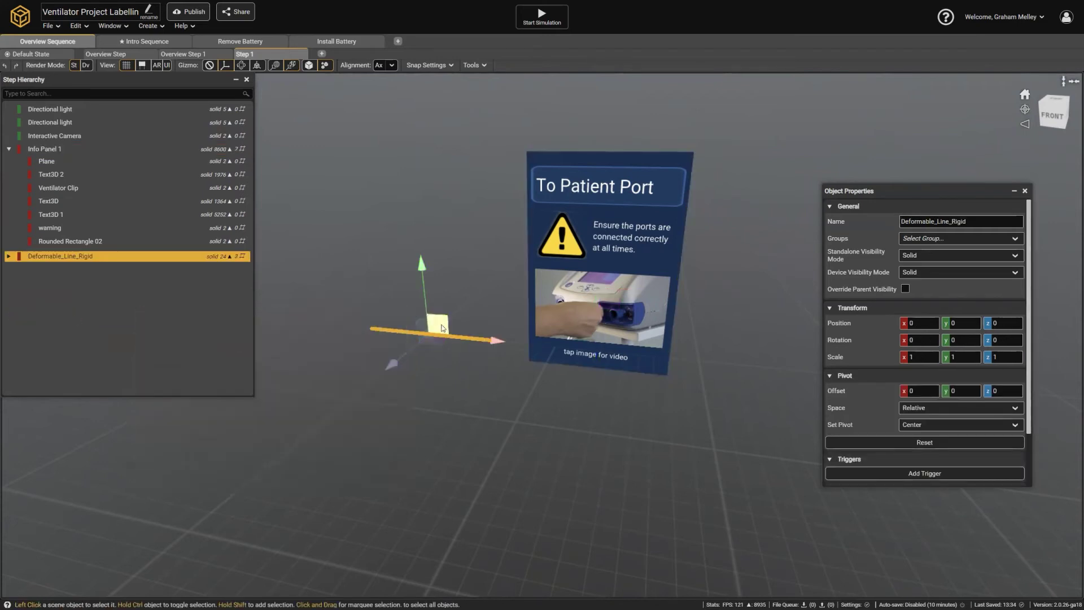
Expand Deformable_Line_Rigid and examine its Line(1mm), Start and End parts, including the line's material properties.
middle_click_drag(412, 339, 370, 322)
scroll(463, 292, "up", 3)
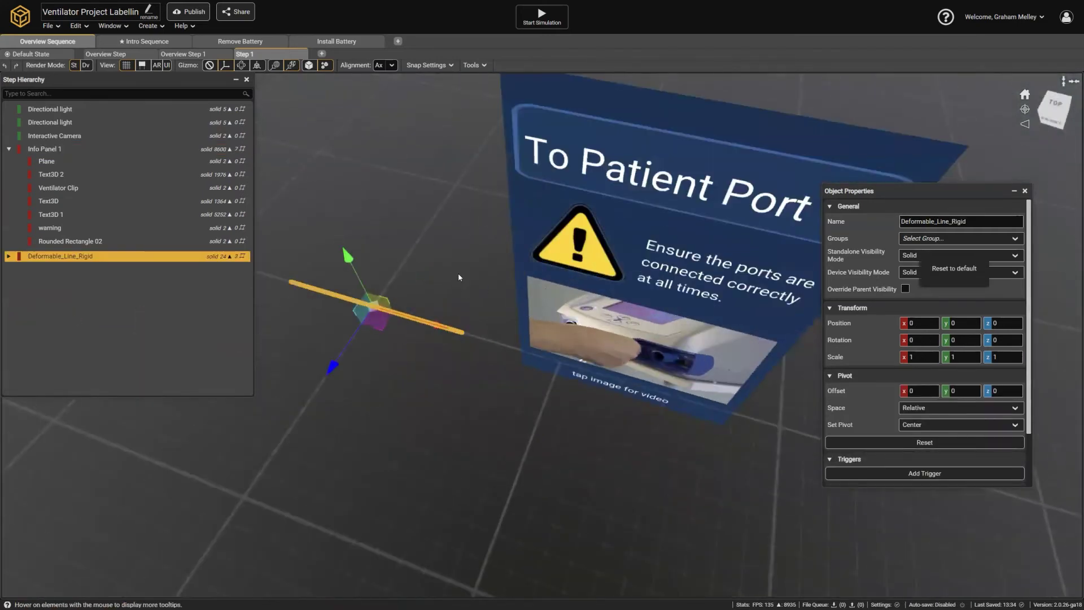
left_click(380, 273)
scroll(501, 358, "up", 3)
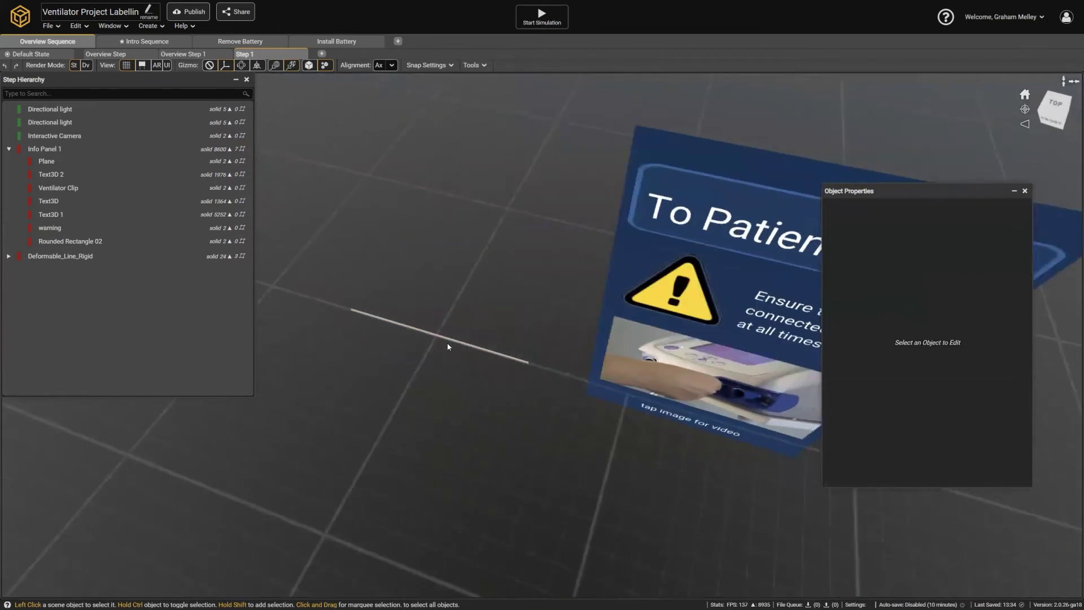
left_click(8, 256)
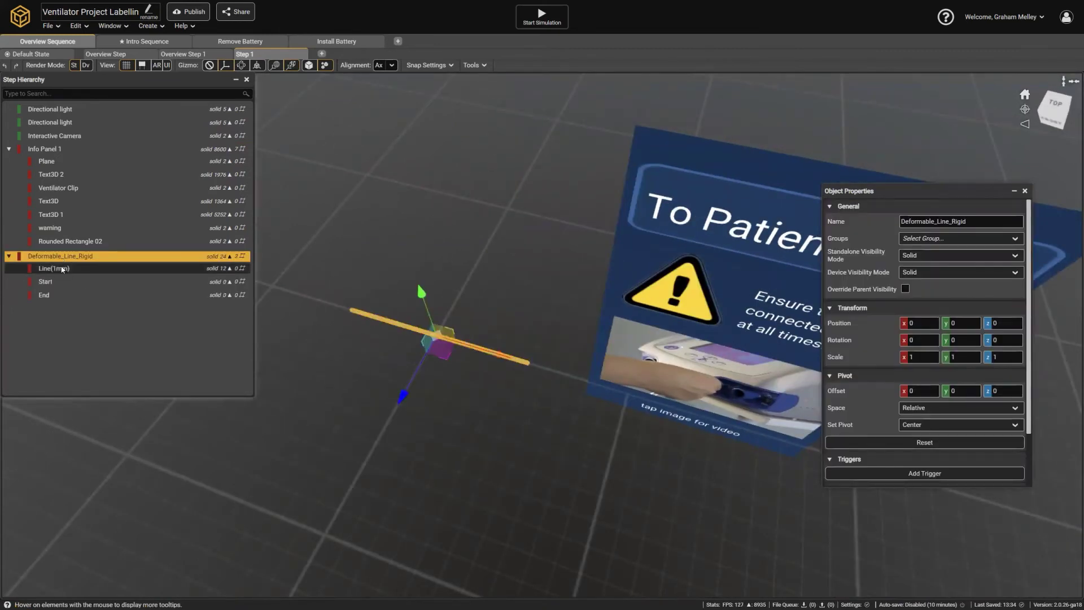
left_click(60, 268)
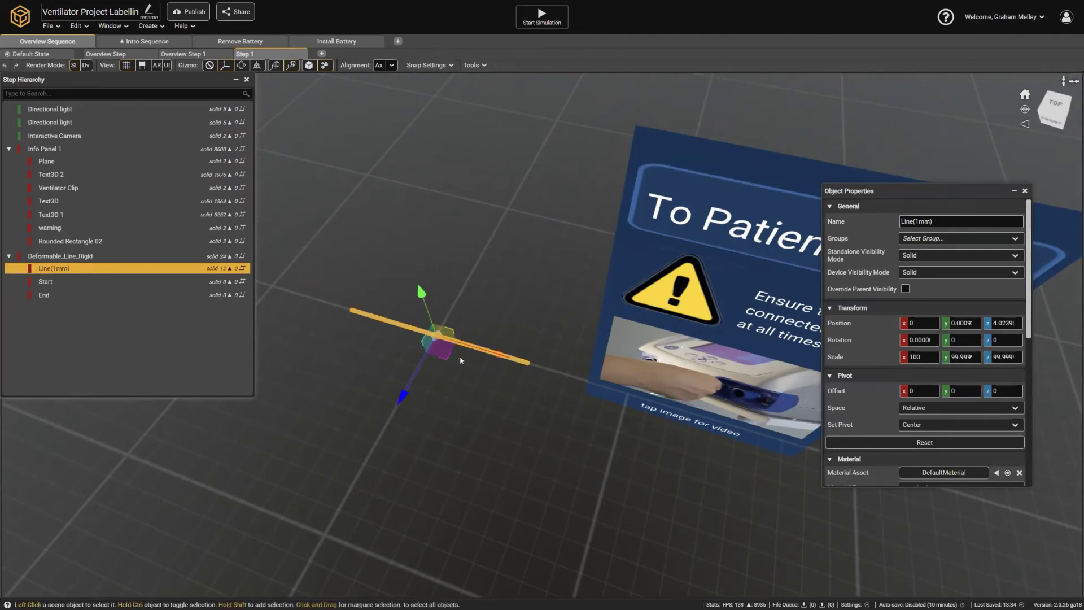
scroll(974, 349, "down", 3)
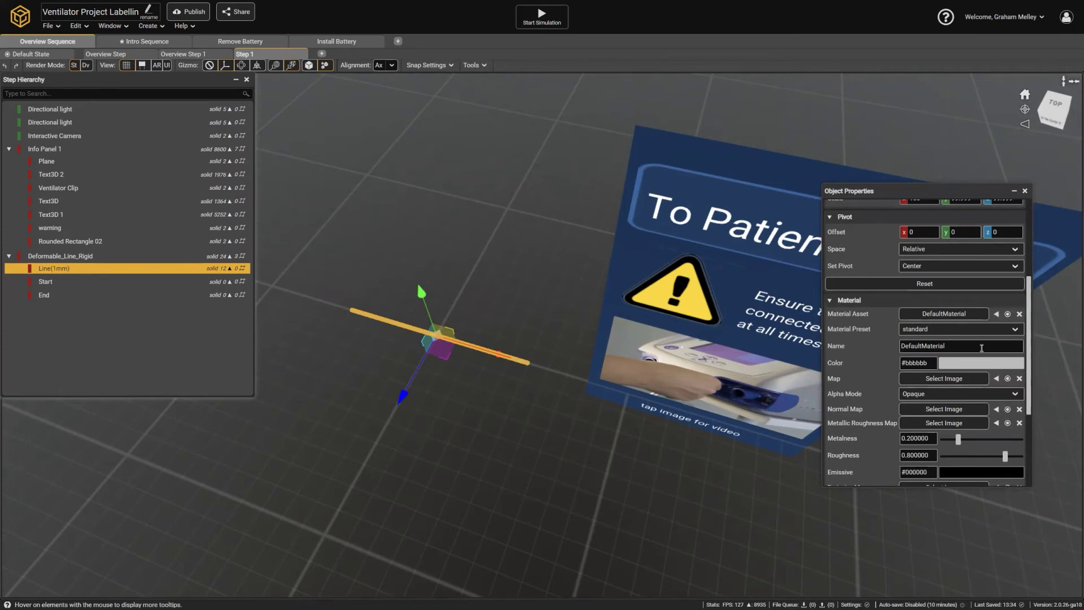
left_click(60, 282)
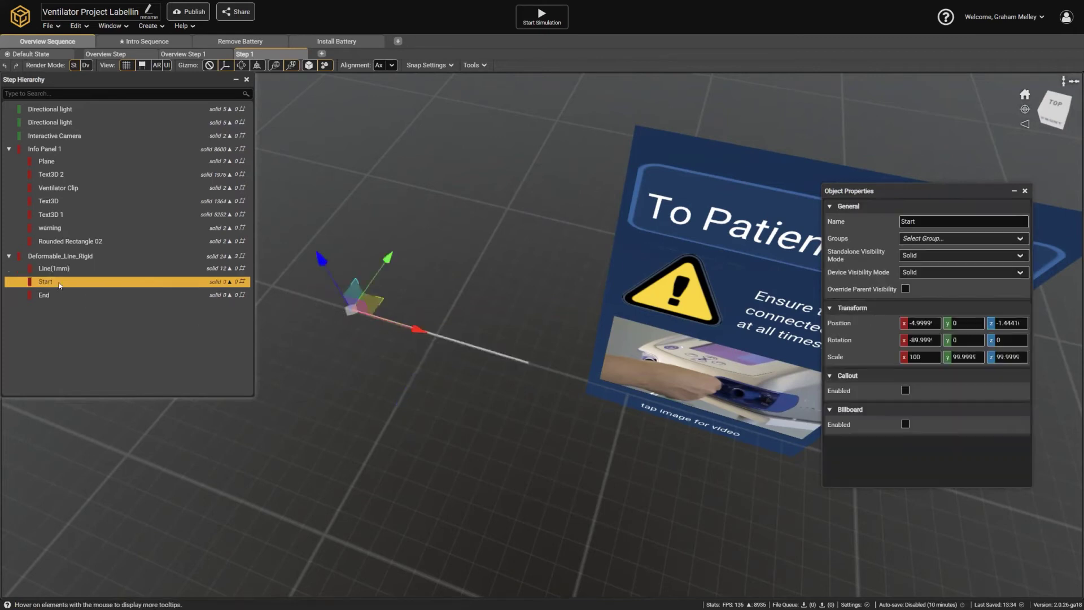
left_click(51, 298)
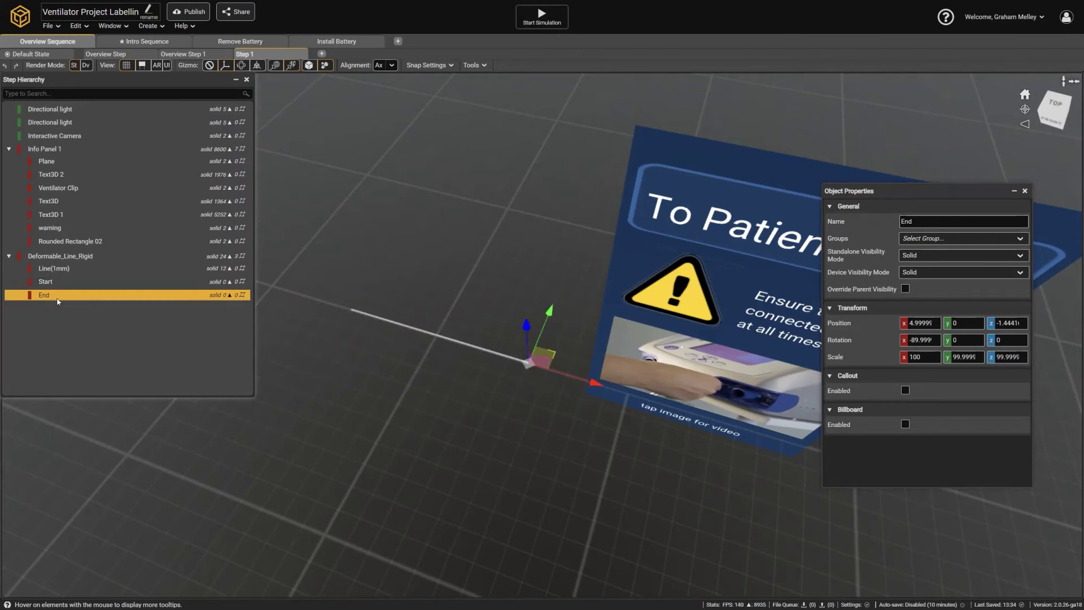
Create a new material named Line White for Line(1mm) and set its material preset to diffuseUnlit.
left_click(64, 271)
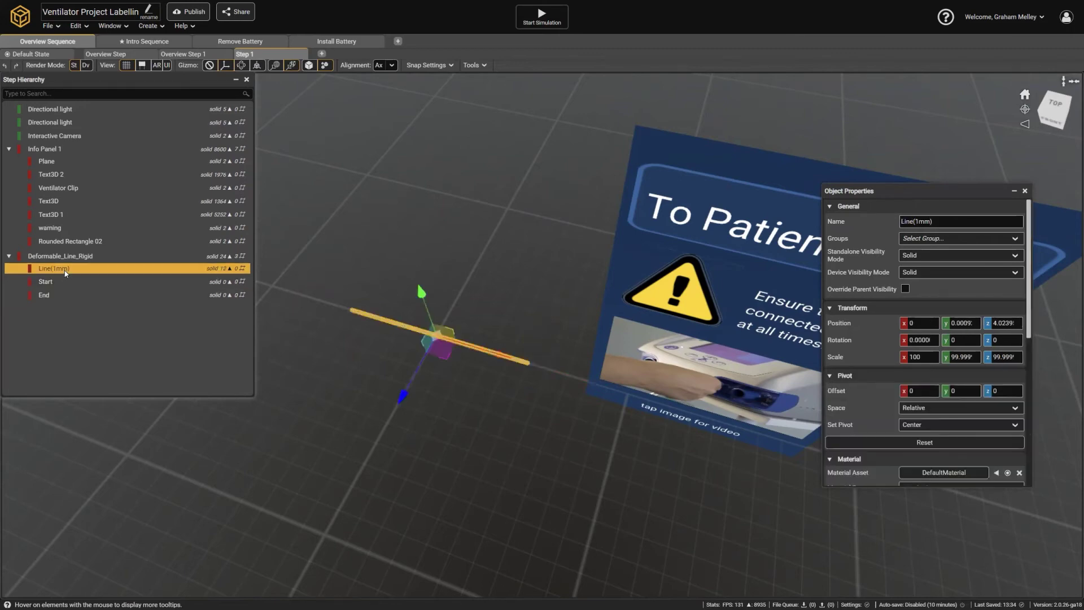
scroll(862, 370, "down", 3)
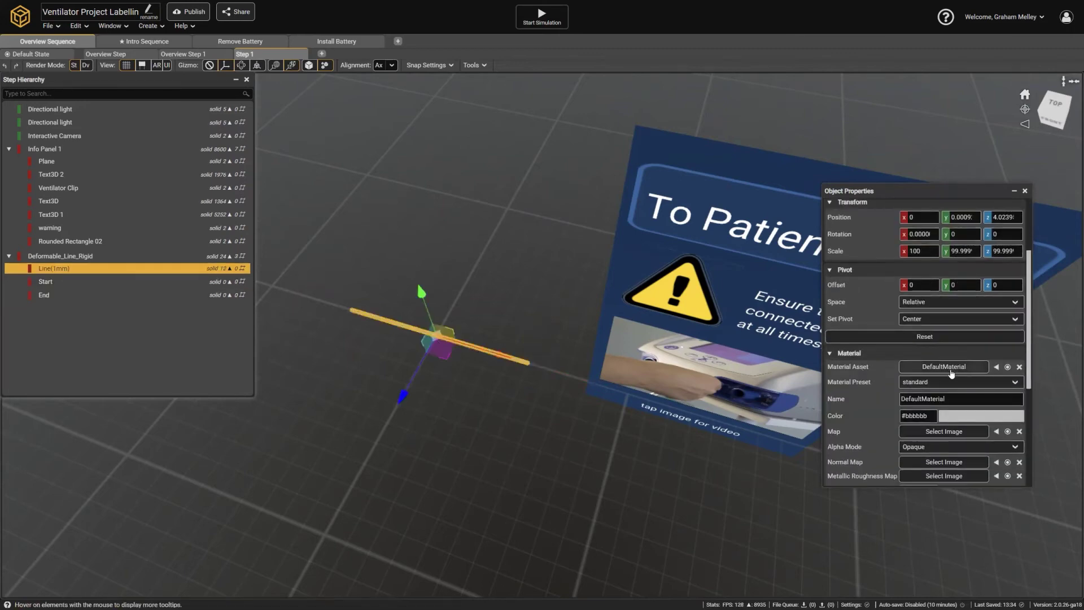
scroll(950, 372, "down", 2)
scroll(959, 386, "down", 2)
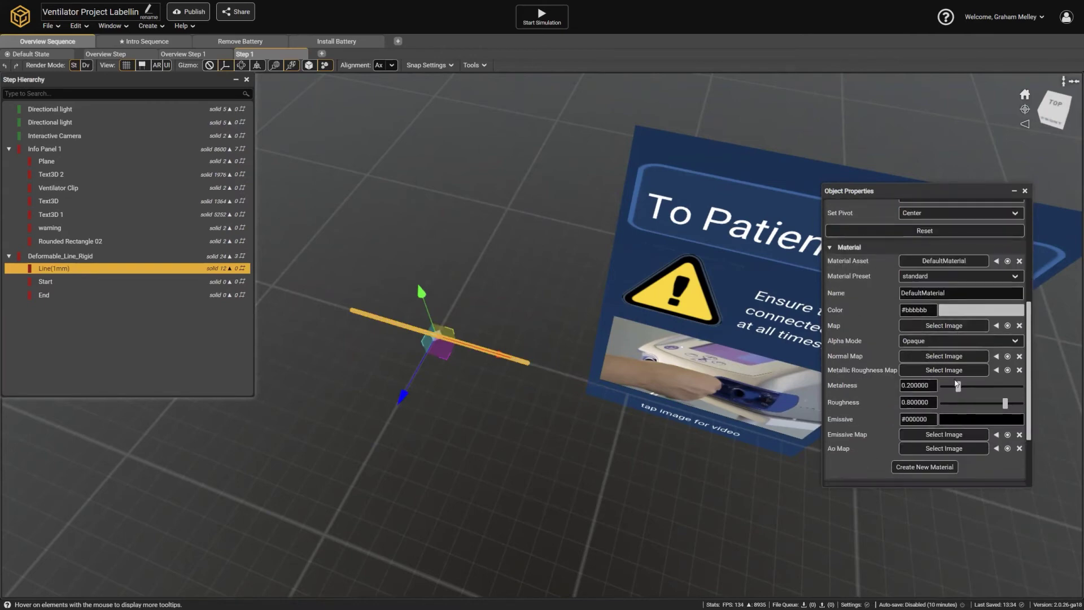
left_click(924, 467)
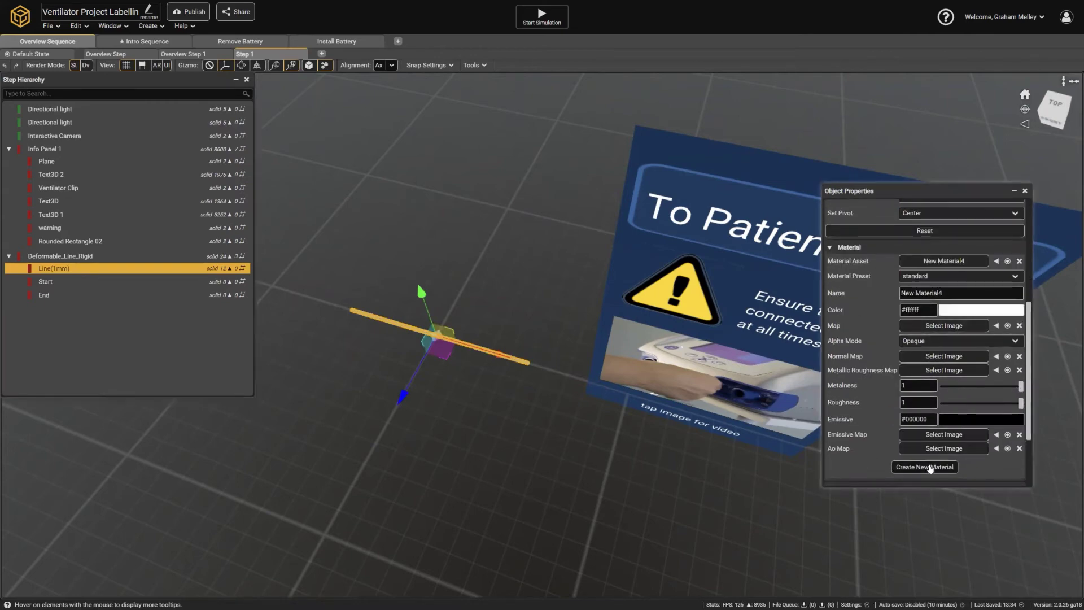
left_click(961, 292)
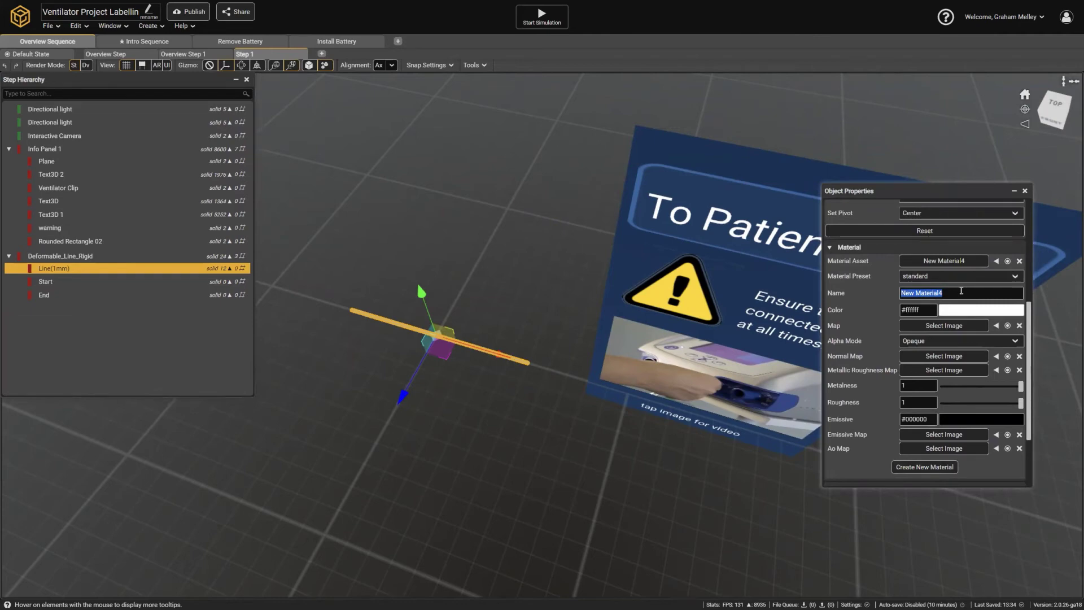
type("Line White")
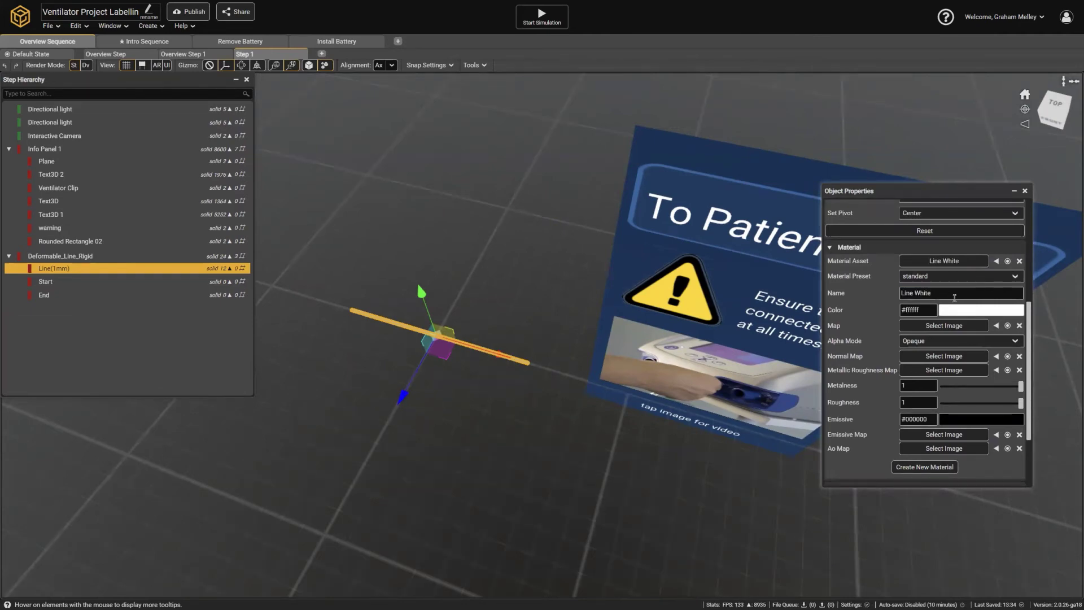
left_click(924, 278)
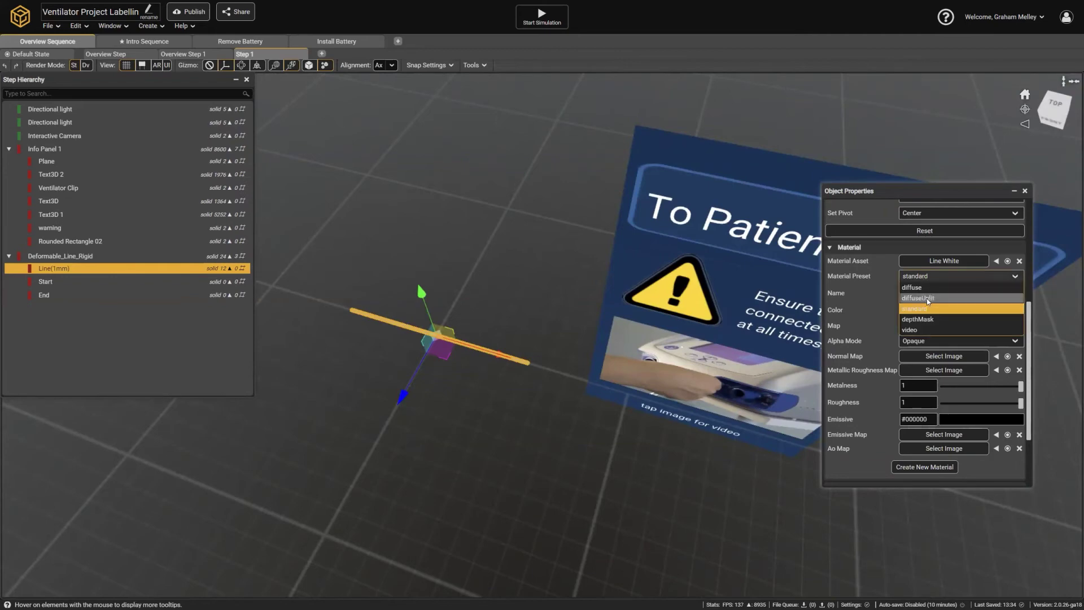
left_click(920, 299)
left_click(553, 287)
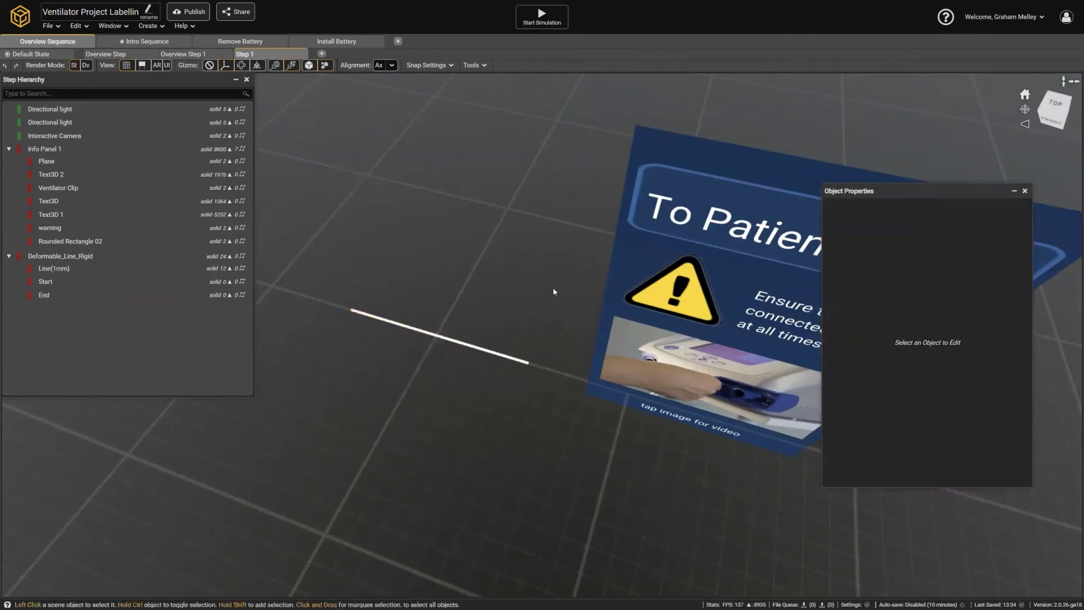
Try lowering the line's End point to test the deformation, and undo the move.
right_click_drag(504, 310, 602, 315)
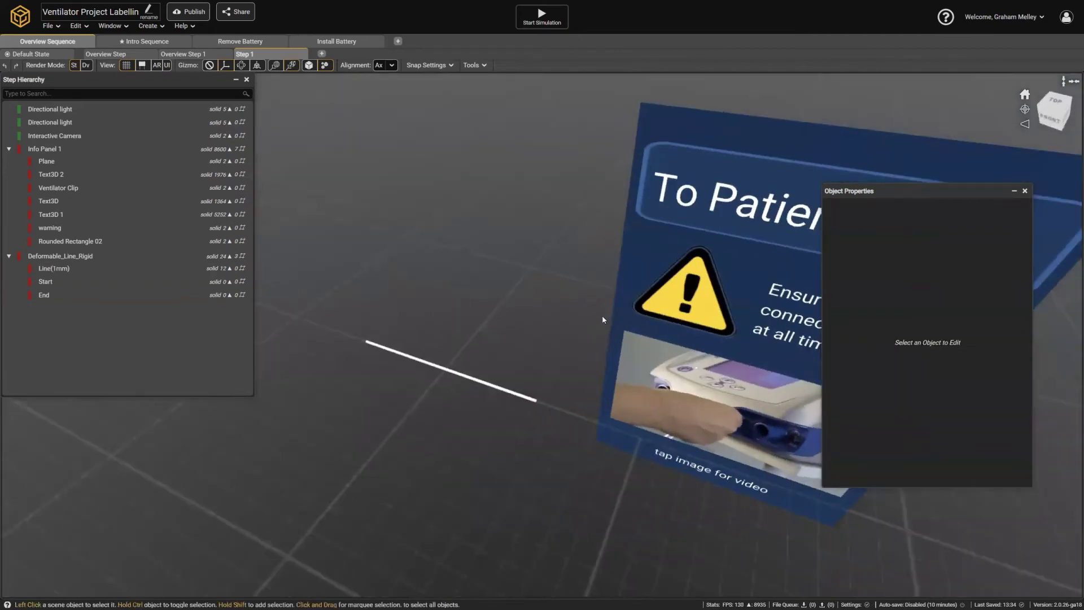
scroll(540, 324, "up", 2)
left_click(85, 281)
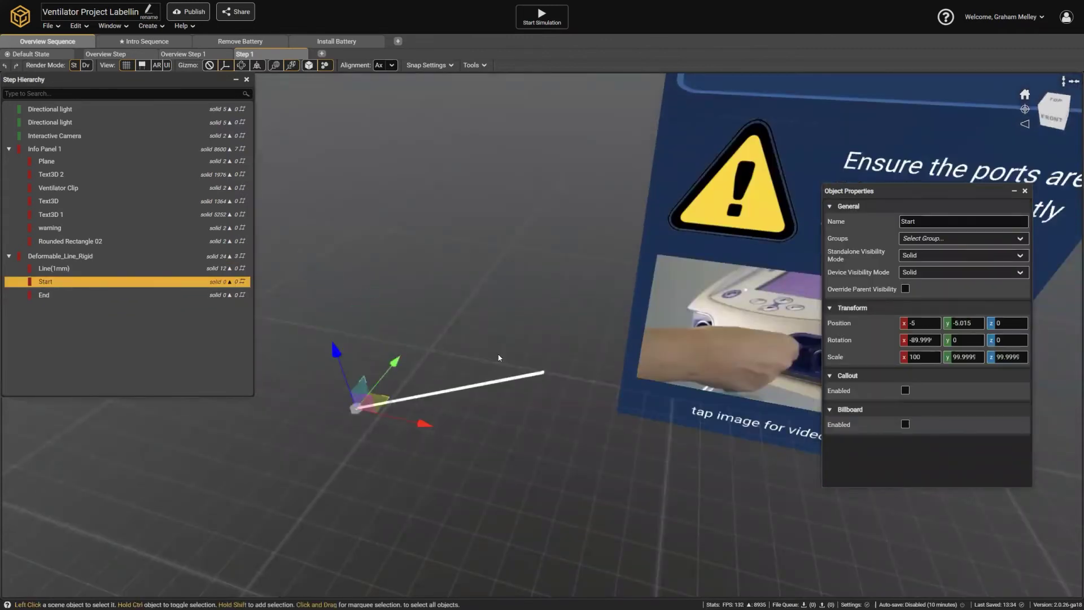
left_click(68, 295)
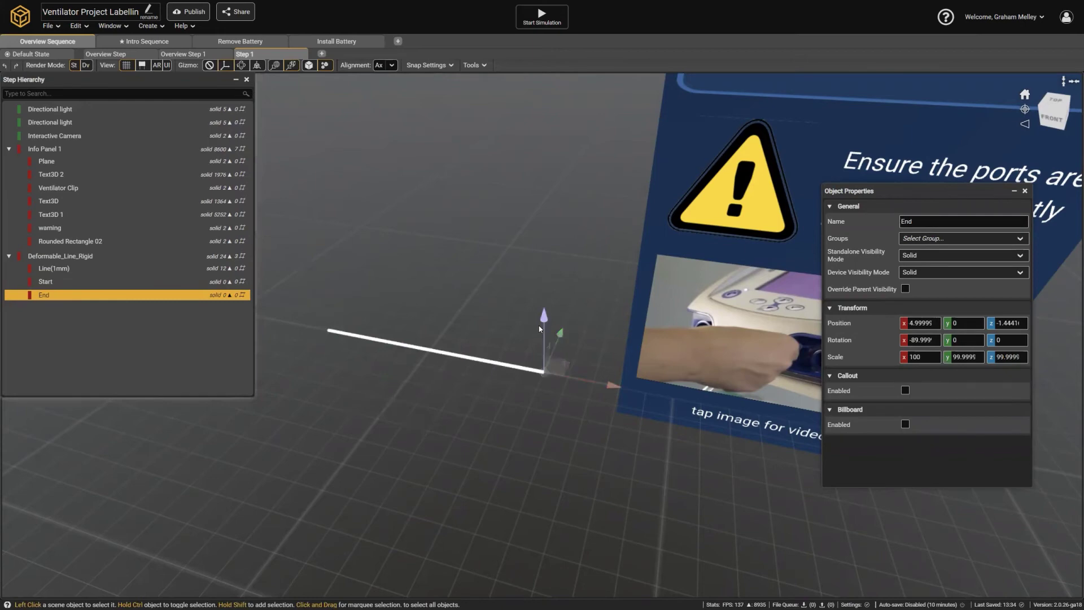
left_click_drag(545, 323, 553, 399)
key("ctrl+z")
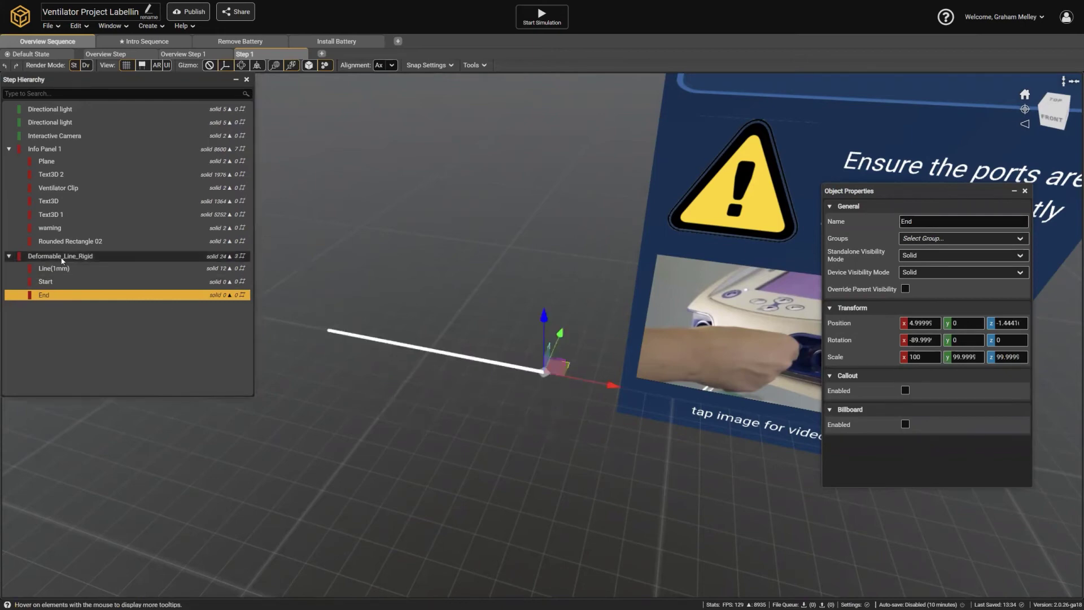
Examine where Deformable_Line_Rigid sits relative to the info panel, and look through the available alignment options.
left_click(102, 256)
scroll(830, 181, "down", 2)
middle_click_drag(830, 182, 548, 236)
right_click_drag(254, 313, 241, 312)
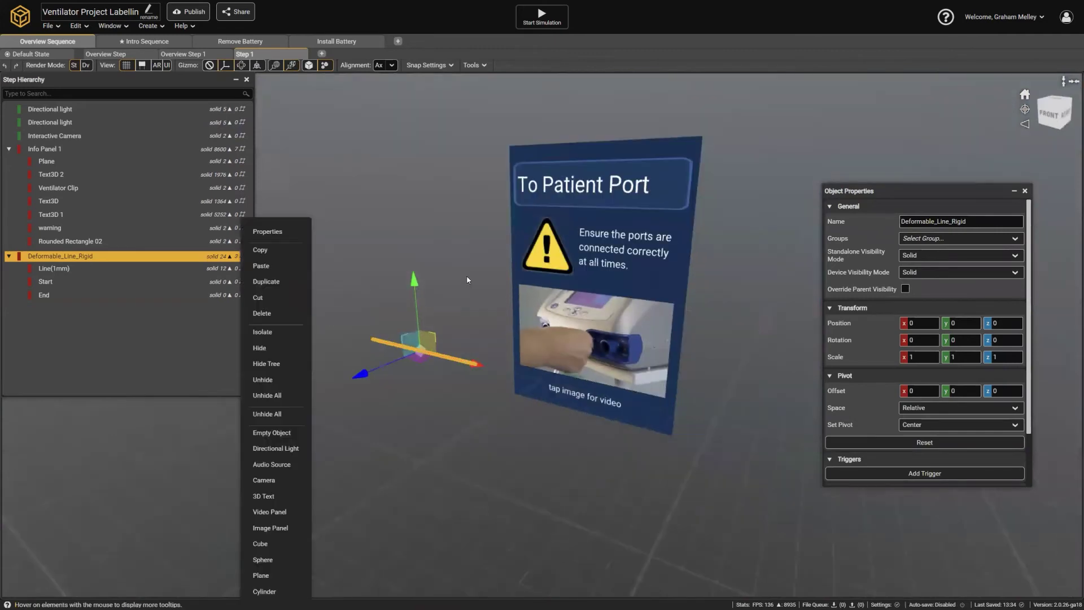
left_click(478, 243)
right_click_drag(588, 272, 629, 294)
scroll(461, 313, "down", 2)
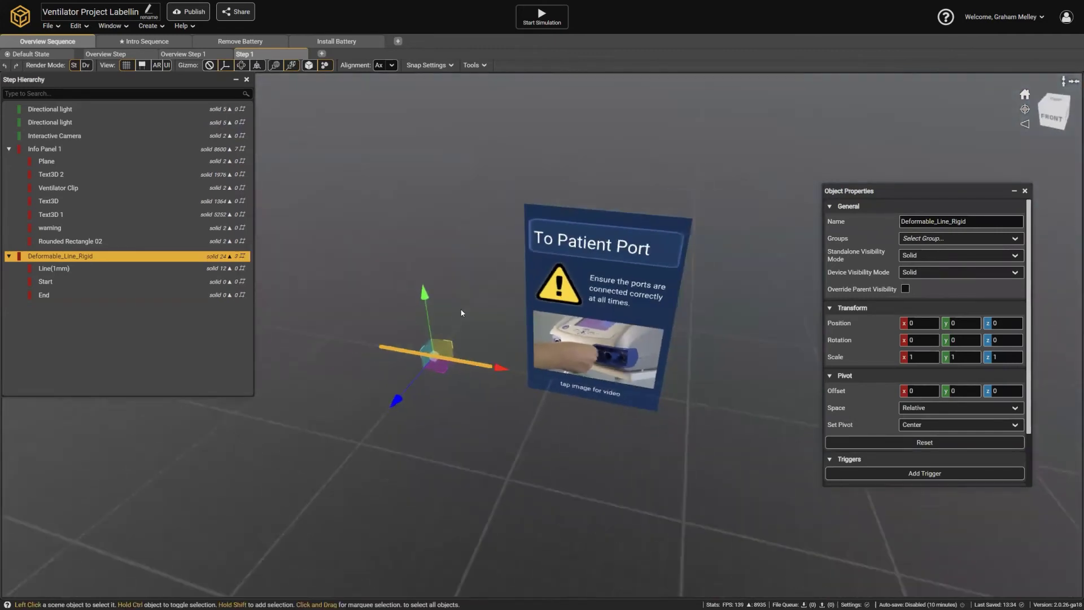
middle_click_drag(632, 276, 587, 249)
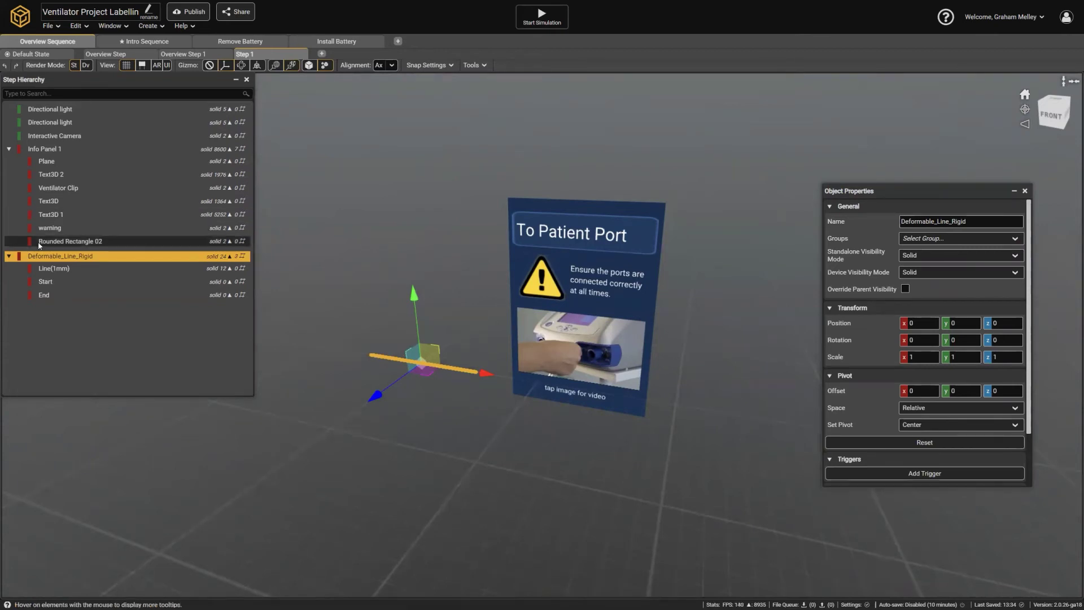
middle_click_drag(472, 261, 465, 286)
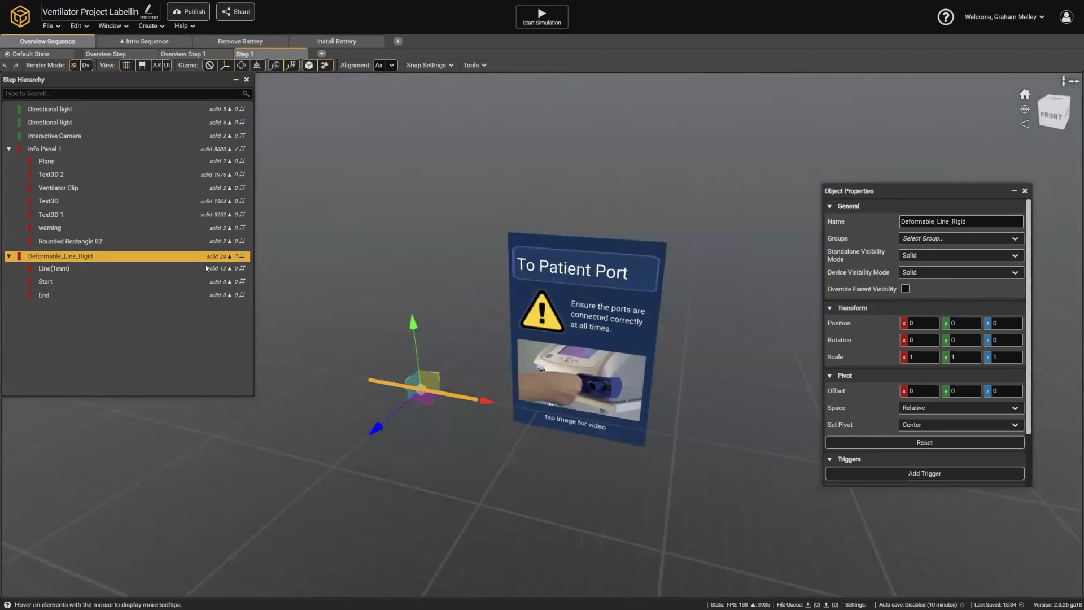
left_click(392, 66)
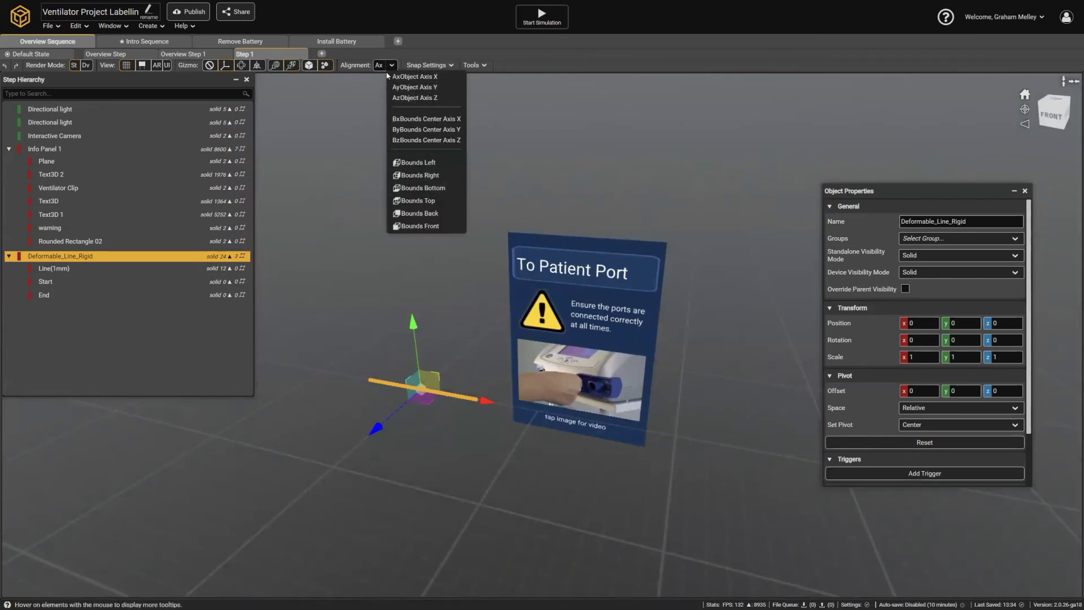
left_click(514, 60)
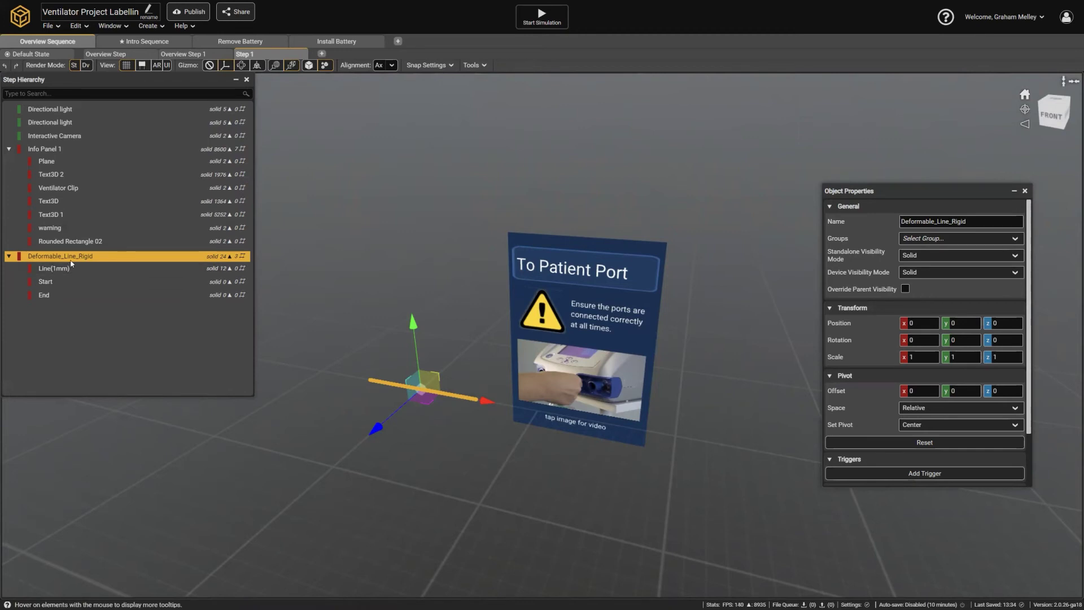
Nest Deformable_Line_Rigid inside Info Panel 1 and compare the transform values of the two objects.
left_click_drag(67, 257, 82, 152)
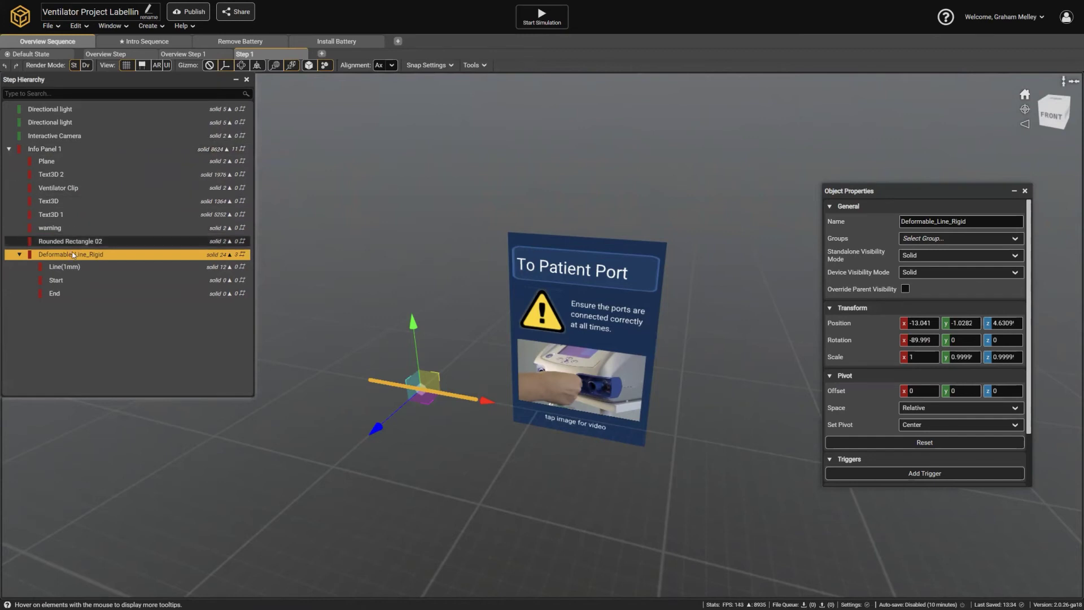
left_click(51, 148)
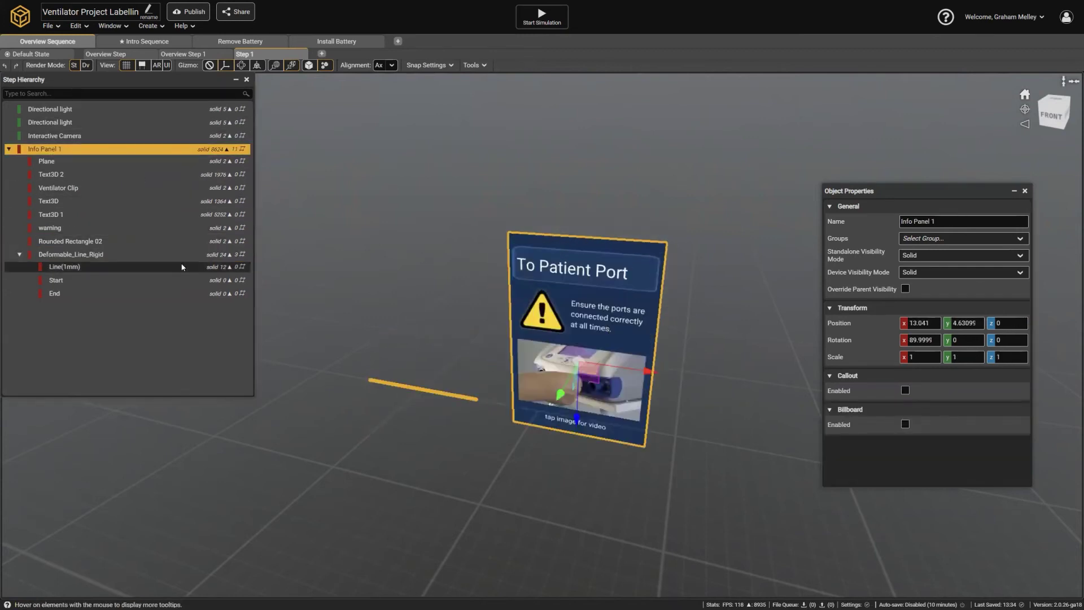
left_click(87, 255)
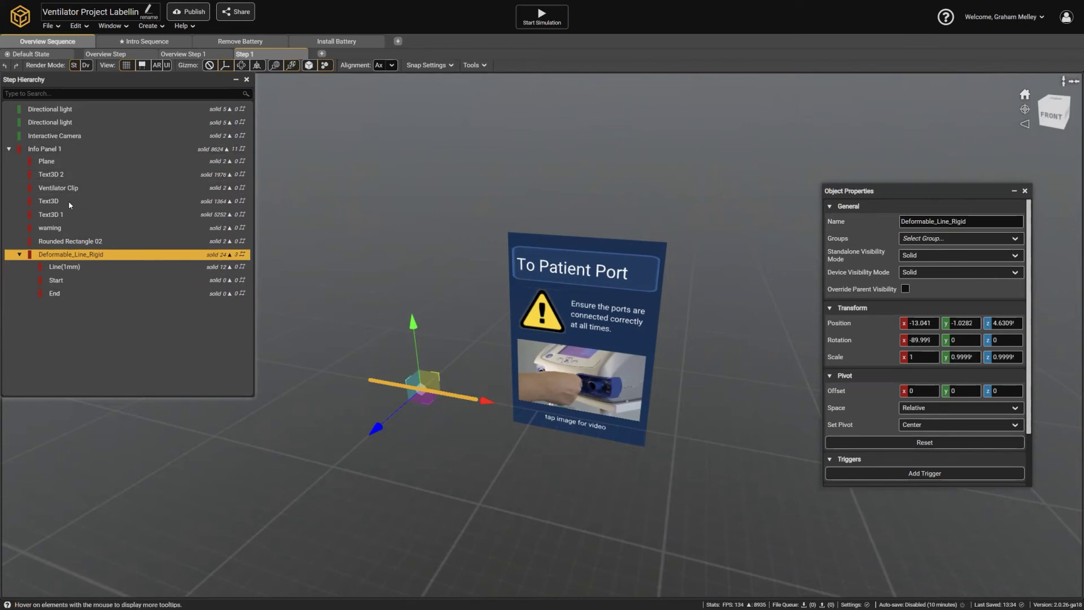
left_click(558, 323)
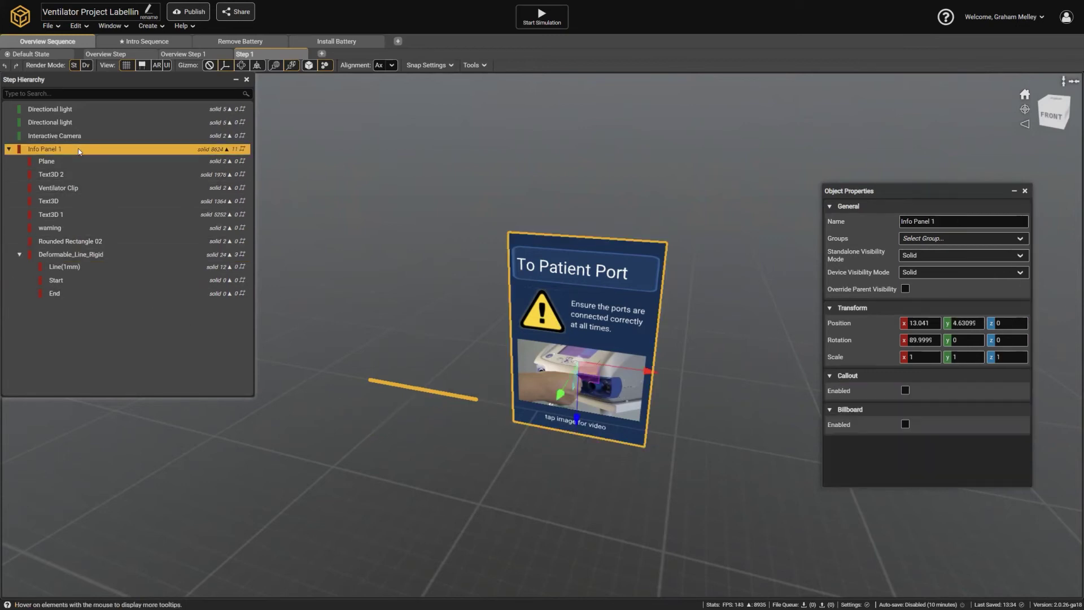
left_click(70, 254)
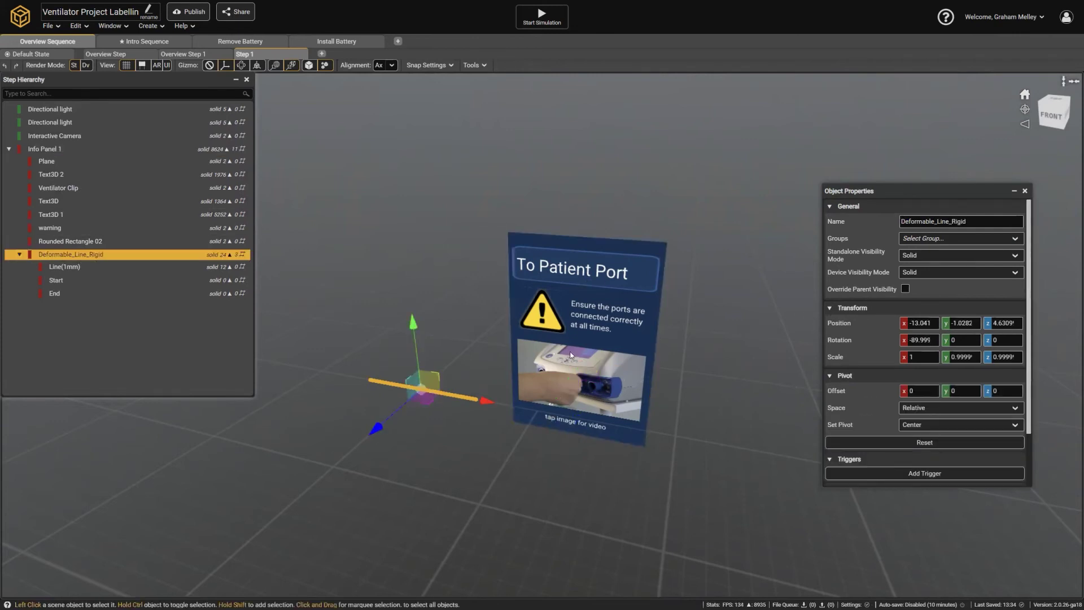
Set Deformable_Line_Rigid's position to 0 on the X, Y and Z axes relative to Info Panel 1.
left_click(932, 324)
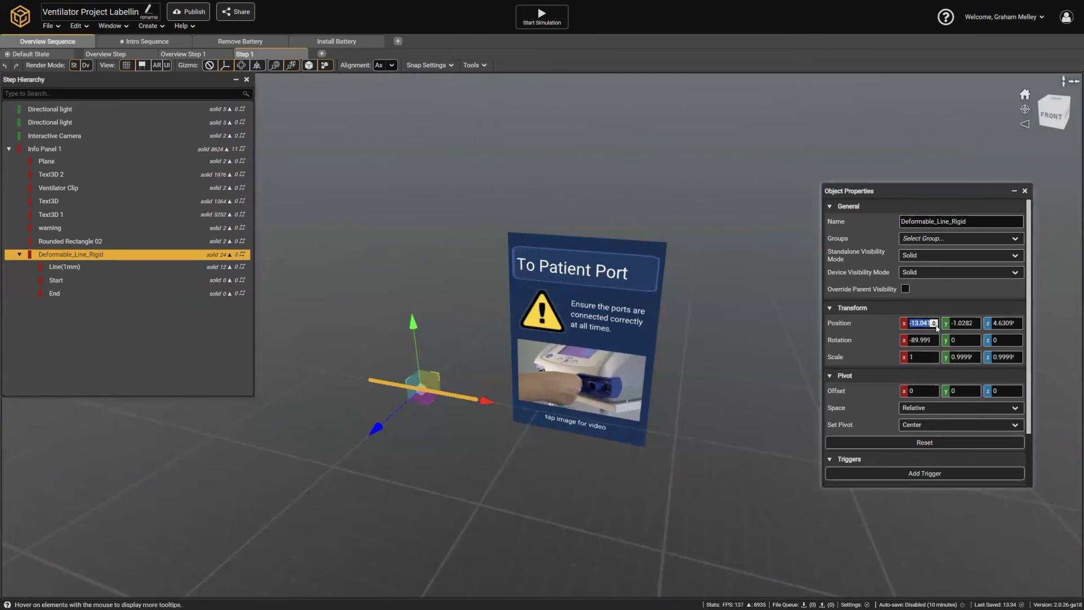
type("0")
key("Tab")
type("0")
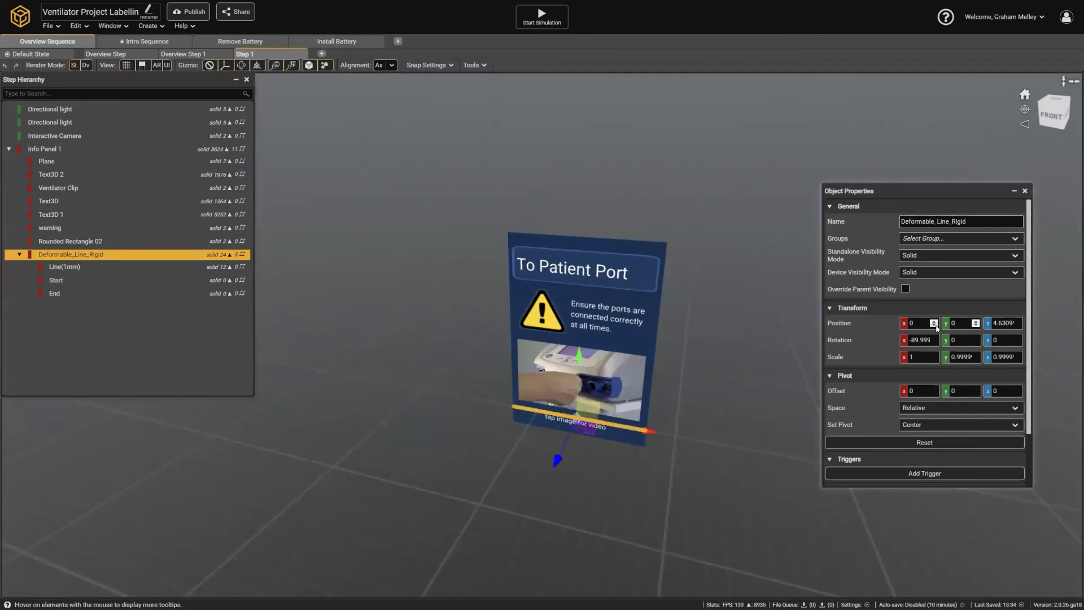
key("Tab")
type("0")
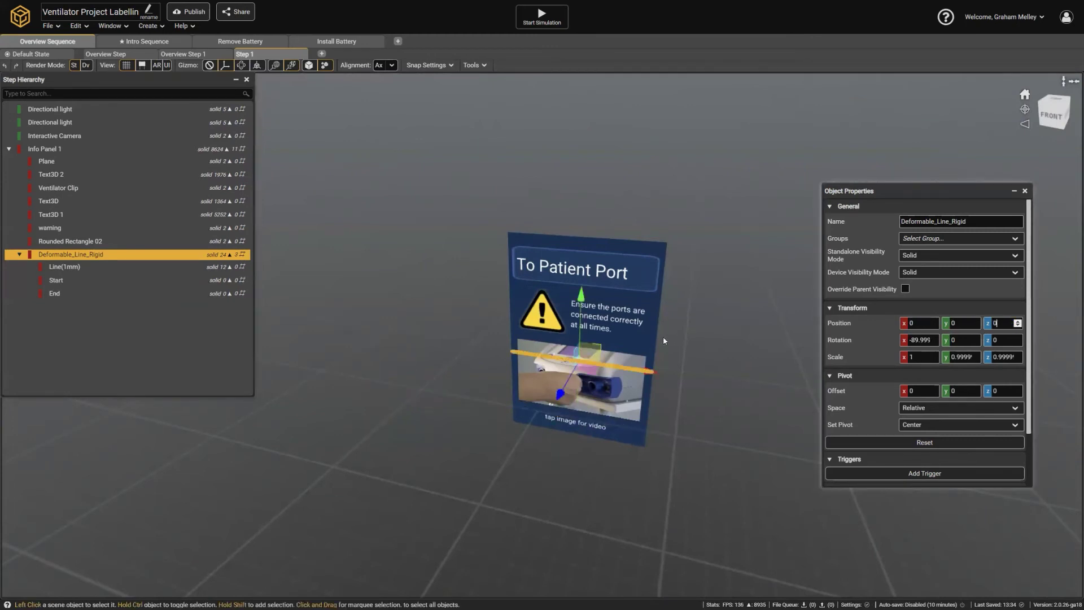
Shift Deformable_Line_Rigid slightly forward from the info panel's face, deselect it and check both ends of the line.
middle_click_drag(663, 338, 540, 338)
scroll(541, 338, "up", 4)
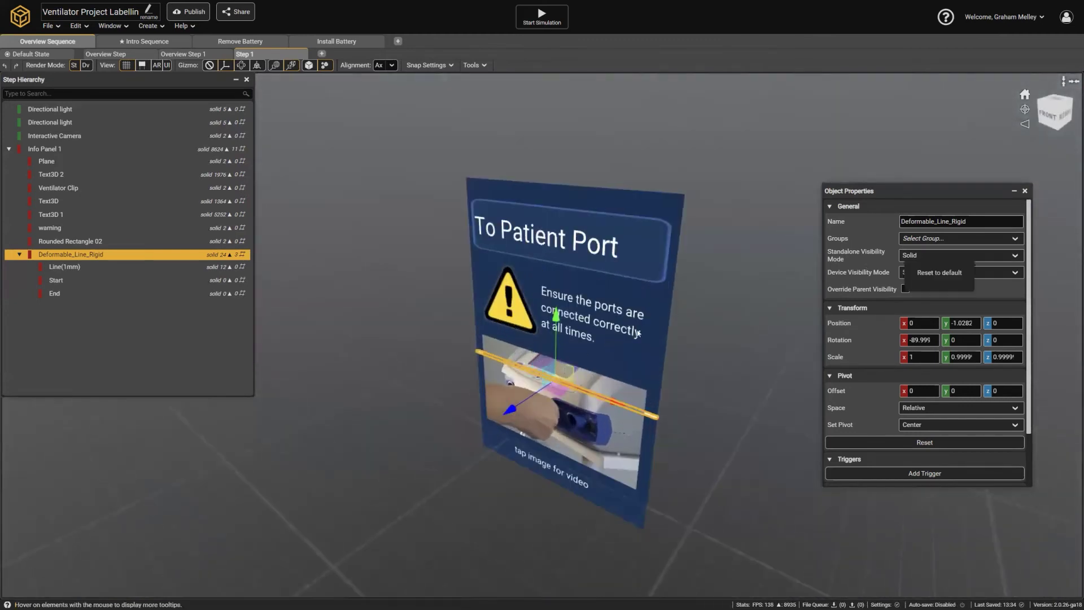
left_click(514, 406)
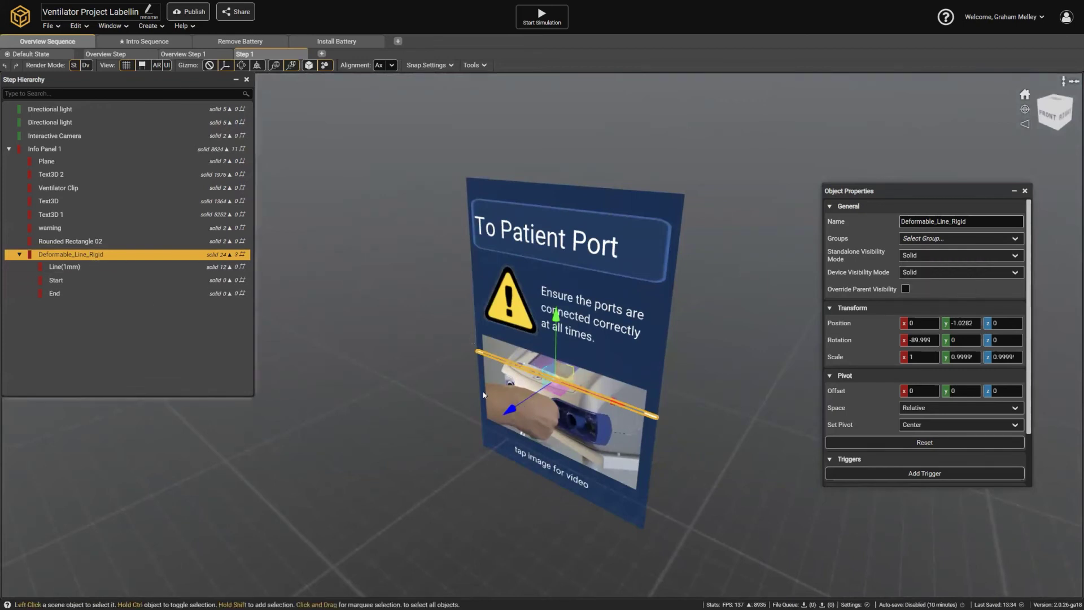
left_click_drag(507, 407, 501, 411)
middle_click_drag(513, 398, 424, 362)
left_click(423, 361)
middle_click_drag(598, 364, 415, 360)
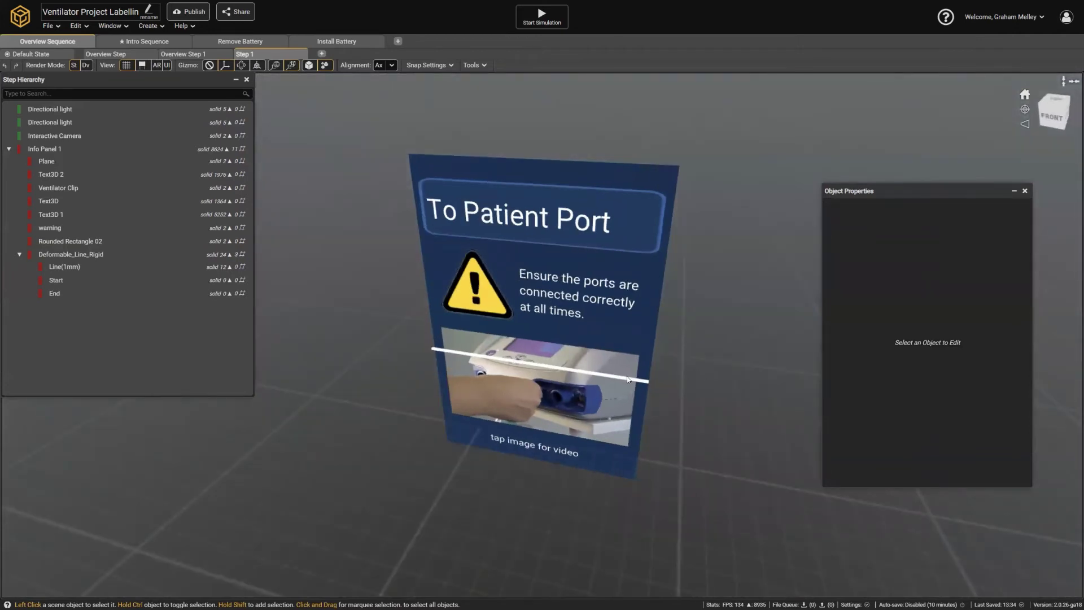
middle_click_drag(653, 387, 687, 318)
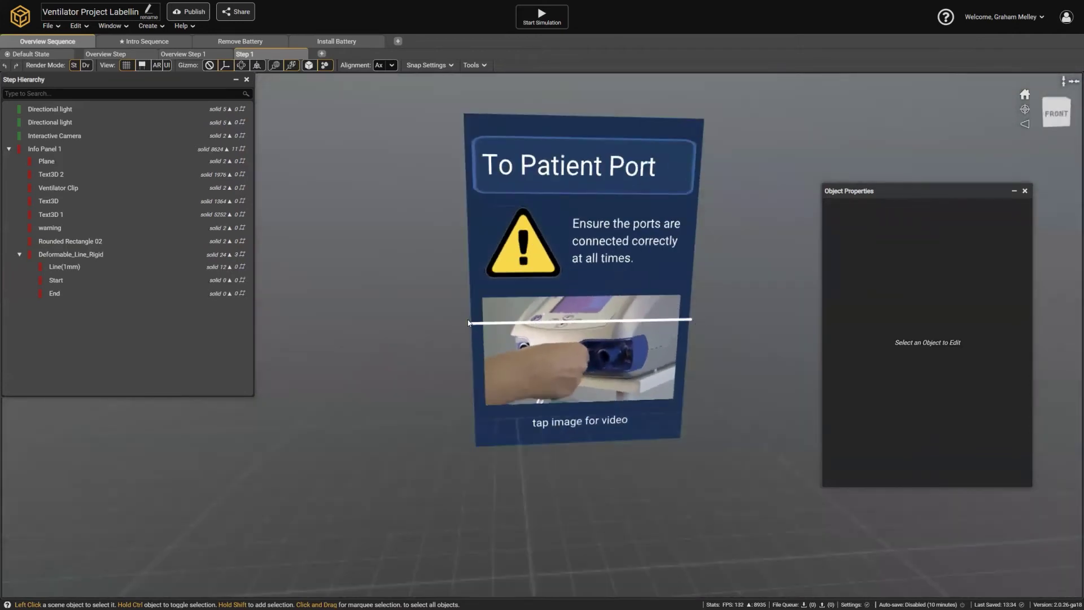
middle_click_drag(469, 322, 572, 339)
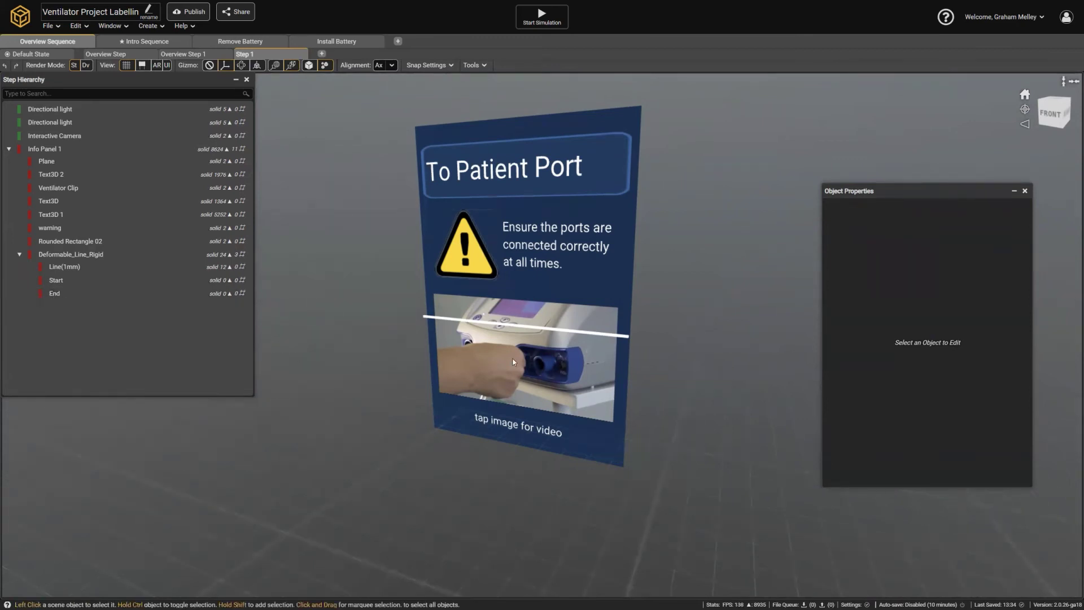
Add a top-level sphere to the step and scale it down uniformly to about 0.058.
right_click(66, 351)
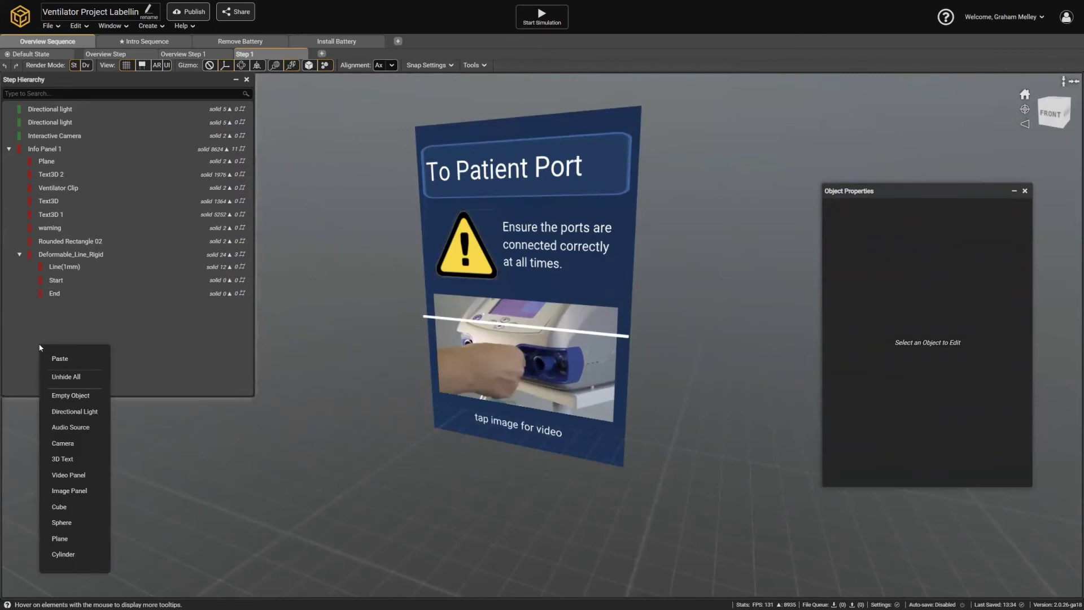
left_click(62, 522)
right_click_drag(448, 390, 370, 303)
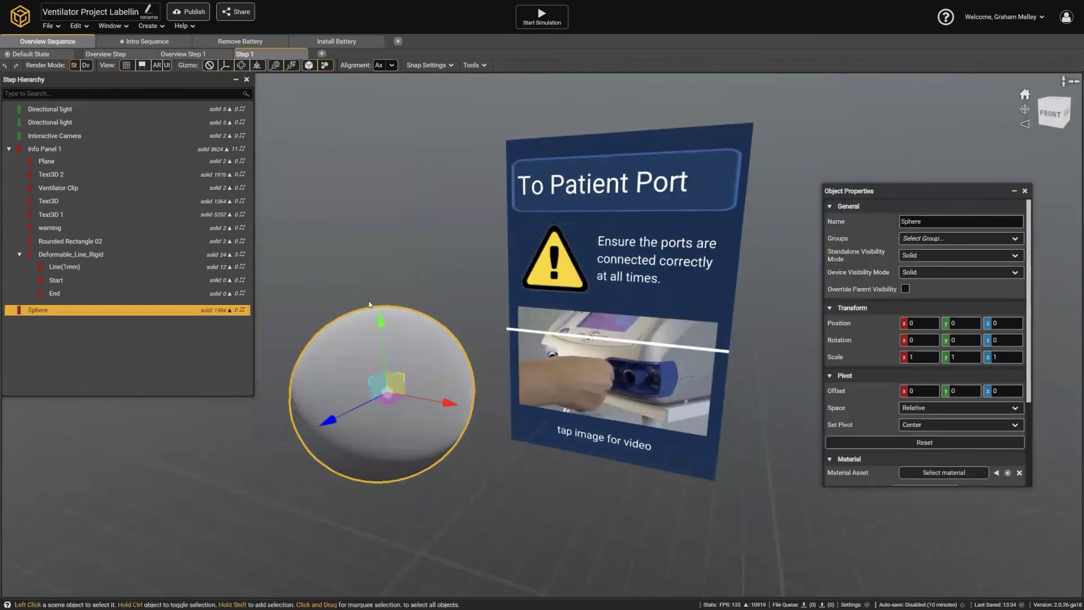
left_click(257, 67)
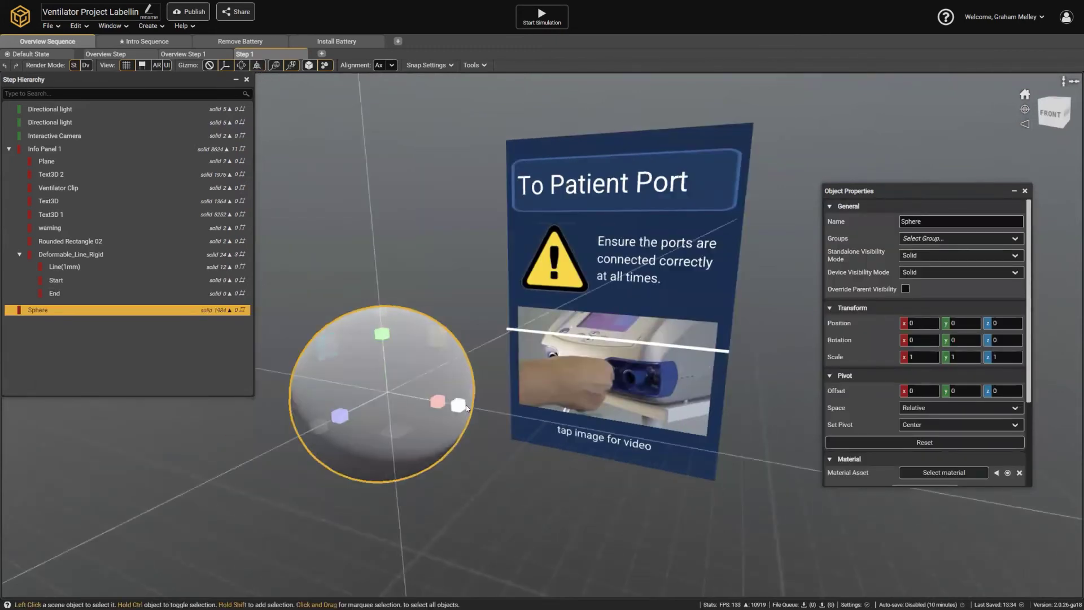
left_click_drag(466, 405, 421, 398)
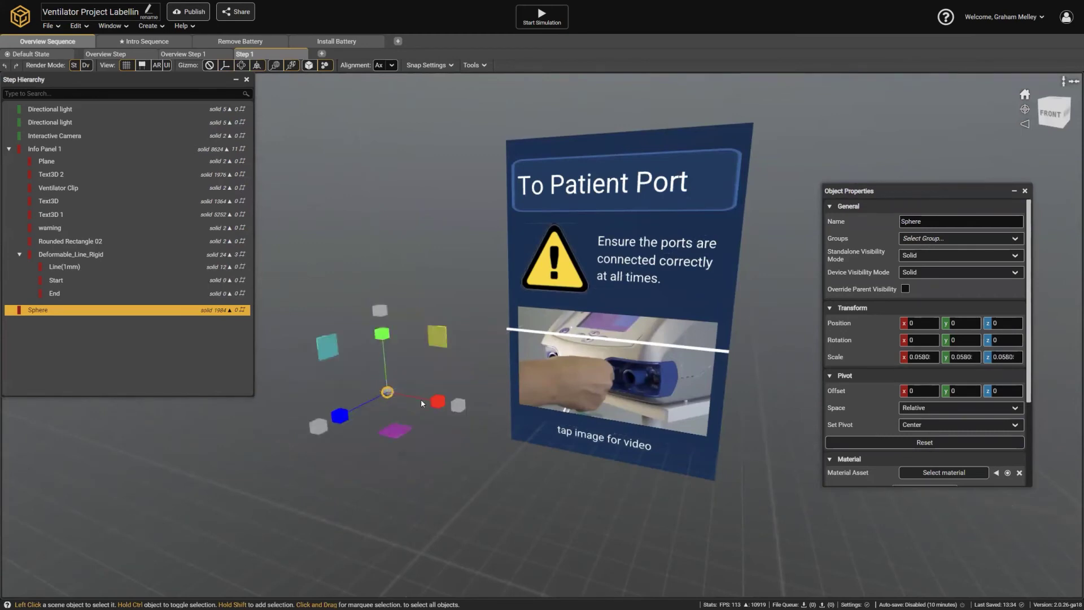
Nest the sphere under the line's Start point and set its X, Y and Z position to 0.
left_click_drag(52, 308, 88, 280)
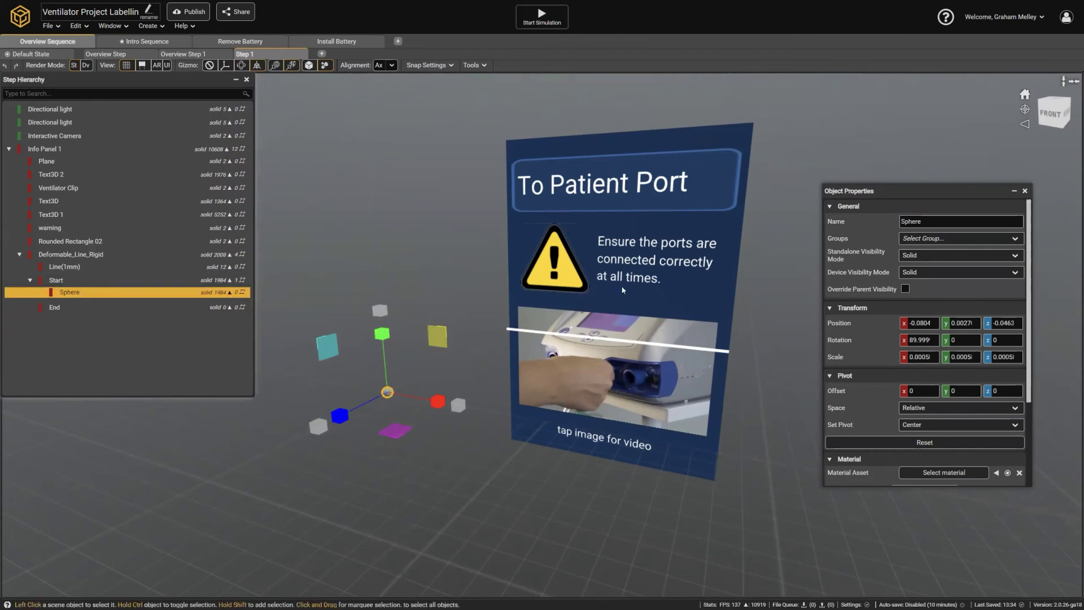
left_click(933, 323)
type("0")
key("Tab")
type("0")
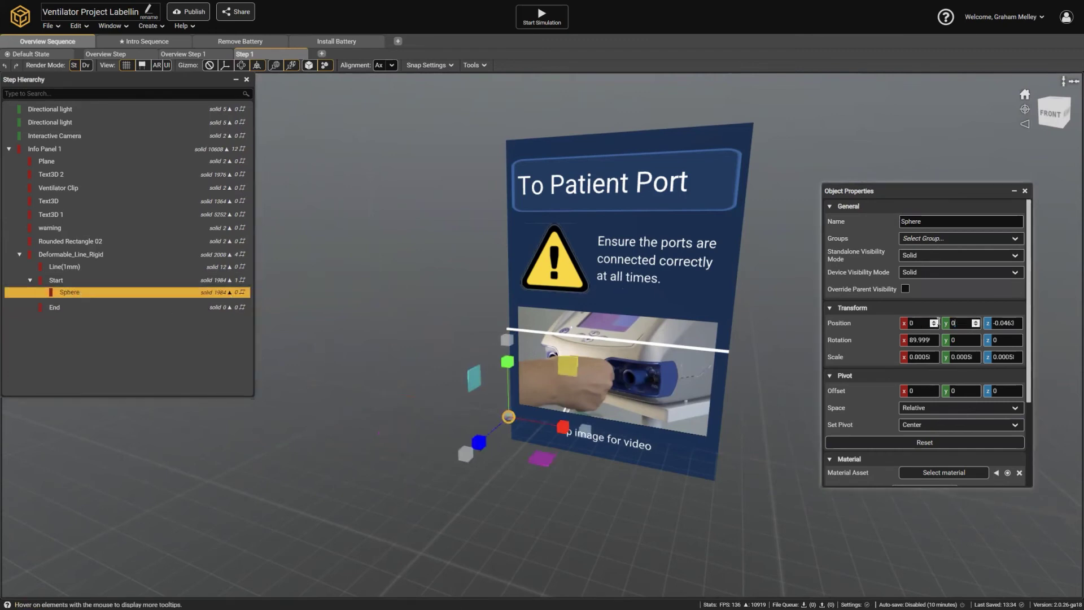
key("Tab")
type("0")
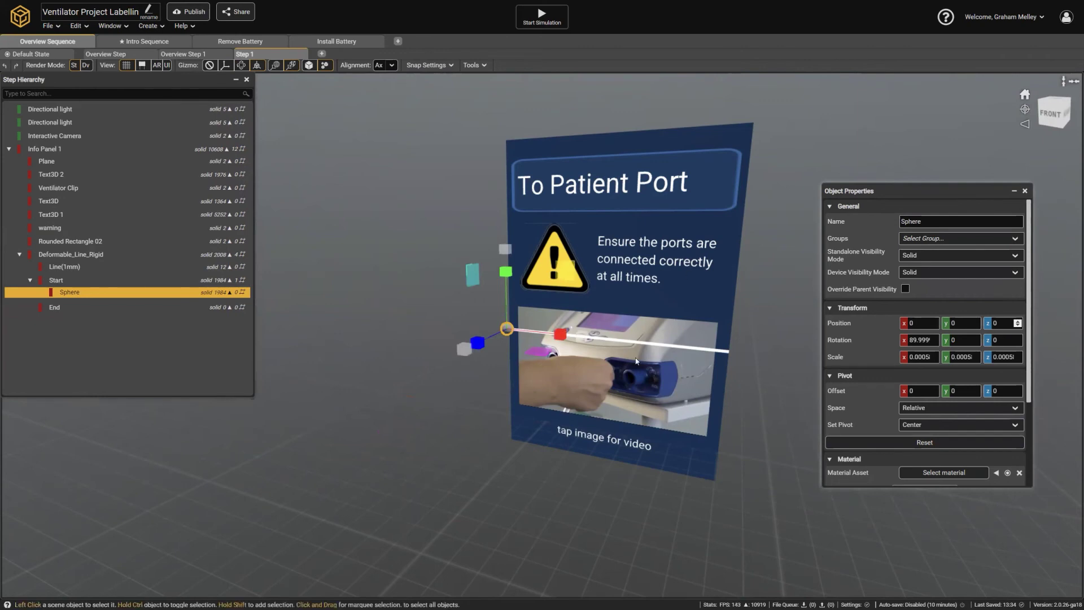
Assign the existing diffuseUnlit material Line White to the sphere under Start.
scroll(936, 411, "down", 3)
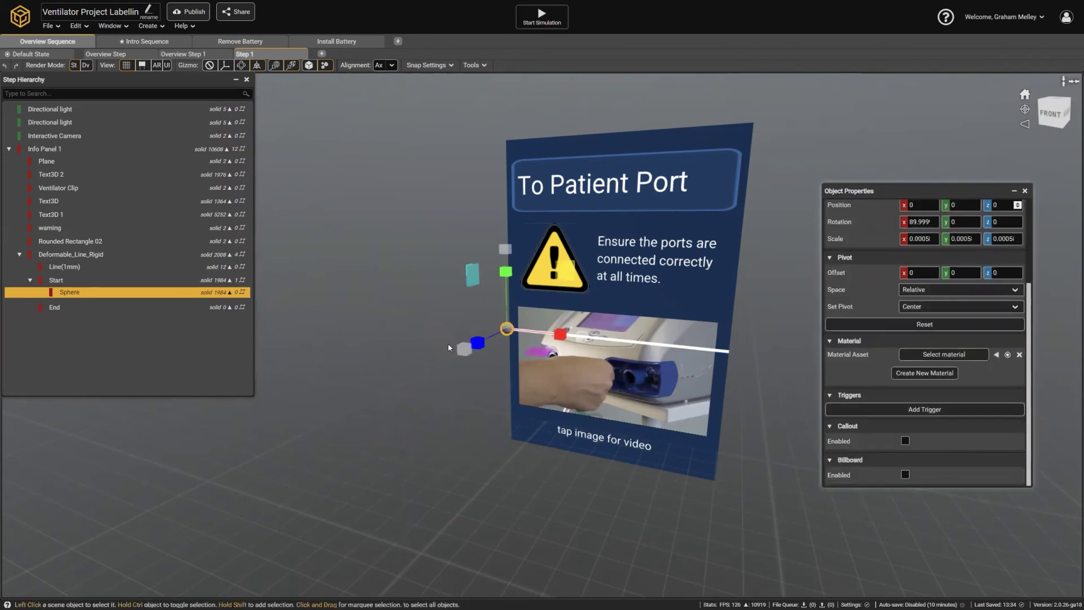
left_click(375, 312)
left_click(160, 292)
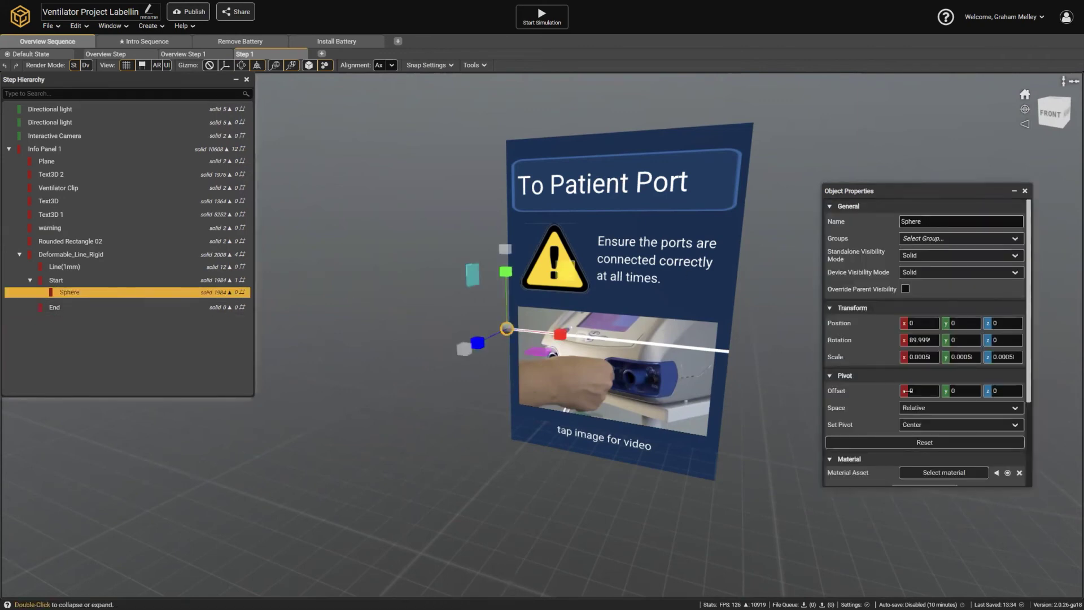
scroll(937, 456, "down", 3)
left_click(939, 356)
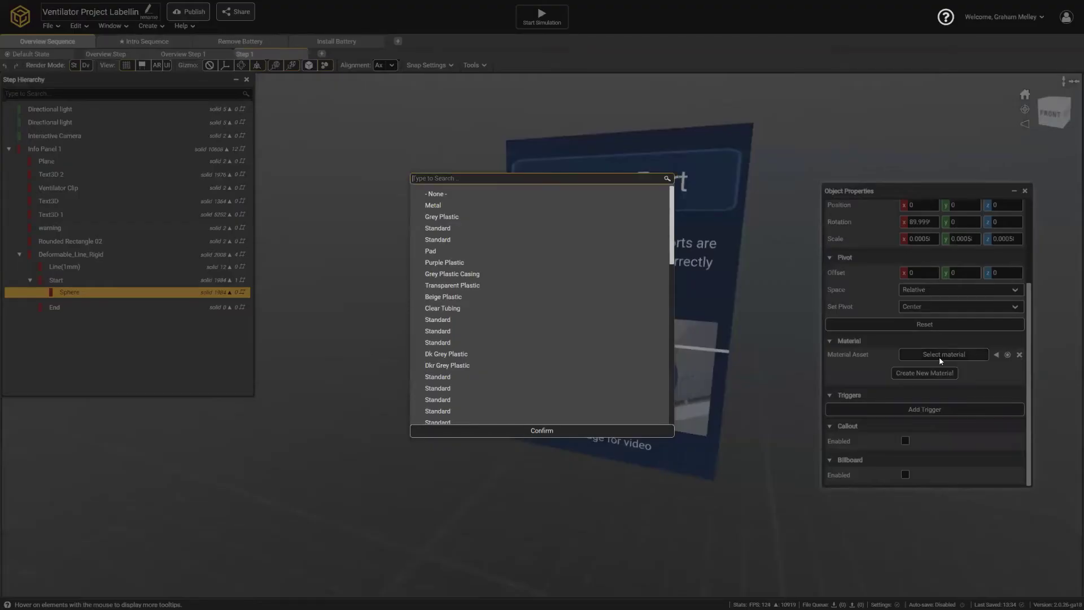
type("lin")
left_click(481, 321)
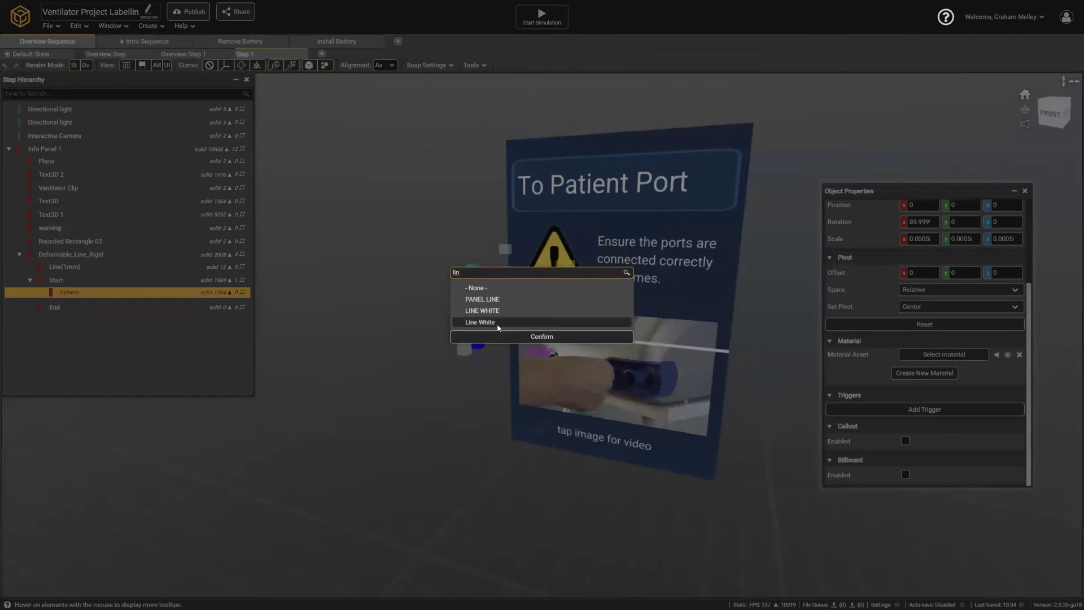
left_click(545, 337)
right_click_drag(617, 307, 508, 299)
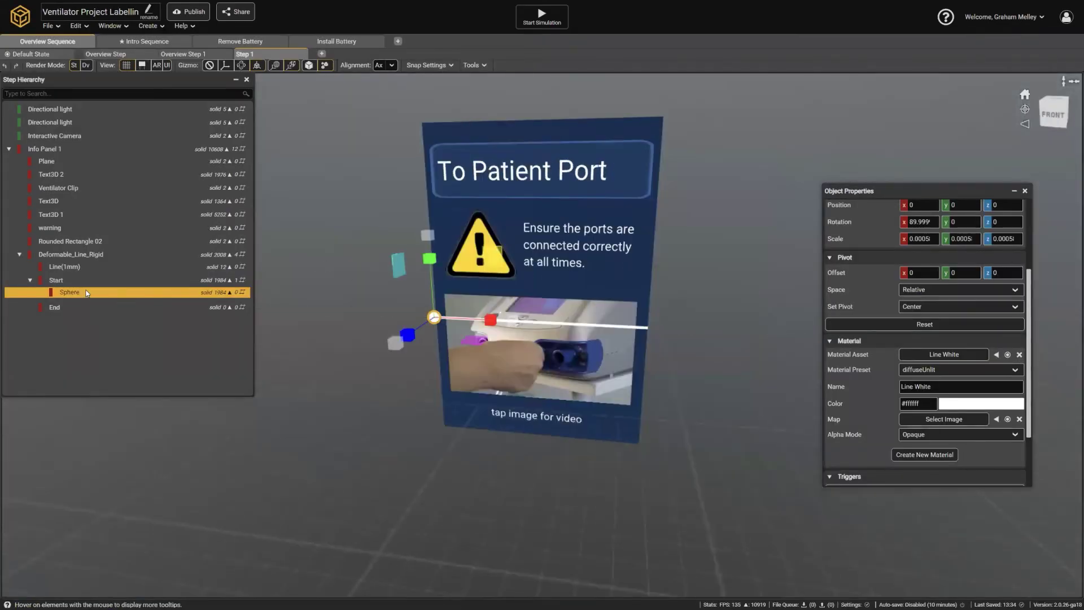
Duplicate the sphere under Start and nest the copy under the line's End point.
key("ctrl+d")
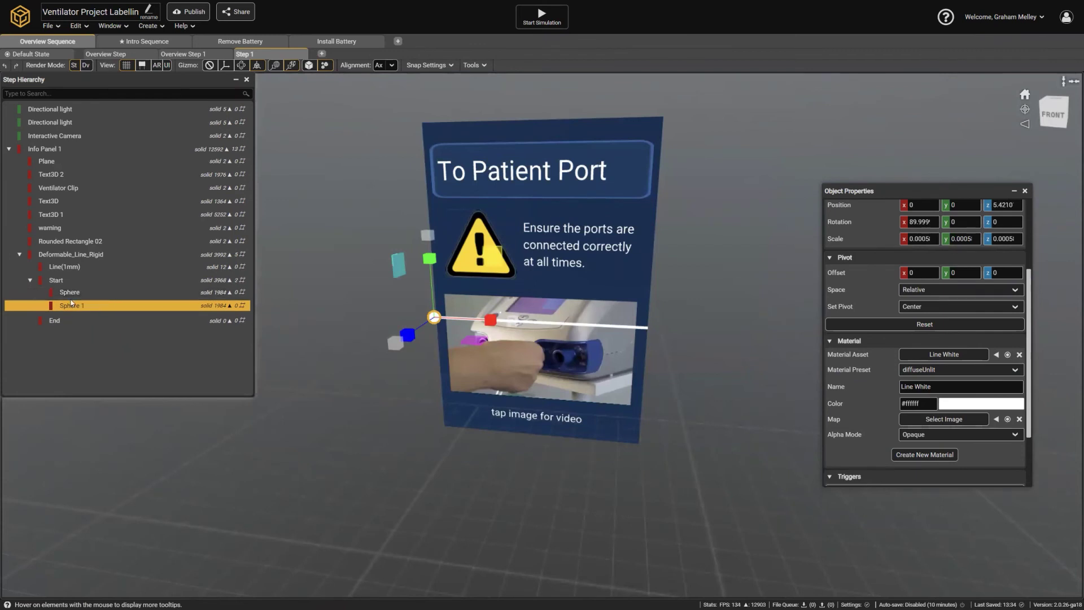
left_click_drag(72, 303, 78, 321)
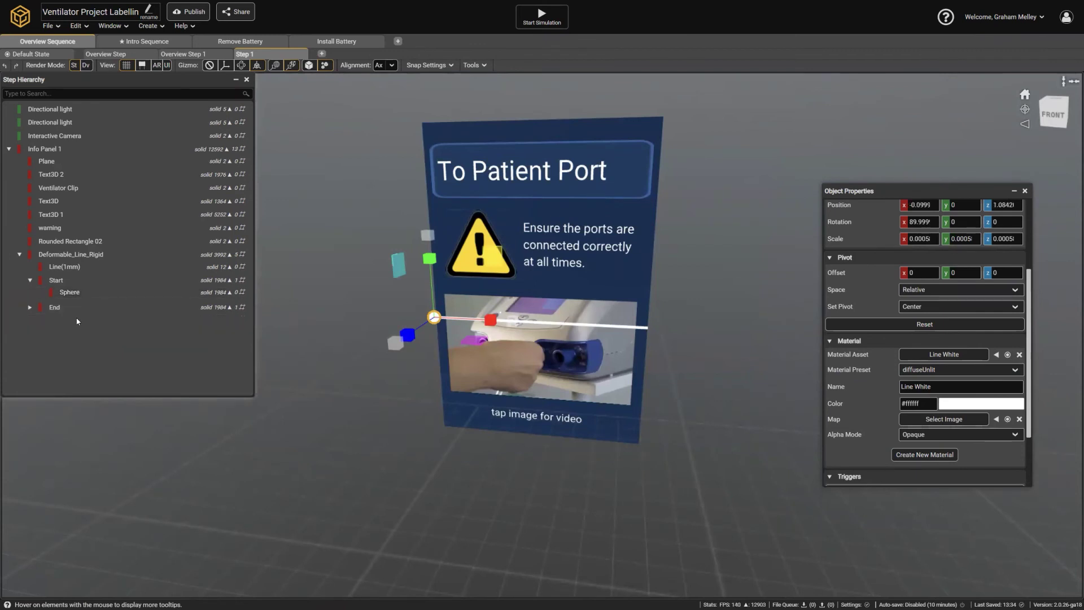
left_click(30, 307)
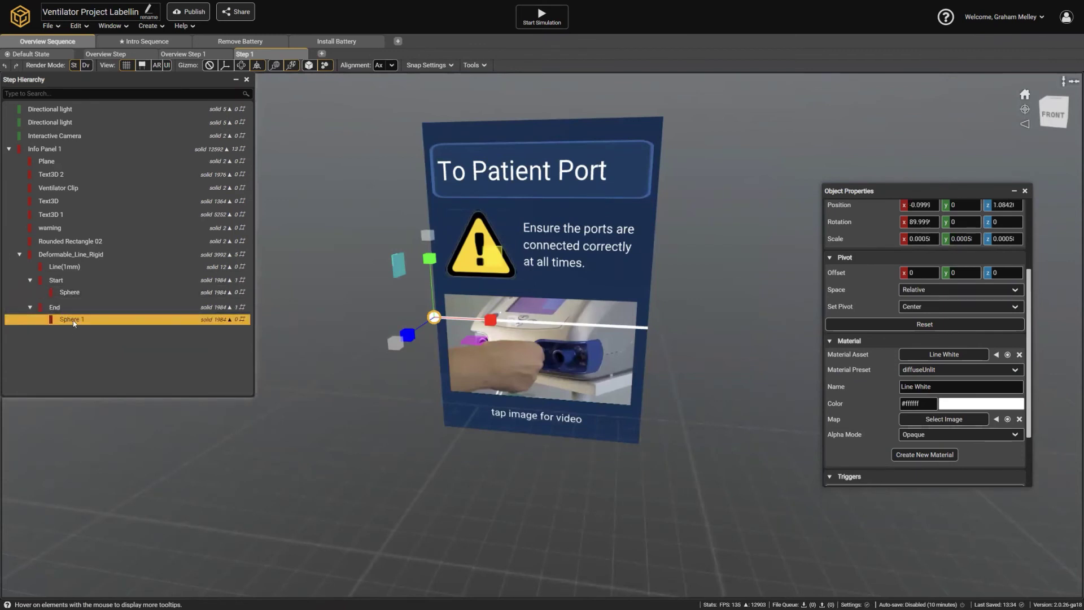
Set the X, Y and Z position of the sphere under End to 0.
scroll(926, 287, "up", 3)
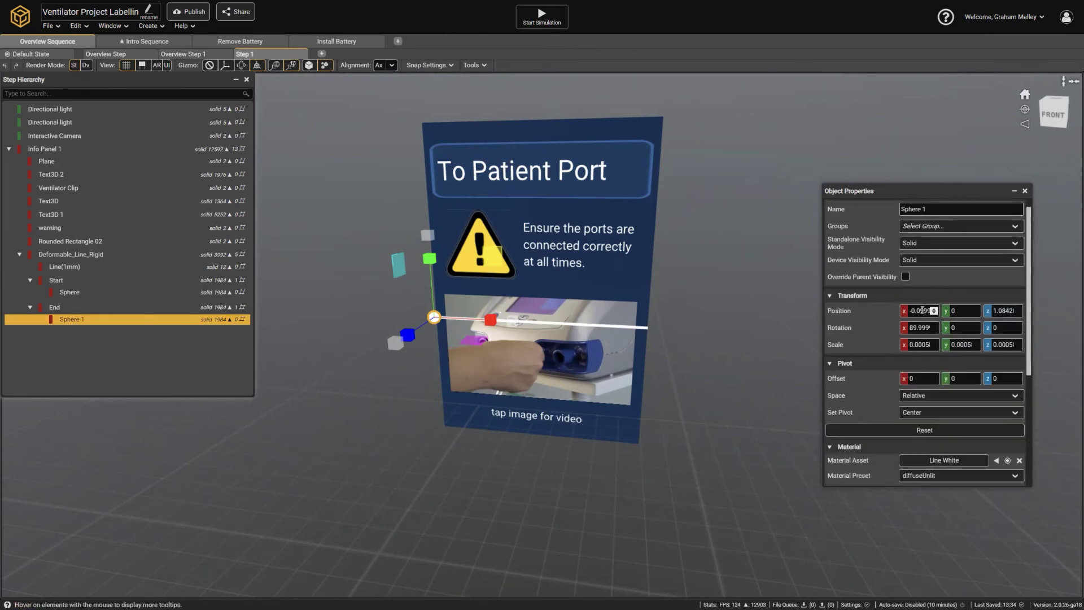
left_click(923, 310)
type("0")
key("Tab")
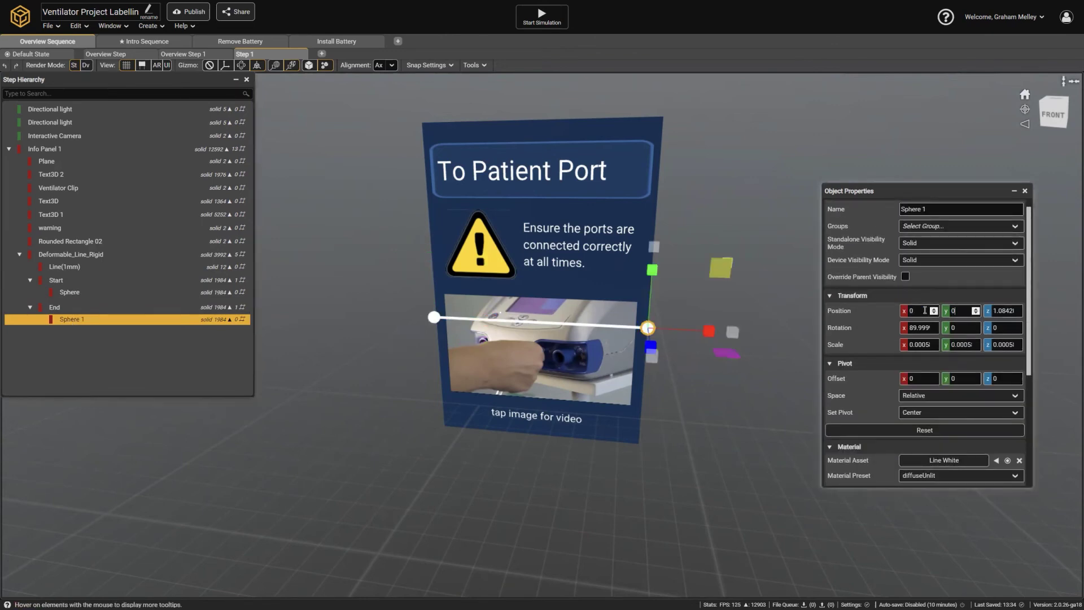
key("Tab")
type("0")
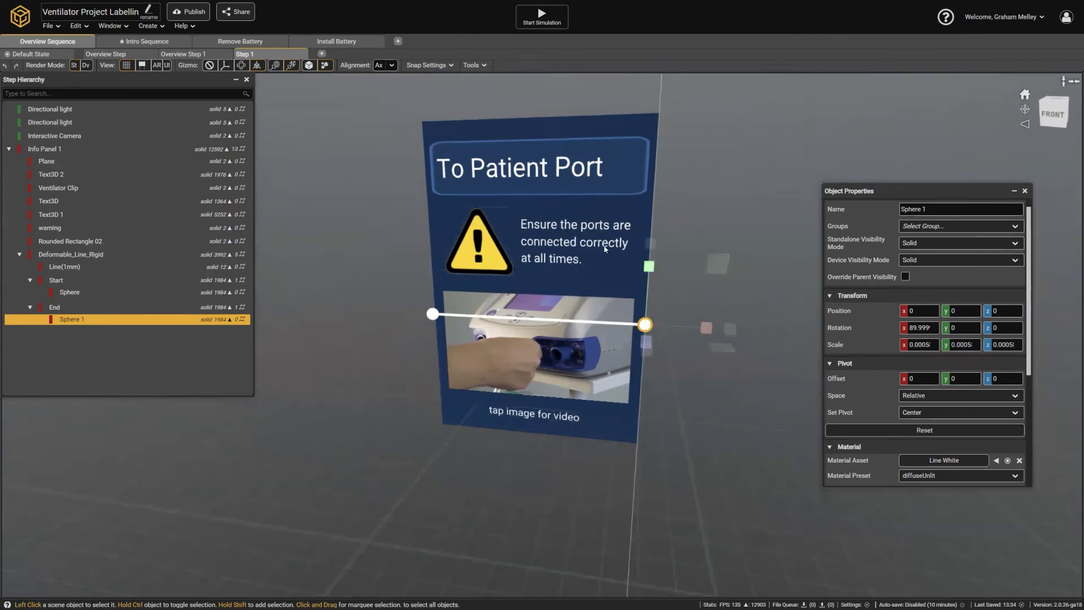
Scale the line's Start point up uniformly to about 304.8 and its End point to about 240.
middle_click_drag(604, 248, 634, 276)
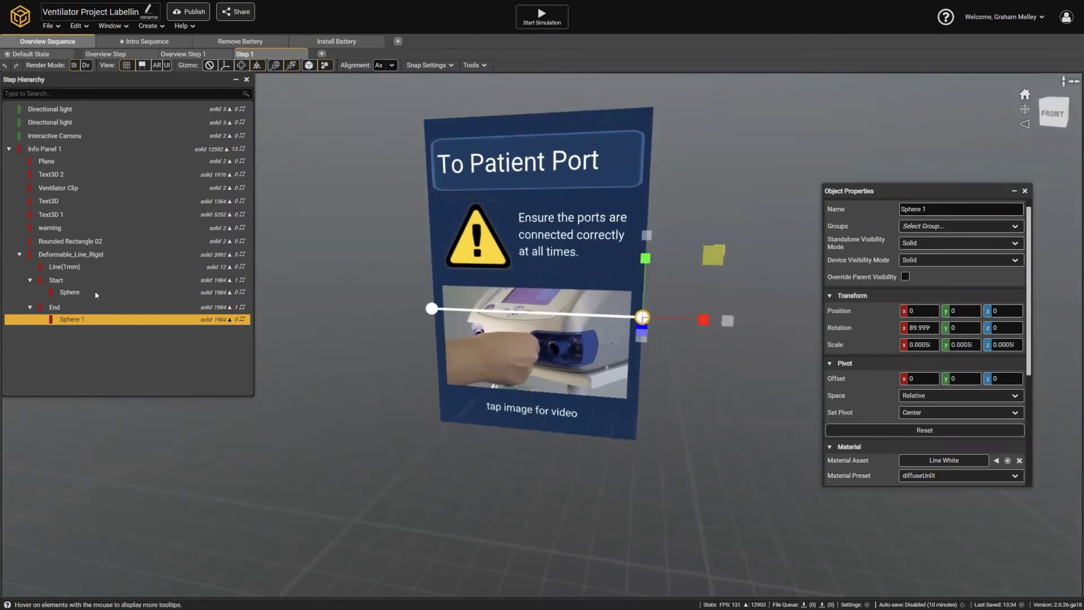
left_click(70, 281)
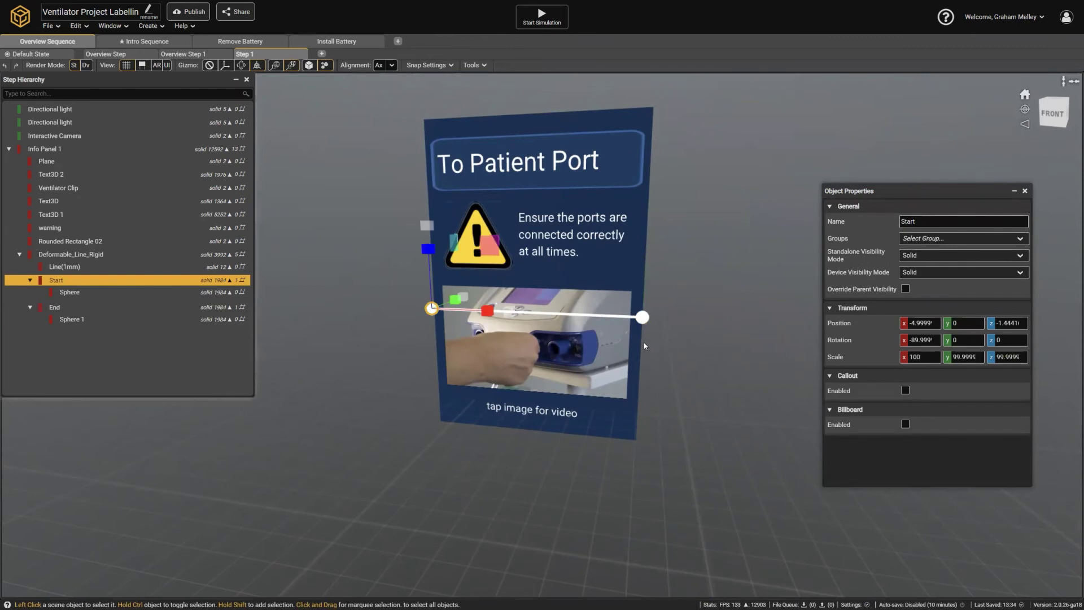
left_click(258, 66)
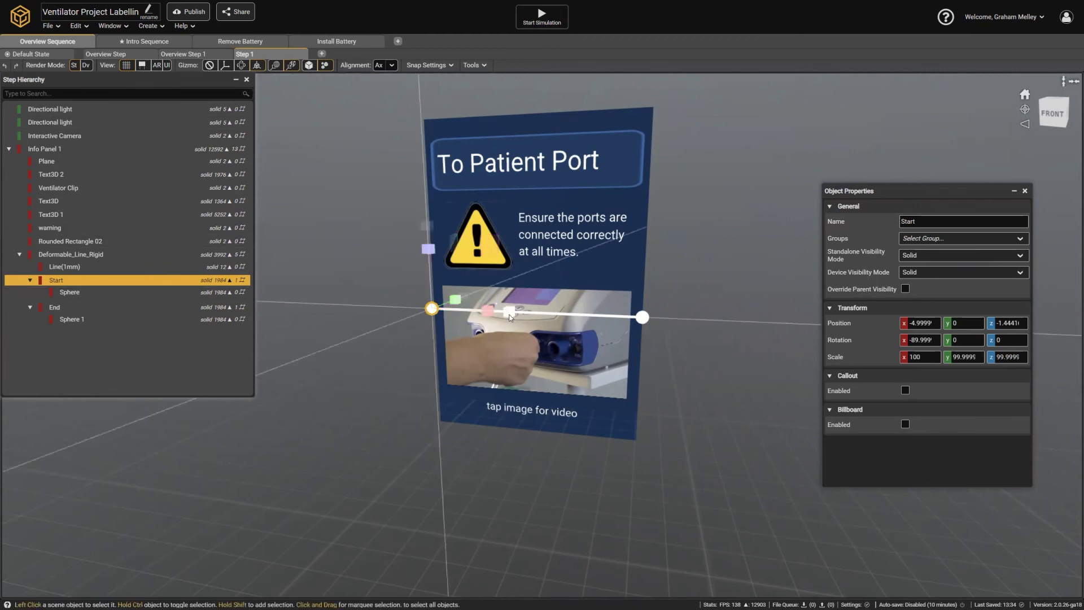
left_click_drag(501, 326, 624, 290)
key("Escape")
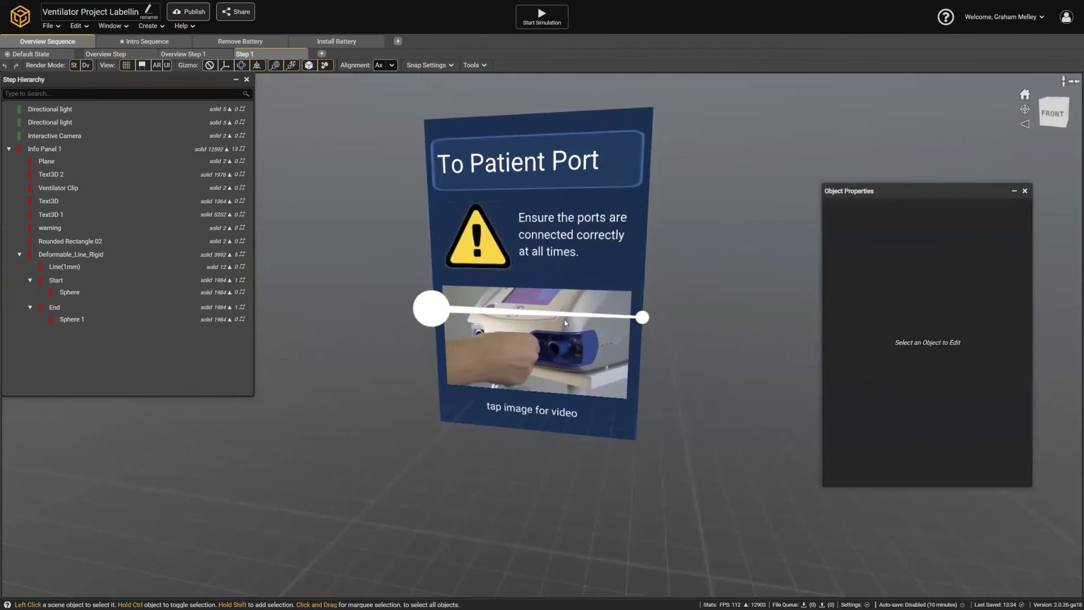
left_click(54, 308)
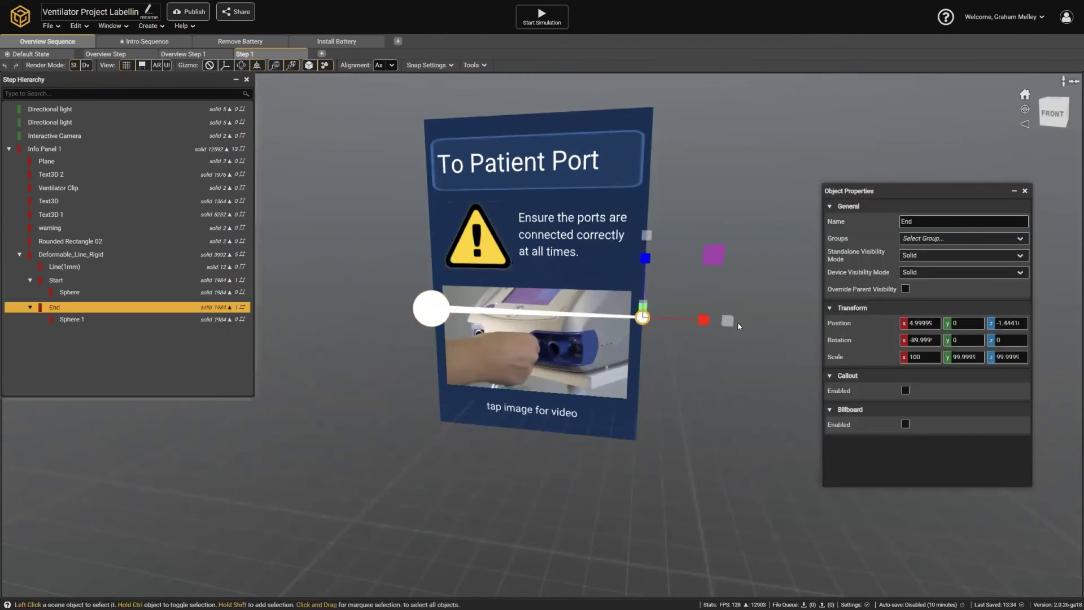
left_click_drag(729, 322, 871, 318)
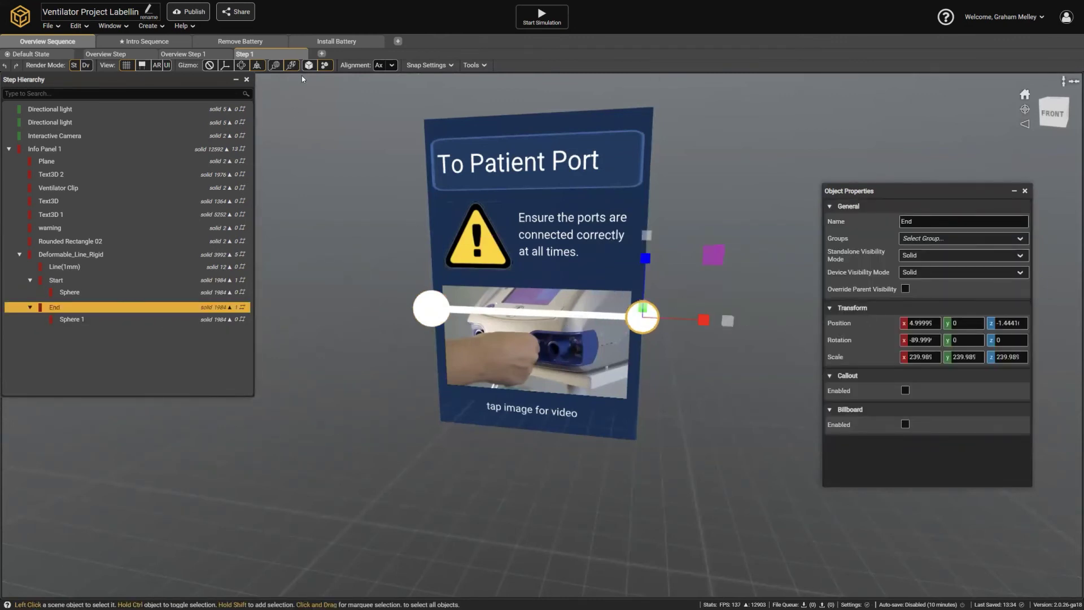
Move the line's End point out beyond the panel's lower-left corner and its Start point onto that corner, at about X -3.79, Y -5.05.
left_click(225, 65)
left_click_drag(661, 310, 351, 452)
left_click(59, 284)
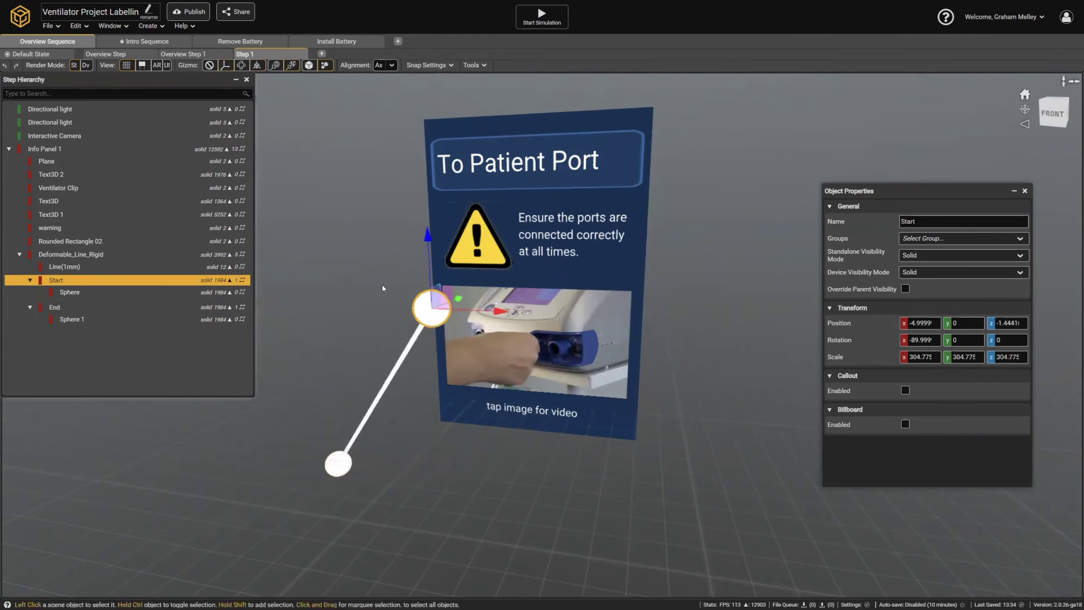
left_click_drag(442, 300, 446, 398)
middle_click_drag(531, 312, 566, 316)
left_click_drag(535, 375, 563, 376)
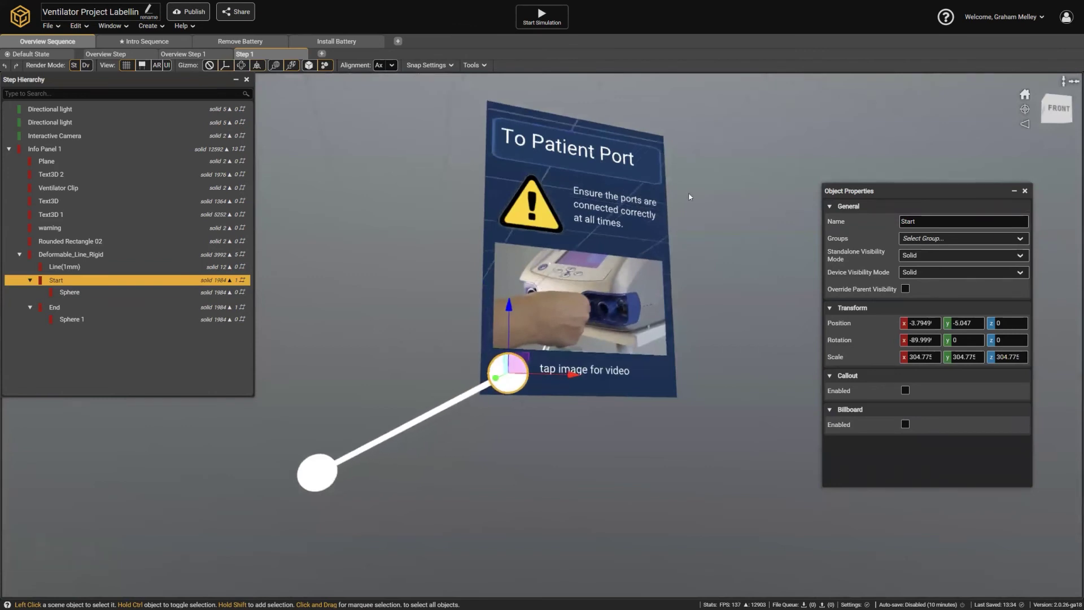
middle_click_drag(690, 196, 513, 306)
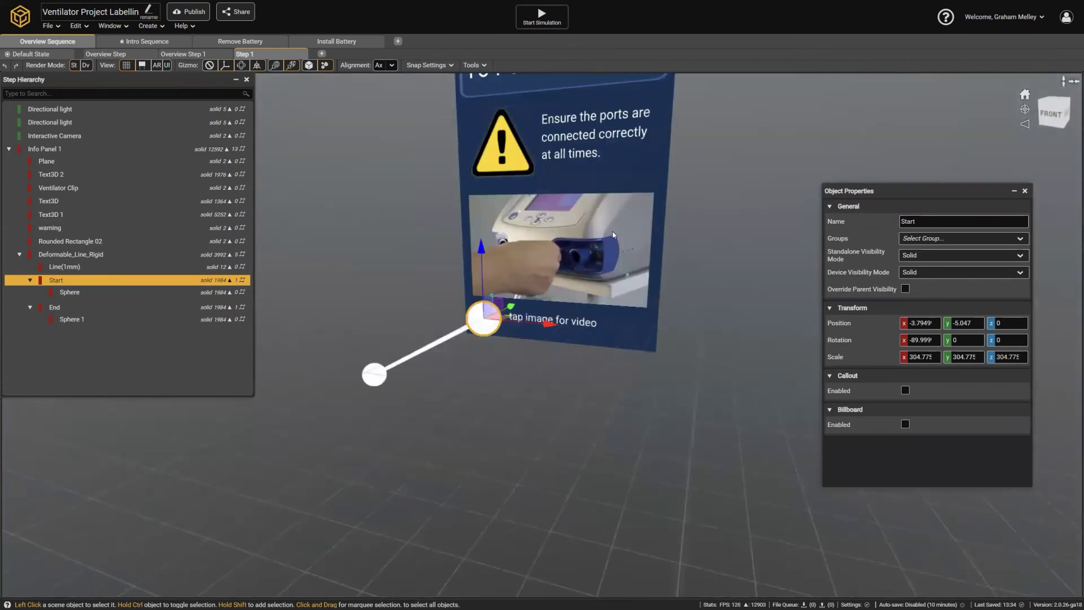
Scale the sphere under Start down uniformly to about 0.0003 and the sphere under End to about 0.0004.
left_click(111, 290)
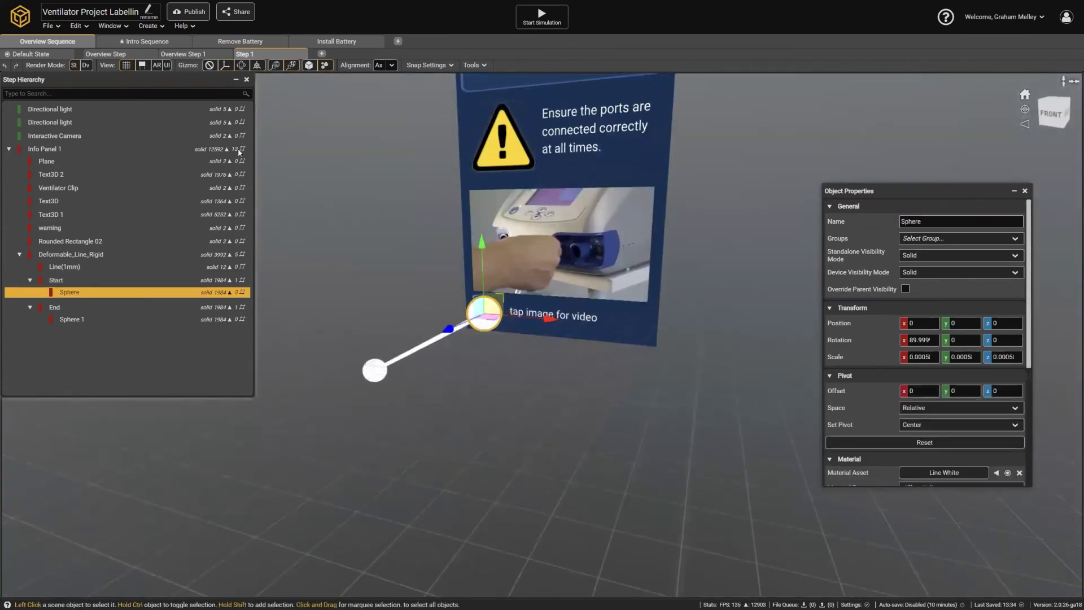
left_click(259, 67)
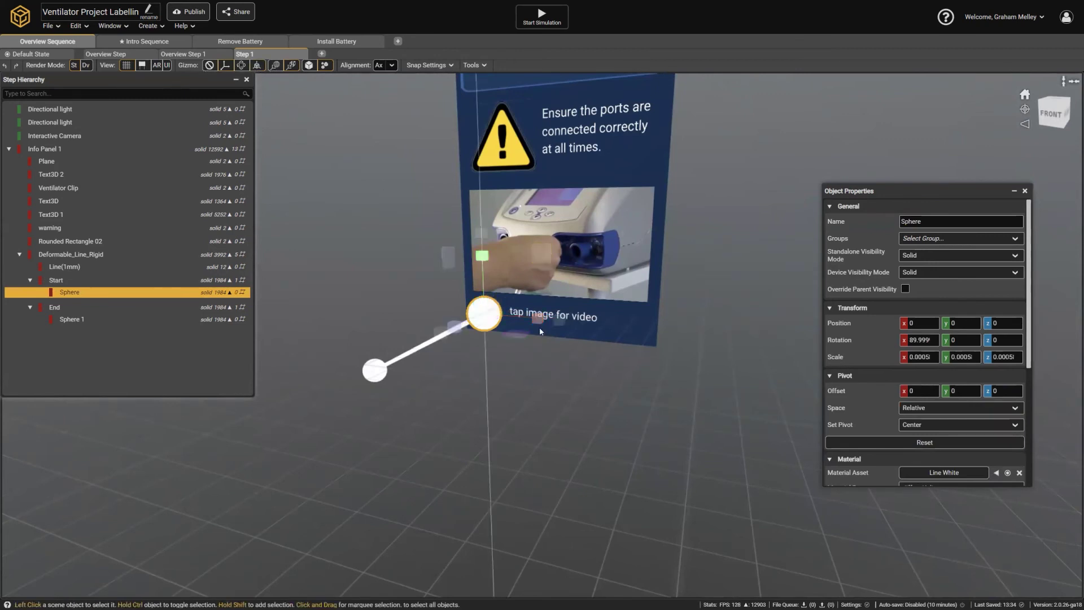
left_click_drag(558, 321, 530, 323)
left_click(80, 319)
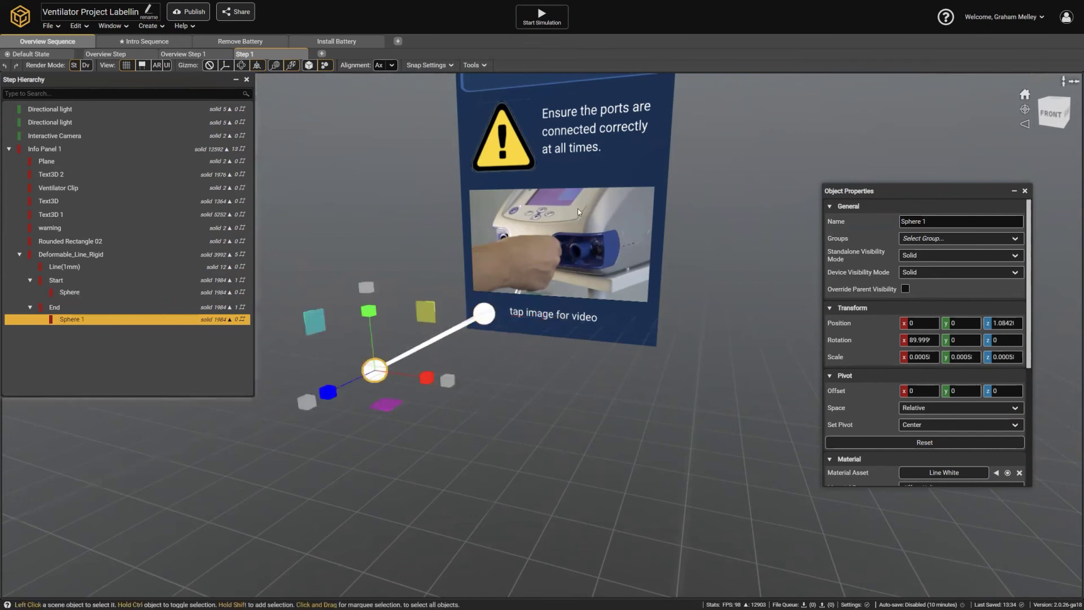
left_click_drag(418, 381, 438, 382)
Copy the transform of the sphere under Start and paste it onto the sphere under End.
left_click(78, 291)
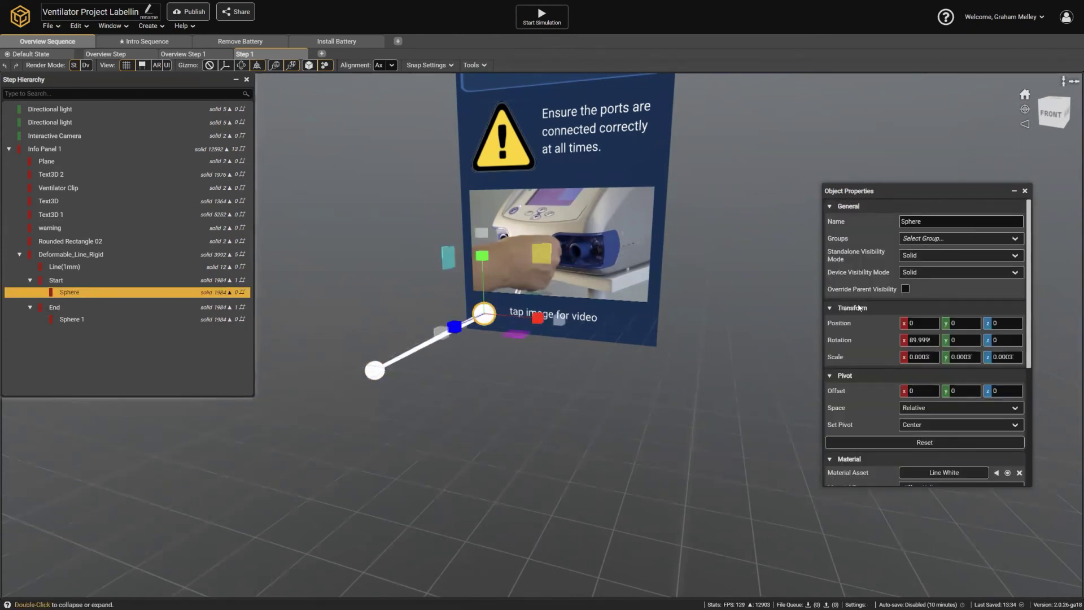
right_click(905, 306)
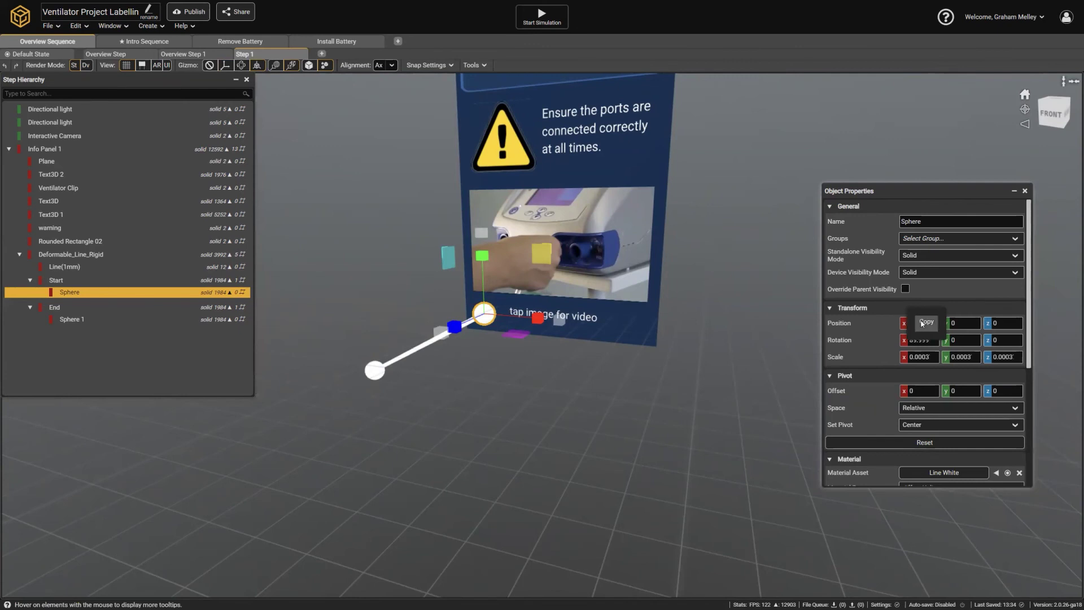
left_click(922, 322)
left_click(89, 320)
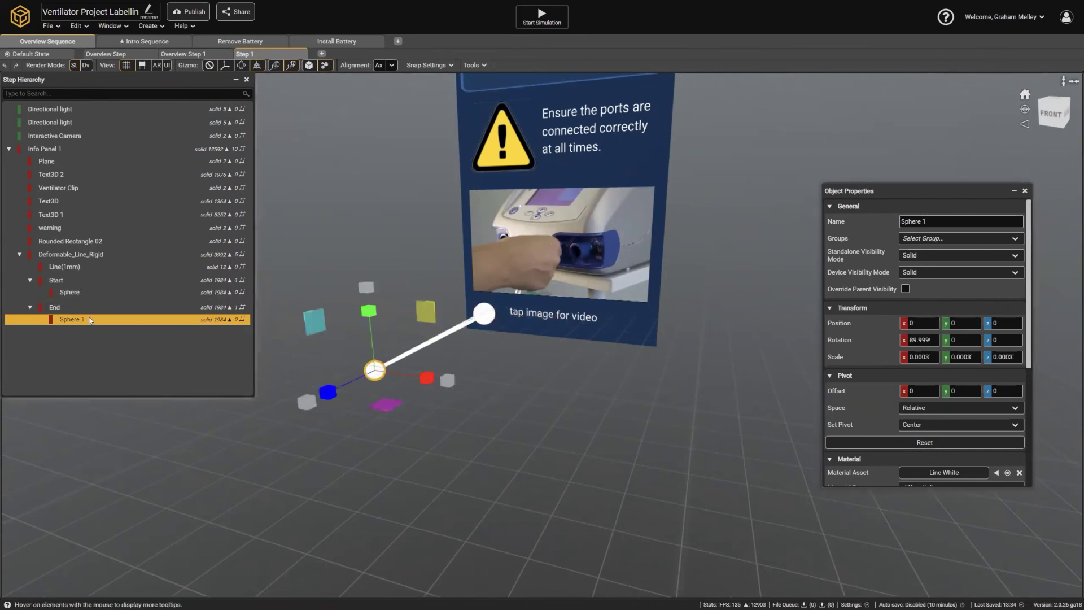
right_click(900, 309)
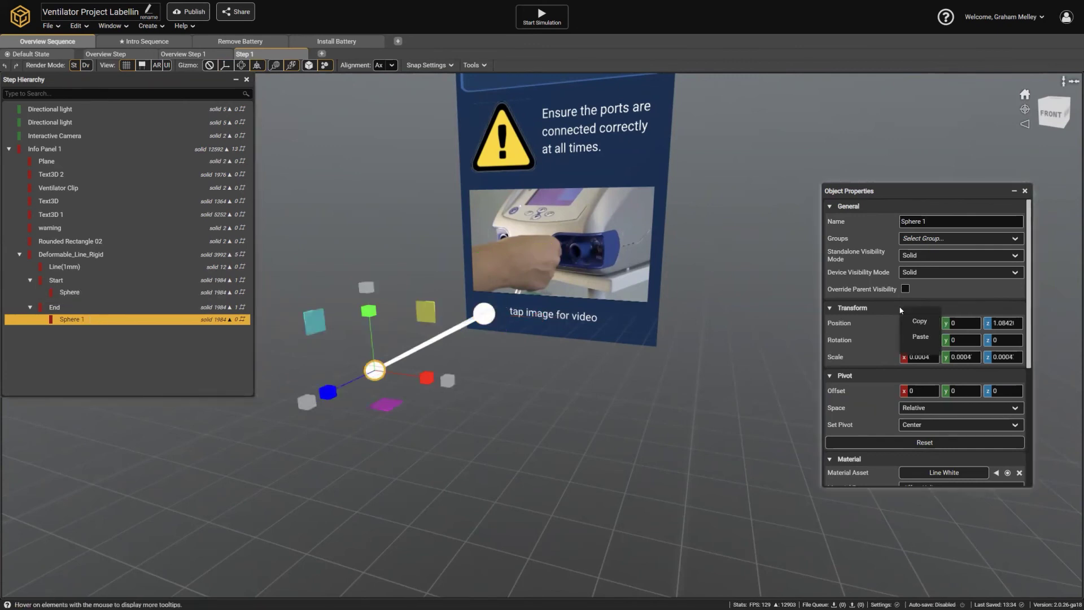
left_click(928, 339)
Inspect the leader line and its two end spheres against the info panel from several angles, leaving nothing selected.
left_click(531, 315)
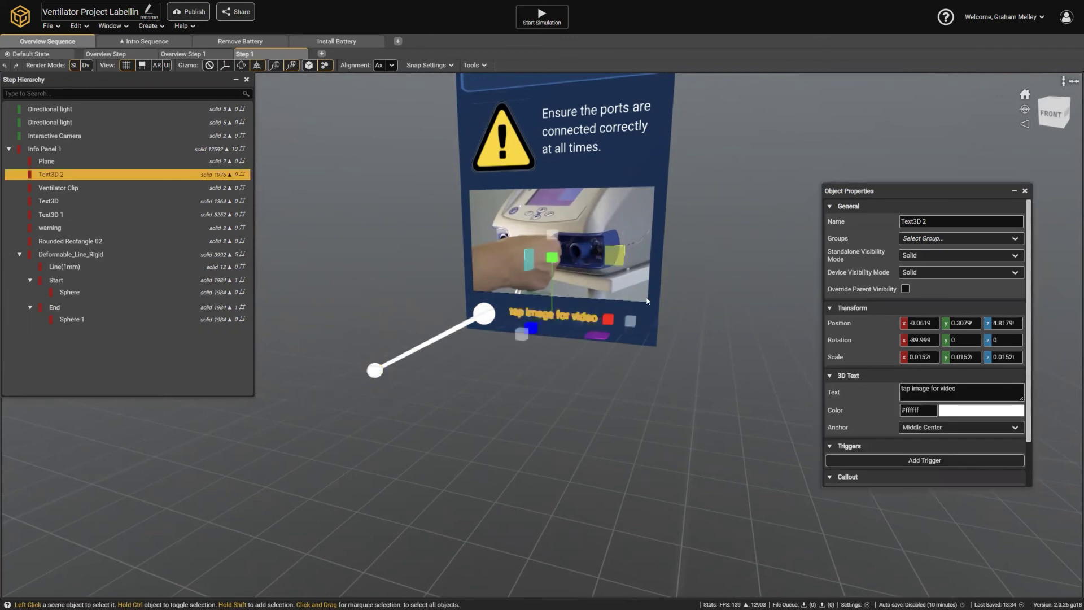
right_click_drag(525, 334, 586, 316)
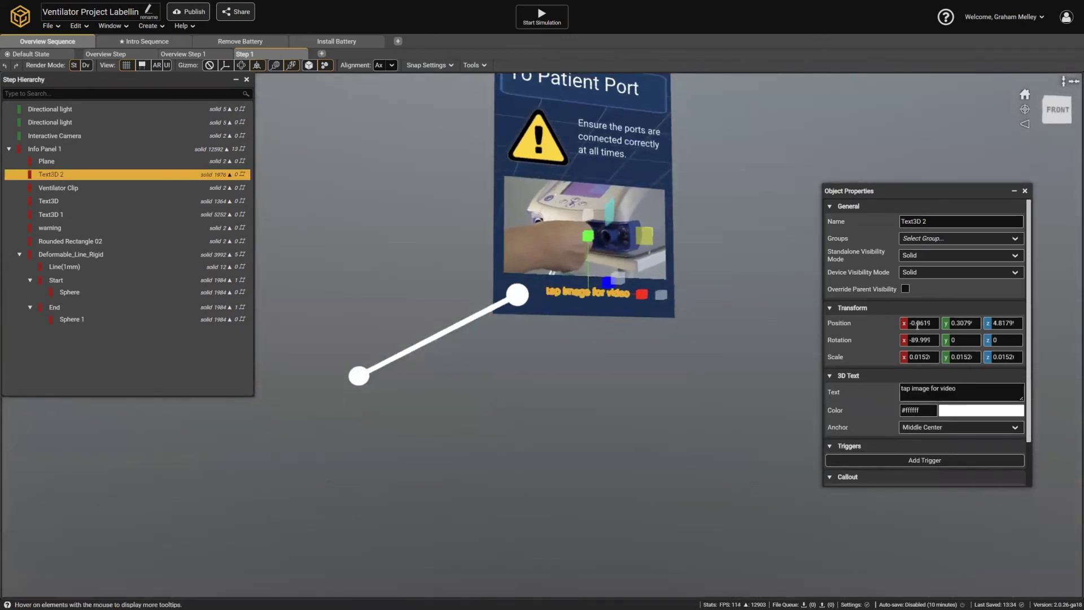
right_click_drag(700, 395, 725, 325)
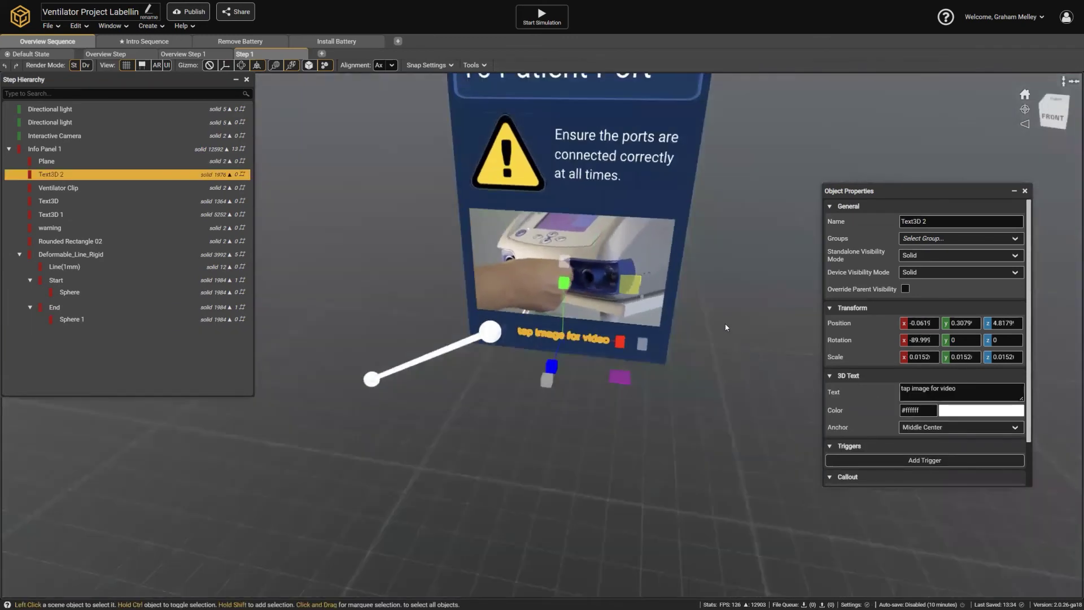
left_click(726, 325)
middle_click_drag(702, 231, 700, 295)
right_click_drag(700, 295, 693, 259)
middle_click_drag(694, 261, 716, 269)
right_click_drag(515, 282, 700, 265)
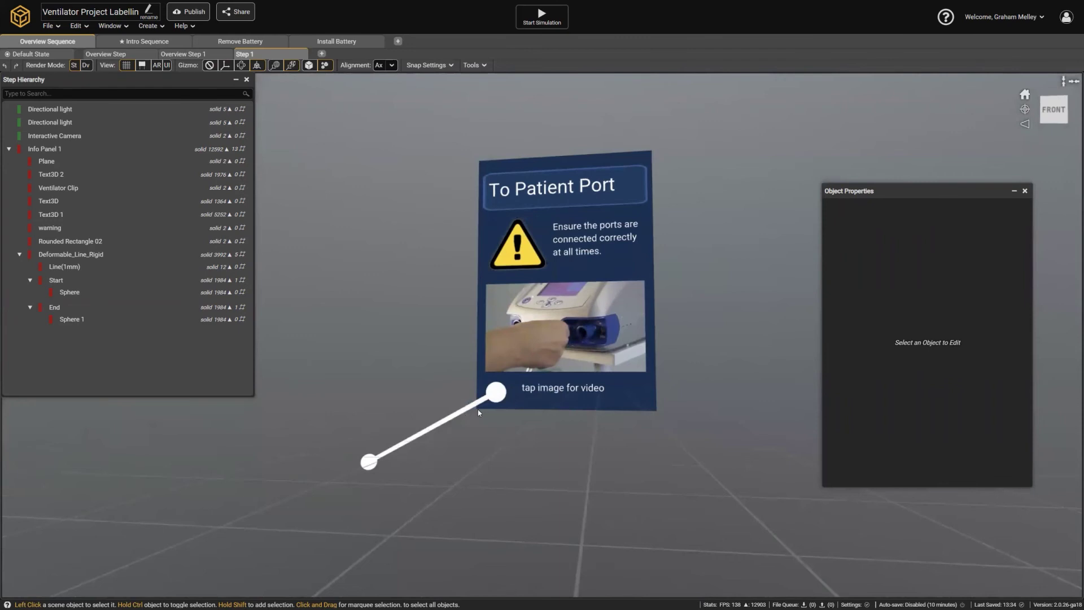
middle_click_drag(693, 291, 636, 298)
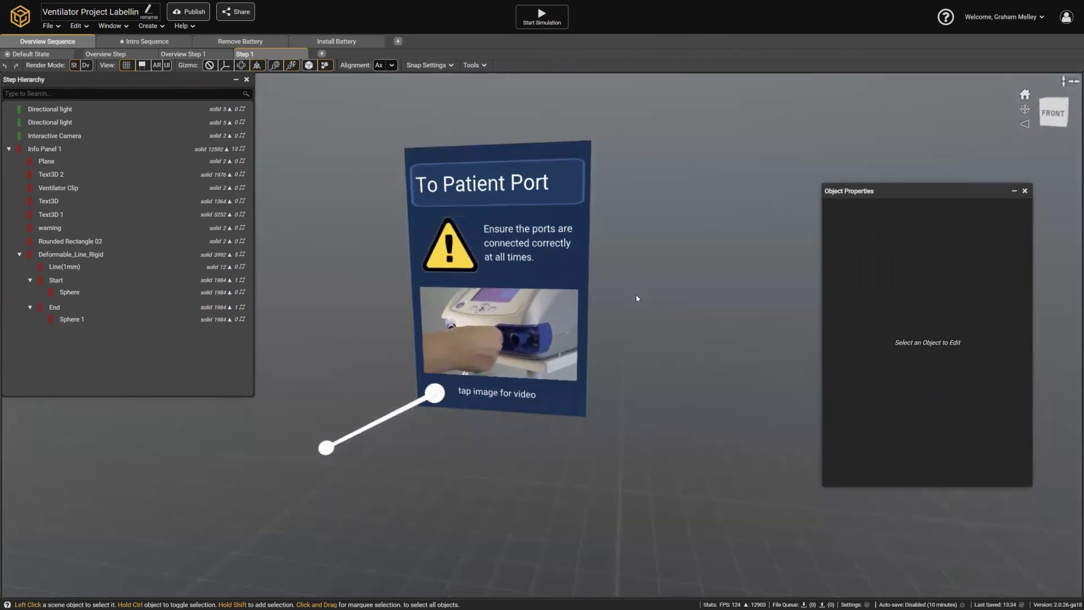
Collapse and duplicate Info Panel 1, and move the copy along X to about 25.73, beside the original.
left_click(50, 149)
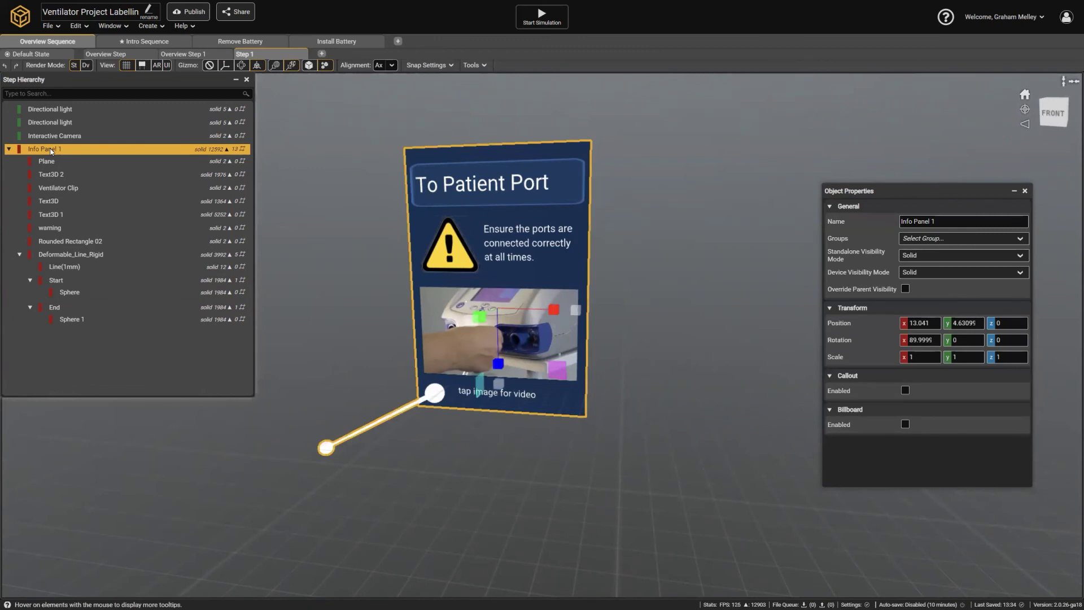
left_click(8, 149)
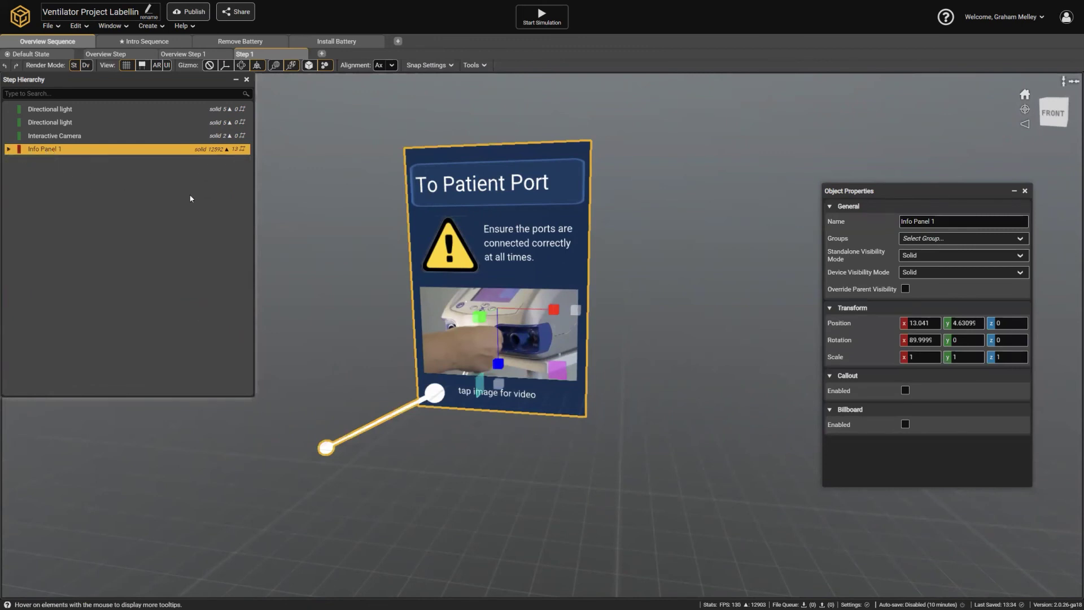
key("ctrl+d")
left_click(229, 68)
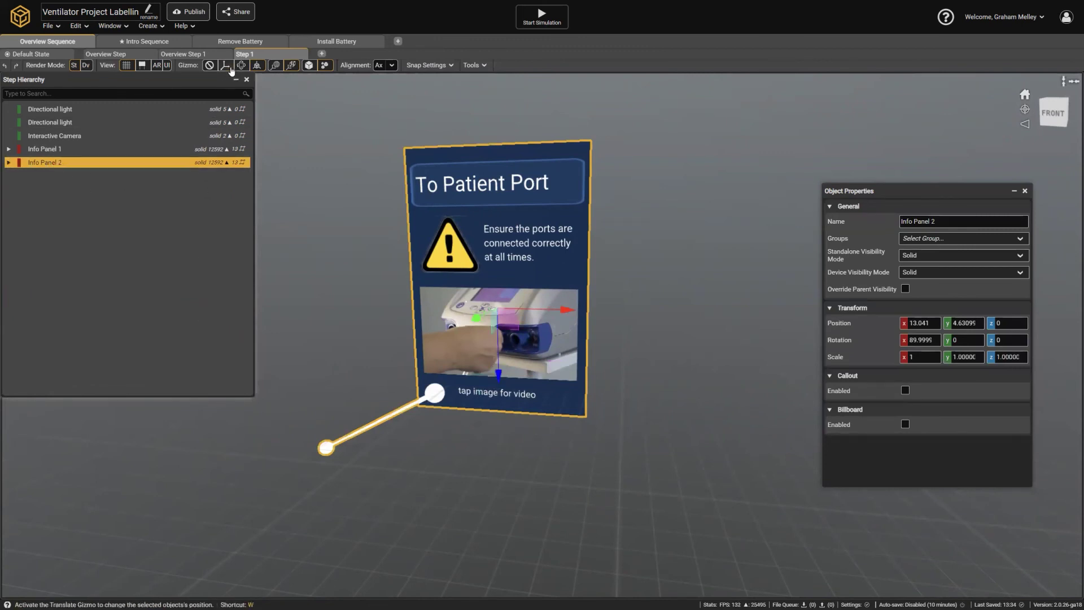
left_click_drag(547, 309, 852, 311)
middle_click_drag(732, 288, 418, 273)
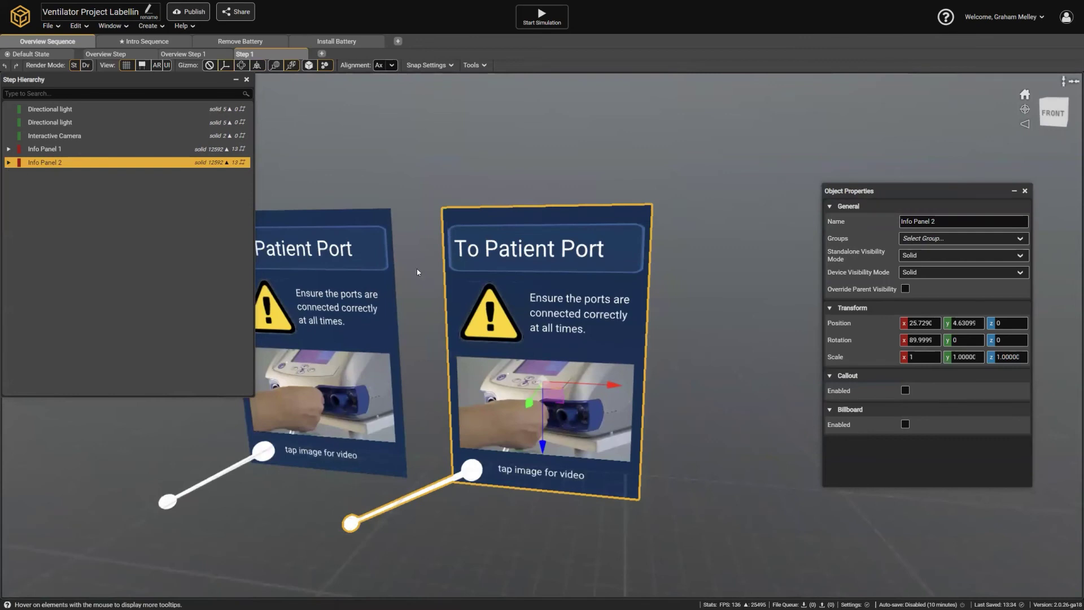
Change the duplicated panel's heading to "From Patient Port" and set its text anchor to Middle Left.
left_click(556, 252)
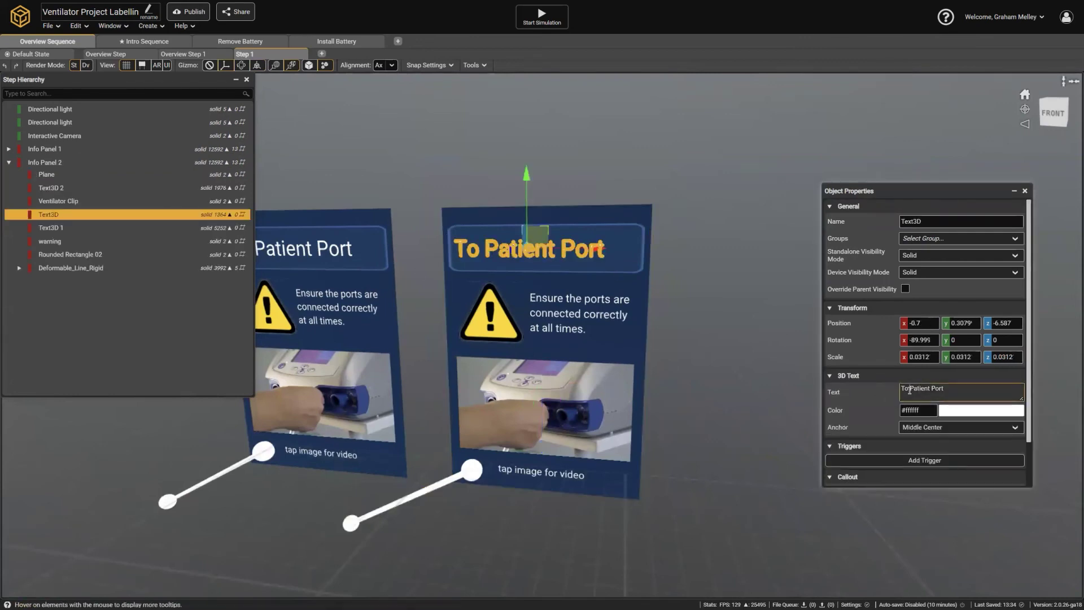
key("BackSpace")
key("BackSpace")
key("BackSpace")
type("From")
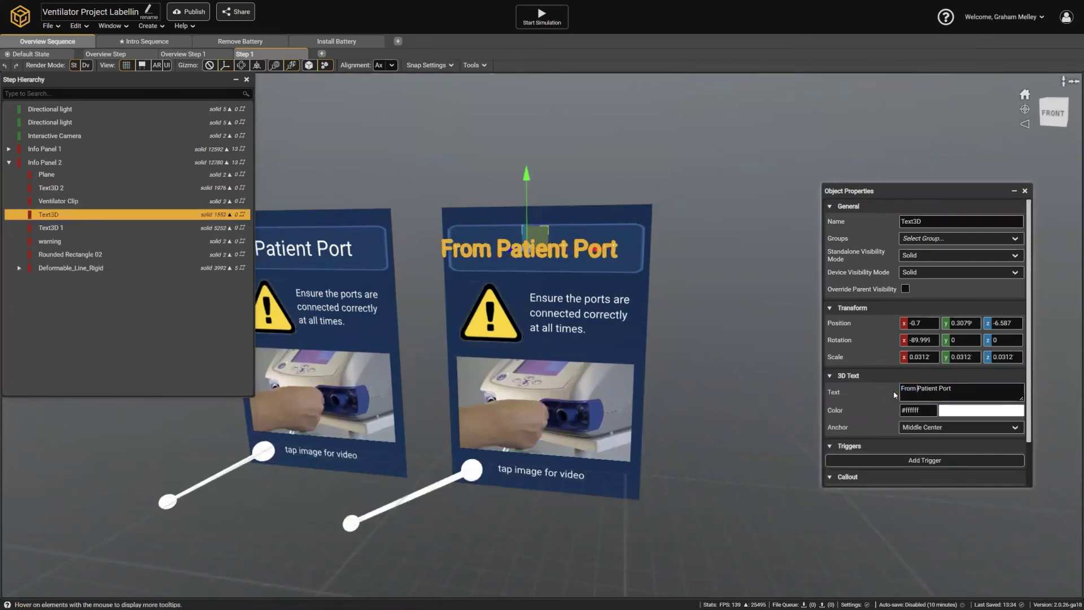
left_click(928, 427)
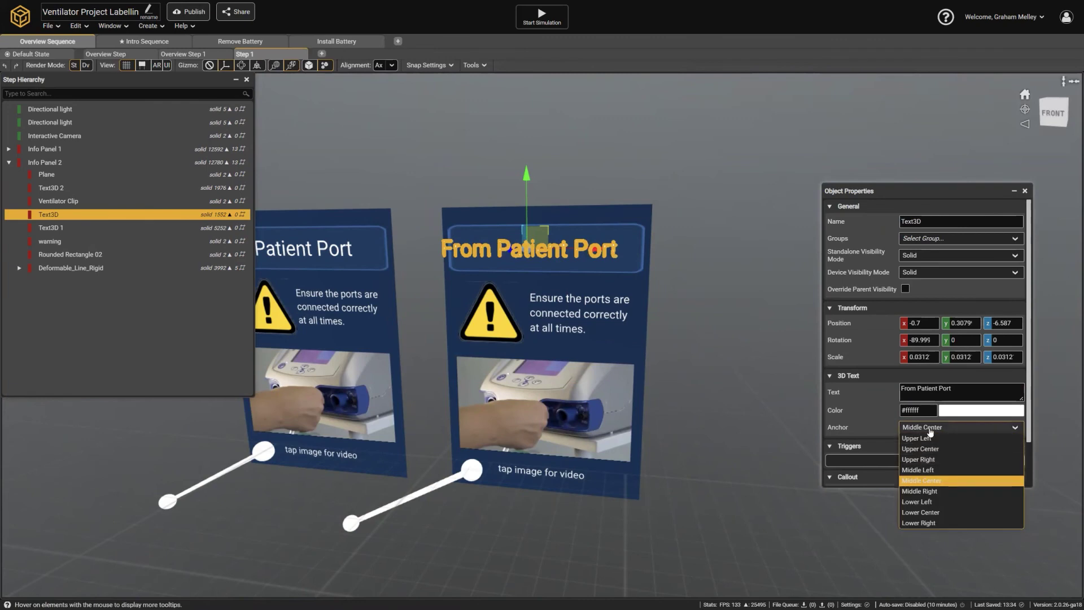
left_click(930, 470)
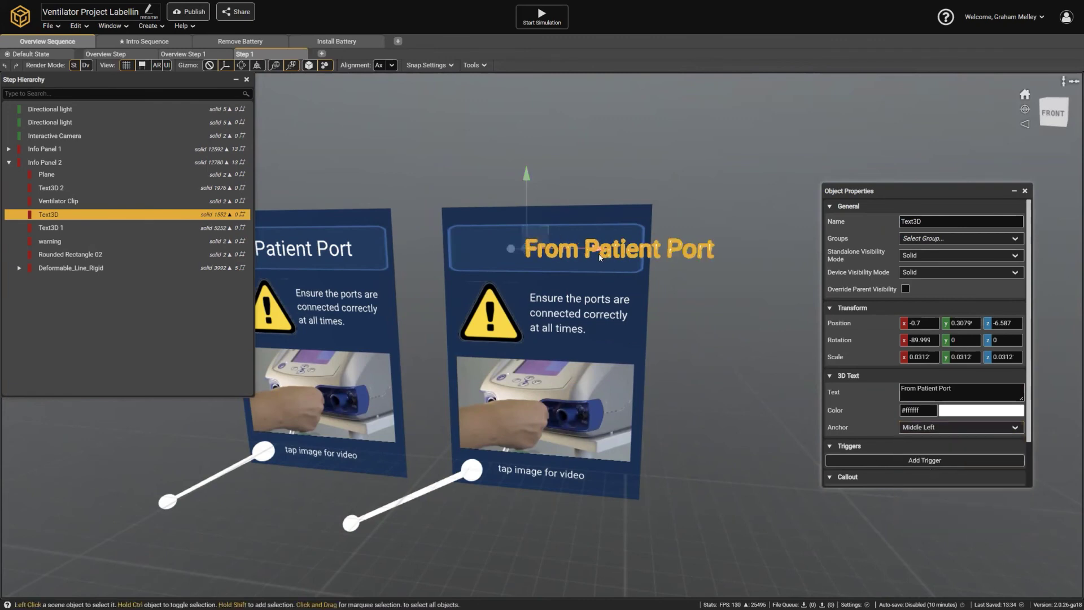
Move the "From Patient Port" heading along X to -4.175 so it sits inside its rounded header frame.
left_click_drag(600, 257, 511, 249)
middle_click_drag(631, 228, 655, 220)
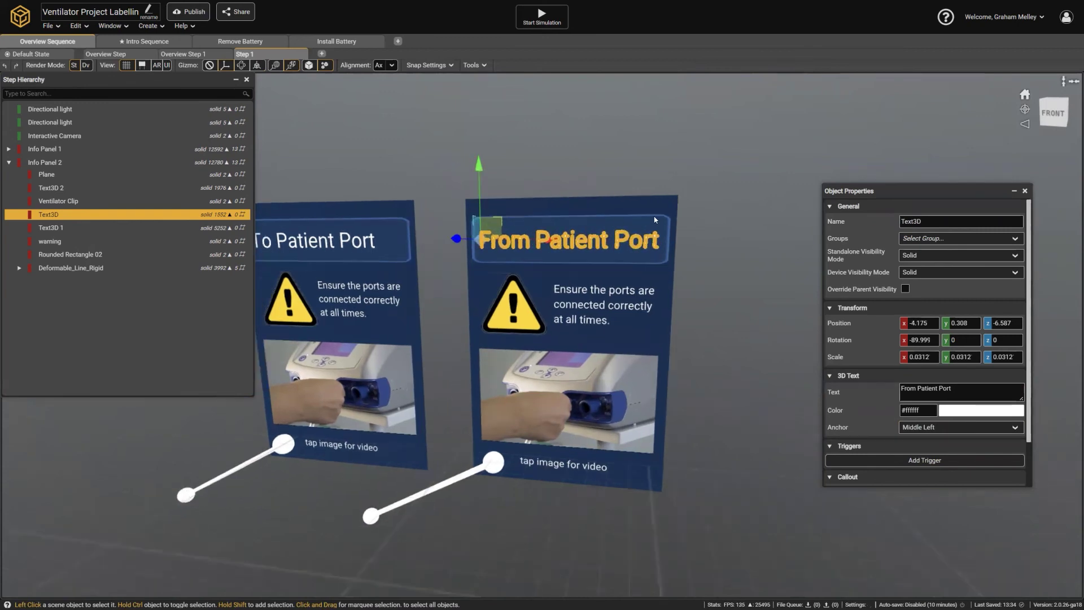
right_click_drag(655, 220, 664, 257)
middle_click_drag(711, 256, 659, 258)
right_click_drag(659, 258, 636, 298)
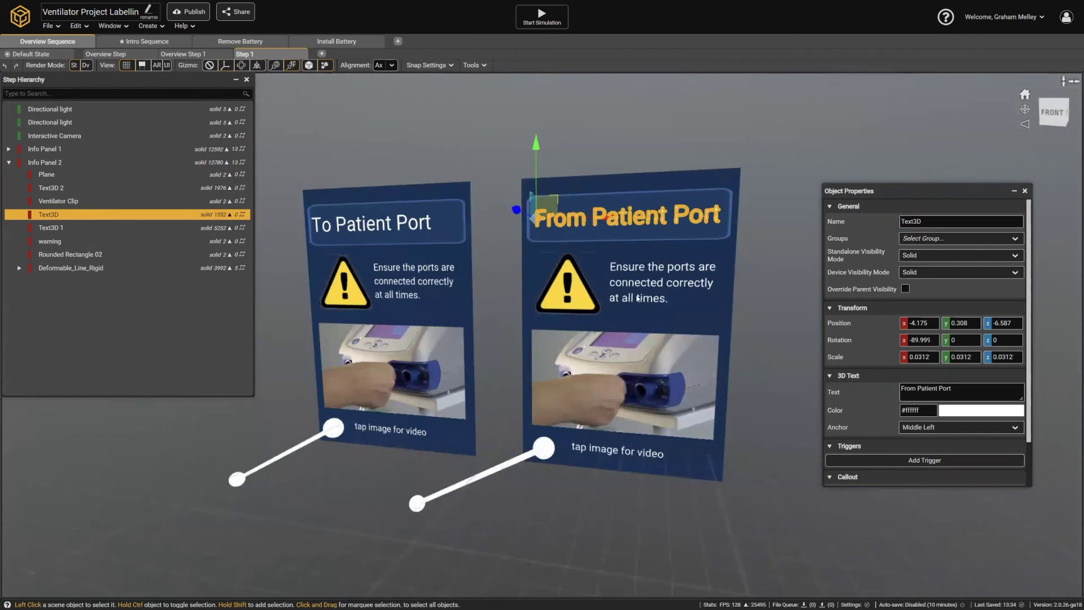
Delete the deformable leader line, the warning icon and the warning text from Info Panel 2.
middle_click_drag(648, 337, 654, 217)
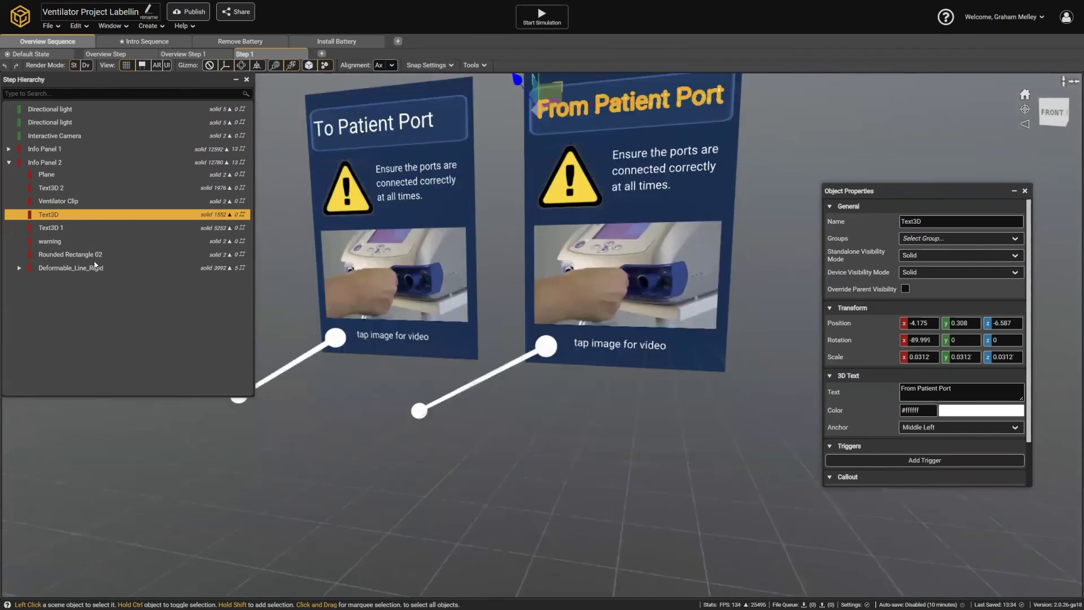
left_click(58, 268)
key("Delete")
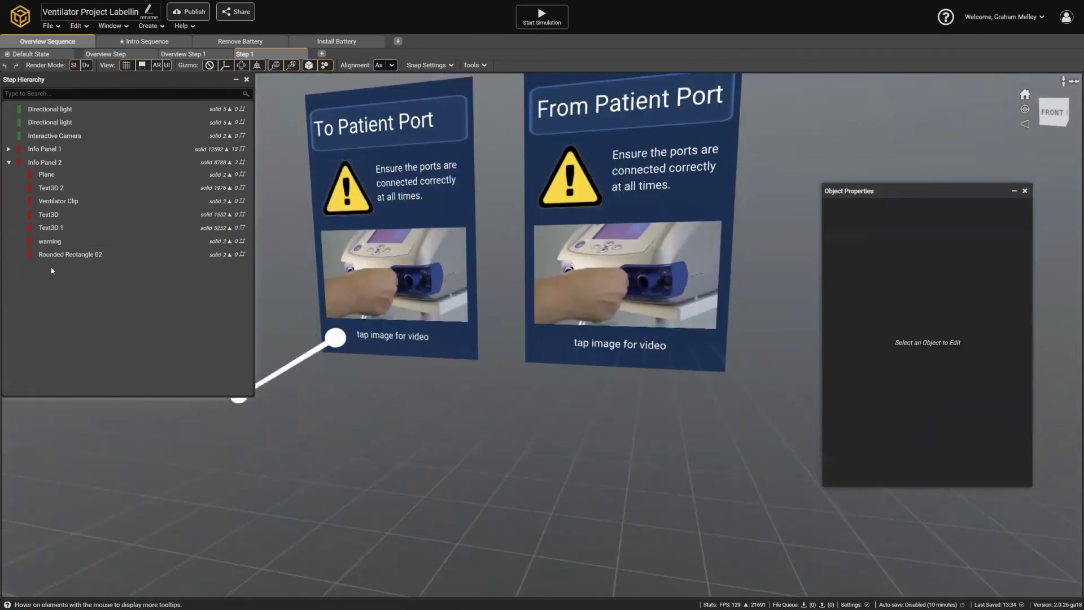
left_click(655, 168)
left_click(570, 186, "shift")
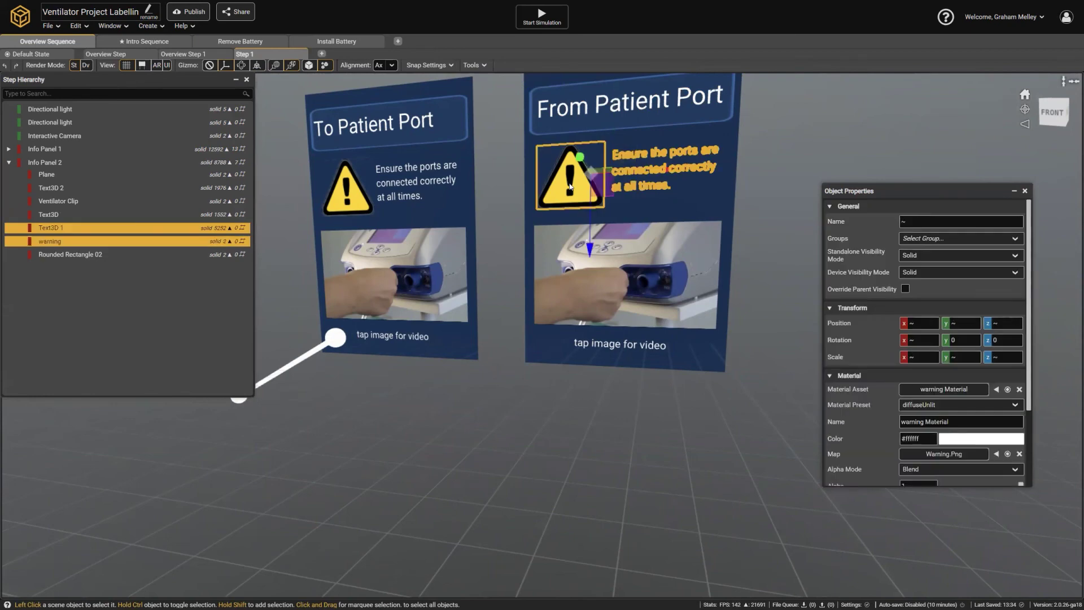
key("Delete")
Delete the Ventilator Clip image and the "tap image for video" caption from Info Panel 2.
left_click(620, 334)
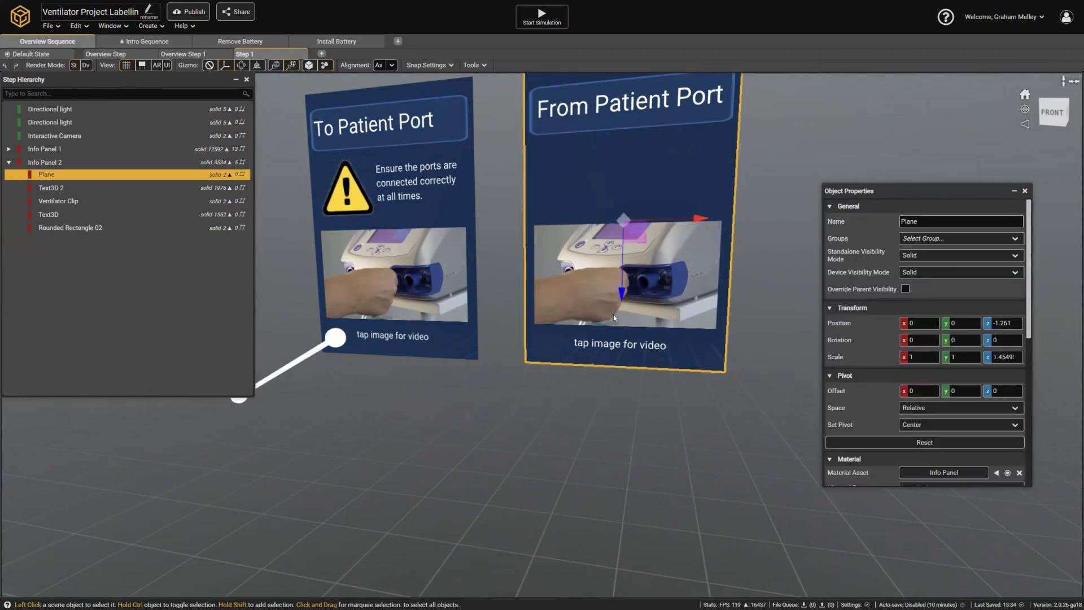
left_click(614, 317)
left_click_drag(620, 342, 619, 346)
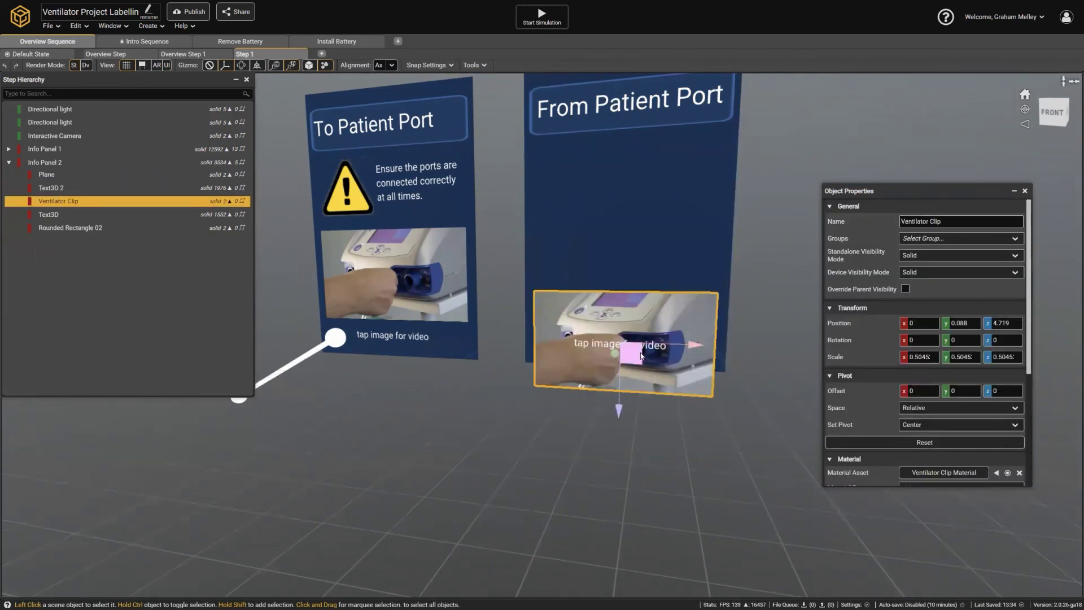
key("Delete")
left_click(635, 348)
key("Delete")
middle_click_drag(595, 216, 570, 339)
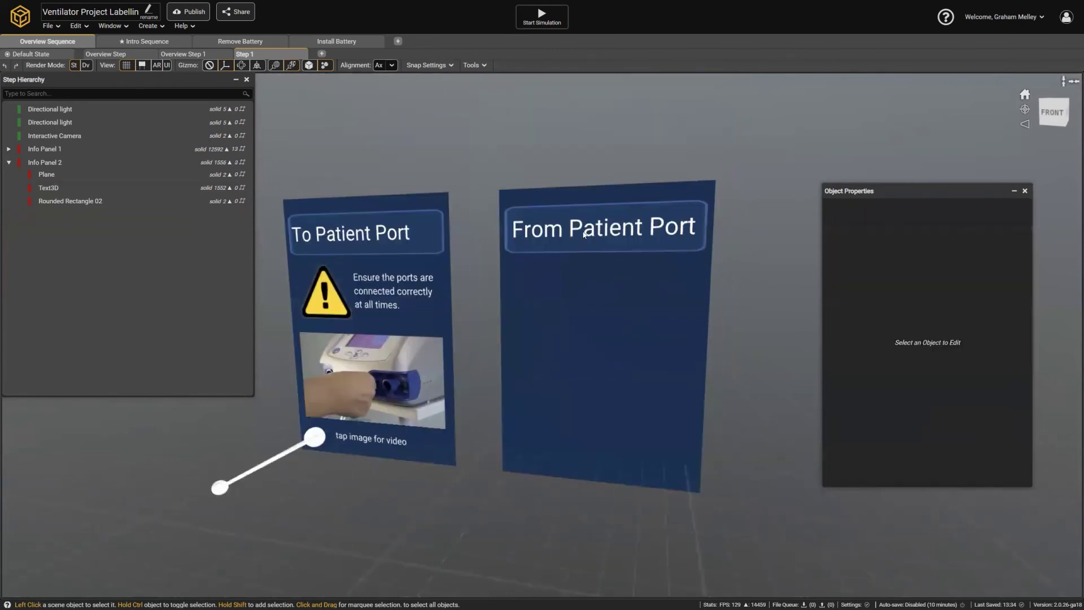
Duplicate Info Panel 2's heading text with its rounded rectangle, and move the copy directly below the original.
left_click(584, 234)
left_click(53, 177, "ctrl")
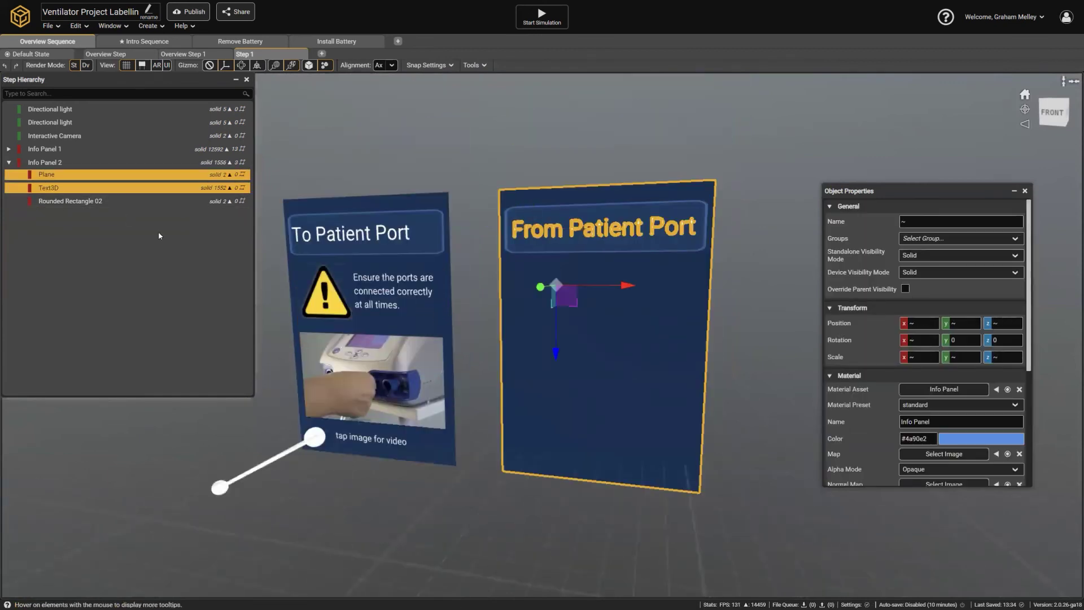
left_click(86, 203)
left_click(55, 176)
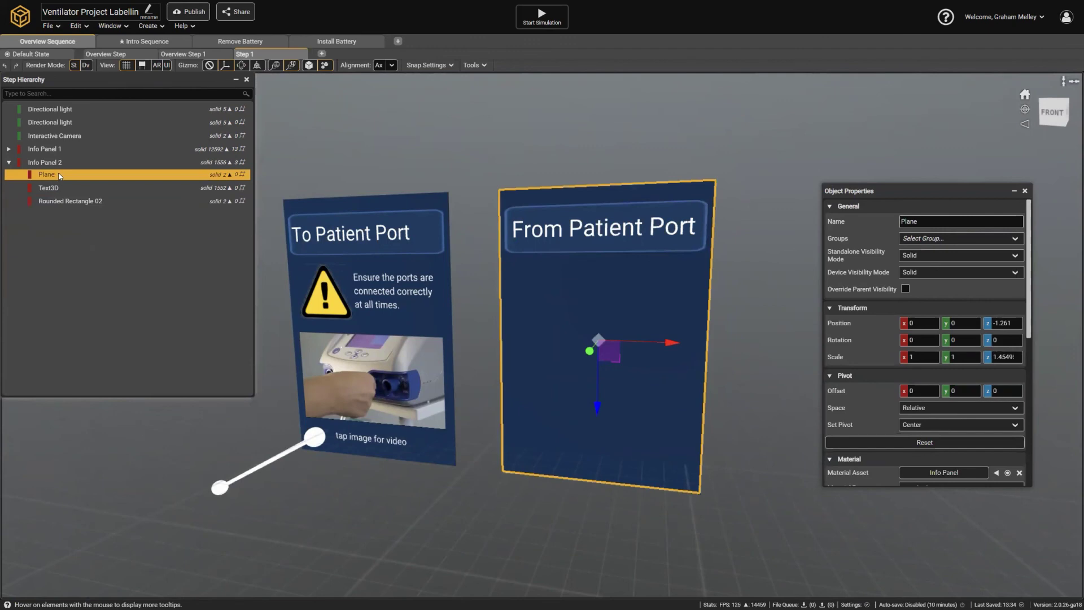
left_click(62, 188)
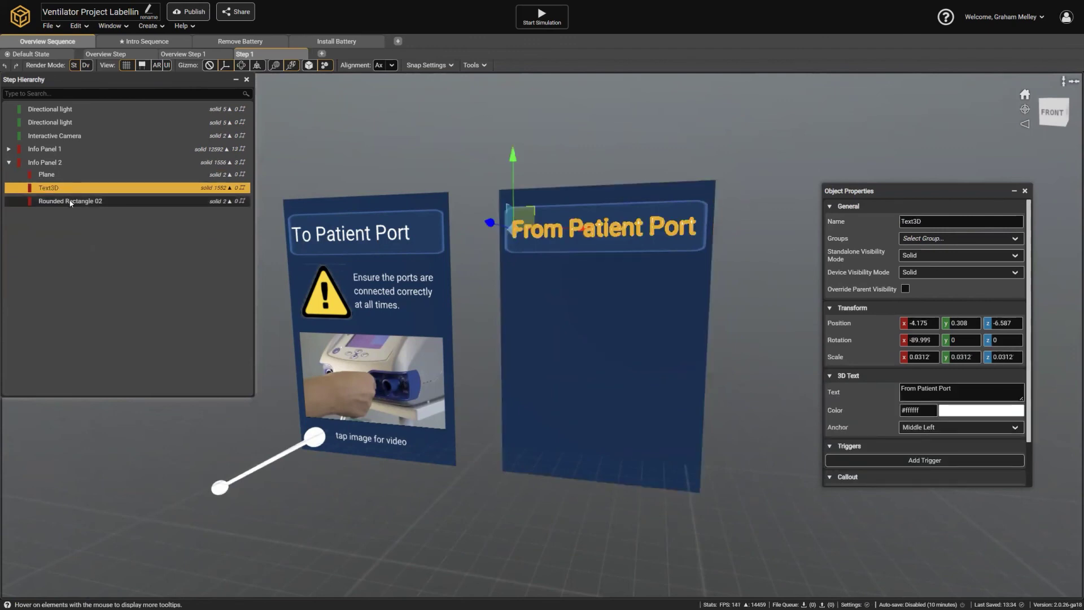
left_click(66, 200, "ctrl")
key("ctrl+d")
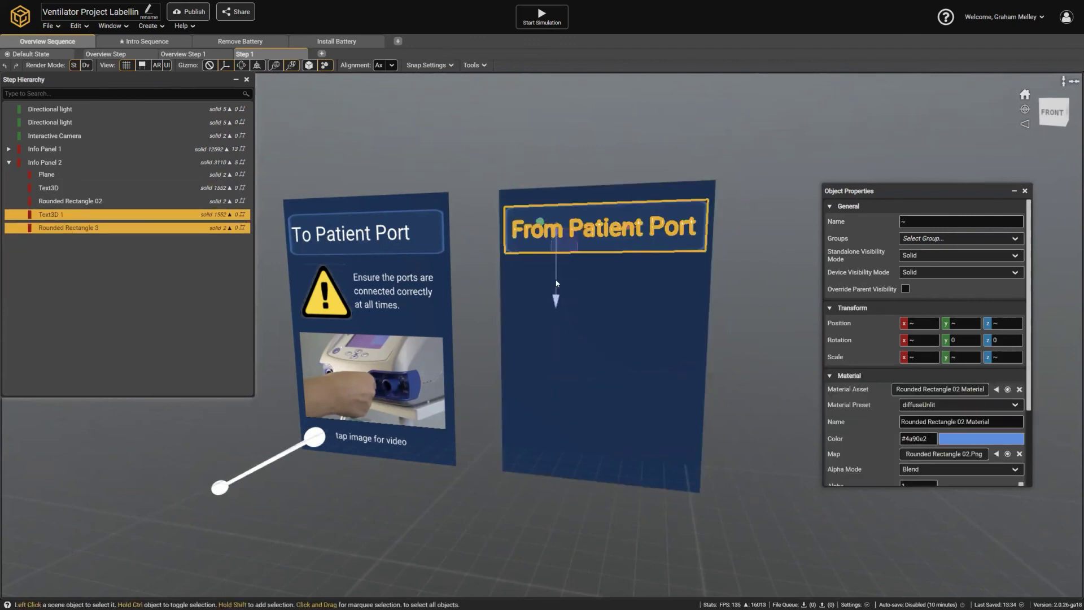
left_click_drag(556, 283, 562, 332)
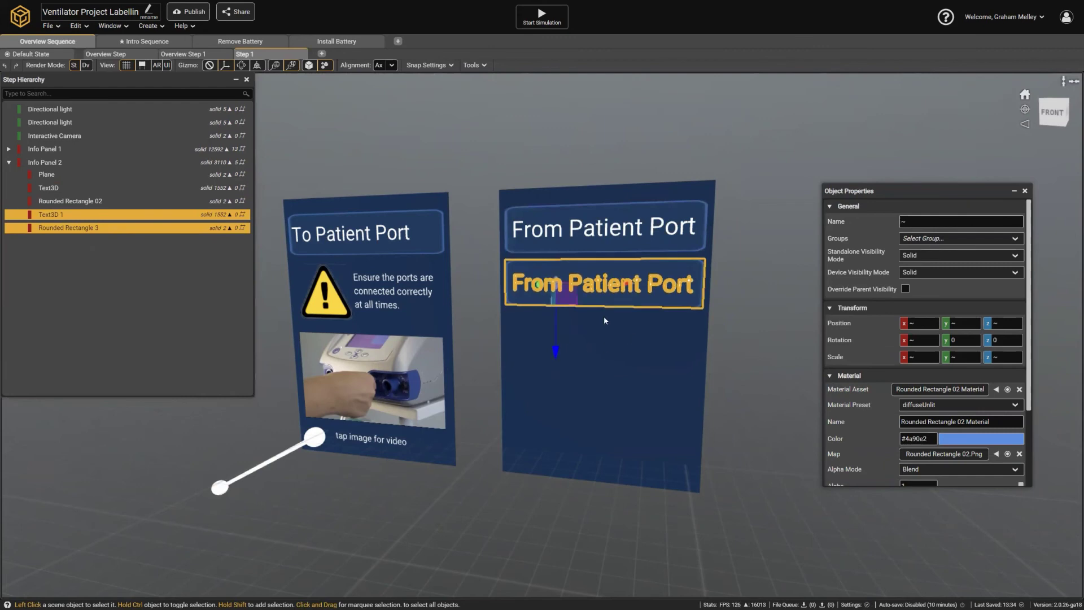
Show the UI overlay and examine the menu layout in the Intro Sequence, returning to the Overview Sequence.
left_click(144, 42)
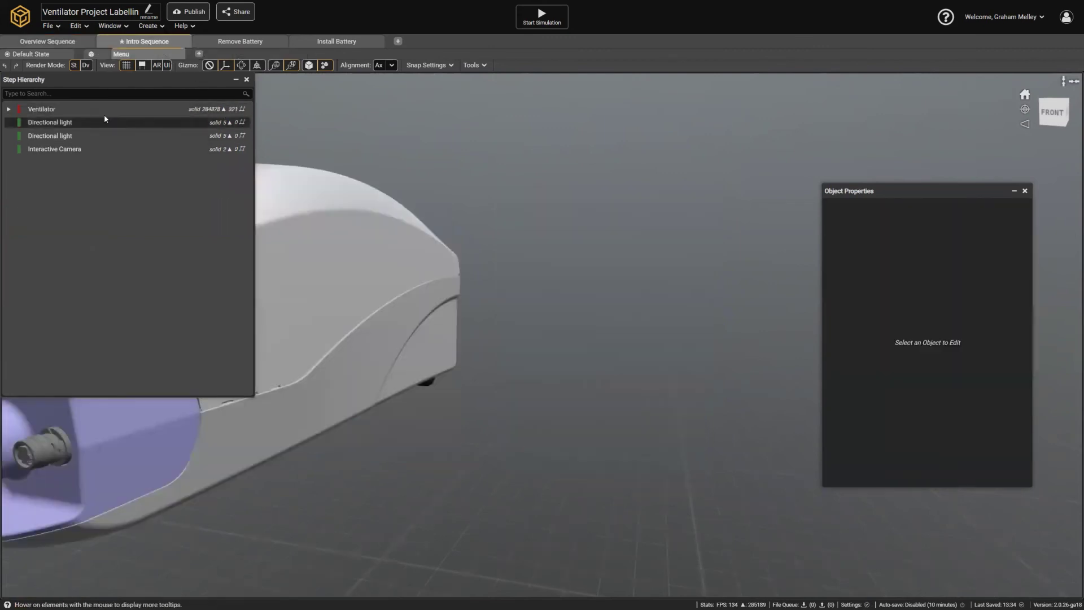
left_click(167, 66)
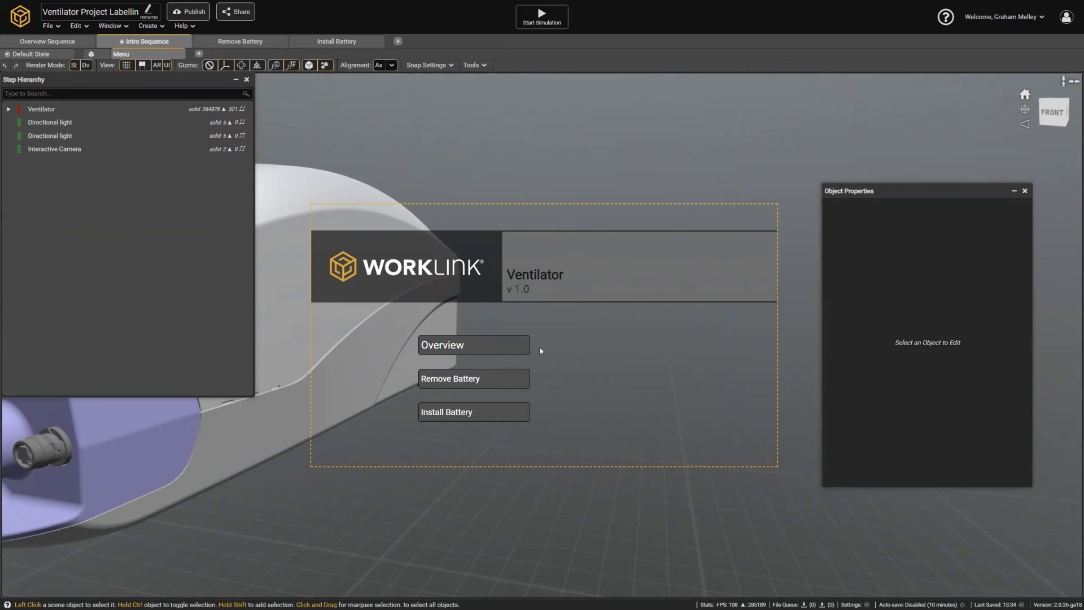
scroll(542, 349, "down", 8)
middle_click_drag(451, 240, 497, 272)
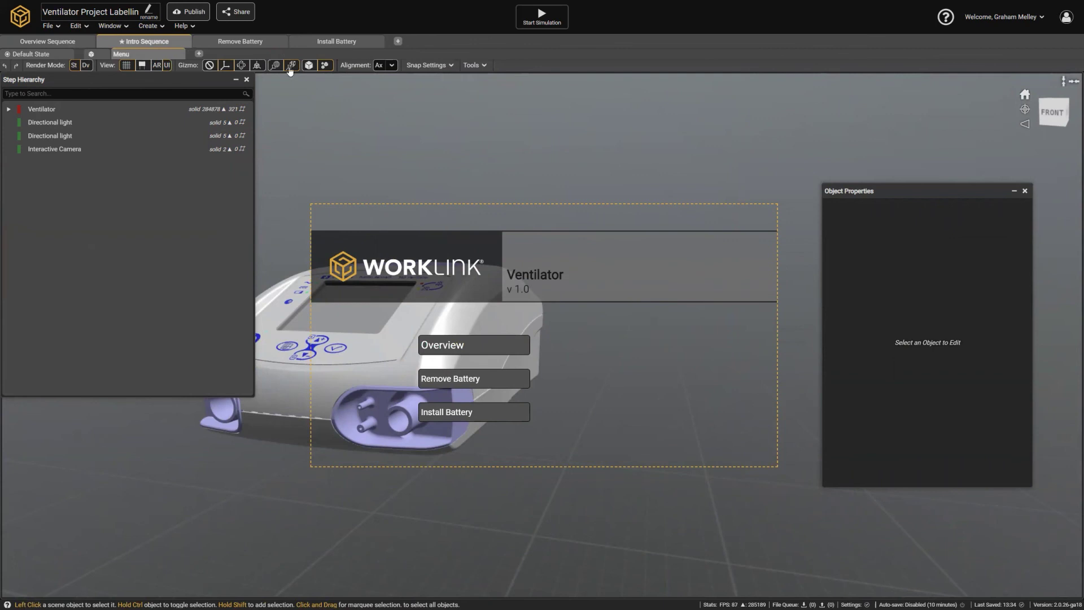
left_click(48, 42)
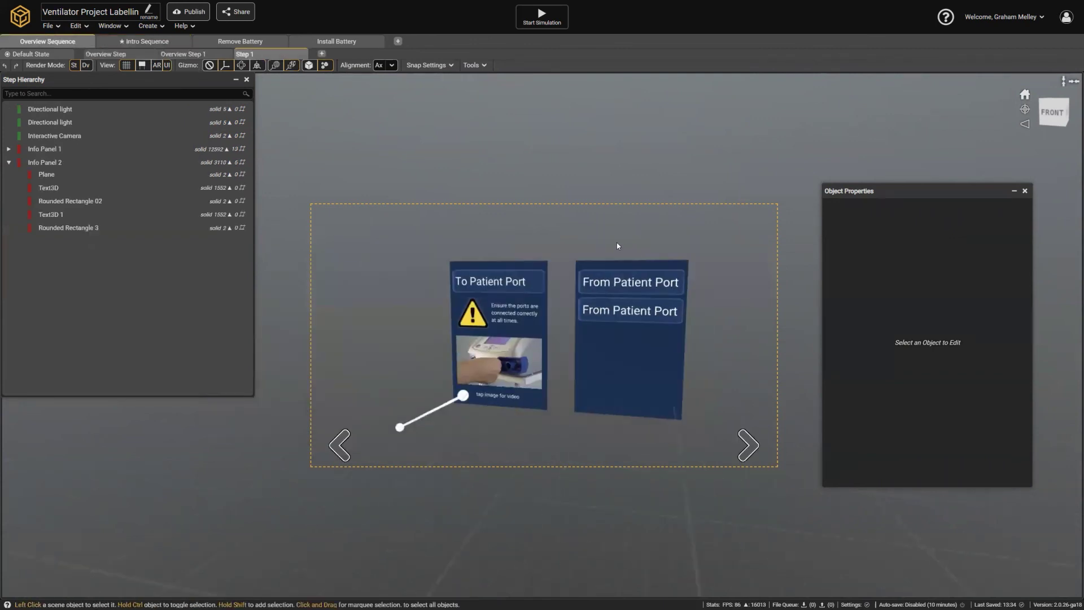
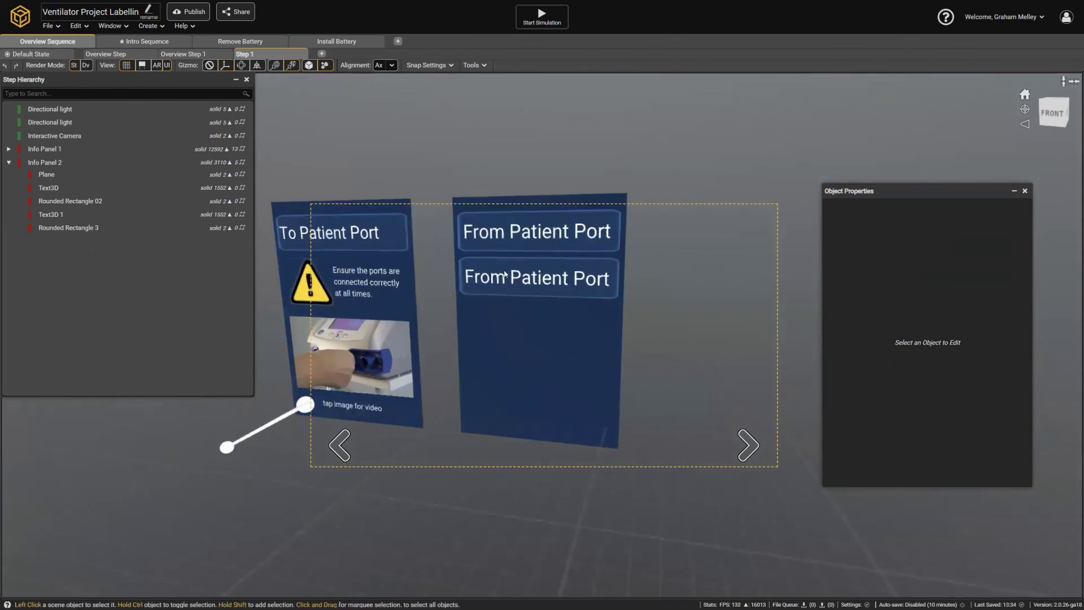
Duplicate the second text and rounded rectangle pair on Info Panel 2, and place the copy below as a third entry.
left_click(504, 274)
left_click(57, 216, "ctrl")
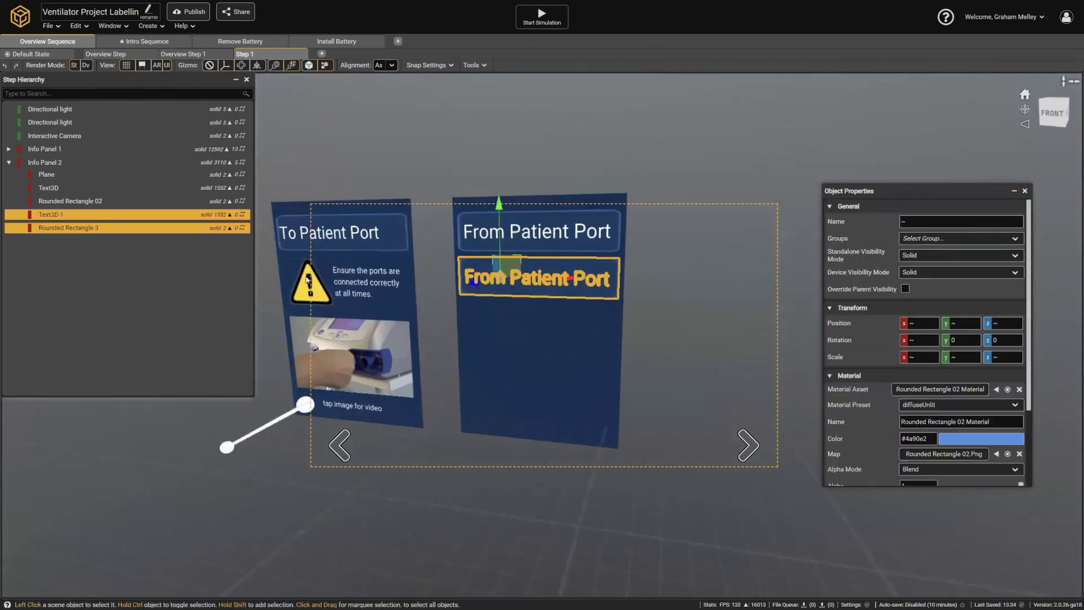
key("ctrl+d")
left_click_drag(499, 220, 499, 264)
left_click(578, 189)
middle_click_drag(579, 191, 640, 199)
left_click(641, 199)
middle_click_drag(370, 184, 471, 377)
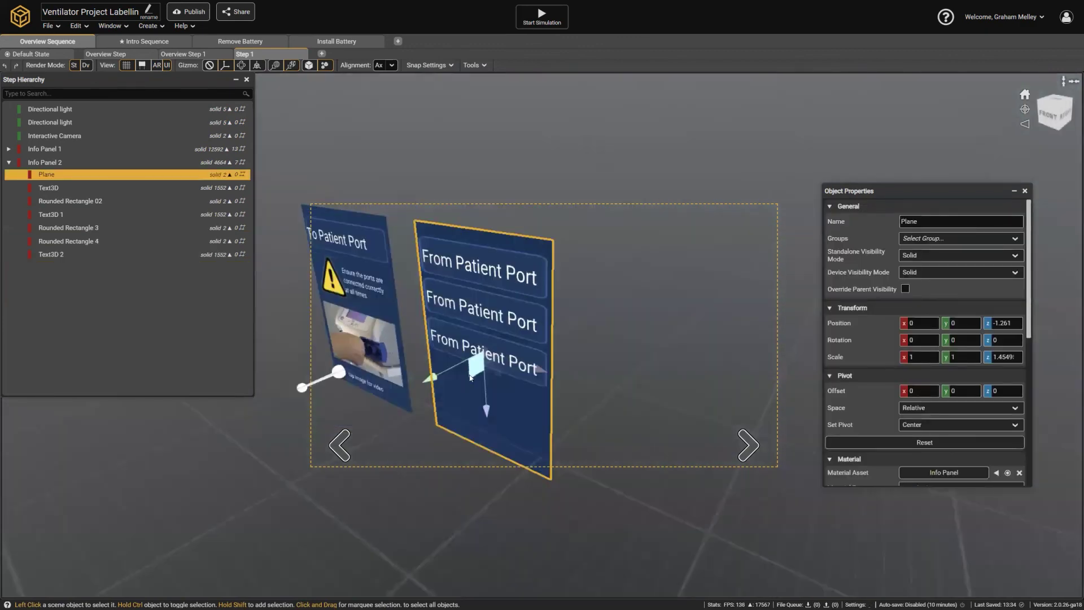
left_click_drag(434, 377, 547, 328)
key("ctrl+z")
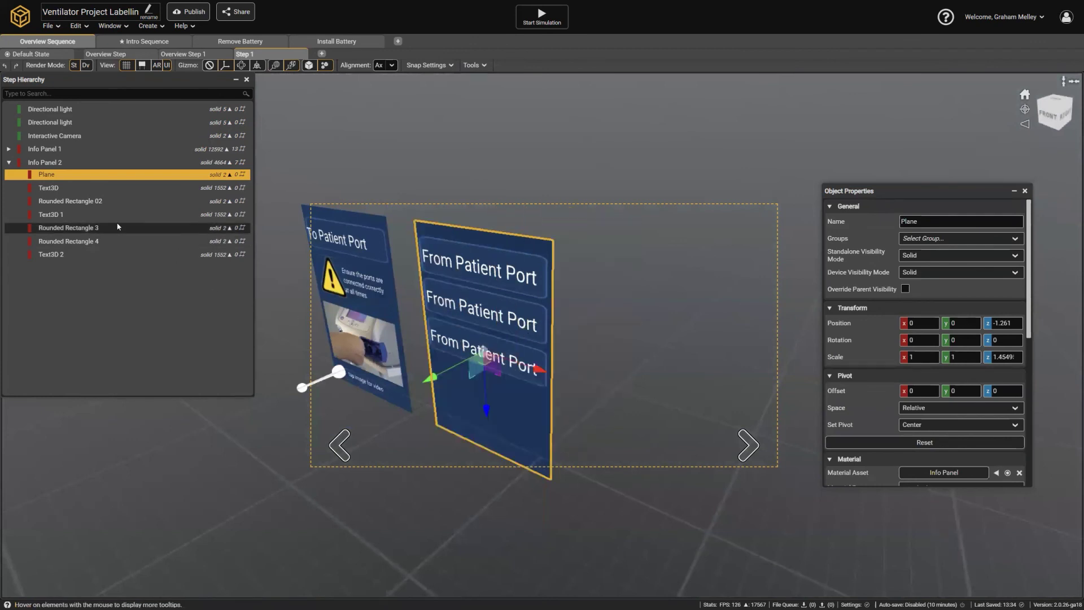
Move the whole Info Panel 2 backward along Z to -11.786.
left_click(45, 162)
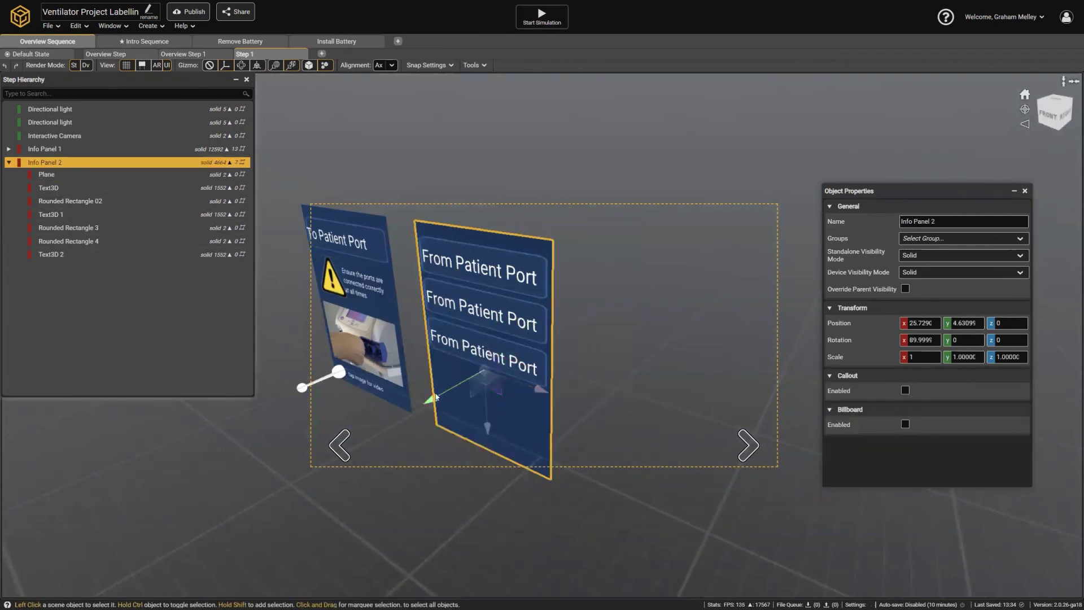
left_click_drag(469, 382, 585, 337)
middle_click_drag(585, 336, 513, 335)
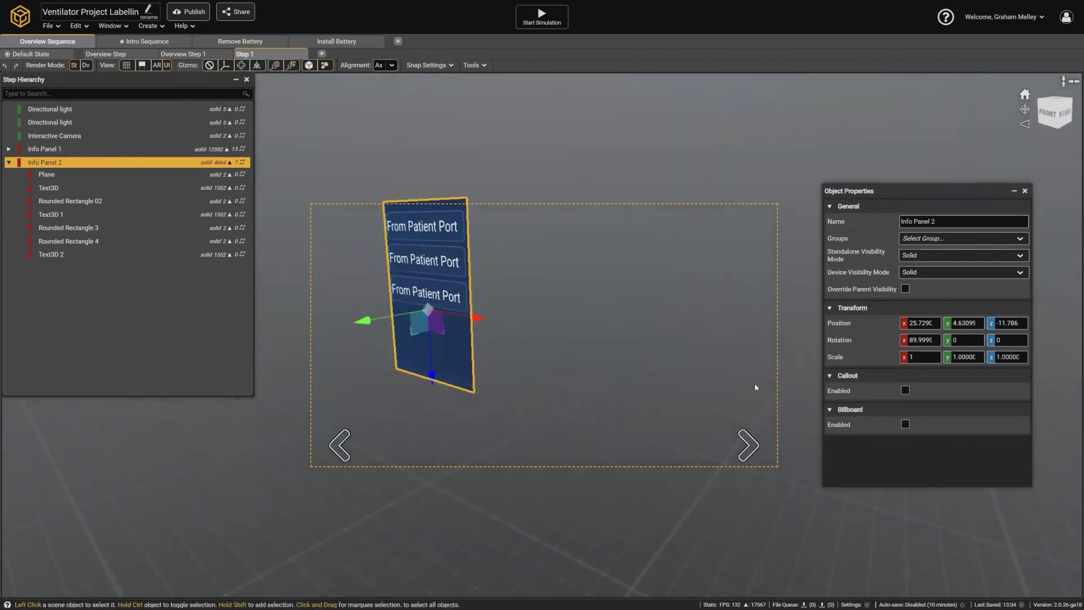
Examine the ventilator scene in Overview Step, and return to the info panels in Step 1.
left_click(112, 55)
scroll(781, 256, "down", 5)
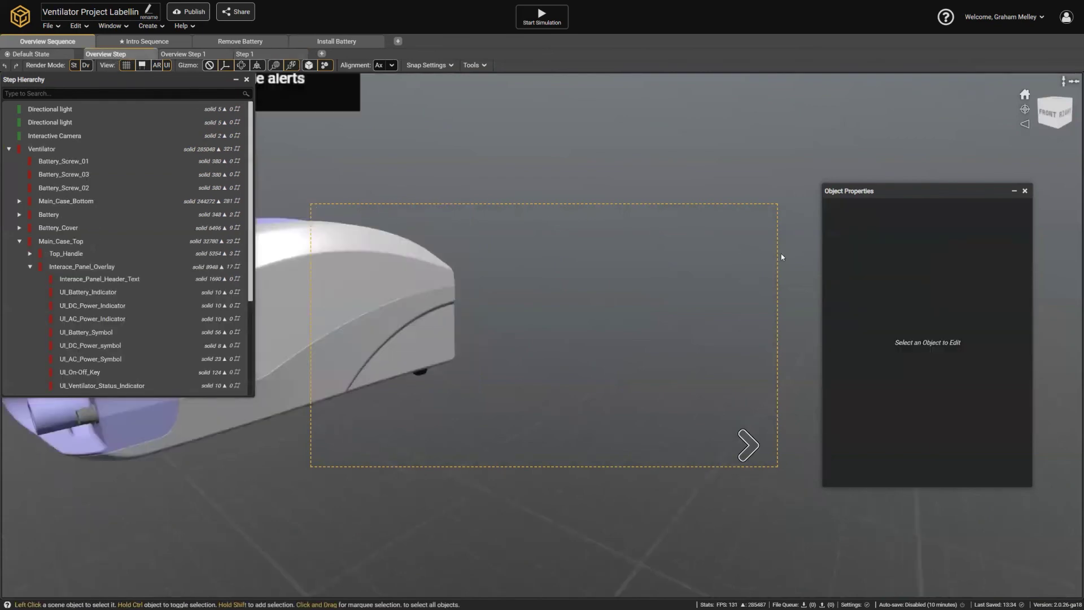
mouse_move(371, 264)
middle_mouse_down()
mouse_move(337, 267)
mouse_move(597, 259)
mouse_move(351, 265)
middle_mouse_up()
left_click(248, 55)
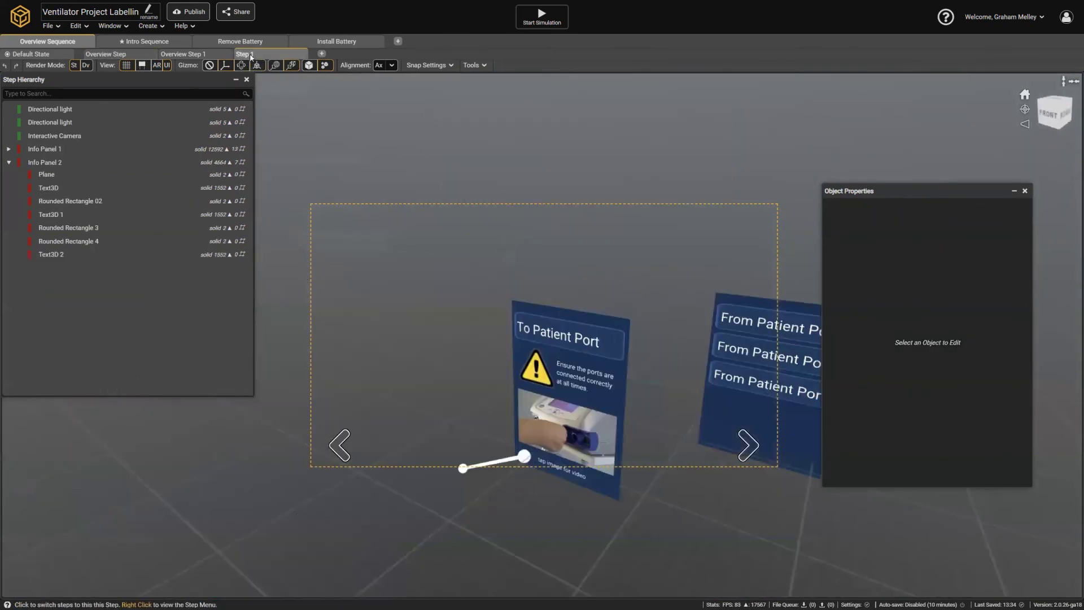
middle_click_drag(734, 422, 582, 363)
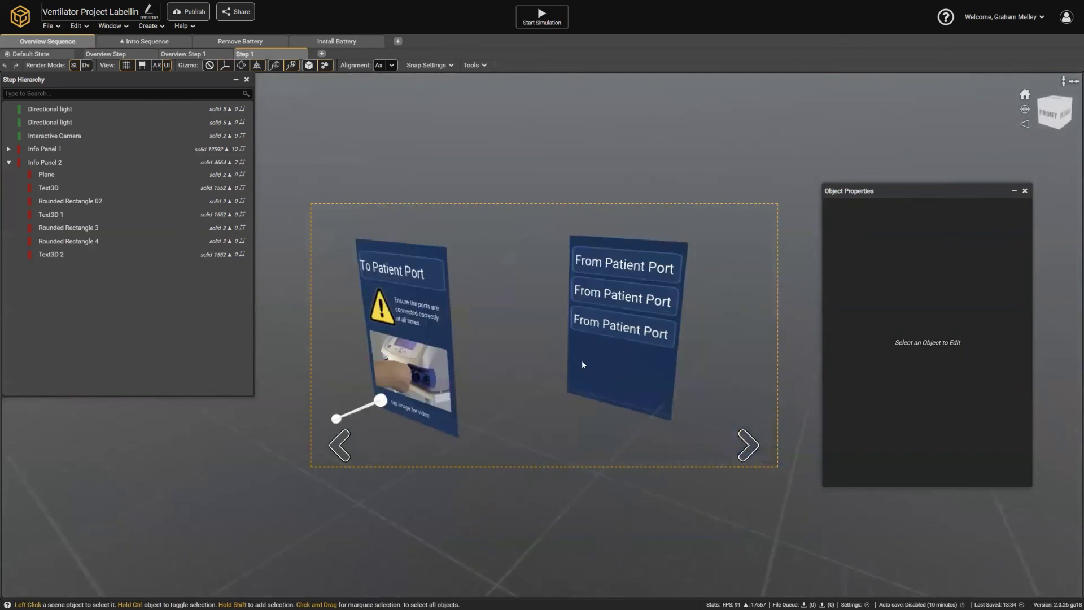
left_click(48, 164)
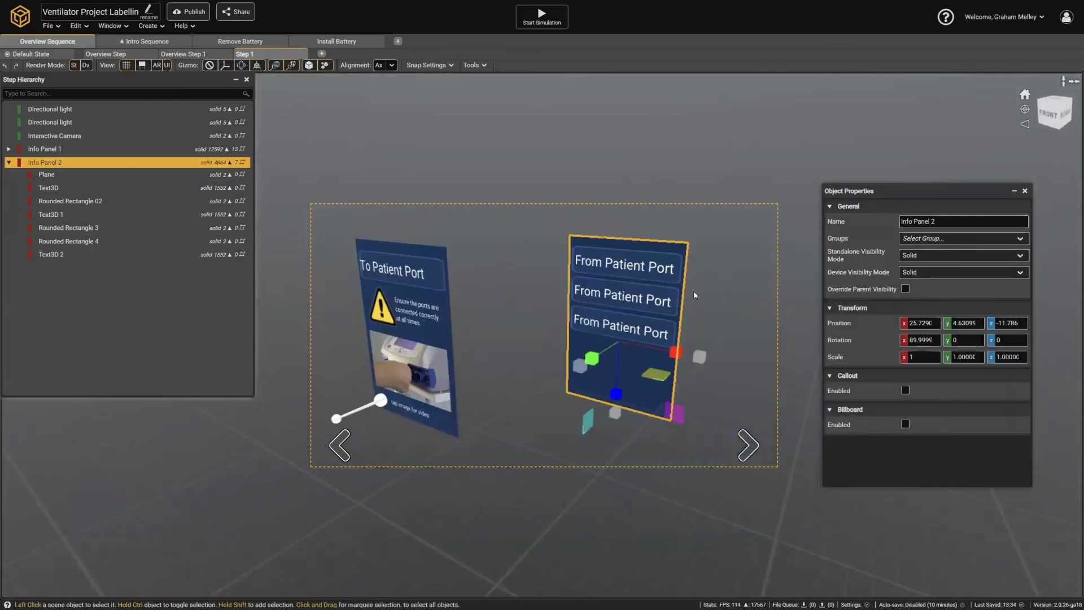
middle_click_drag(690, 295, 609, 287)
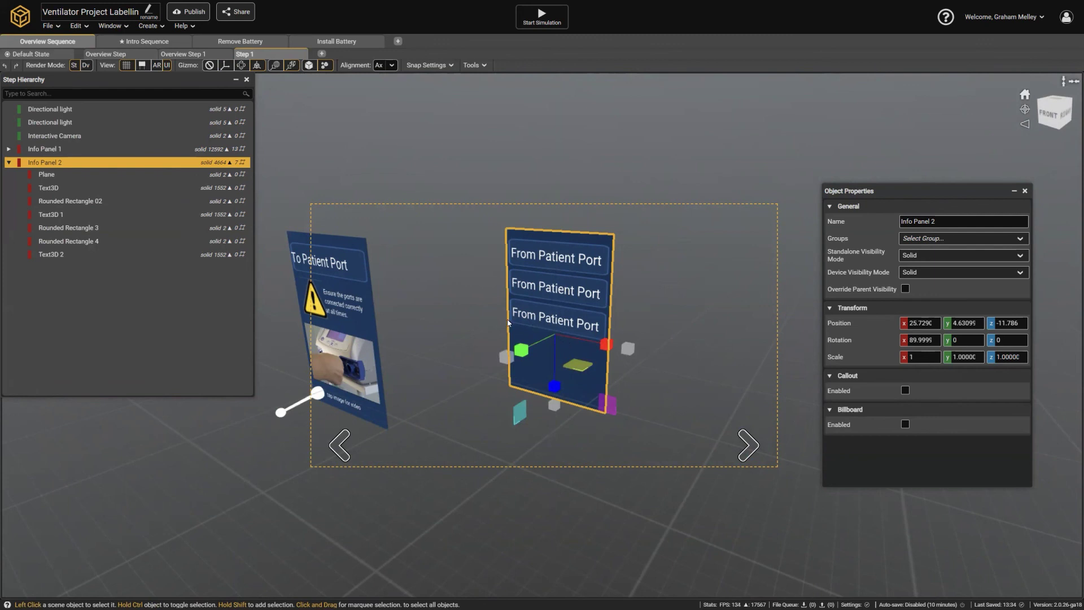
left_click(483, 305)
Add a Move To Step trigger to the middle button's rounded rectangle on Info Panel 2.
right_click_drag(609, 296, 683, 293)
middle_click_drag(683, 293, 602, 299)
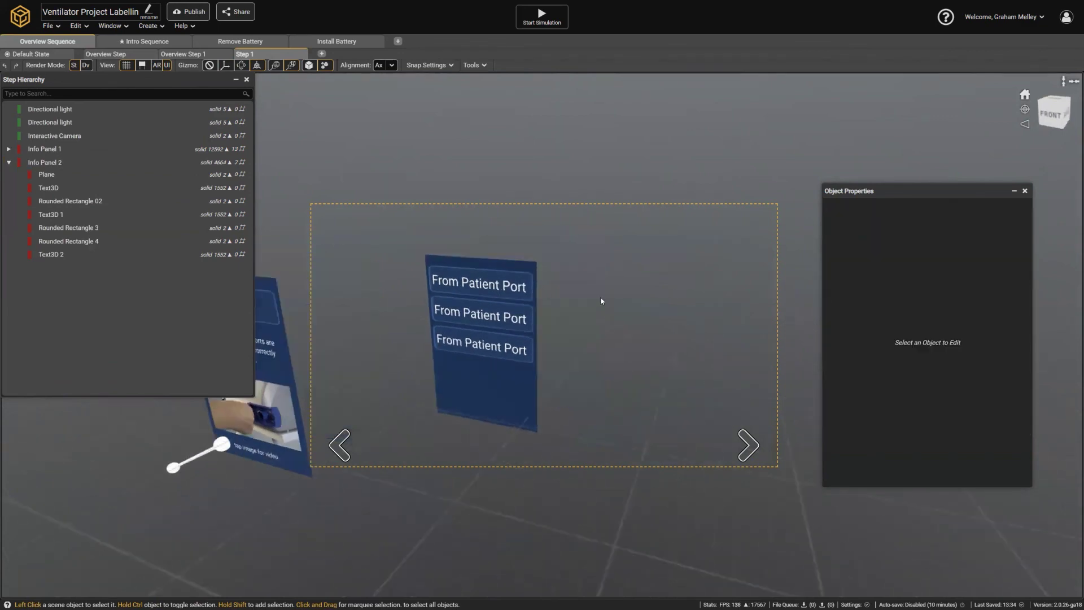
scroll(528, 301, "up", 1)
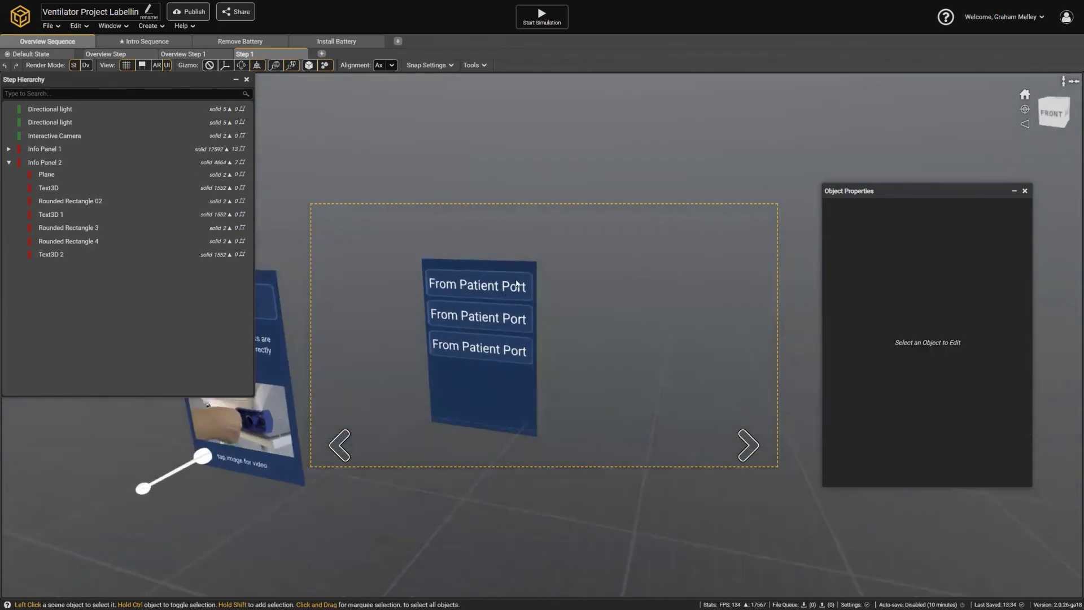
left_click(528, 310)
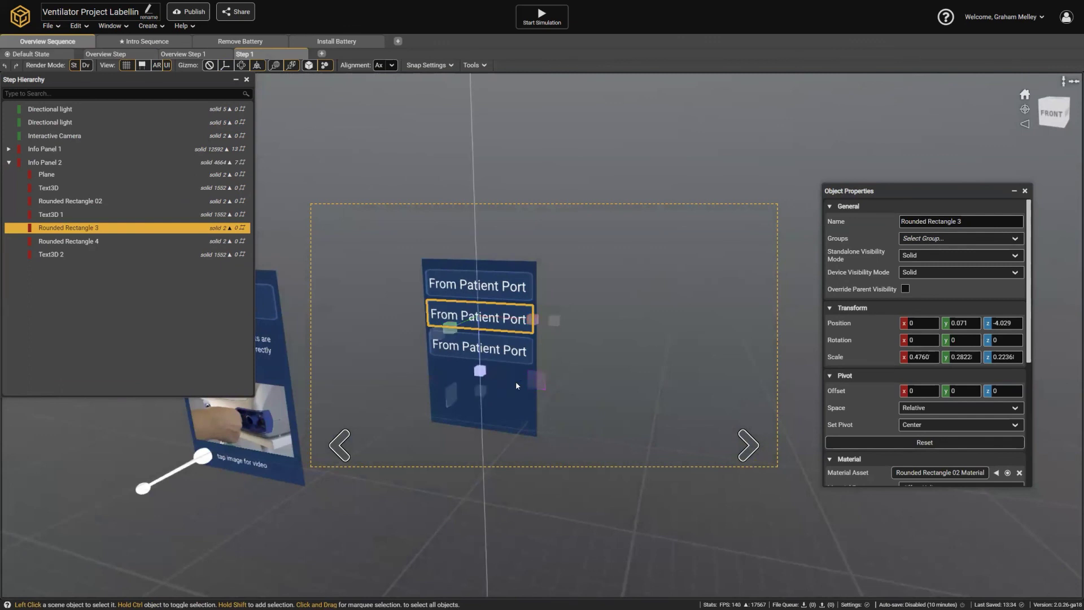
scroll(836, 388, "down", 5)
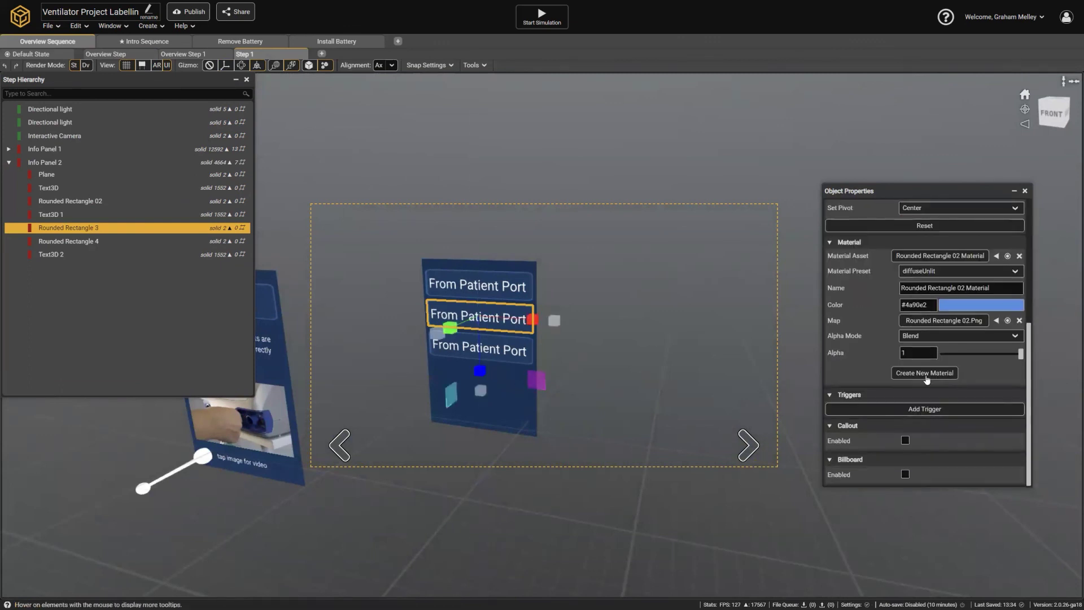
left_click(897, 409)
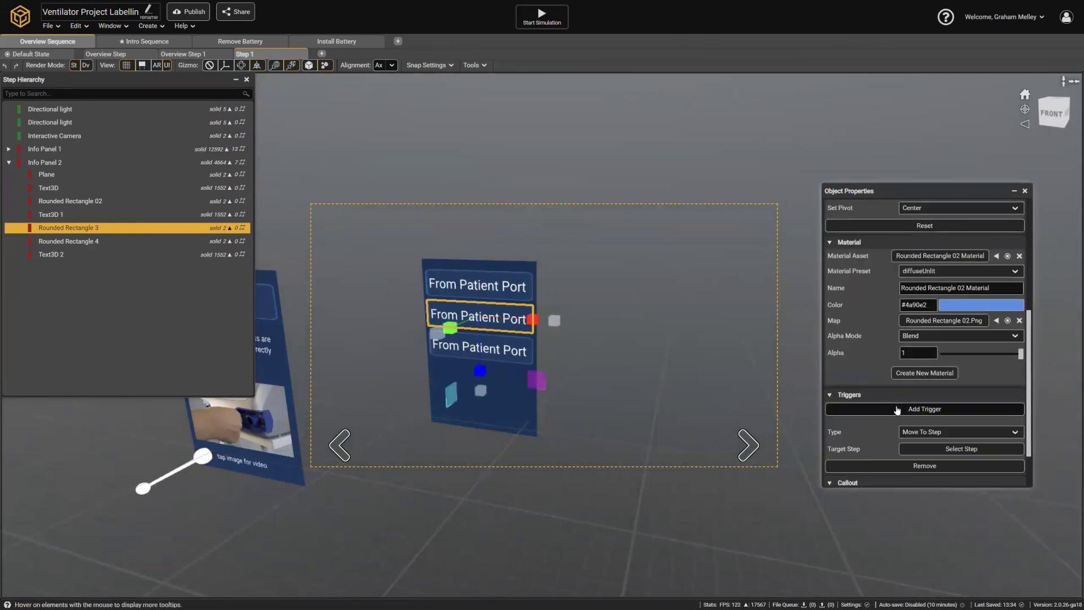
scroll(938, 401, "down", 2)
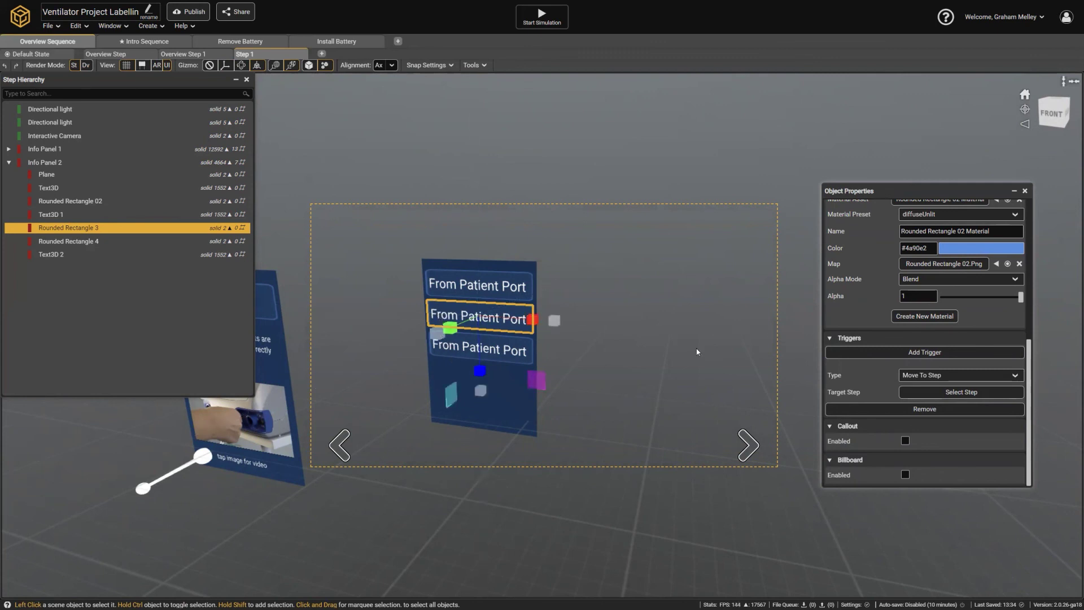
Set the middle button trigger's target to Step 1 of the Remove Battery sequence.
left_click(917, 390)
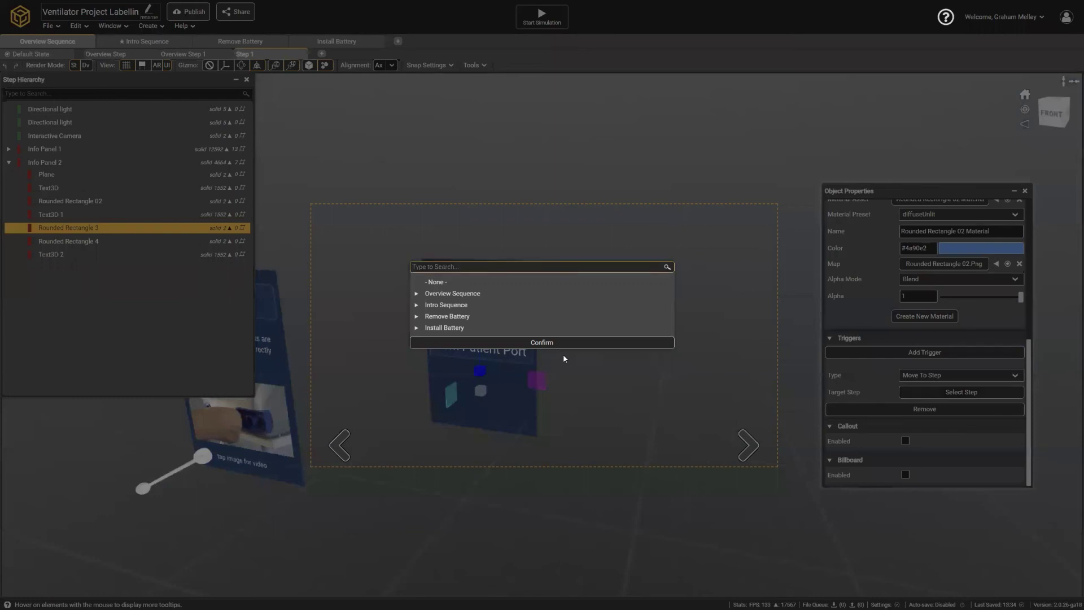
left_click(418, 318)
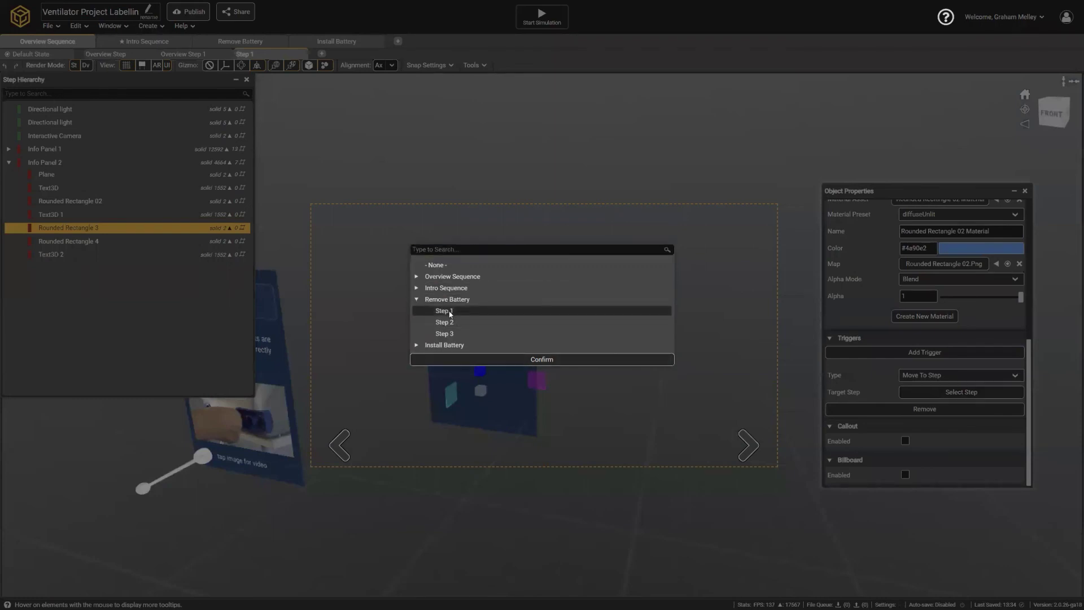
left_click(443, 312)
left_click(523, 359)
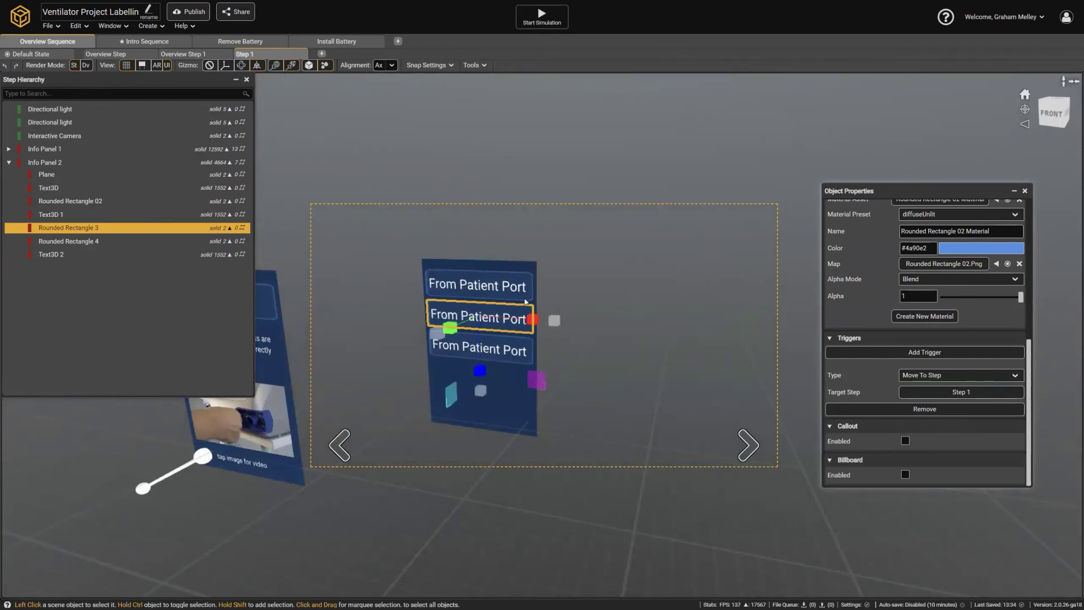
Hide the UI overlay and the object properties, and examine both info panels side by side with nothing selected.
middle_click_drag(530, 308, 671, 254)
scroll(530, 289, "down", 2)
mouse_move(530, 289)
right_mouse_down()
mouse_move(666, 351)
mouse_move(529, 305)
right_mouse_up()
middle_click_drag(530, 306, 540, 298)
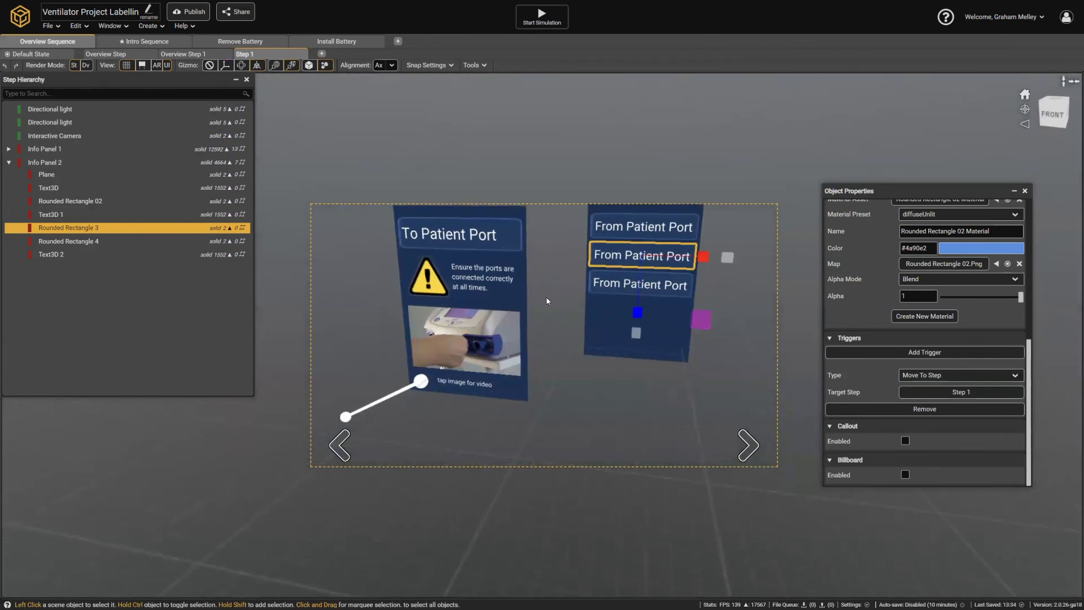
left_click(167, 65)
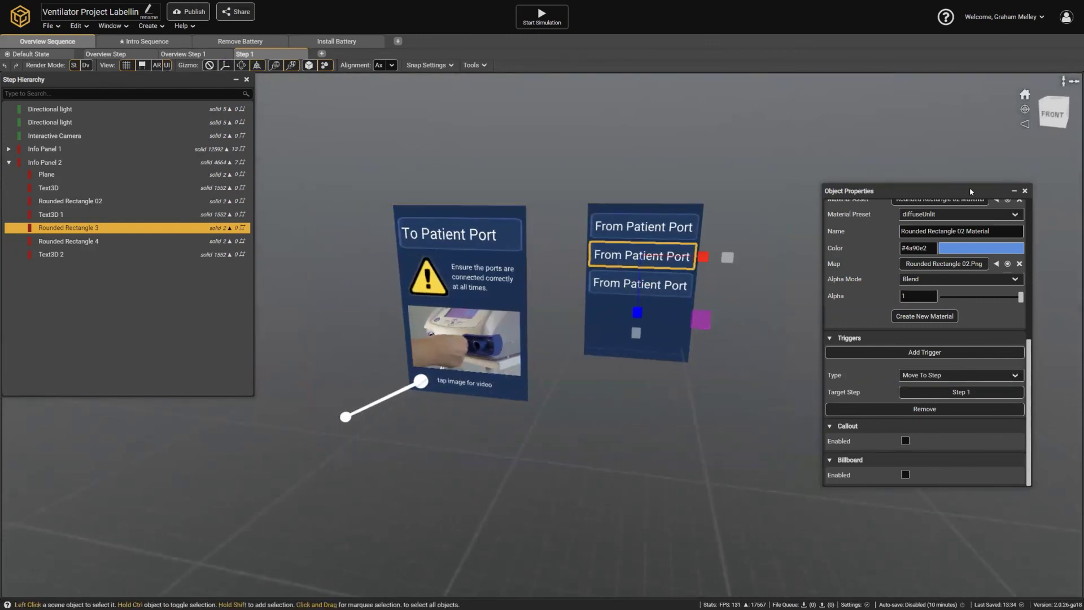
left_click(1024, 191)
mouse_move(599, 180)
middle_mouse_down()
mouse_move(648, 195)
mouse_move(610, 178)
middle_mouse_up()
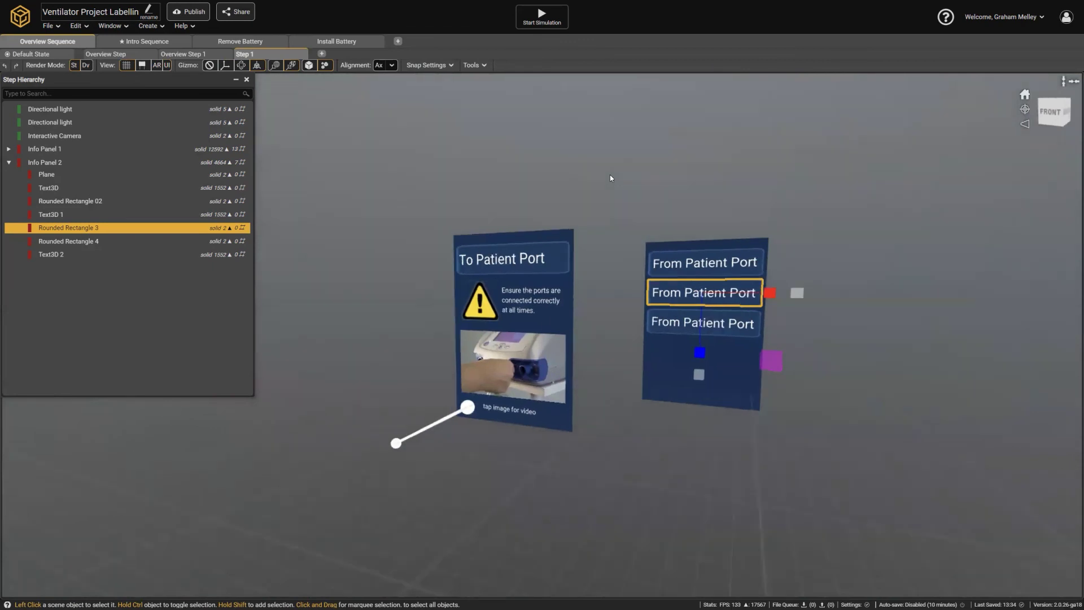
left_click(610, 175)
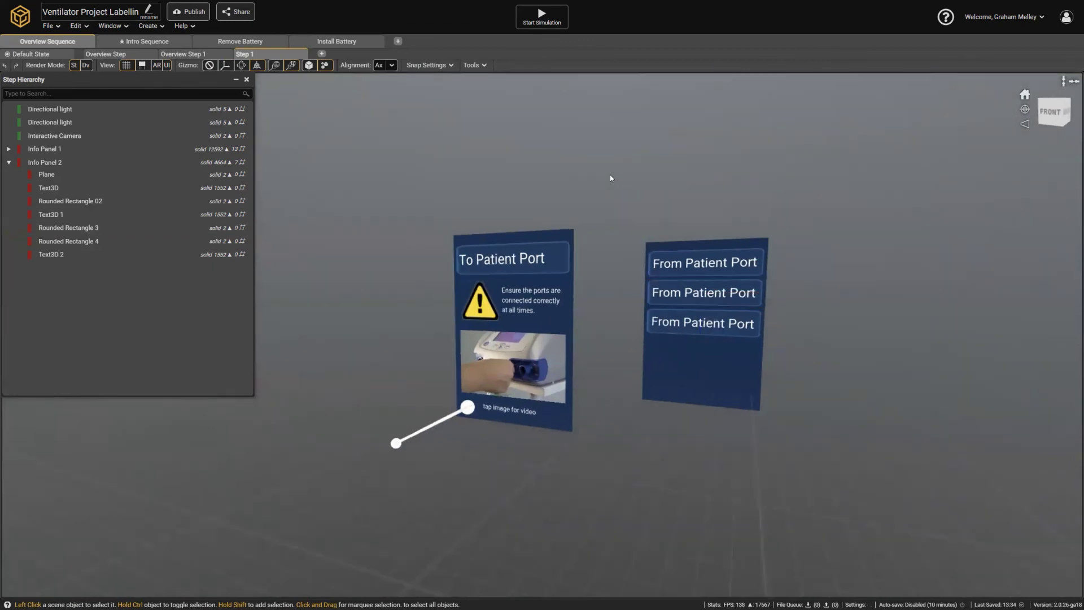
middle_click_drag(587, 218, 614, 255)
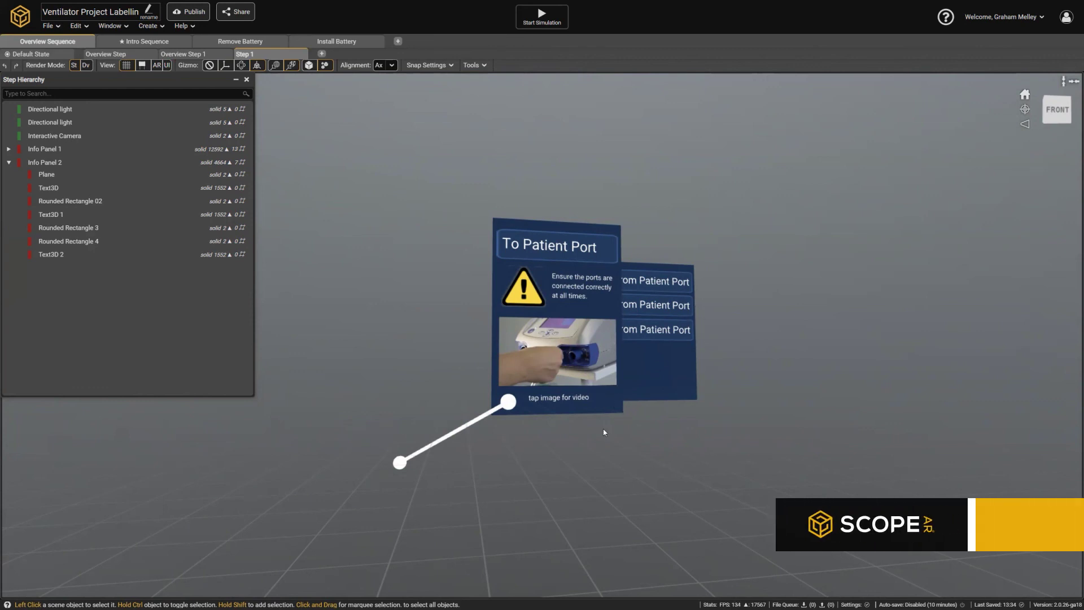
middle_click_drag(679, 409, 579, 409)
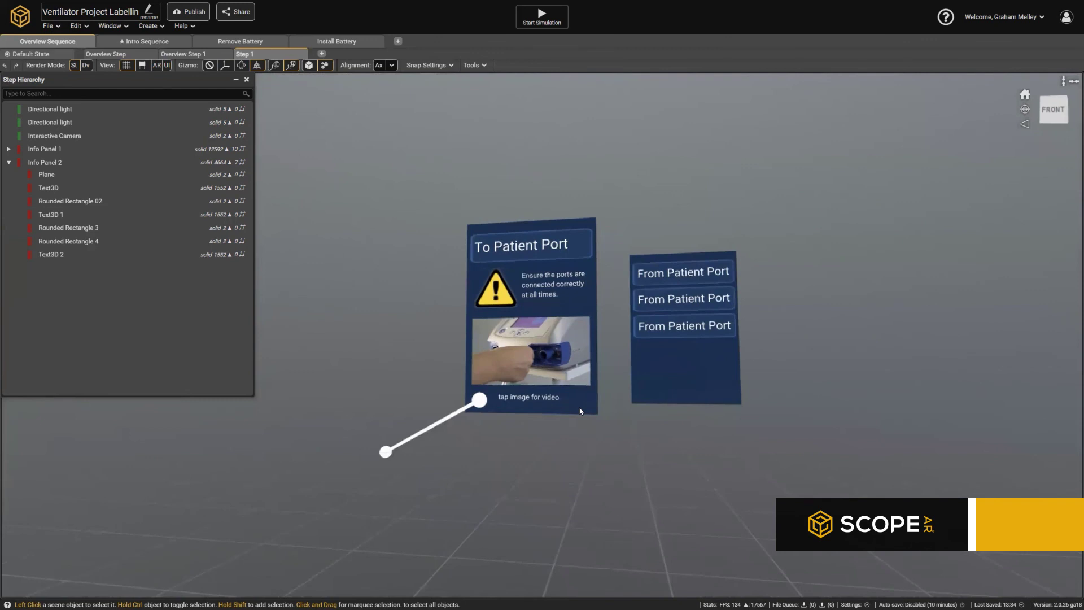